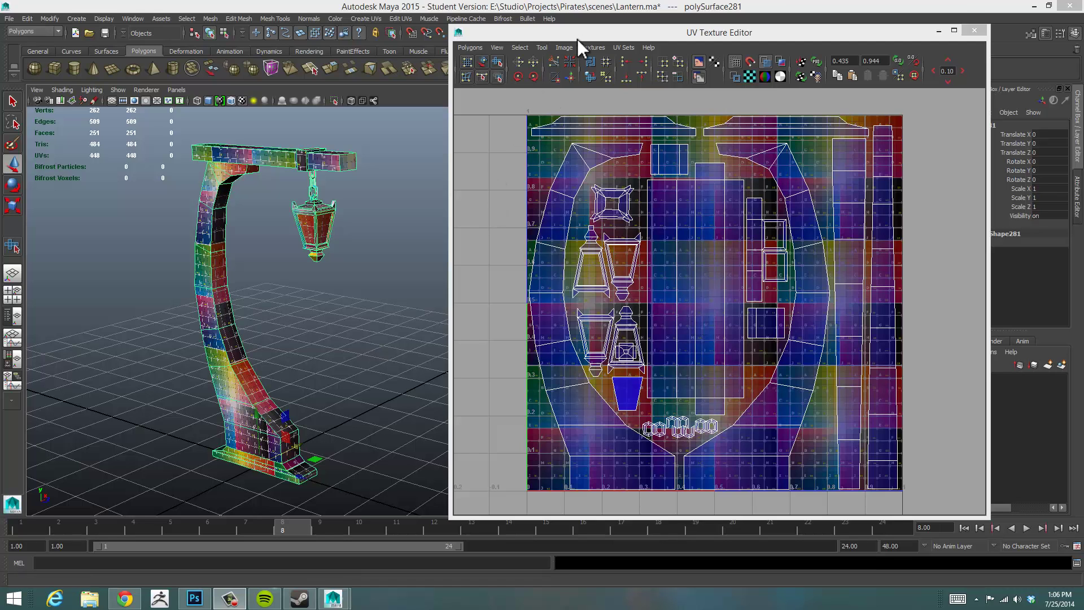
- Reposition the UV Texture Editor window beside the lantern post so the model and the UV layout are both visible
drag(588, 34, 637, 63)
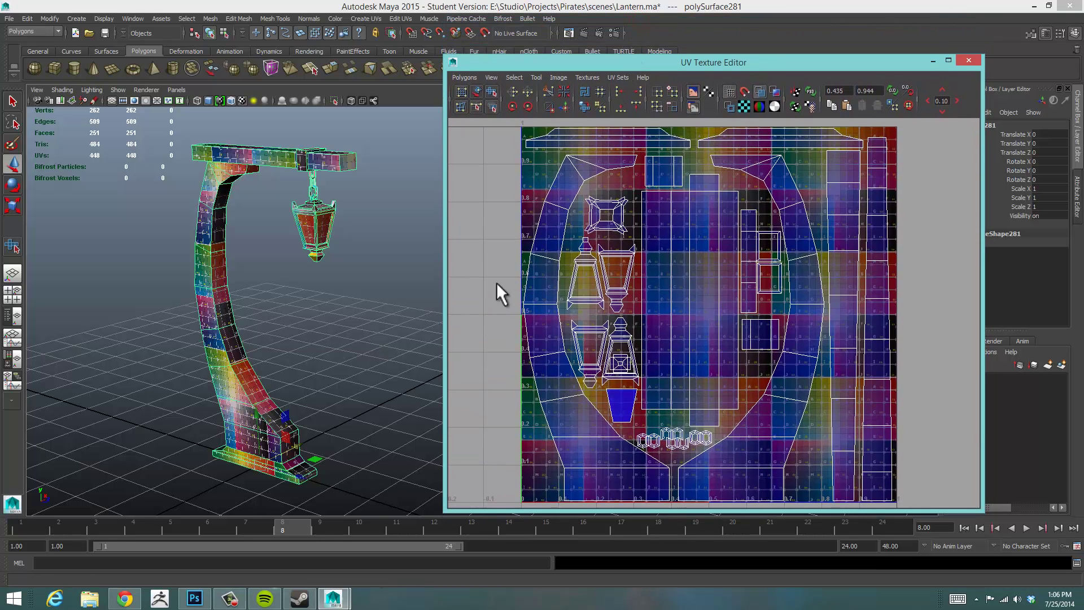
mouse_move(446, 270)
mouse_down()
mouse_move(561, 273)
mouse_move(439, 265)
mouse_up()
mouse_move(790, 63)
mouse_down()
mouse_move(781, 33)
mouse_move(780, 45)
mouse_up()
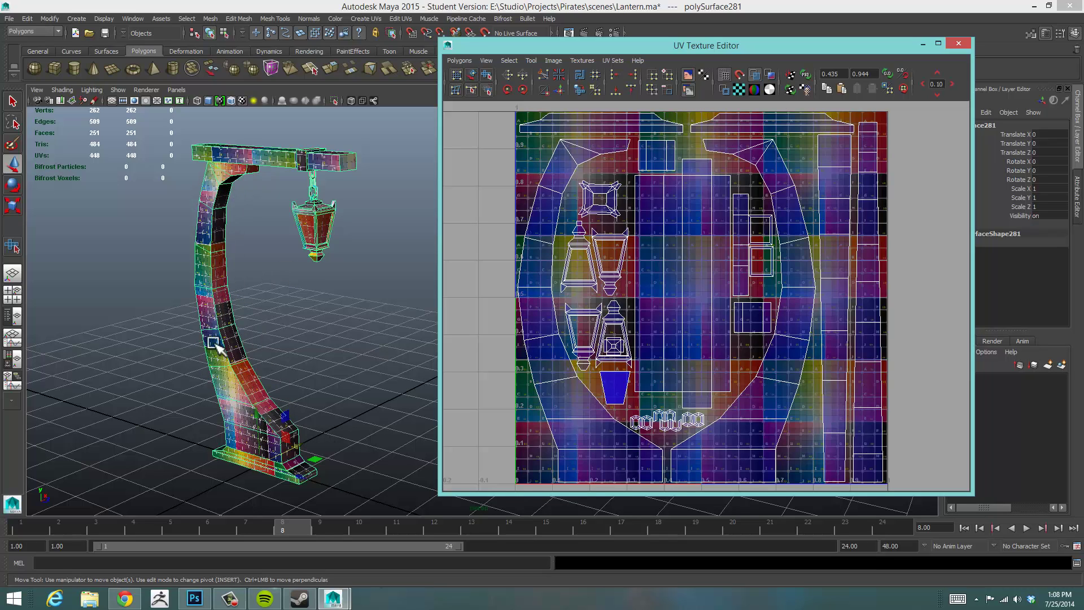
- Examine the checker texture along the curved lantern post from several angles for stretching and uneven square sizes
alt+right_drag(235, 303, 327, 318)
alt+middle_drag(236, 324, 361, 352)
alt+right_drag(270, 353, 388, 342)
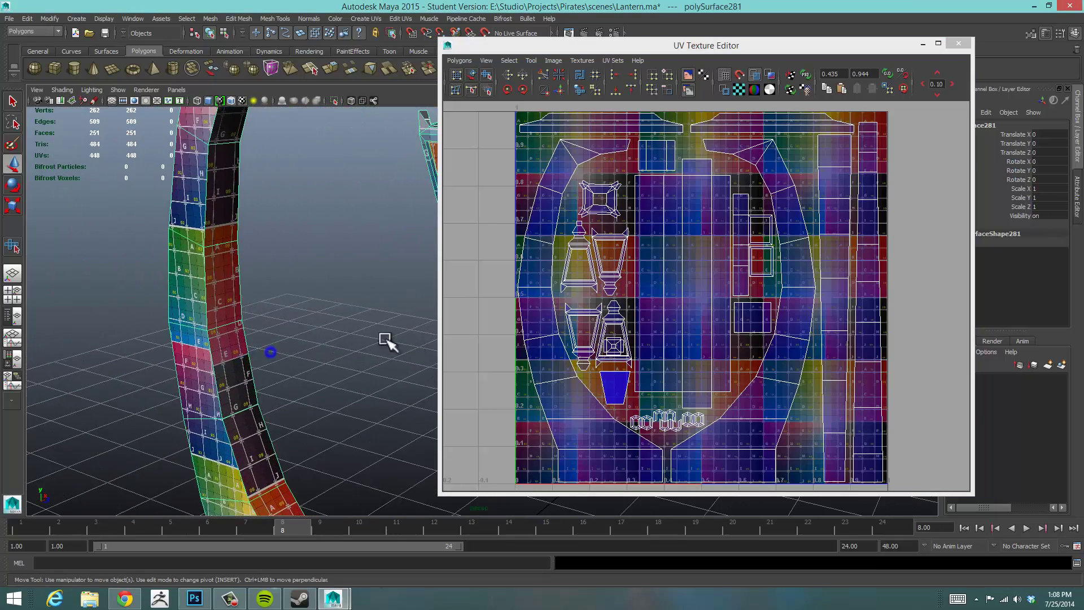
alt+drag(284, 341, 259, 307)
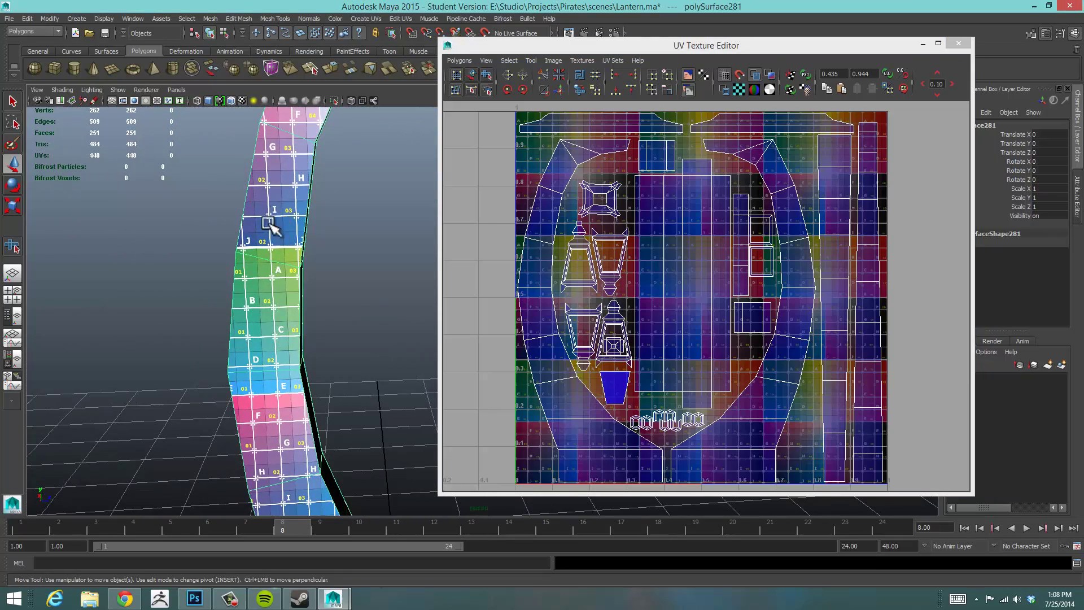
alt+drag(310, 355, 267, 356)
alt+middle_drag(324, 379, 308, 326)
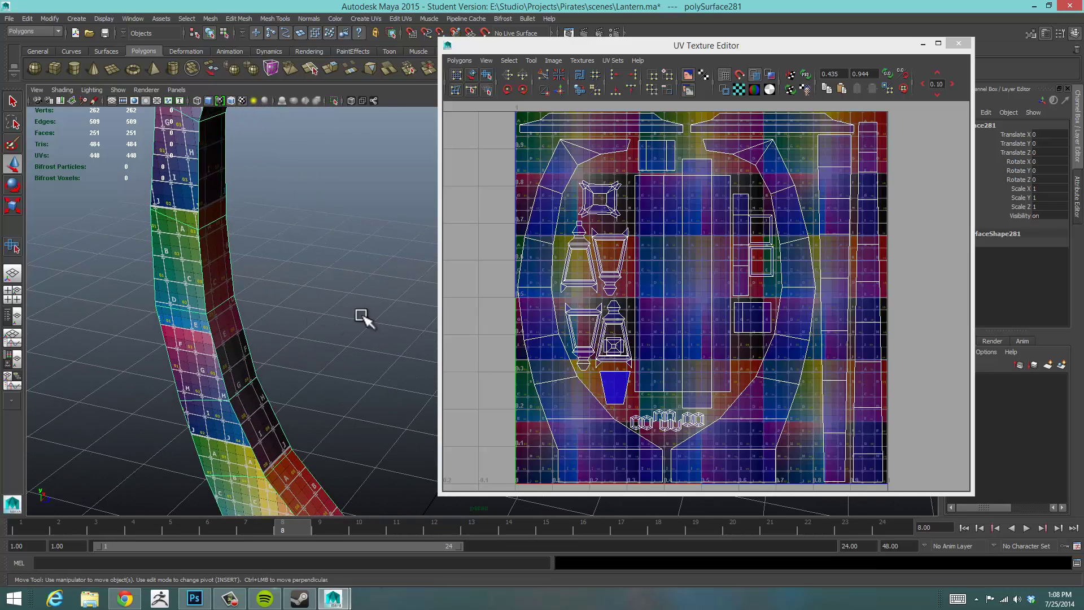
alt+right_drag(392, 313, 274, 312)
alt+right_drag(392, 312, 339, 312)
alt+middle_drag(390, 314, 260, 290)
alt+drag(368, 319, 351, 307)
alt+middle_drag(351, 307, 350, 317)
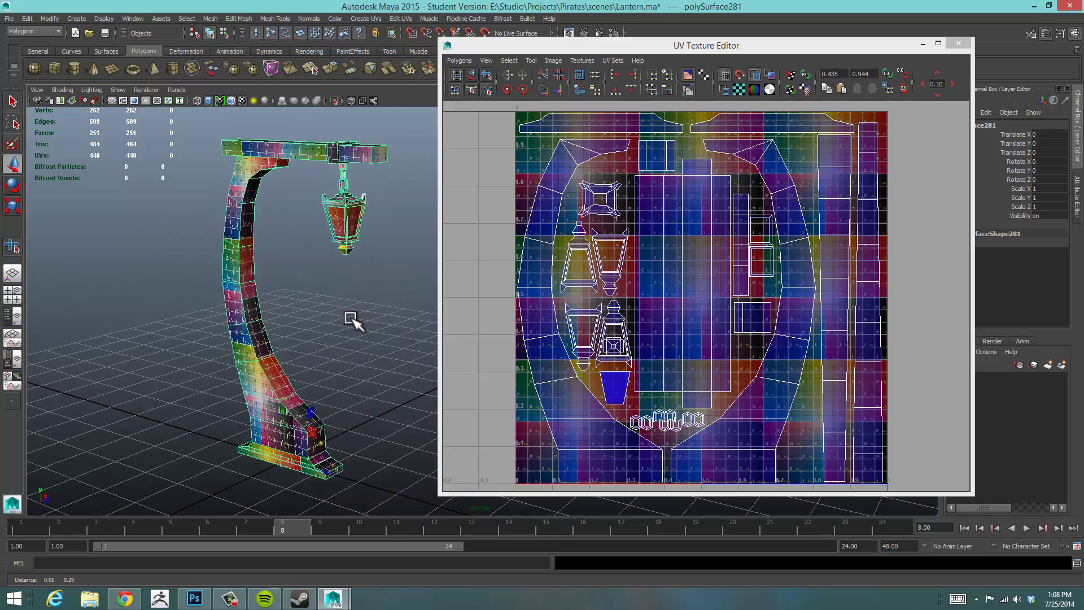
alt+drag(350, 320, 318, 317)
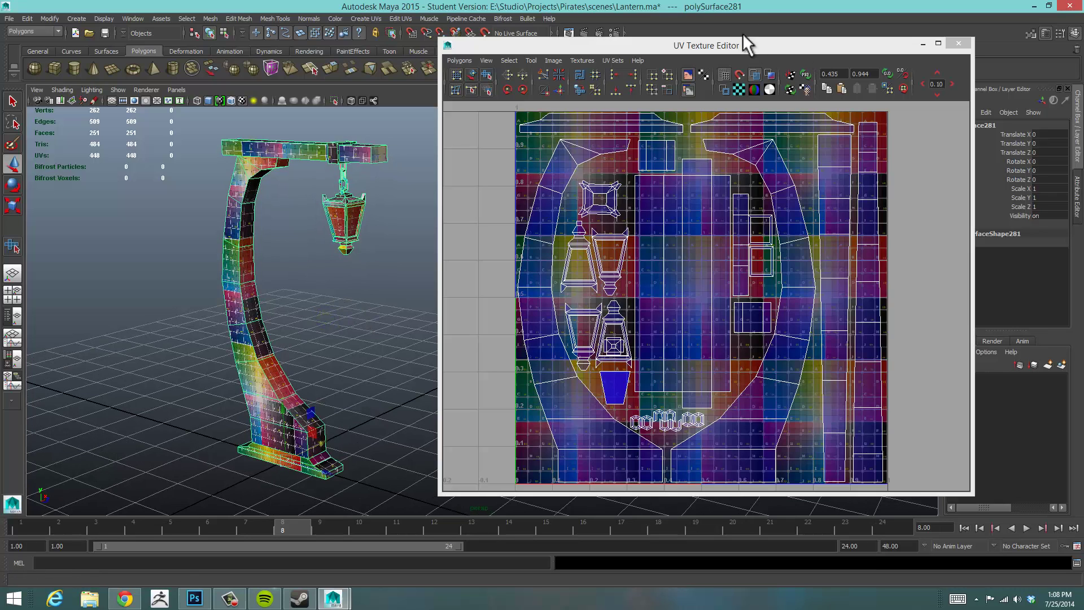
- Show the checkered tile pattern behind the UV shells, compare it with the texture on the post, and hide the pattern again
drag(743, 44, 744, 32)
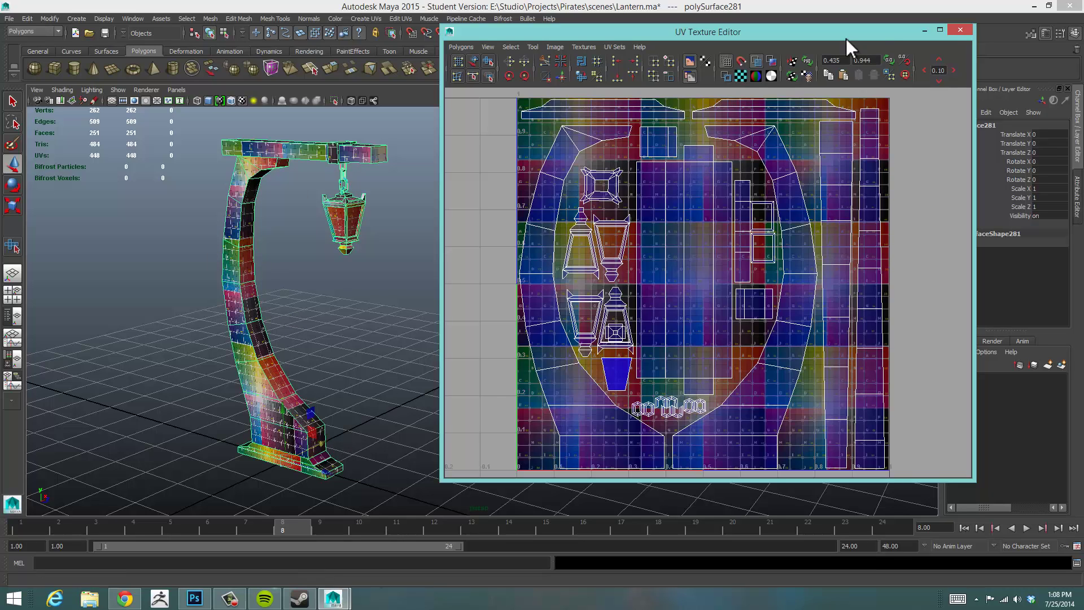
click(740, 74)
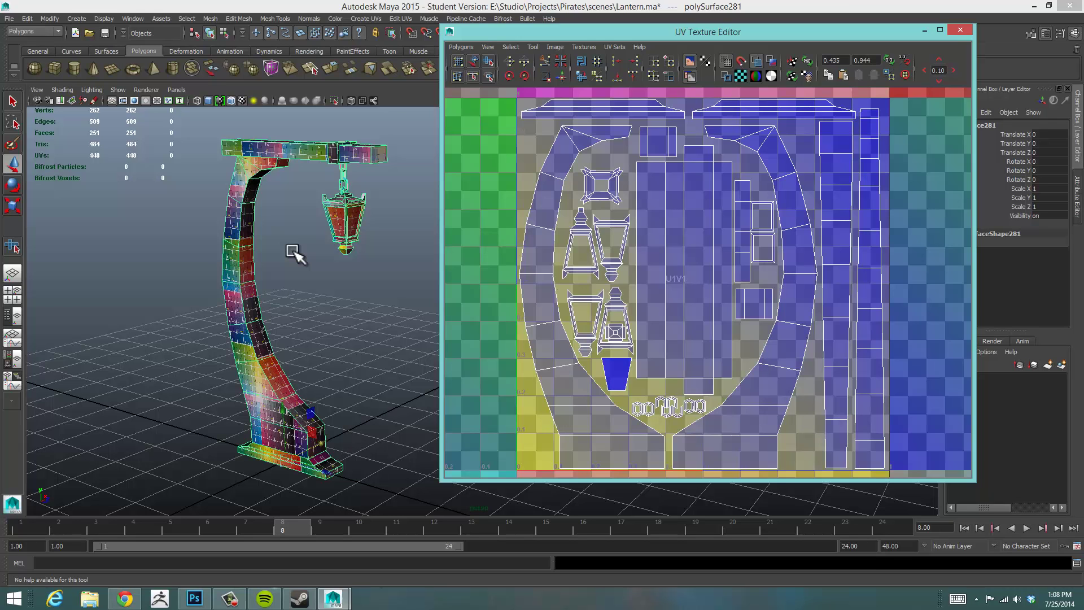
alt+drag(326, 288, 339, 286)
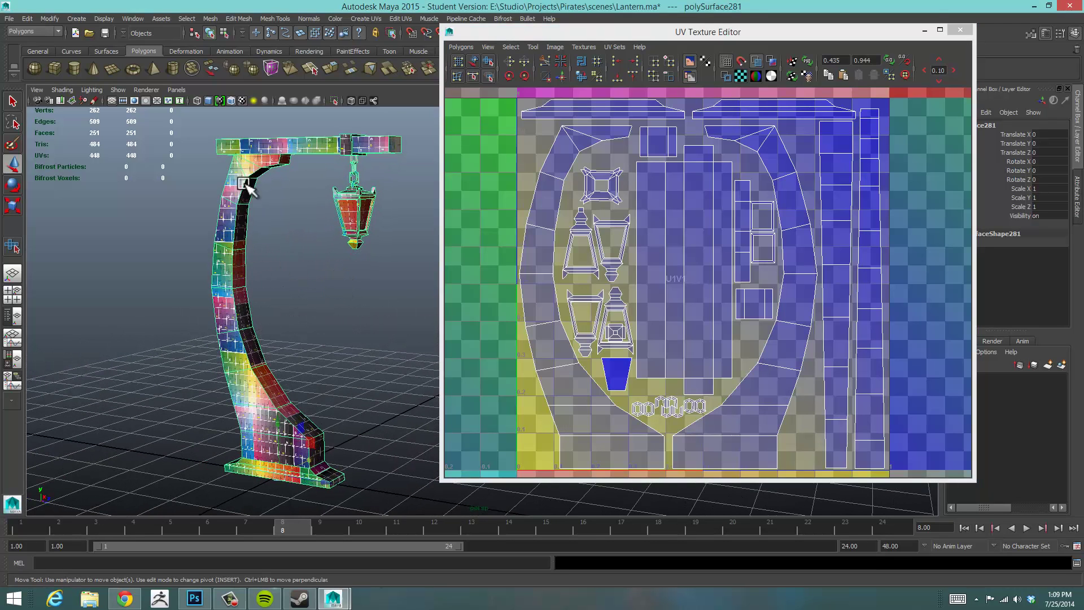
alt+middle_drag(241, 284, 377, 274)
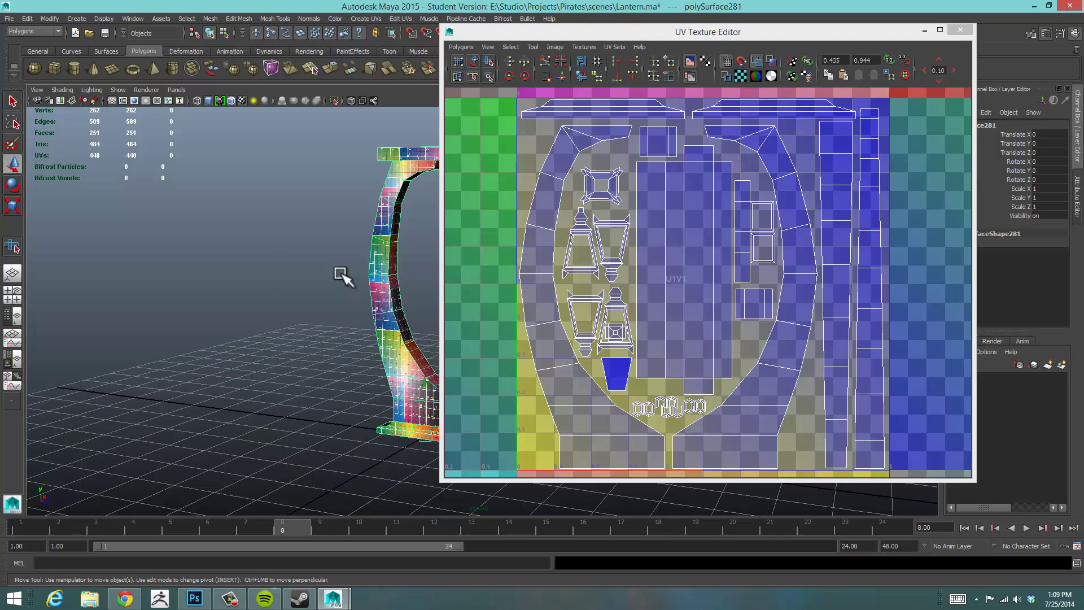
alt+right_drag(230, 285, 495, 293)
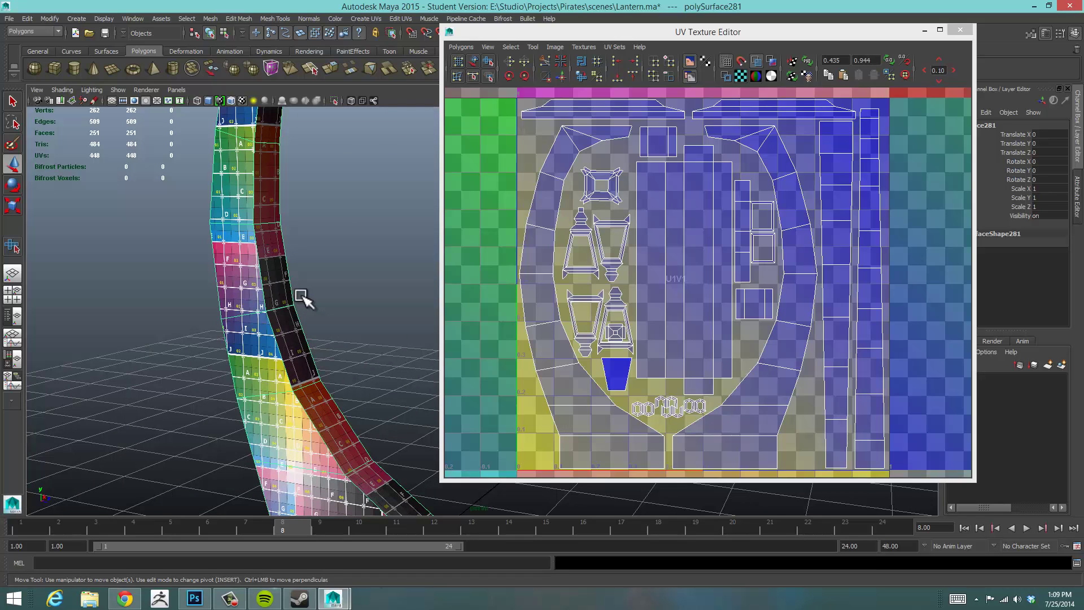
alt+right_drag(794, 341, 696, 310)
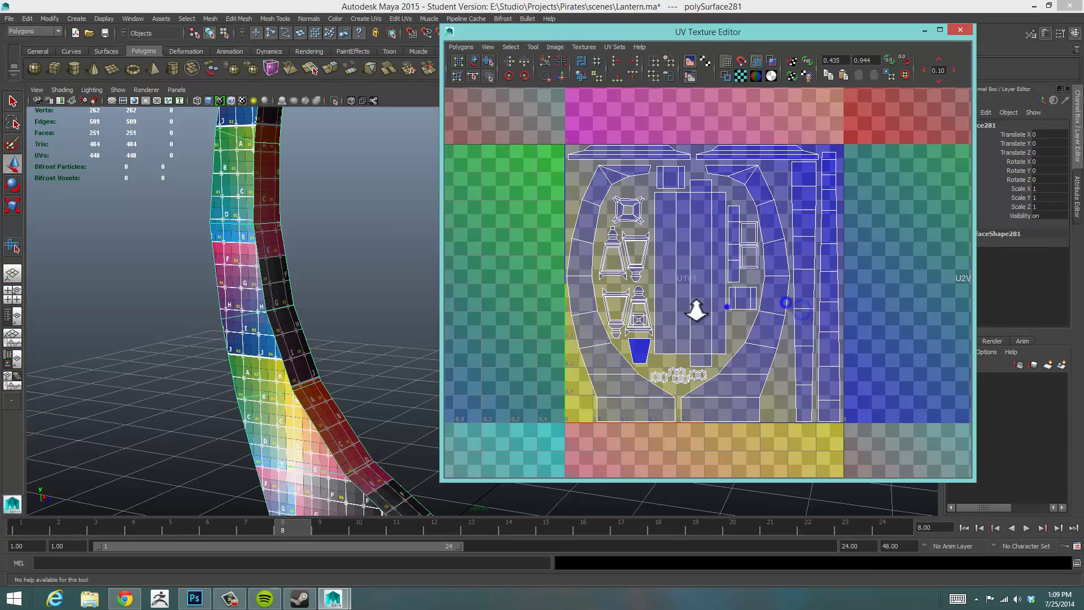
click(743, 76)
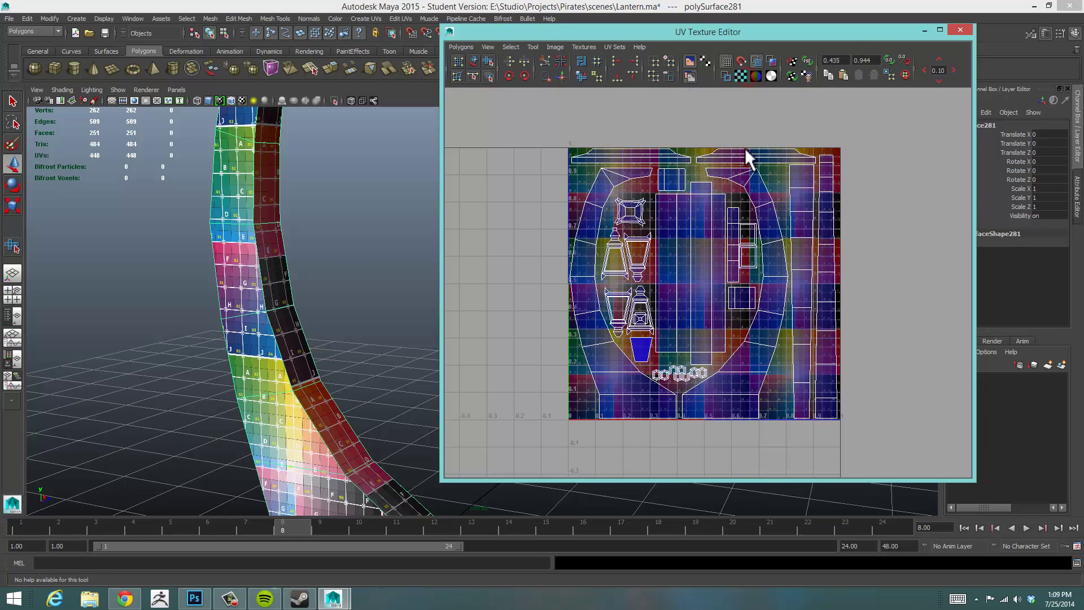
- Hide the texture image behind the UV layout so only the shaded shells show on the grid
click(689, 61)
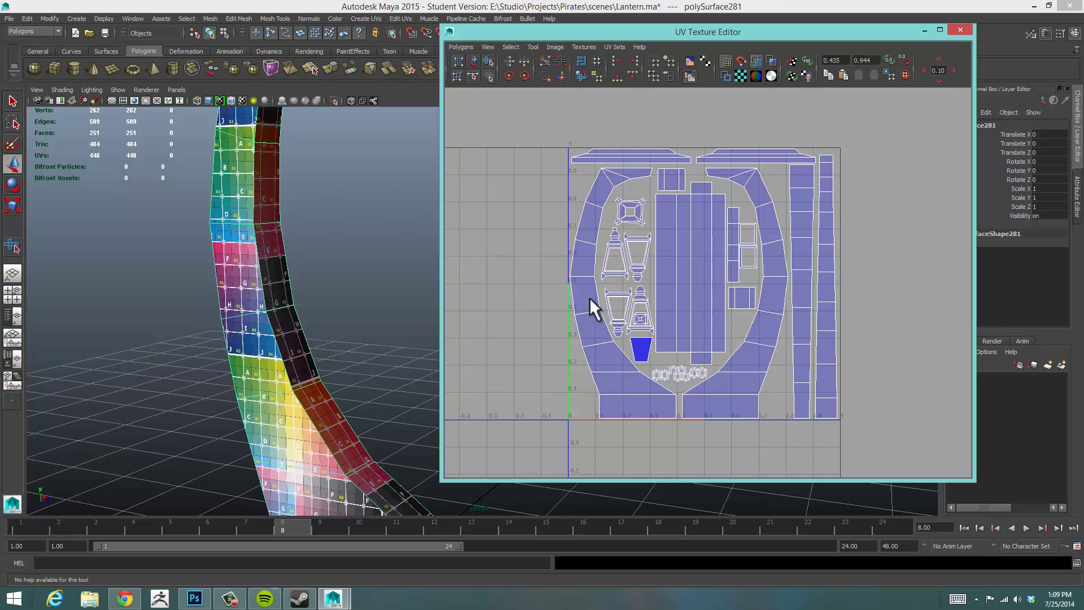
alt+middle_drag(697, 290, 678, 278)
alt+right_drag(677, 278, 787, 278)
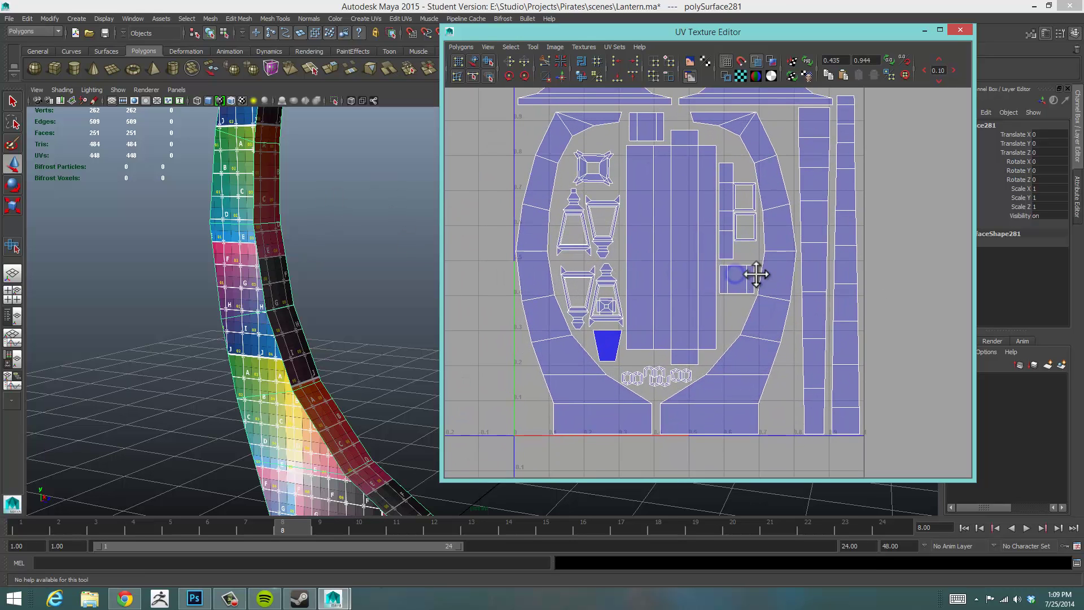
alt+middle_drag(757, 273, 764, 291)
alt+right_drag(675, 290, 725, 289)
alt+right_drag(807, 281, 763, 273)
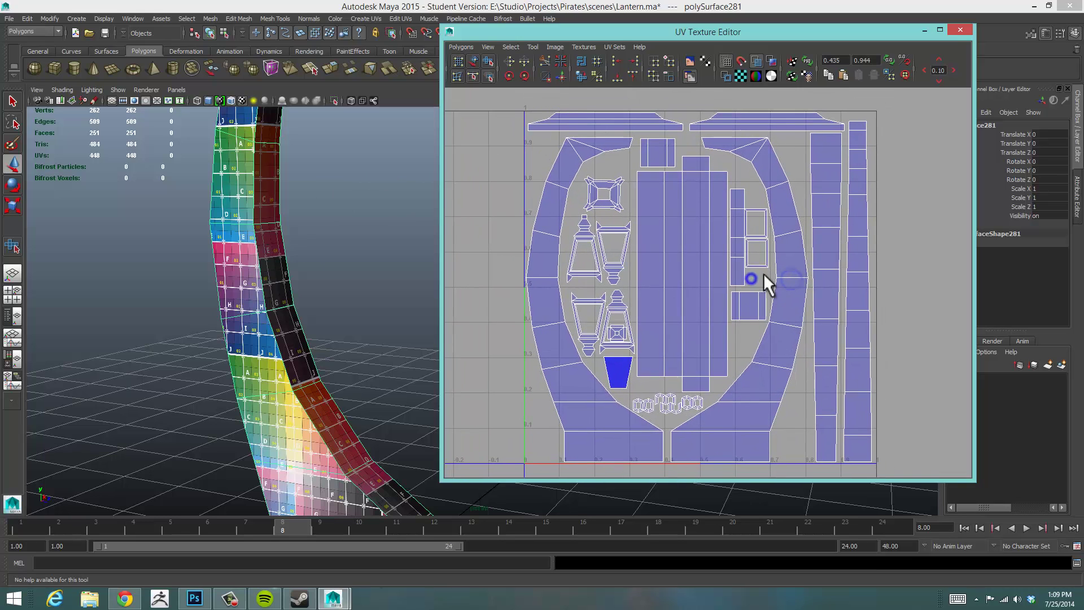
- Turn on the UV distortion display and examine the small rectangular shell and the lantern frame shells for stretching
click(771, 59)
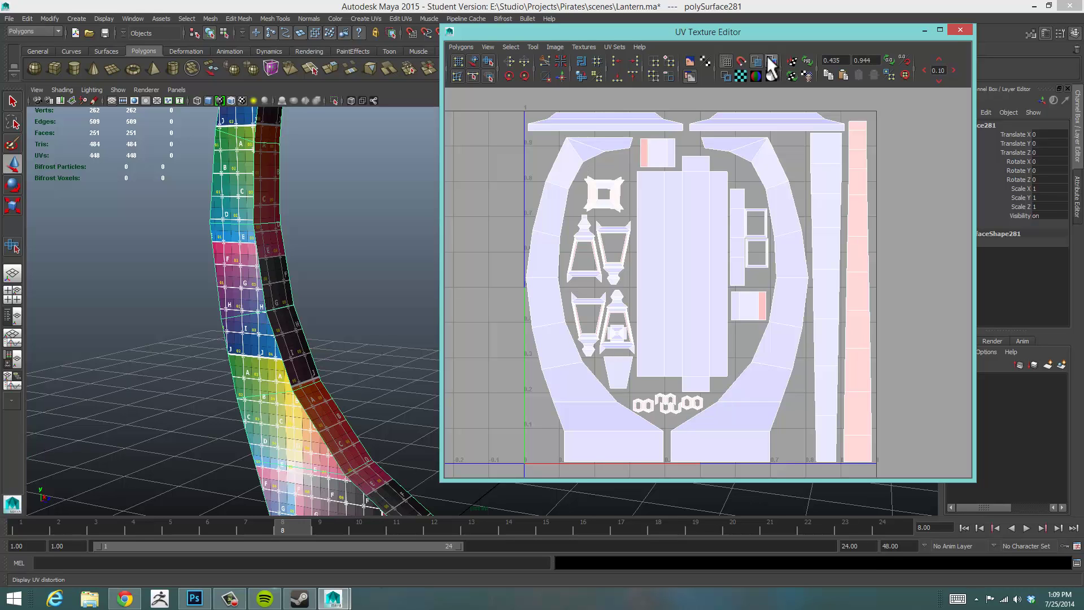
alt+right_drag(611, 238, 634, 243)
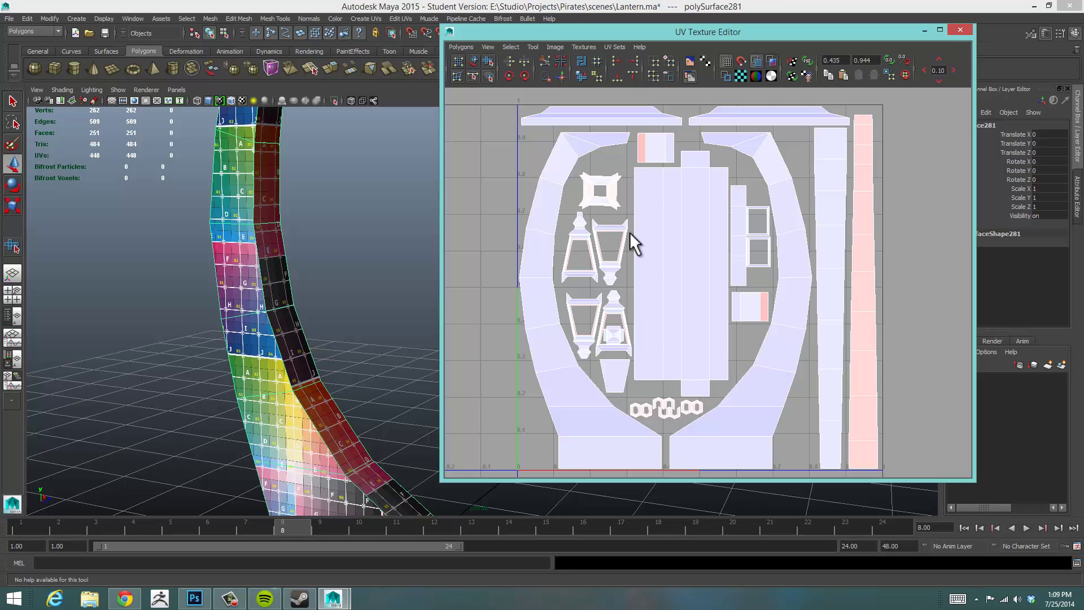
alt+middle_drag(692, 161, 752, 286)
scroll(713, 265, up, 2)
scroll(712, 266, up, 5)
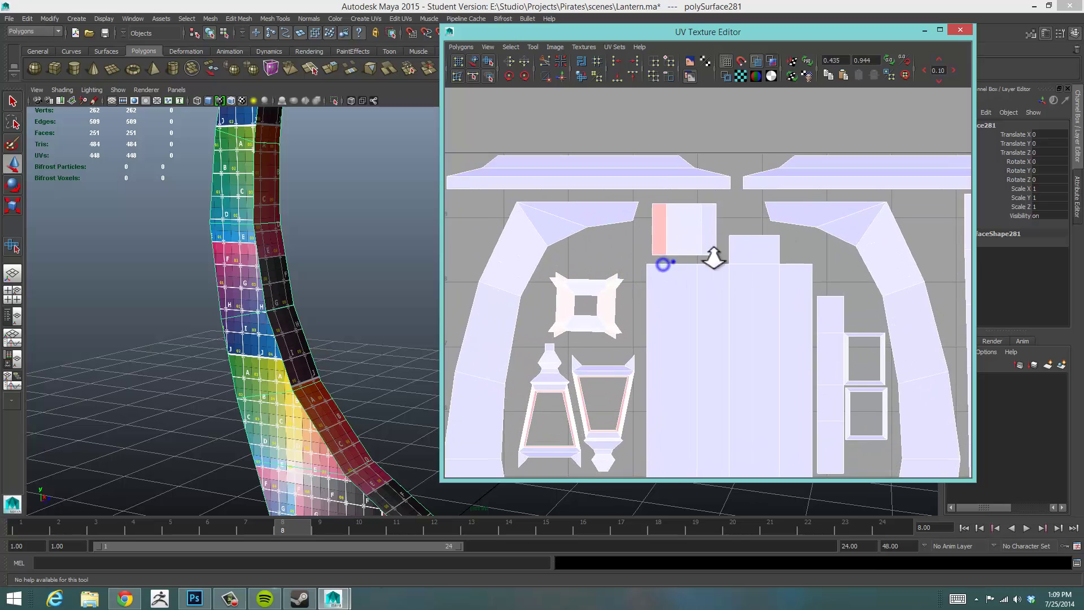
alt+middle_drag(695, 200, 767, 148)
alt+middle_drag(773, 290, 530, 285)
alt+middle_drag(595, 315, 930, 359)
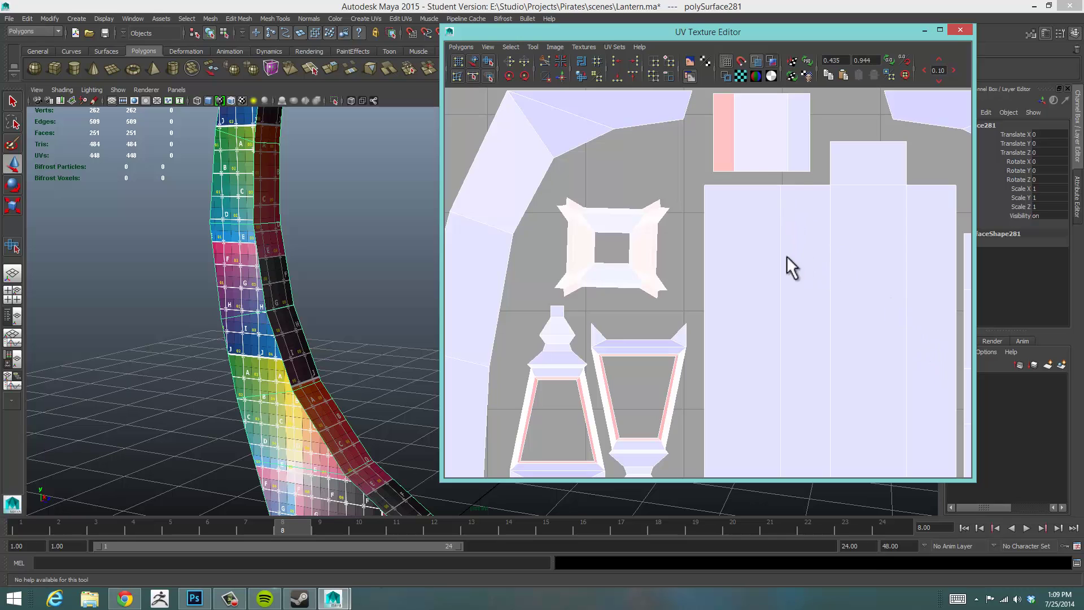
alt+middle_drag(794, 211, 776, 327)
- Select the outer edge UVs of the red strip on the upper small rectangular shell and move them outward to widen it
alt+right_drag(693, 300, 758, 294)
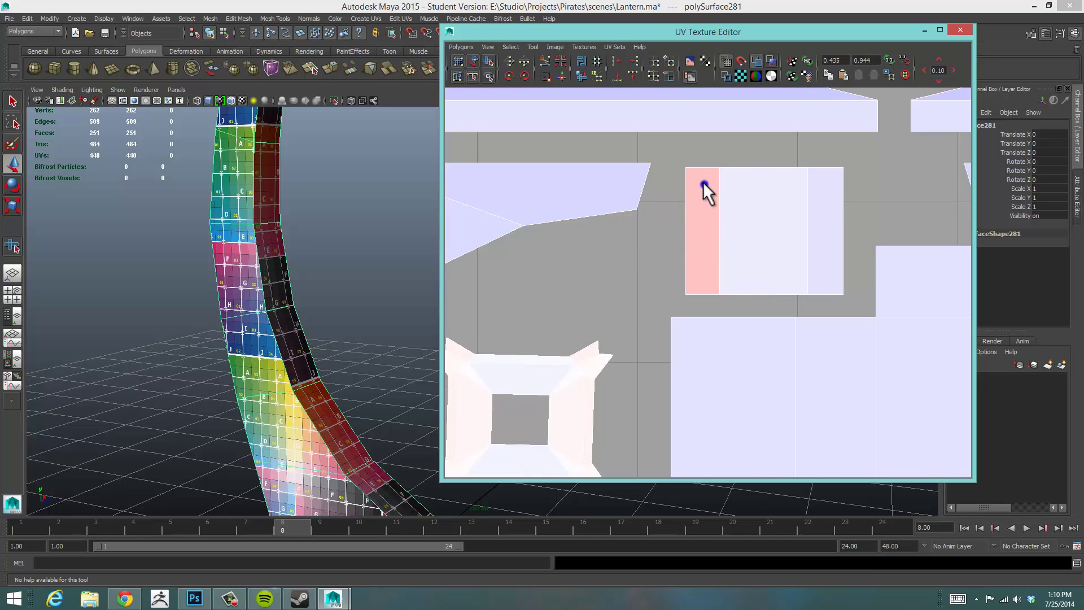
right_drag(703, 181, 679, 175)
drag(678, 164, 693, 299)
mouse_move(764, 230)
mouse_down()
mouse_move(617, 227)
mouse_move(750, 225)
mouse_up()
- Select the outer edge UVs of the red strip on the lower small rectangular shell and move them outward to widen it
alt+middle_drag(826, 297, 688, 77)
alt+middle_drag(794, 315, 655, 82)
alt+middle_drag(730, 333, 677, 277)
alt+middle_drag(894, 429, 738, 249)
drag(741, 214, 756, 359)
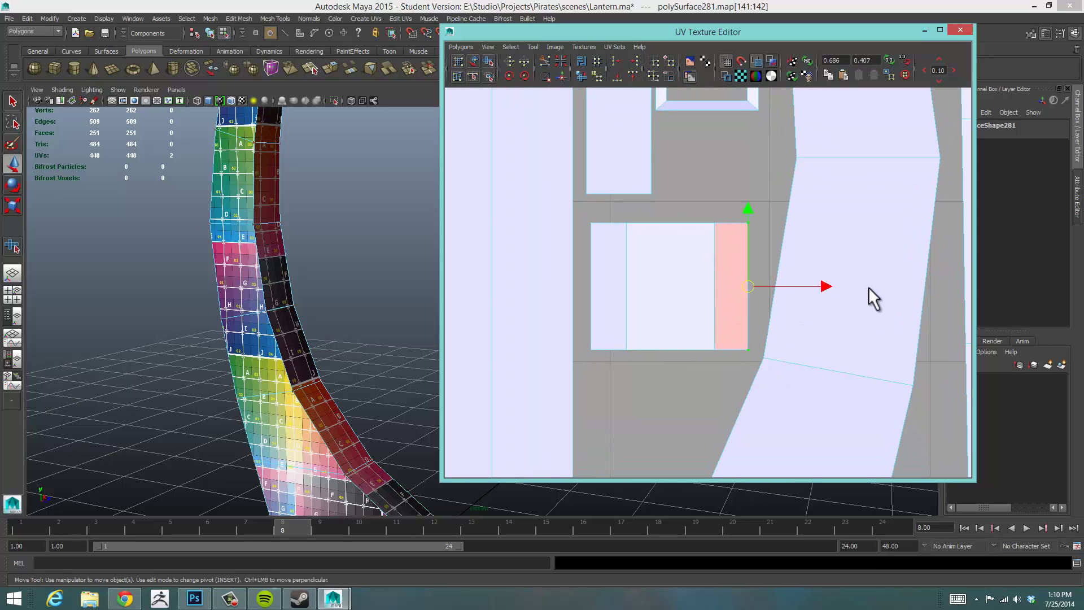
drag(831, 285, 838, 285)
- Check the whole UV layout for remaining distortion, then turn off the UV distortion display and clear the UV selection
alt+right_drag(838, 285, 752, 264)
scroll(751, 263, down, 8)
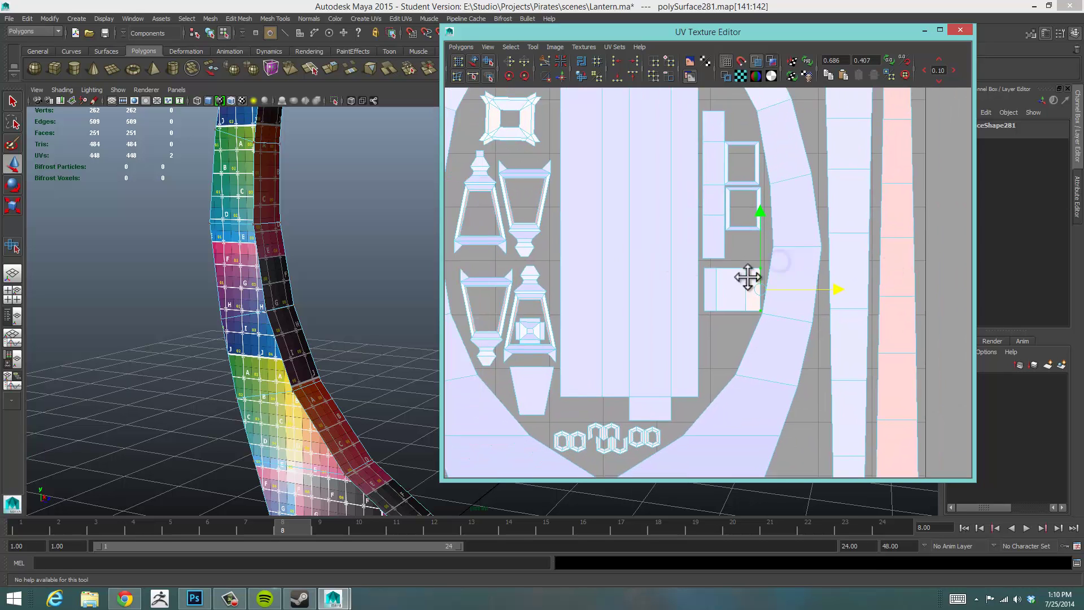
scroll(753, 288, down, 6)
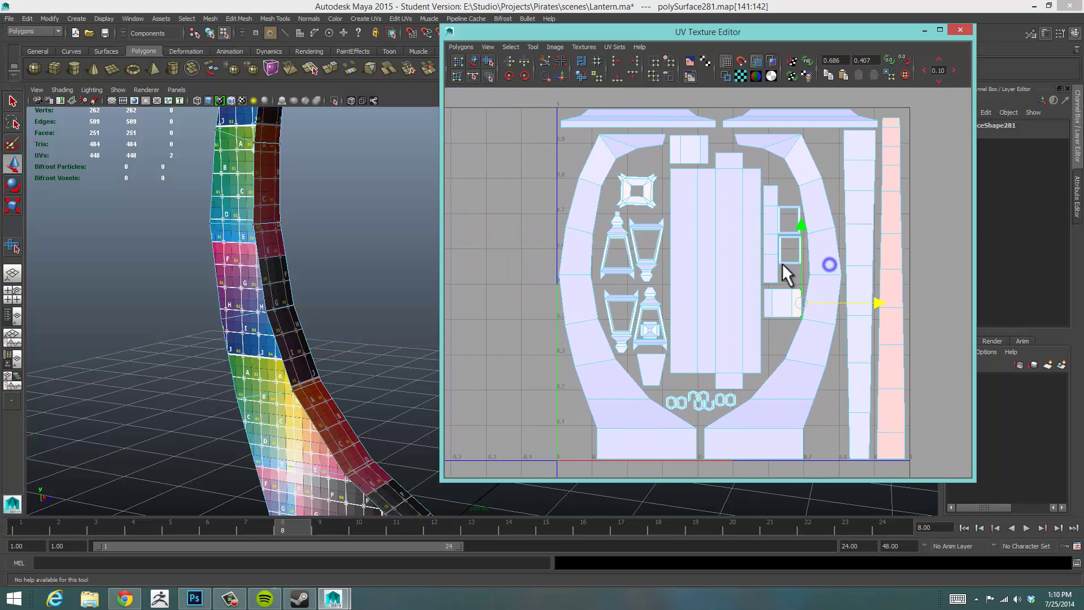
scroll(757, 276, down, 2)
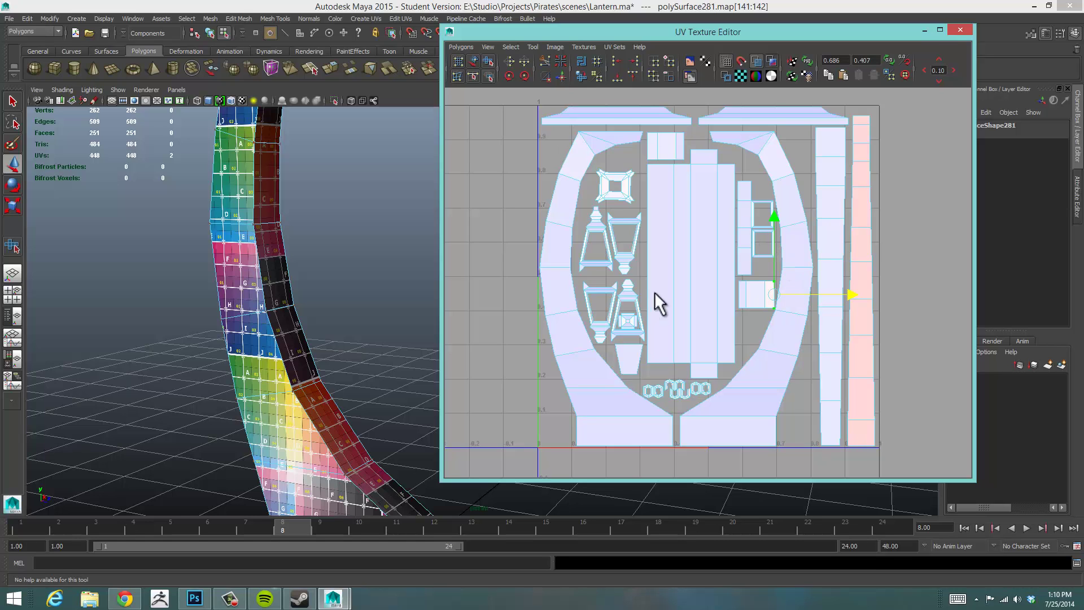
scroll(726, 249, up, 1)
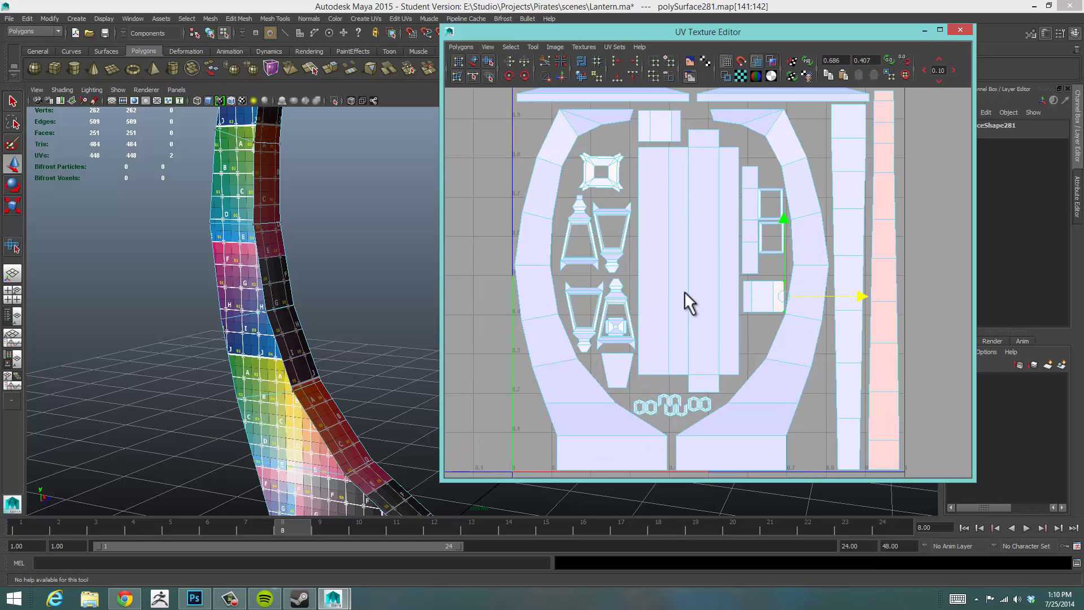
scroll(672, 280, up, 1)
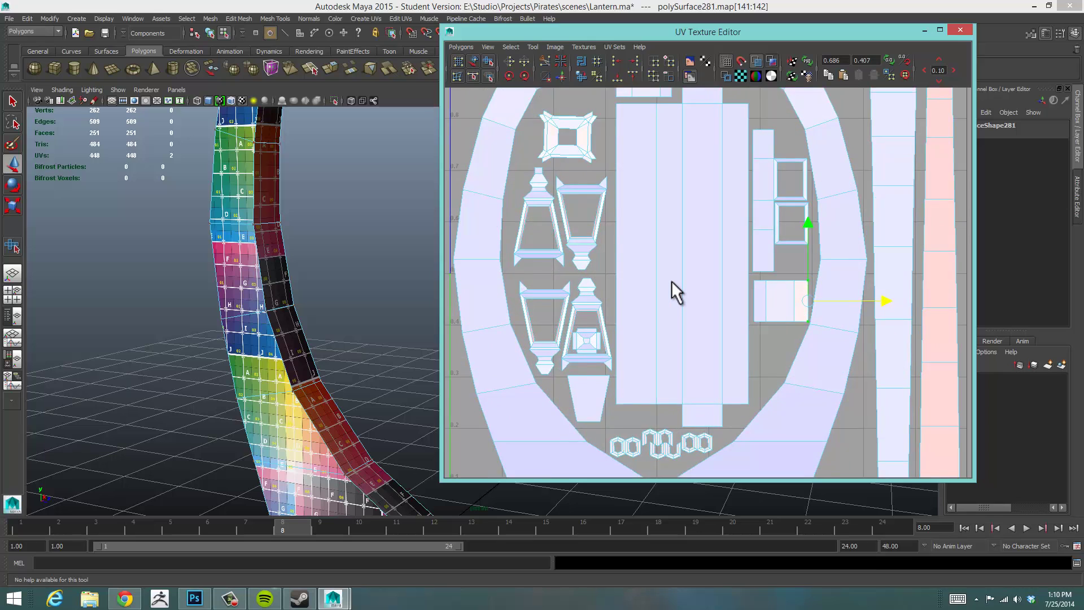
scroll(671, 280, down, 3)
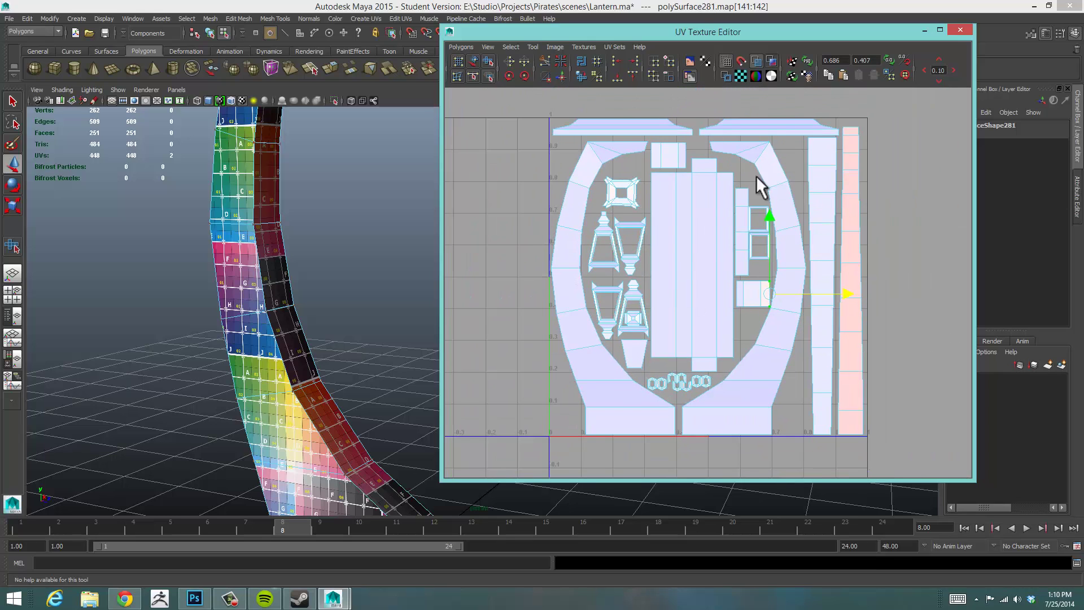
click(769, 59)
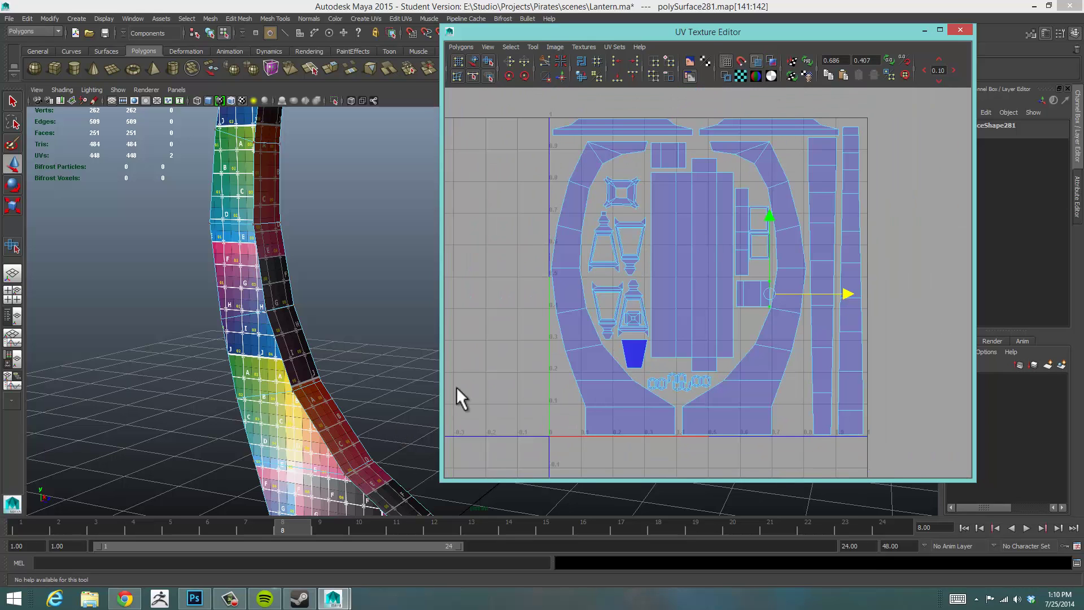
click(507, 304)
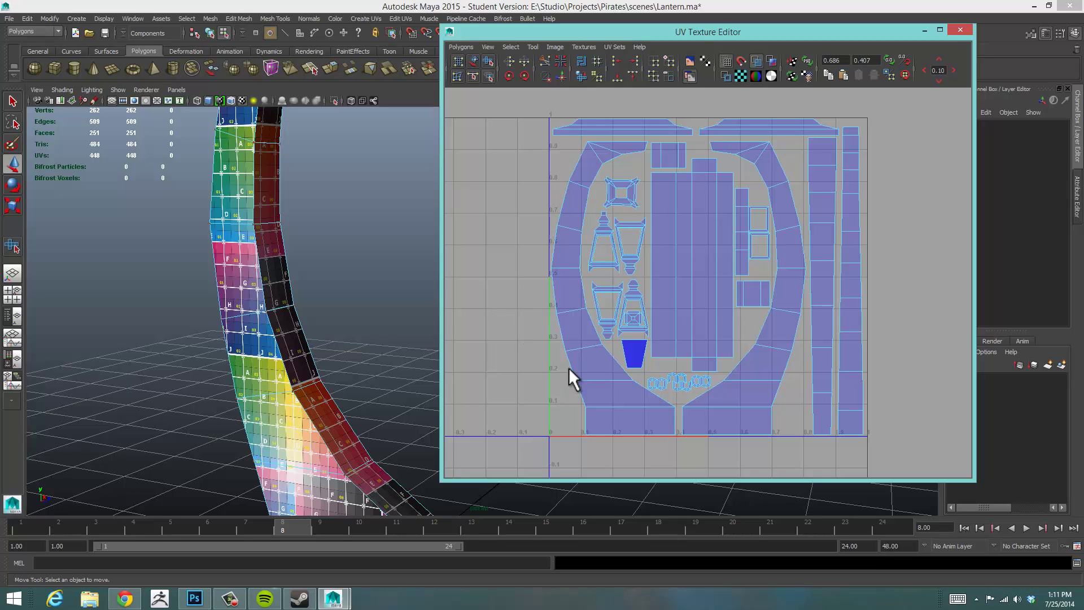
- Look over the complete UV layout, minimize the UV Texture Editor, and bring the whole lantern post into view
alt+right_drag(698, 286, 732, 305)
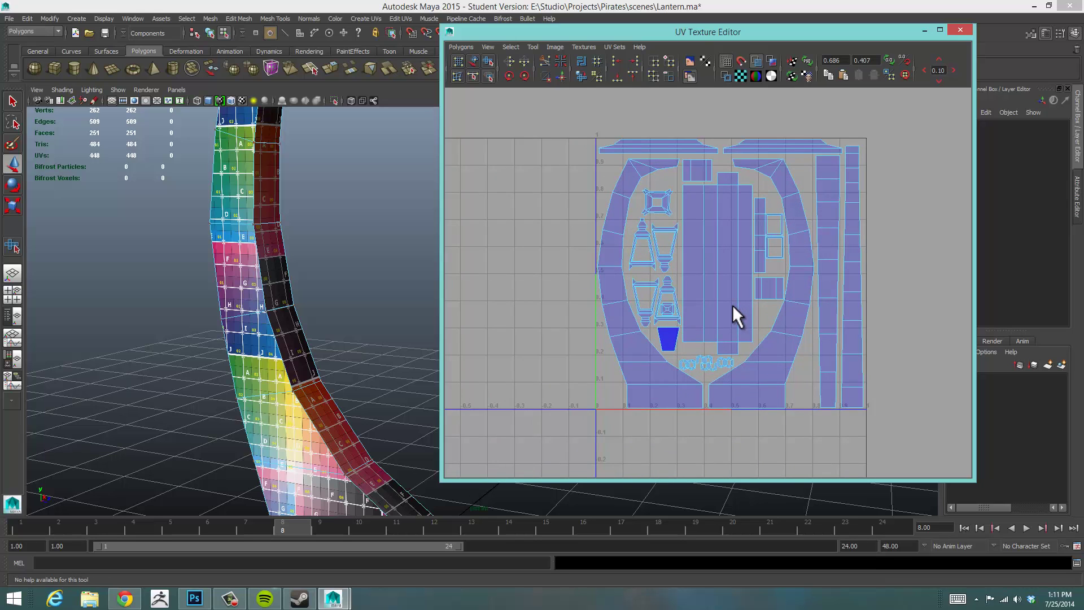
scroll(732, 305, up, 2)
scroll(732, 305, up, 3)
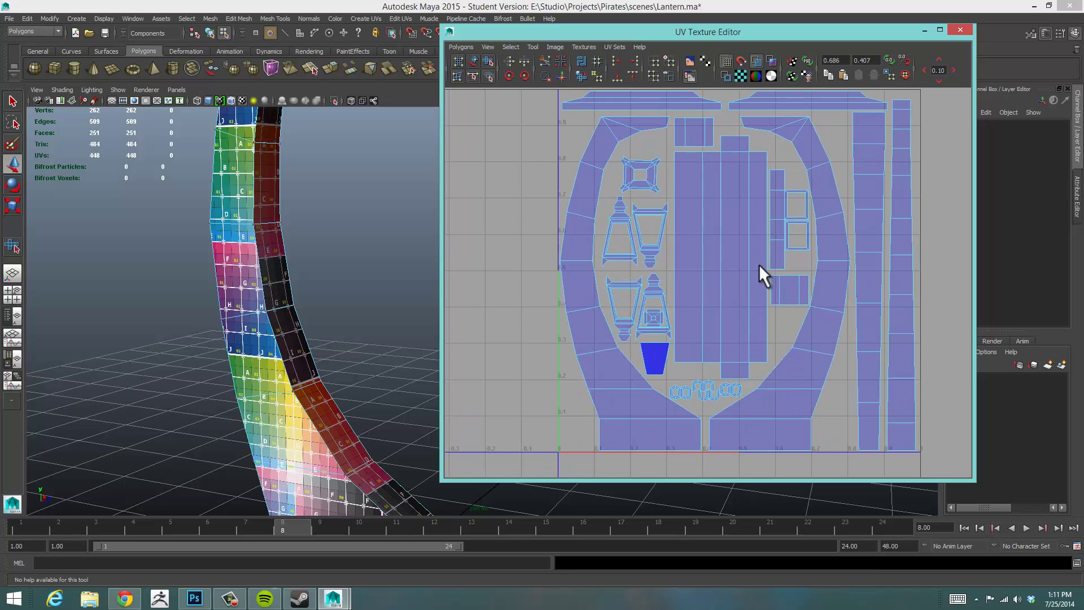
alt+middle_drag(766, 248, 741, 269)
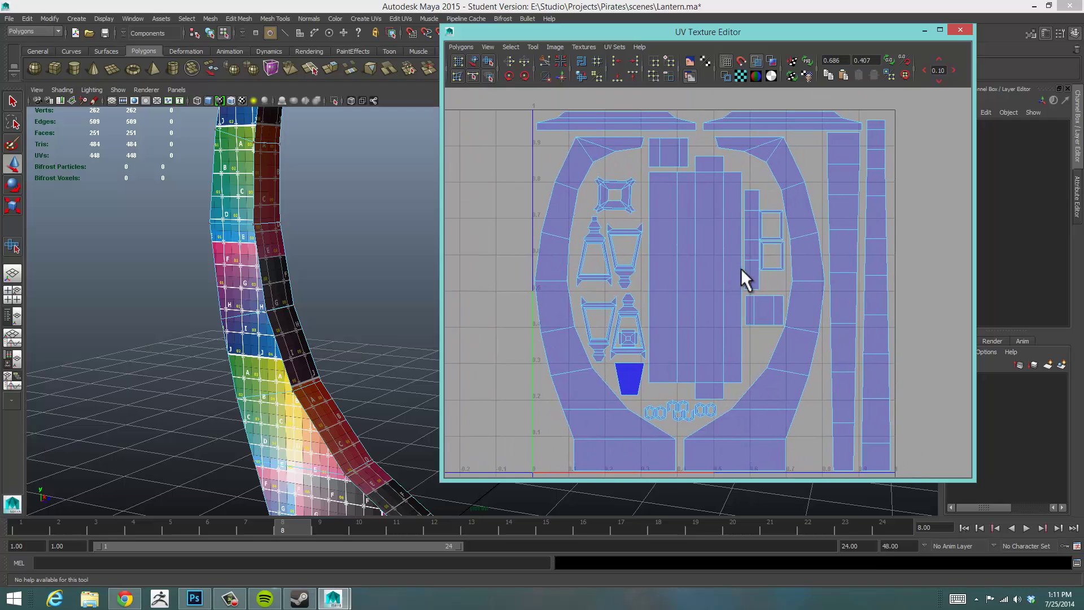
click(924, 31)
alt+right_drag(633, 269, 579, 279)
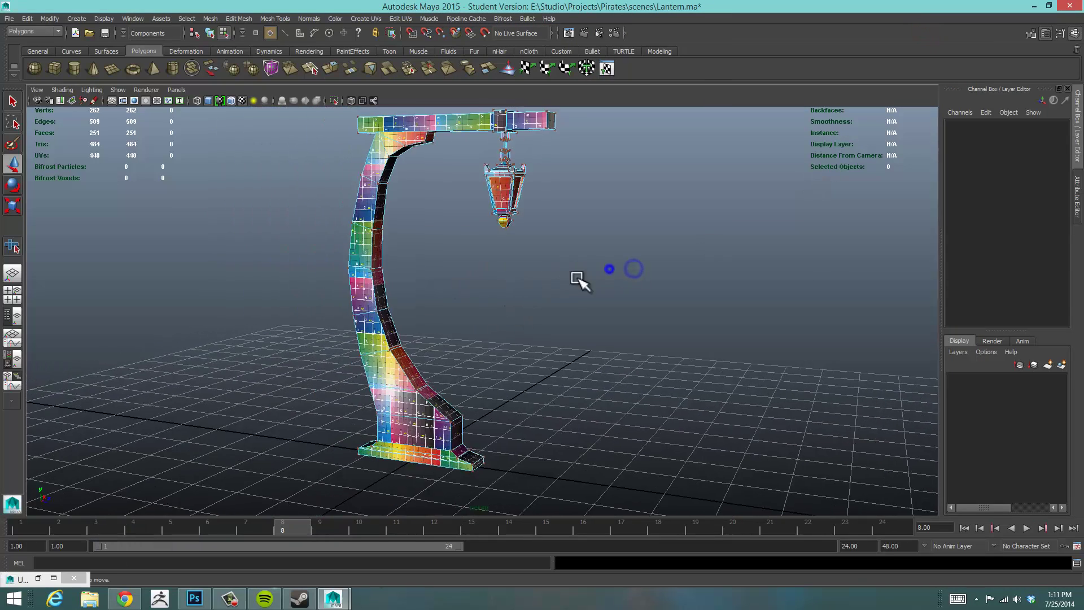
- Assign a new Blinn material to the whole lantern post
alt+drag(578, 280, 465, 288)
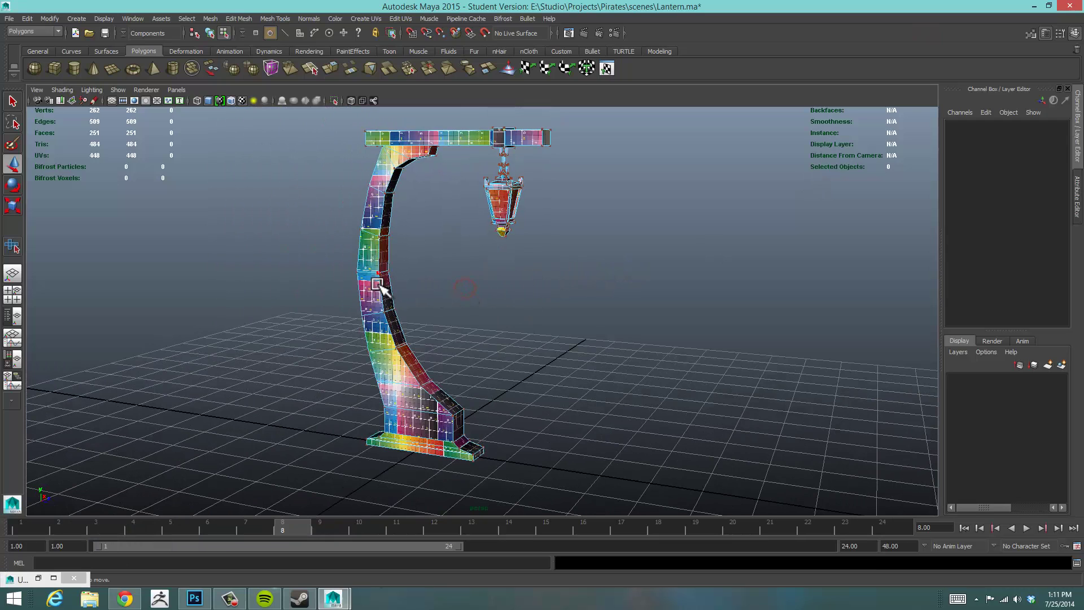
right_drag(378, 285, 466, 514)
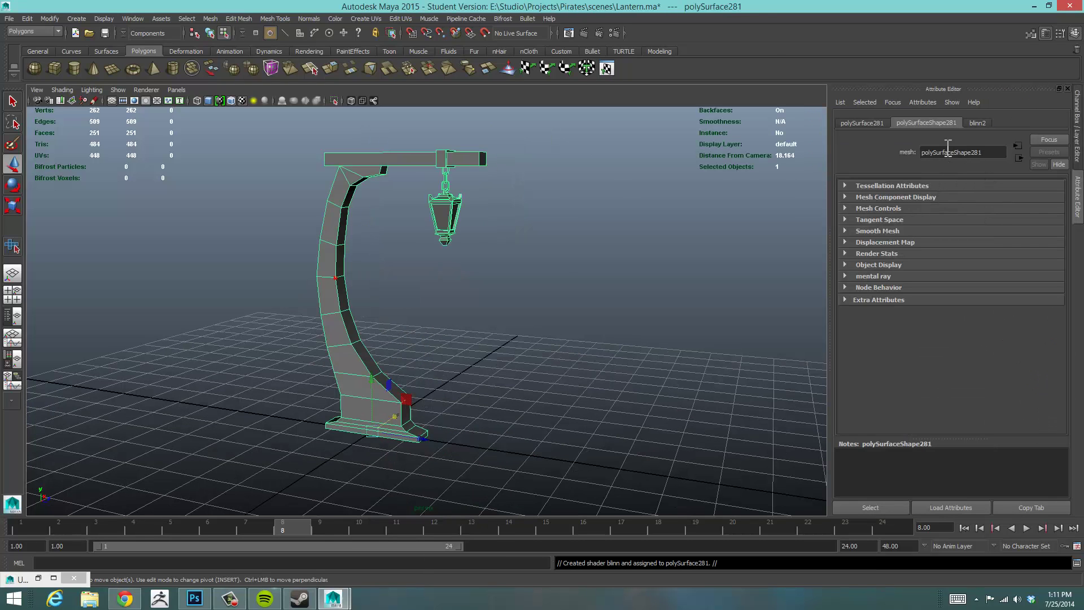
- Rename the lantern post's transform node as AOBlin
double_click(967, 151)
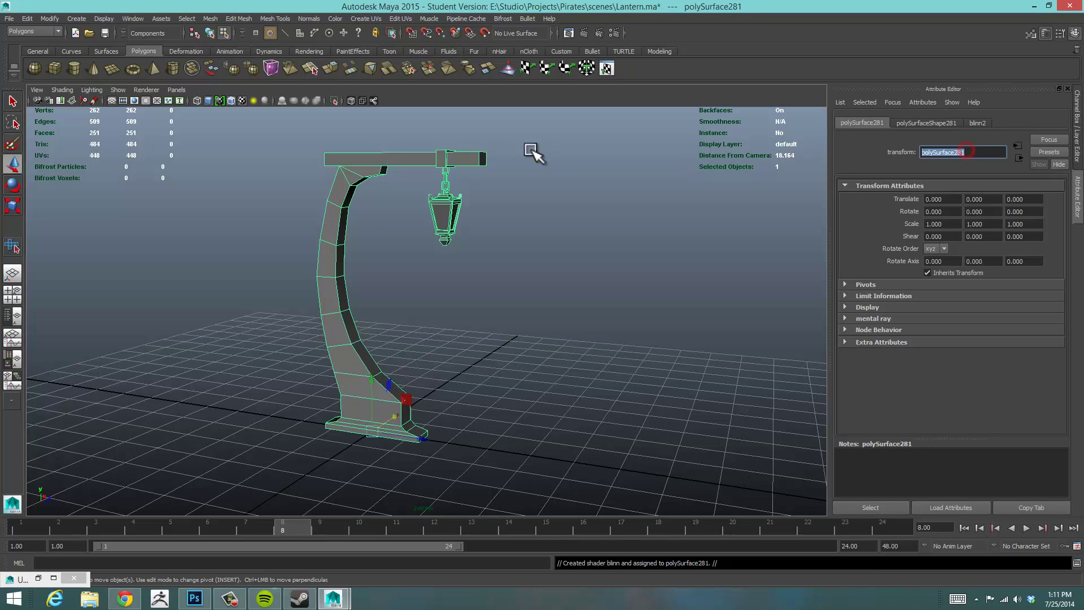
text(AOBlin)
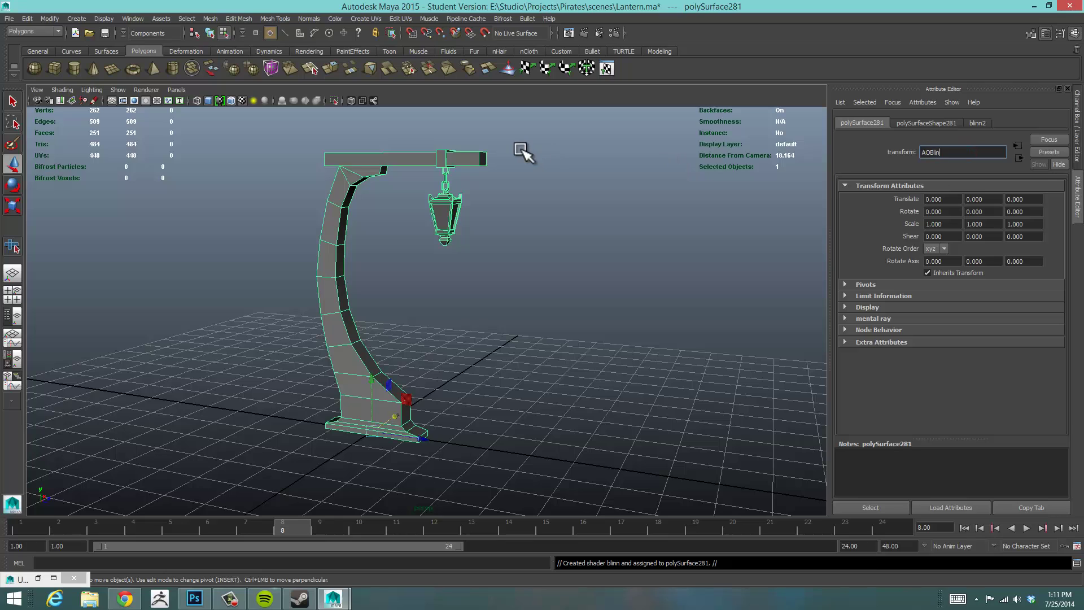
key(Return)
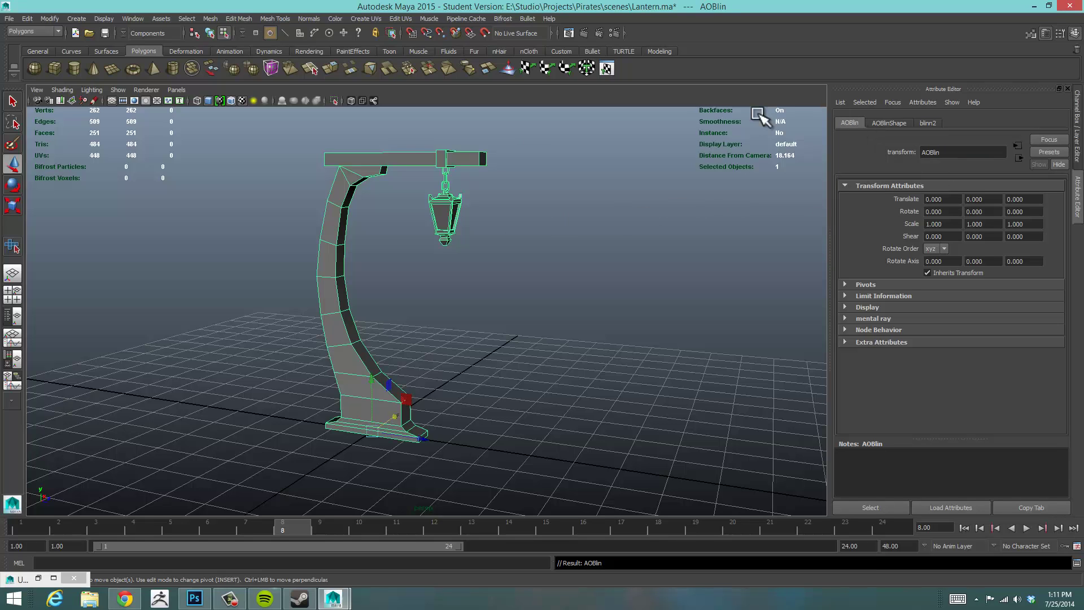
- Rename the lantern post's transform node as Latern
double_click(956, 153)
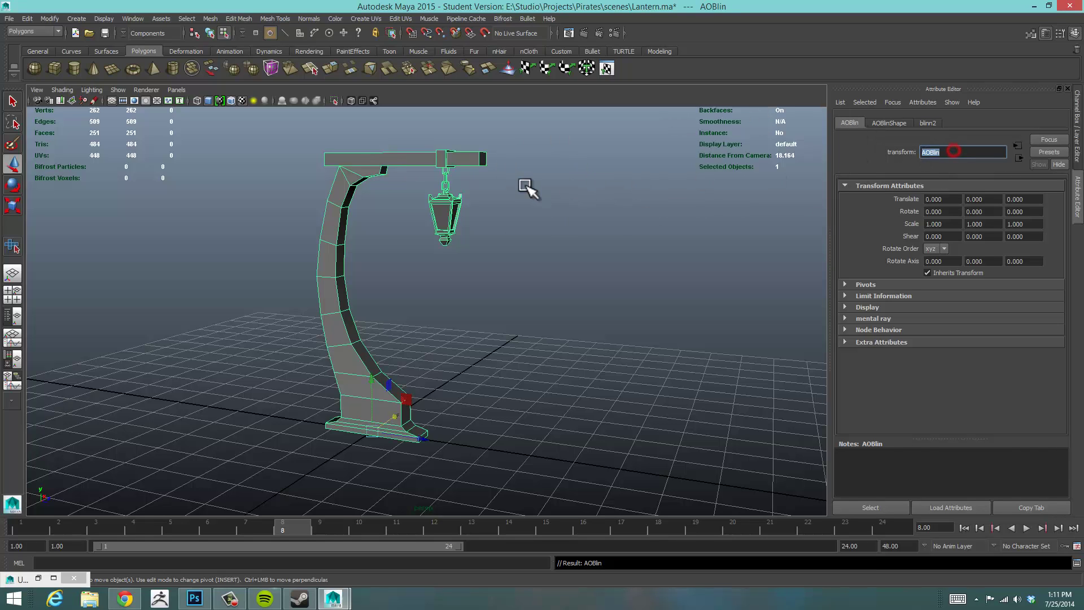
text(Latern)
key(Return)
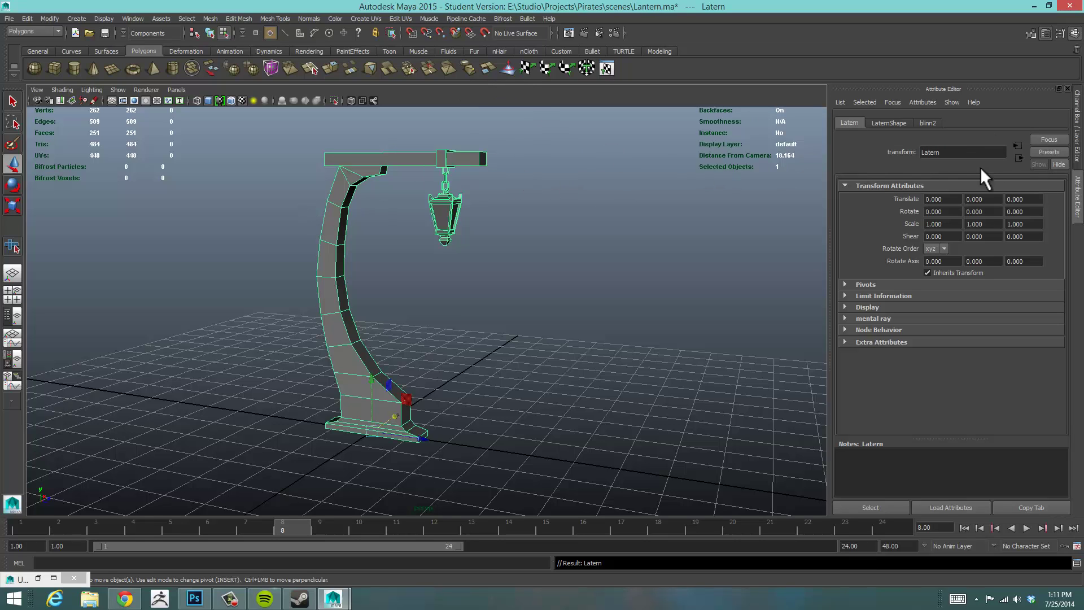
- Rename the lantern post's Blinn material as AOBlinn and clear the selection
click(926, 123)
double_click(945, 152)
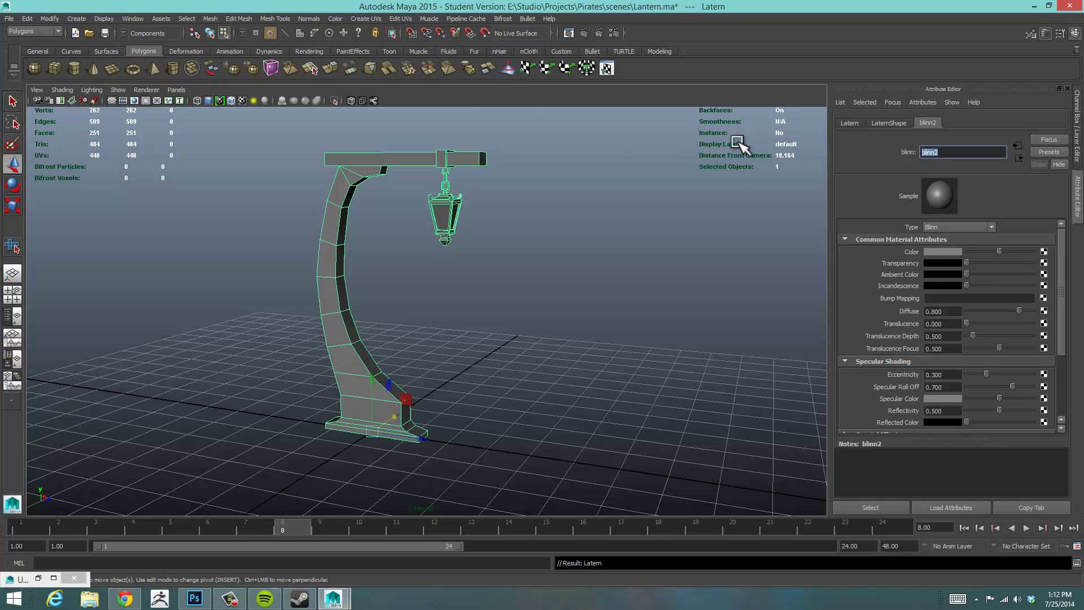
text(AOBlinn)
key(Return)
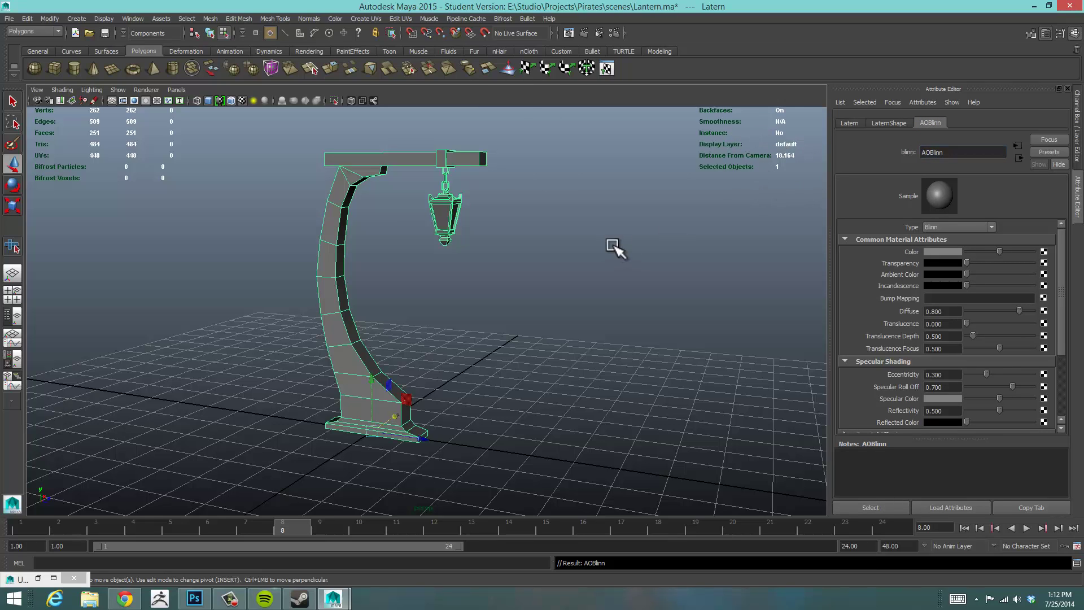
click(614, 246)
- Examine the whole lantern post in plain grey shading from above and from ground level
alt+drag(525, 295, 517, 316)
alt+right_drag(319, 321, 448, 319)
alt+right_drag(622, 310, 496, 312)
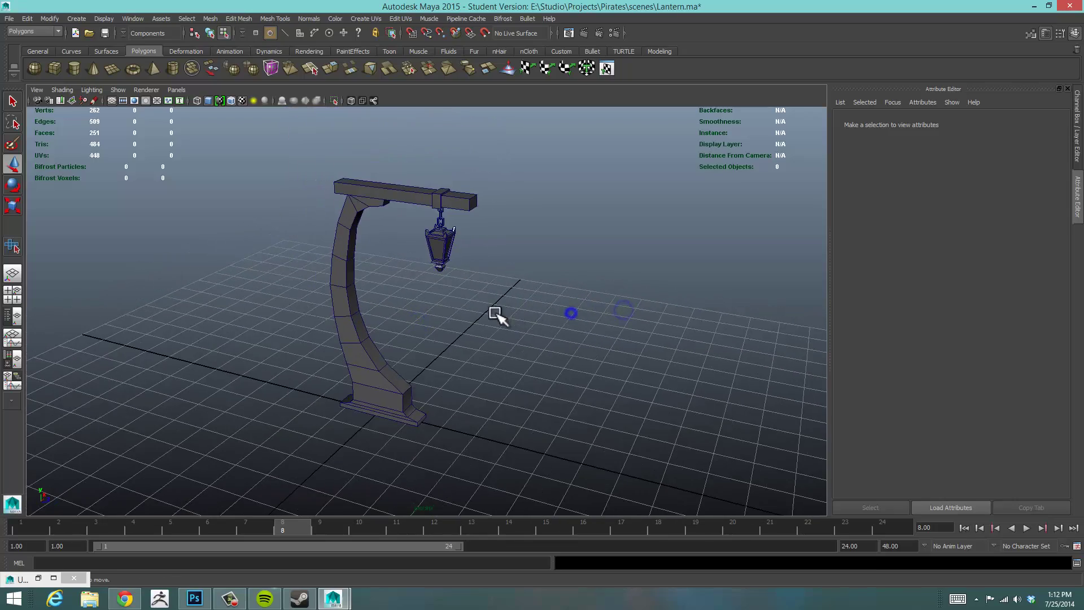
alt+drag(496, 313, 469, 312)
alt+right_drag(408, 313, 523, 309)
alt+drag(501, 317, 533, 341)
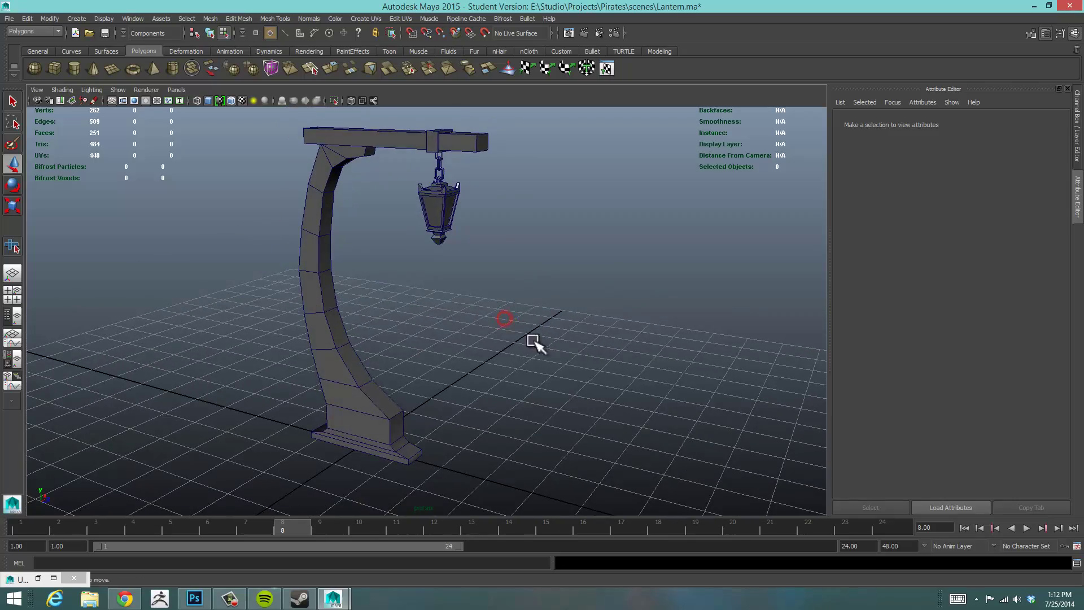
alt+middle_drag(532, 341, 602, 343)
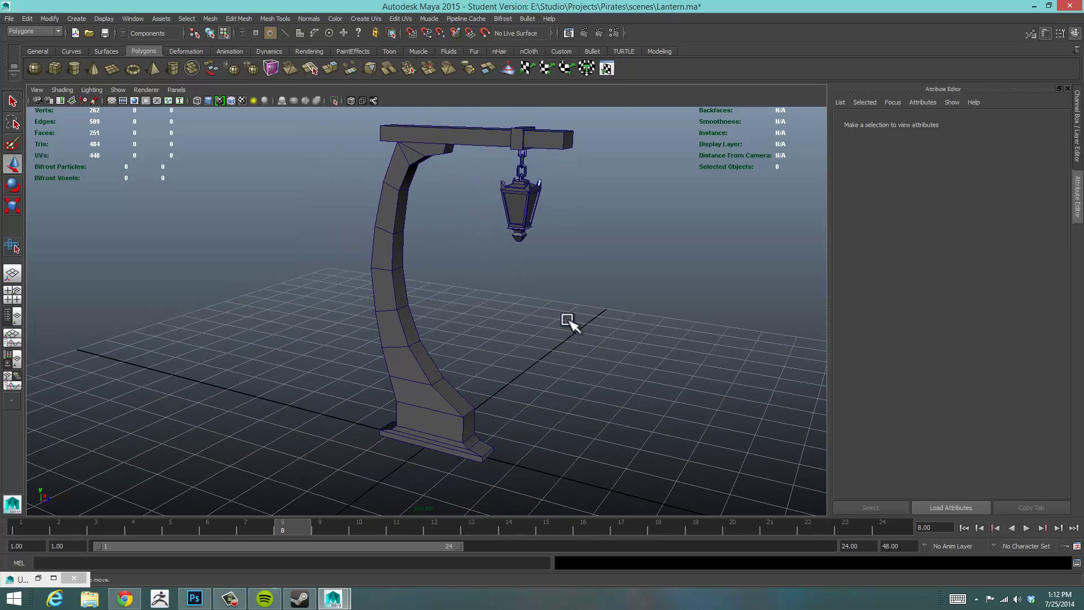
alt+middle_drag(544, 331, 542, 361)
alt+drag(422, 225, 406, 215)
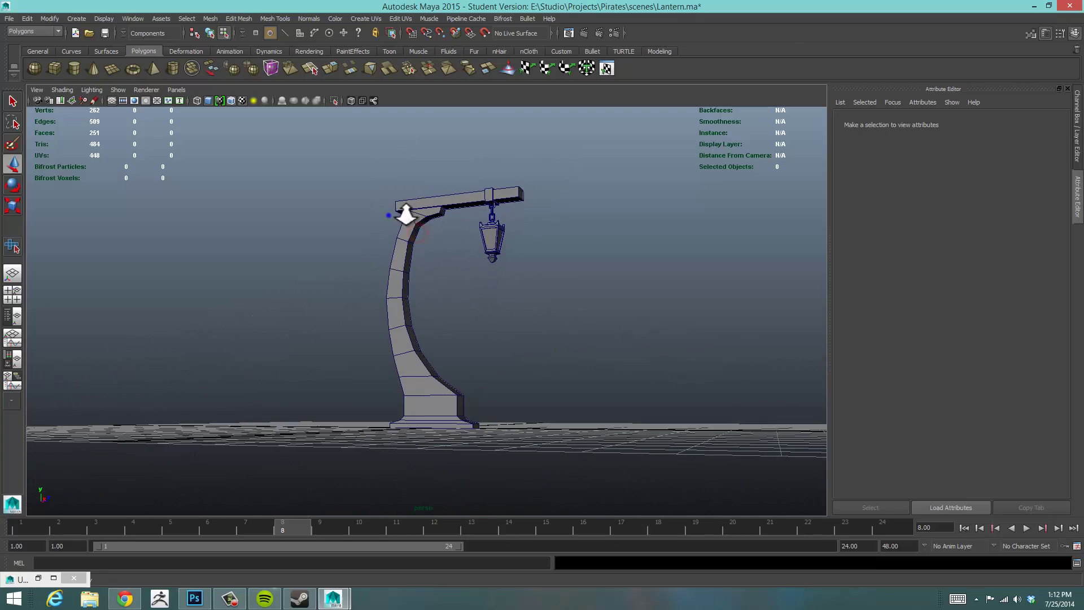
- Examine the crossbeam, its bracket and the hanging lantern up close from below and above
alt+right_drag(406, 215, 540, 184)
alt+middle_drag(540, 184, 502, 446)
alt+right_drag(387, 375, 596, 338)
alt+drag(464, 311, 504, 276)
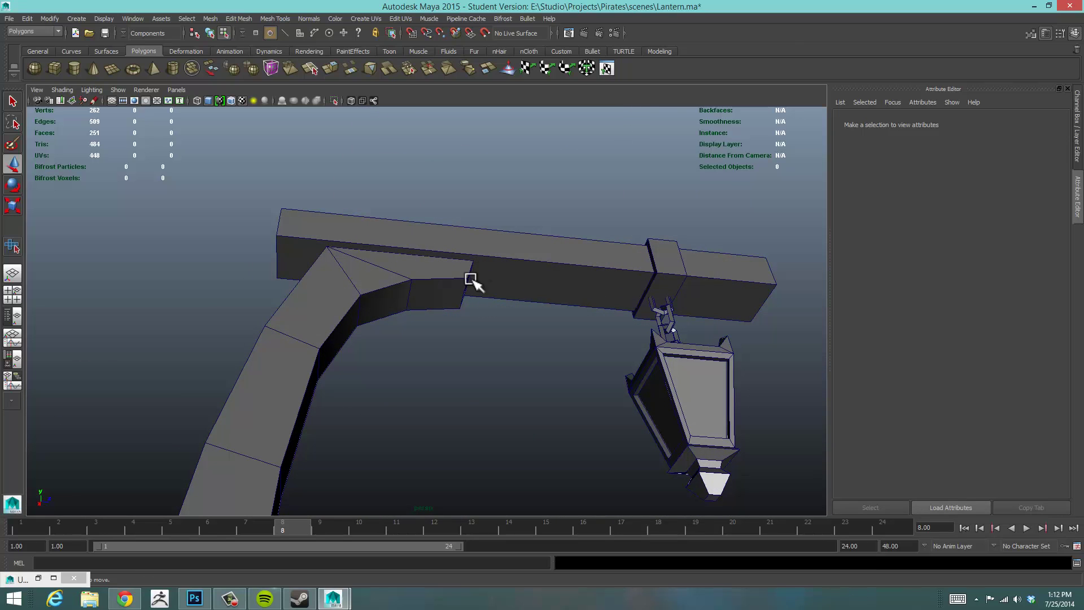
alt+drag(551, 307, 542, 247)
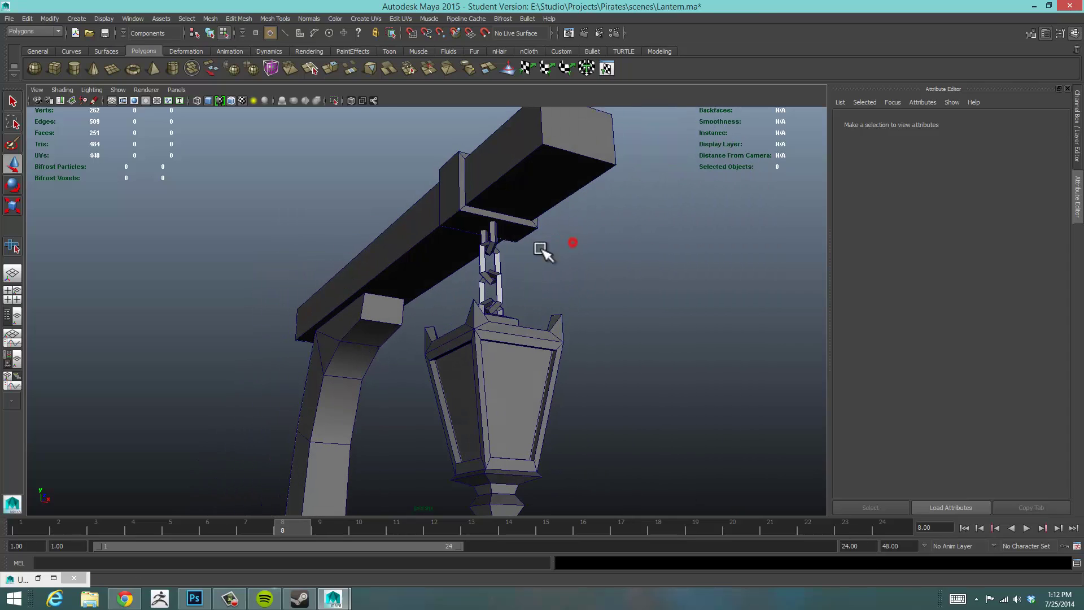
alt+drag(469, 320, 481, 350)
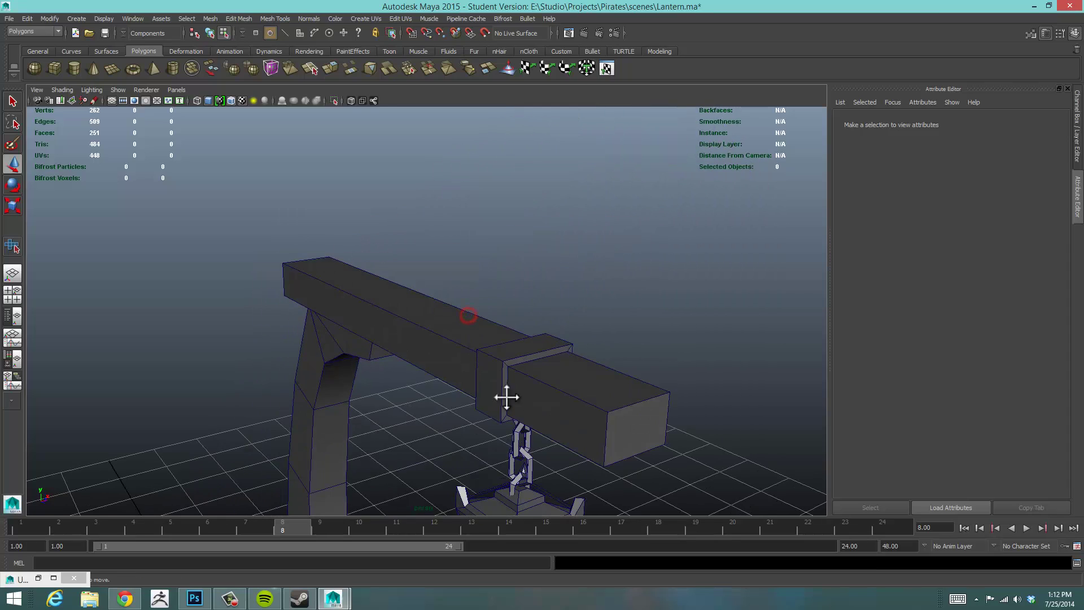
alt+middle_drag(505, 396, 551, 262)
alt+right_drag(651, 303, 575, 302)
- Examine the curved post and its base from both sides, ending with the complete model in view
alt+right_drag(585, 302, 494, 317)
alt+middle_drag(496, 332, 501, 198)
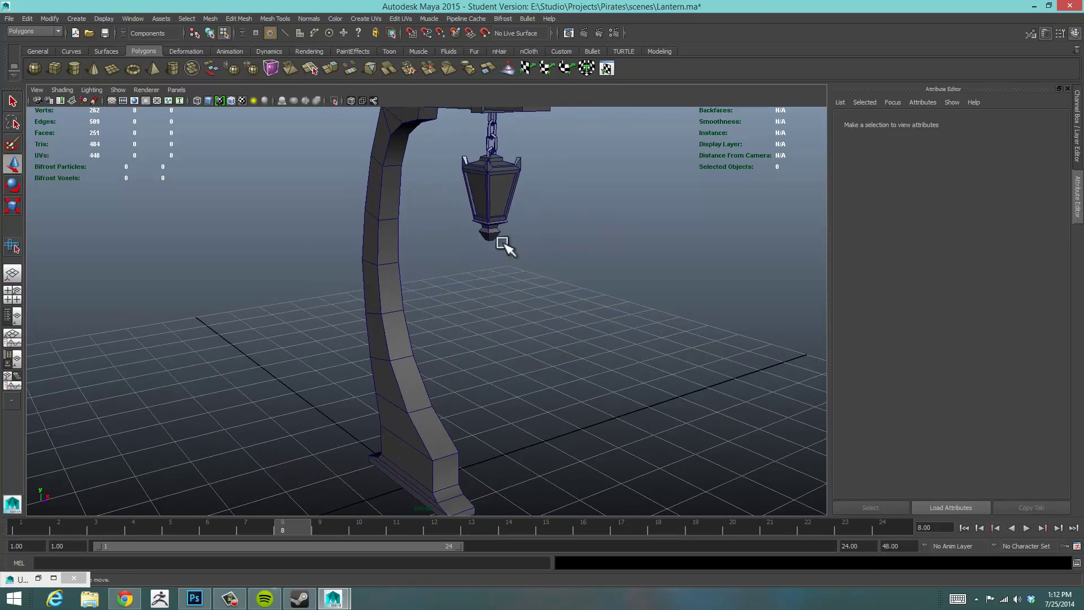
alt+right_drag(576, 327, 374, 348)
alt+middle_drag(376, 366, 385, 333)
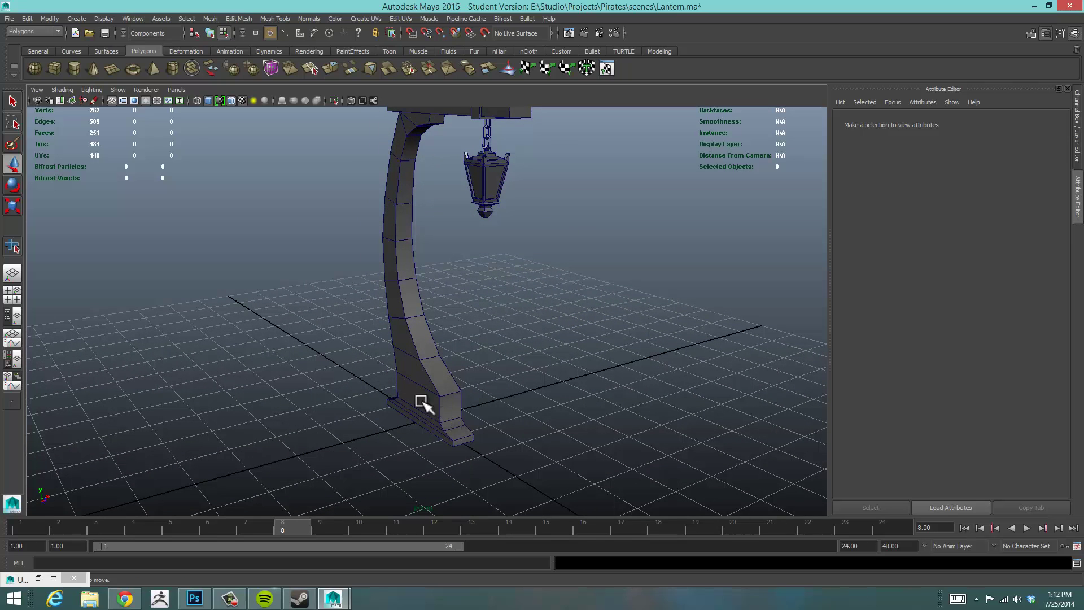
alt+drag(493, 428, 387, 414)
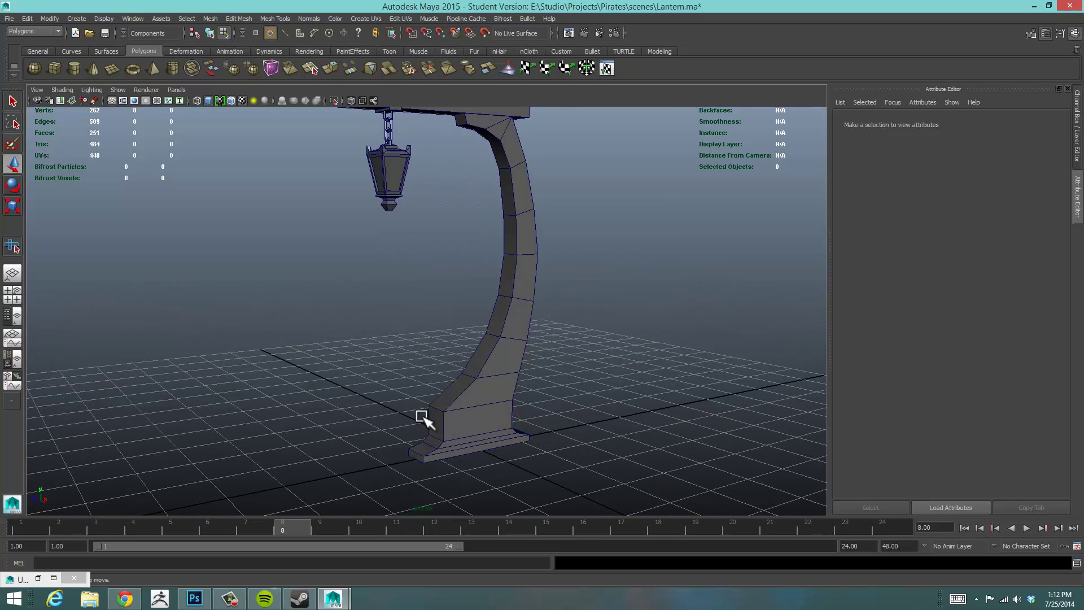
alt+drag(363, 384, 654, 378)
alt+right_drag(655, 378, 505, 390)
alt+drag(505, 389, 425, 346)
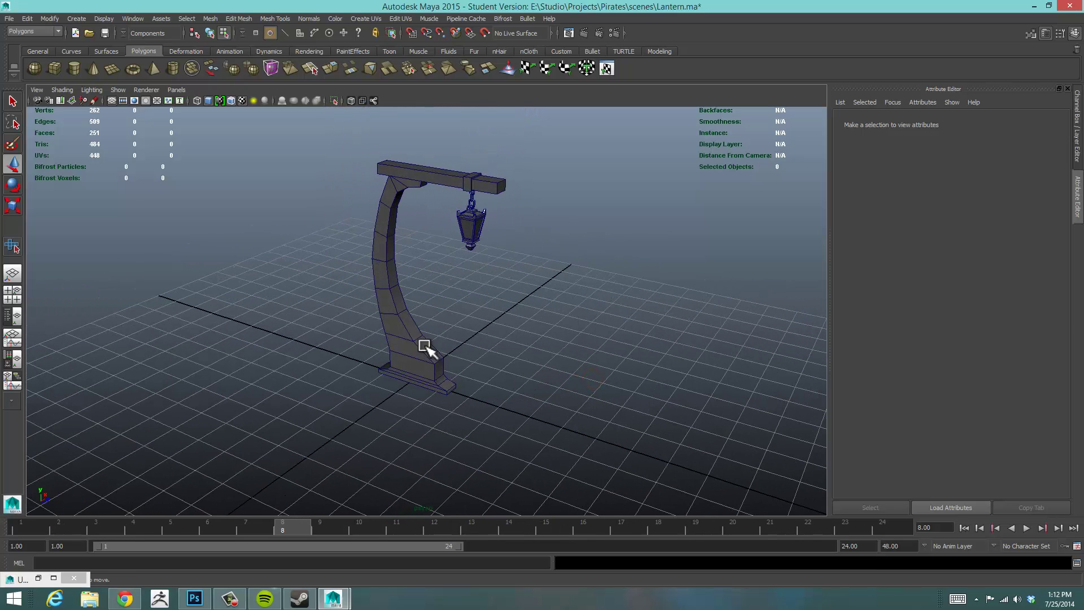
- Create a polygon plane under the lantern post, scale it up about 24 times as a ground surface, and deselect it
click(113, 68)
key(e)
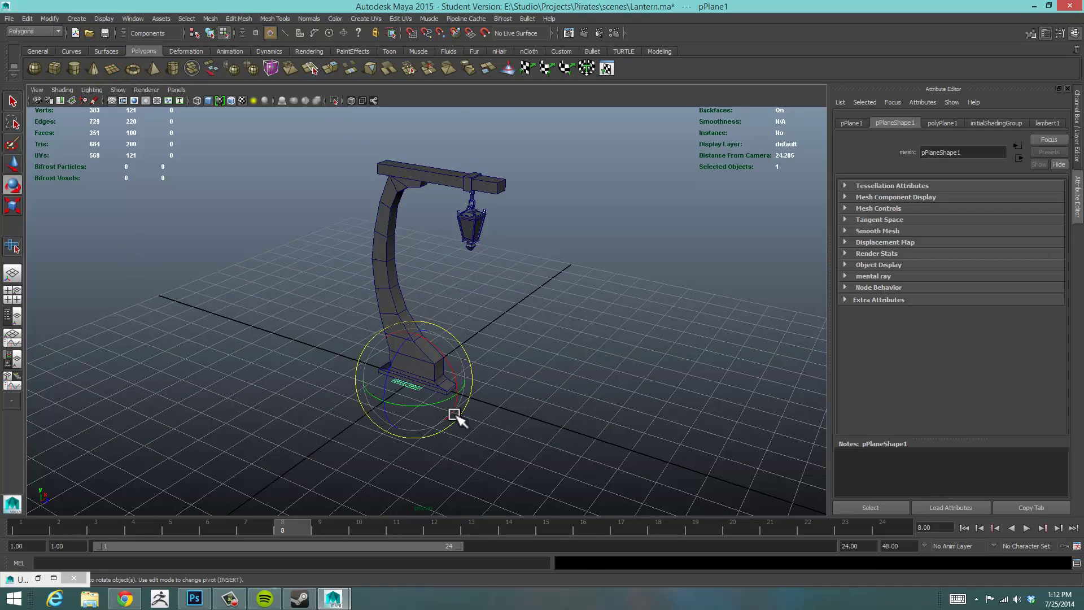
key(r)
drag(415, 384, 939, 370)
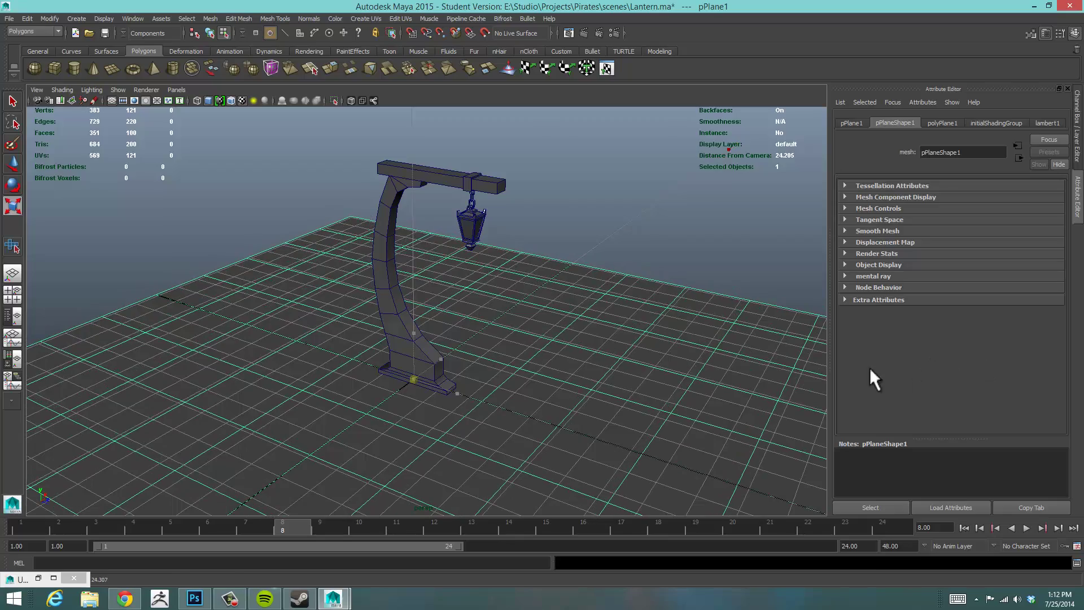
click(700, 250)
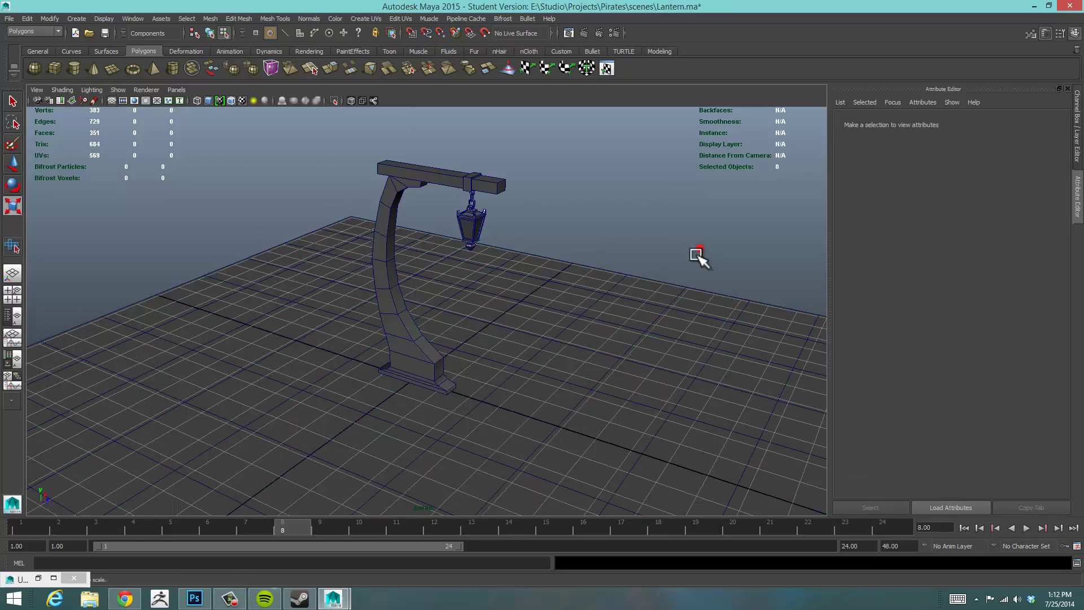
- Examine from several sides how the base of the lantern post meets the ground plane
alt+drag(700, 250, 450, 368)
scroll(500, 375, up, 5)
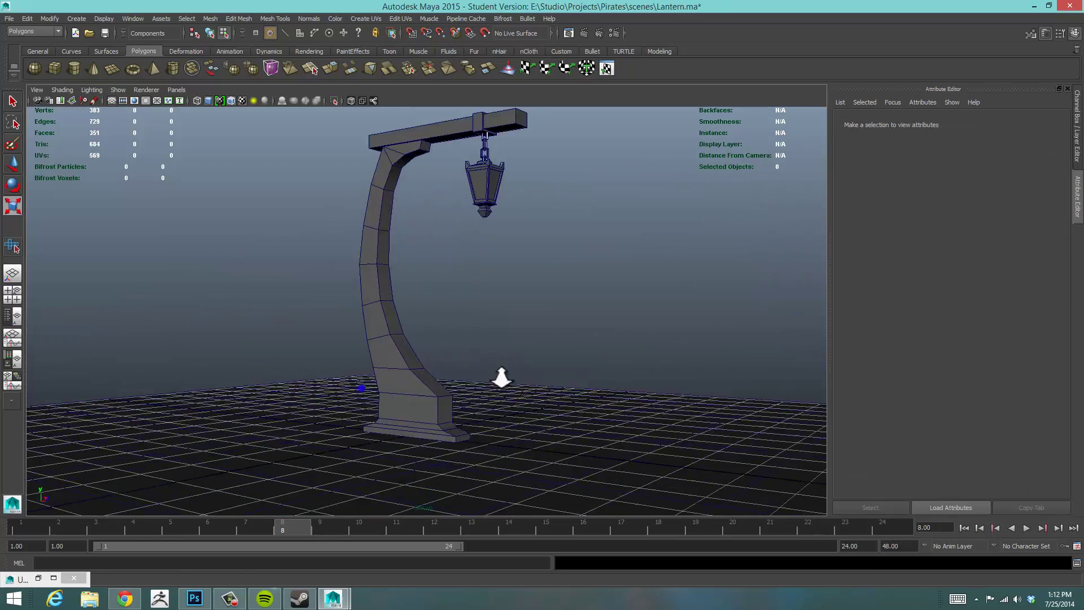
alt+drag(459, 443, 406, 298)
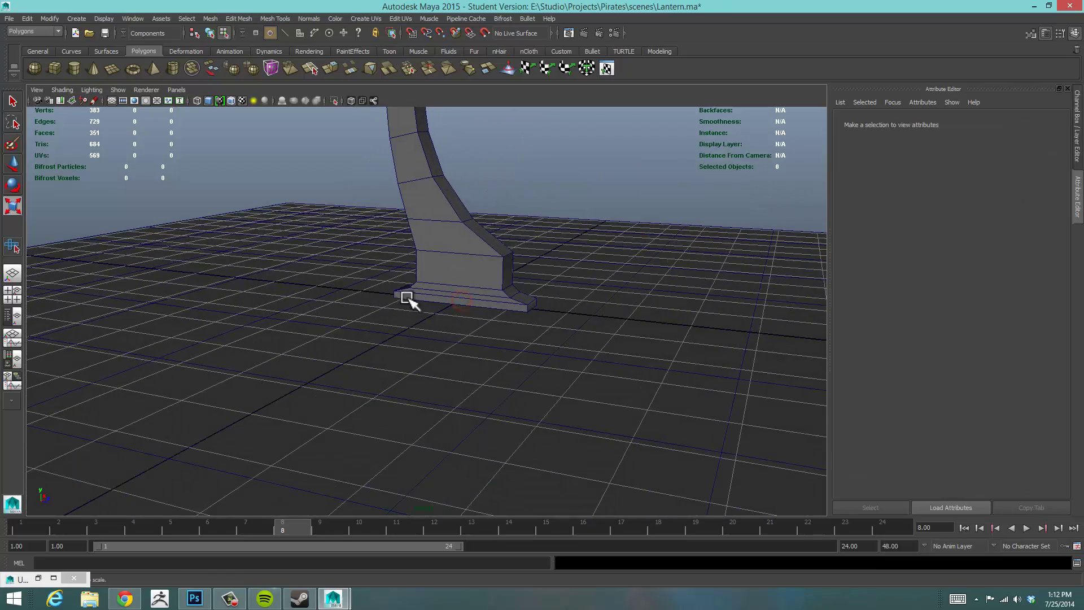
alt+drag(543, 305, 413, 360)
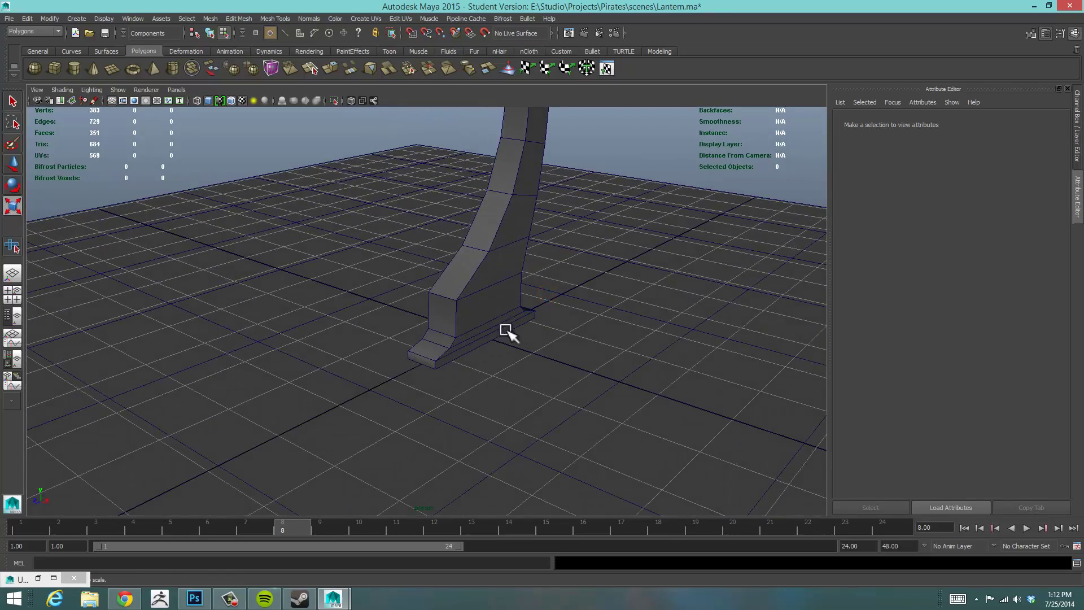
alt+drag(695, 321, 539, 345)
scroll(737, 315, down, 5)
scroll(576, 373, up, 3)
- Return the lantern post to object mode and select it as a whole object
click(367, 224)
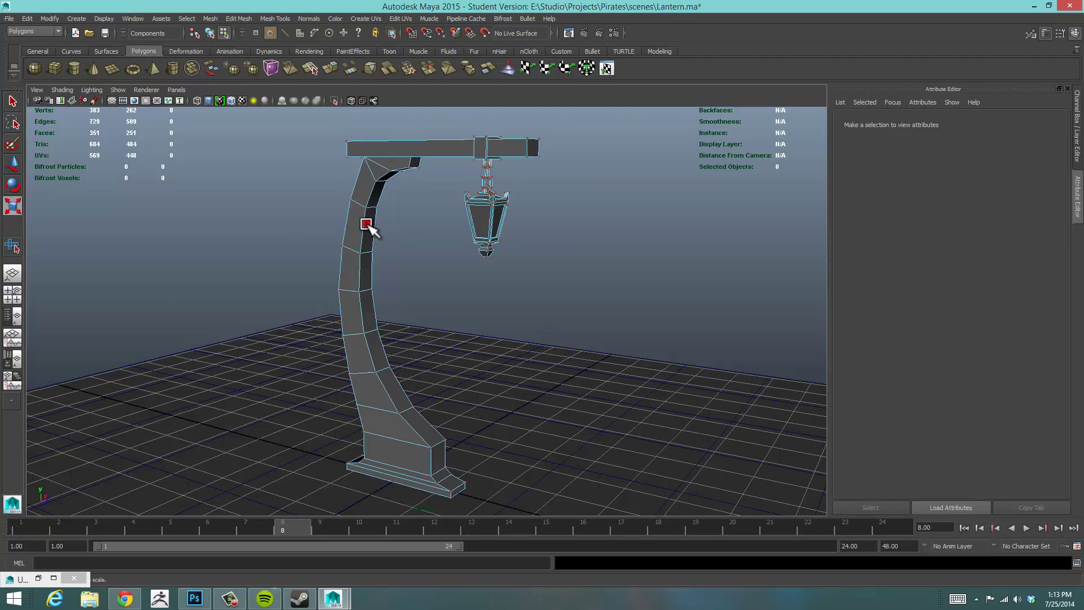
right_drag(364, 229, 373, 219)
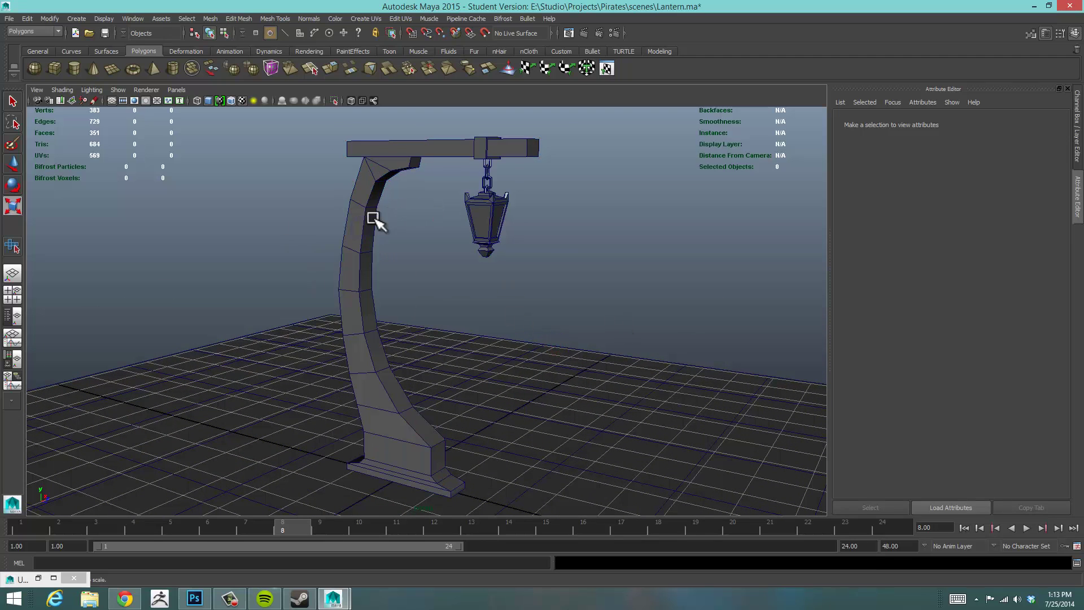
click(372, 219)
alt+drag(588, 290, 574, 276)
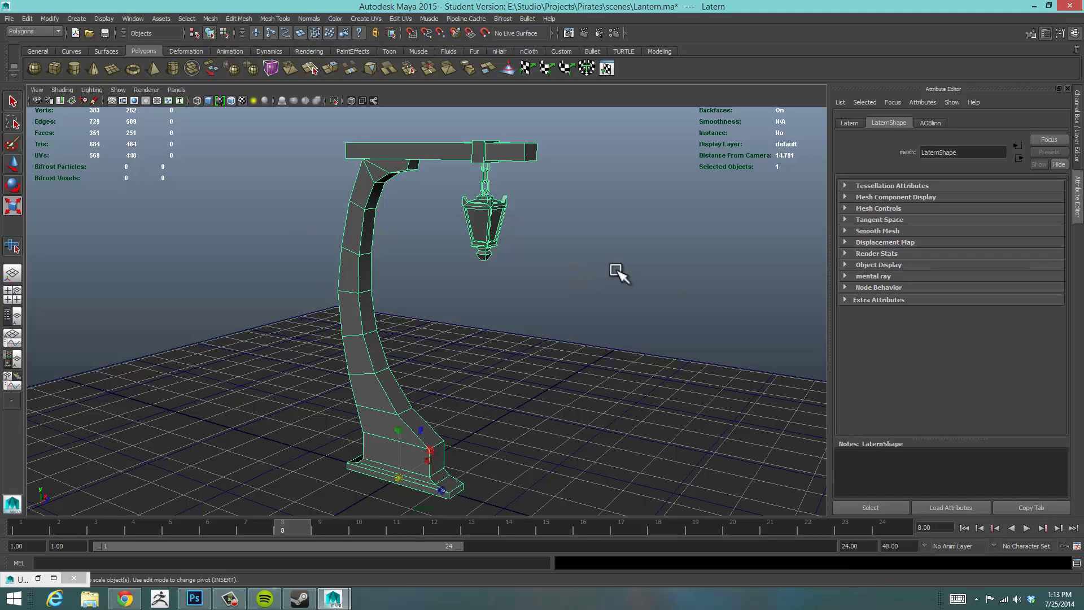
alt+middle_drag(633, 290, 621, 268)
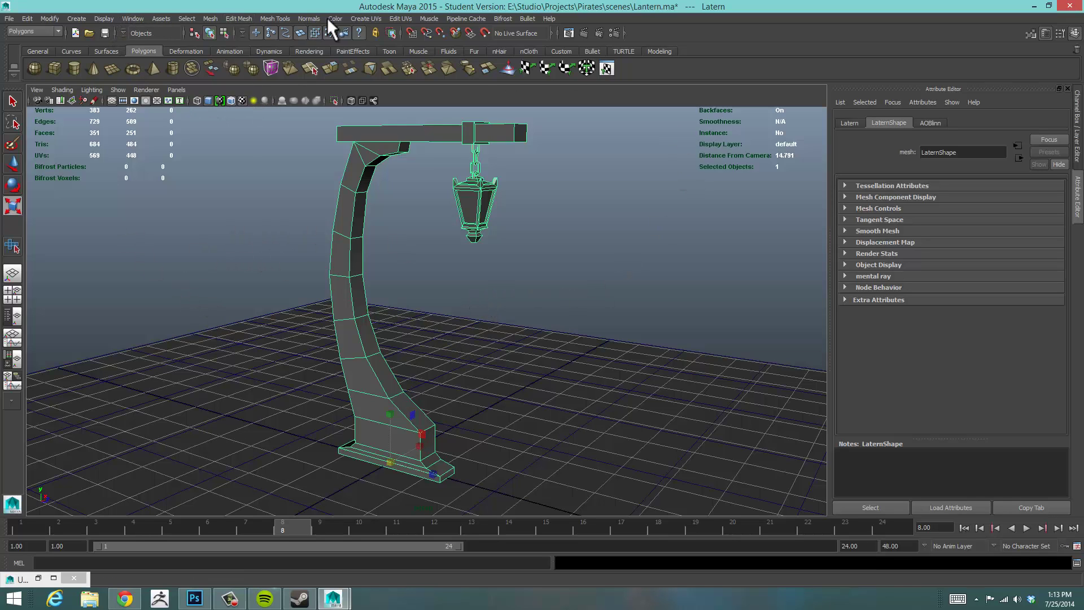
- Check the loaded and auto-load settings of the mental ray plug-in Mayatomr.mll in the Plug-in Manager, then close the manager
click(128, 17)
mouse_move(134, 79)
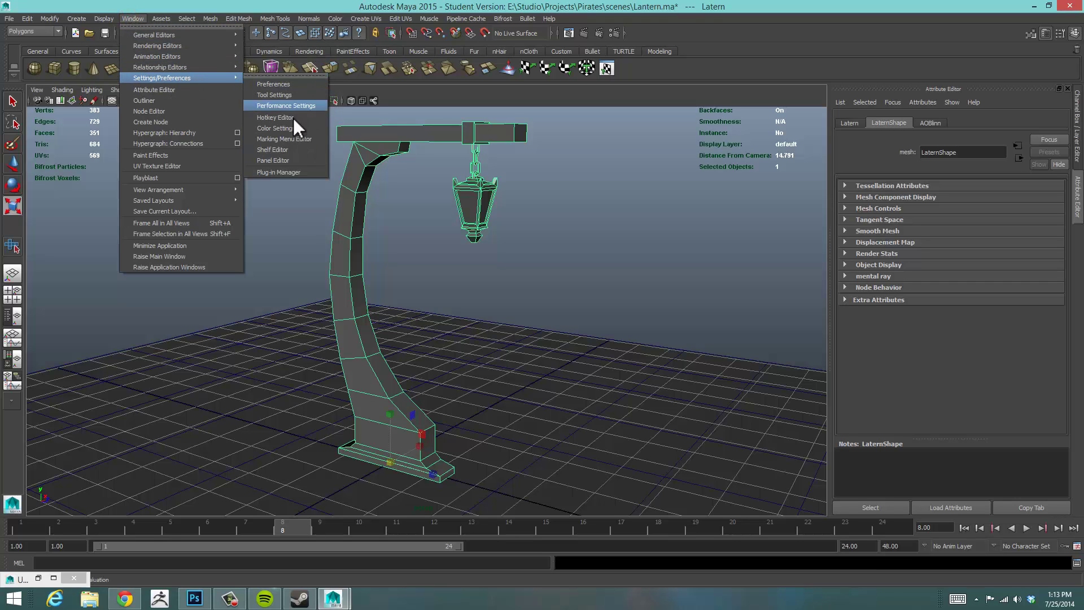
click(297, 171)
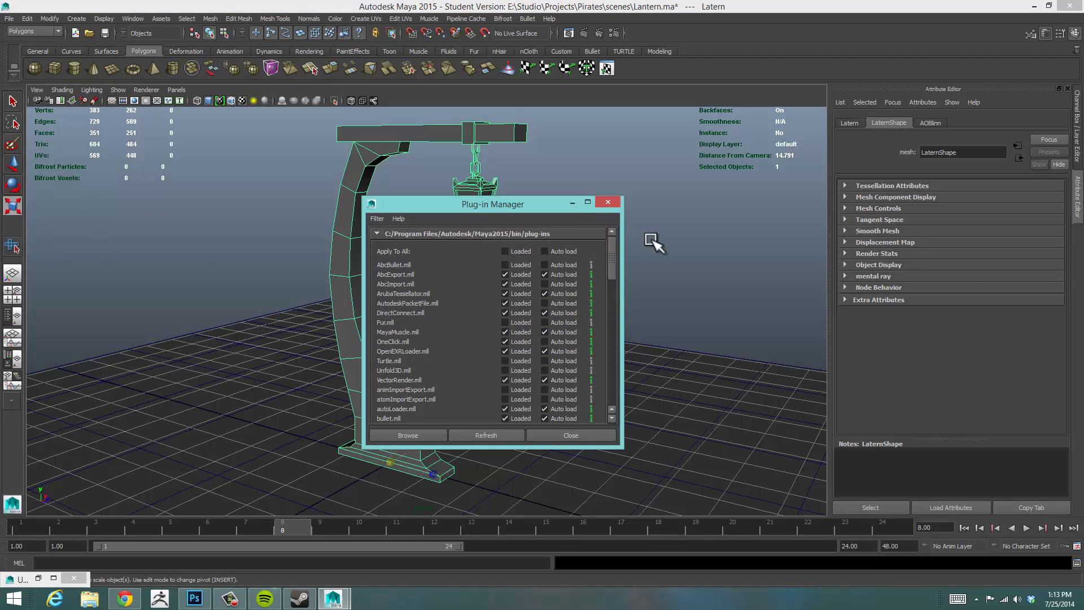
drag(549, 207, 584, 67)
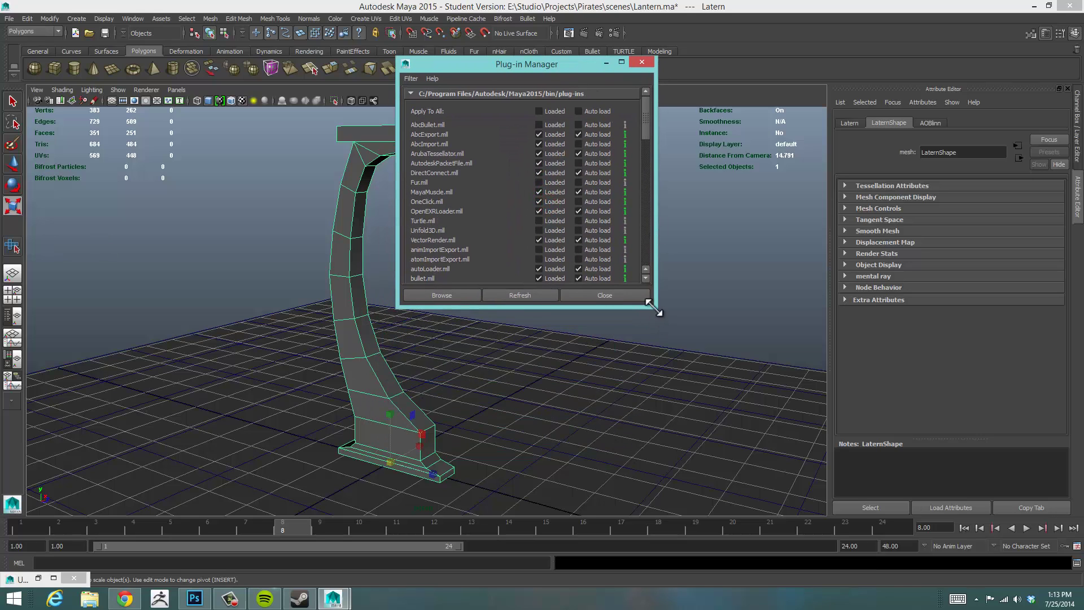
drag(651, 305, 712, 479)
drag(706, 175, 744, 368)
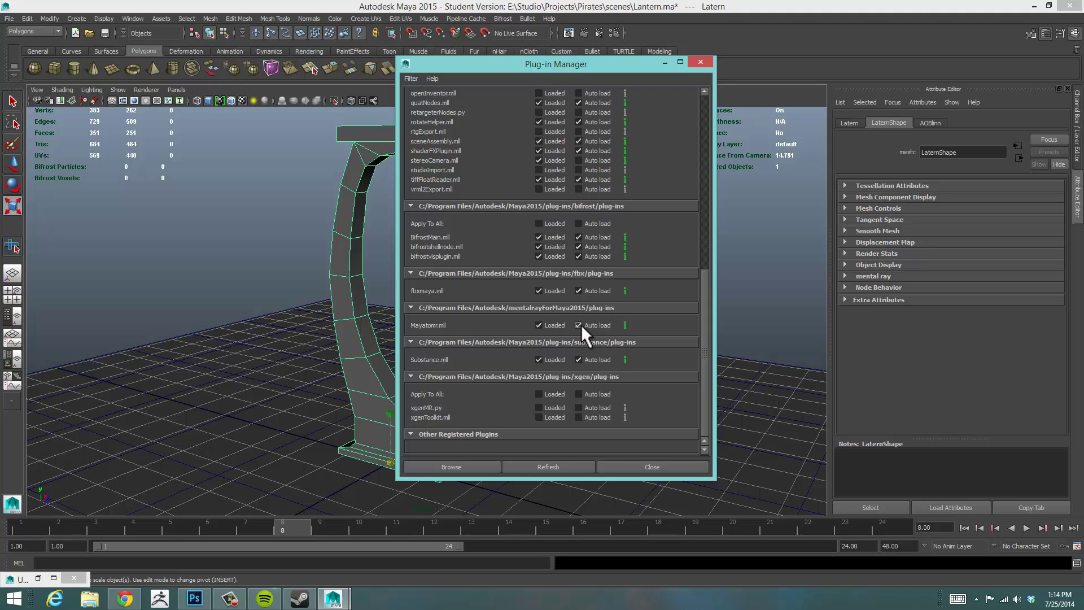
click(651, 466)
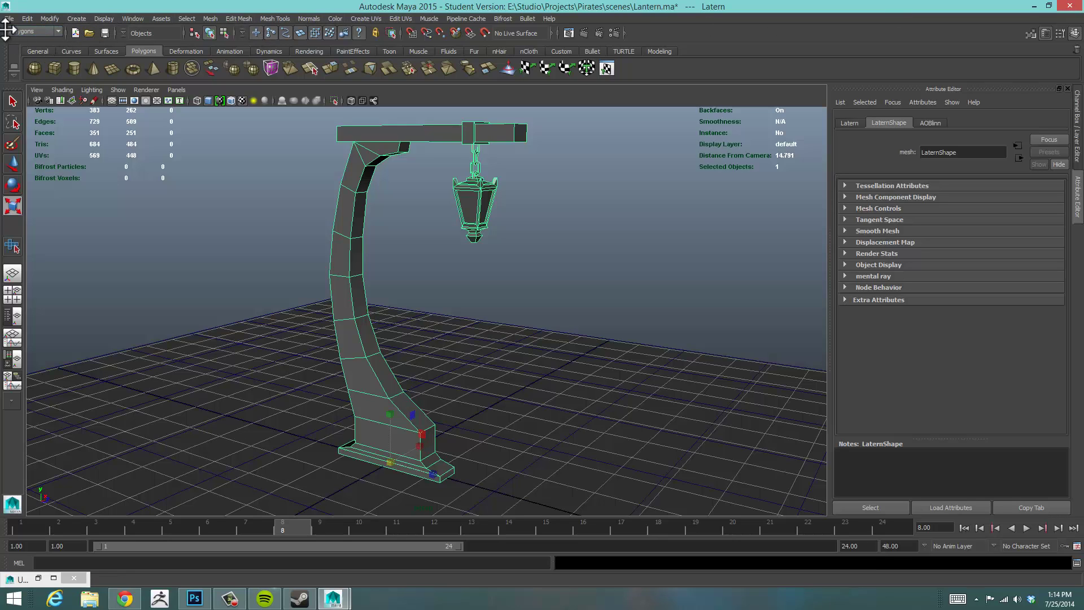
- Switch to the Rendering menu set, open the mental ray Batch Bake options and enlarge the window to show every setting
click(56, 29)
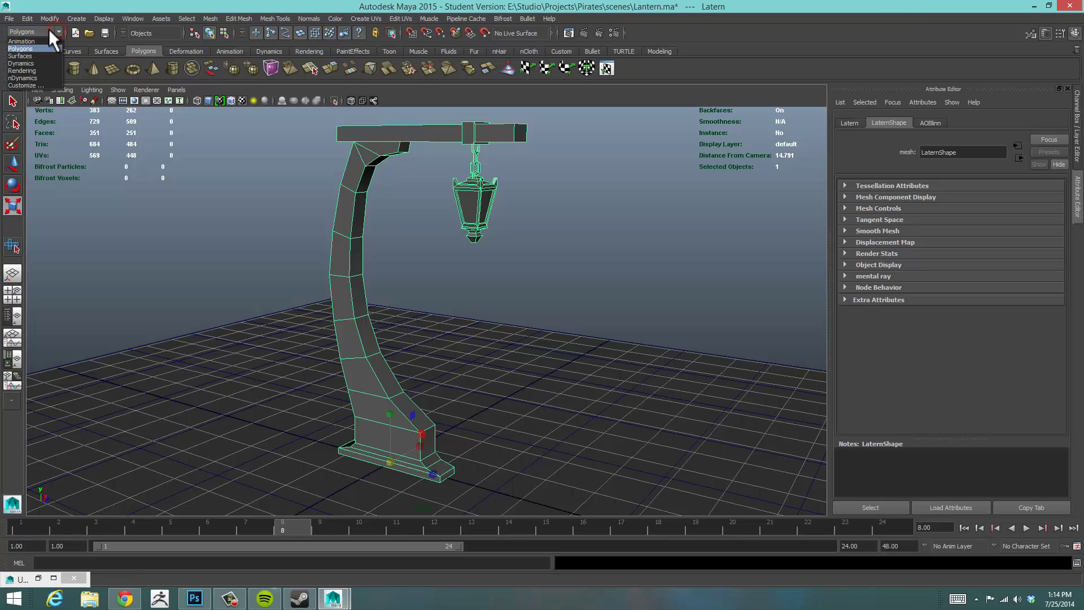
click(29, 69)
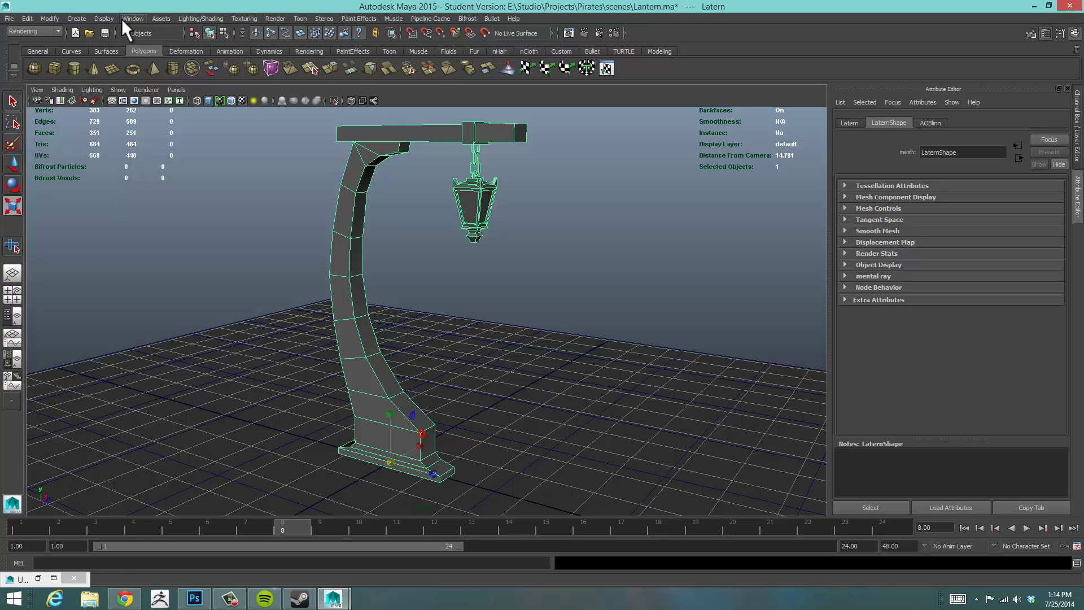
click(201, 18)
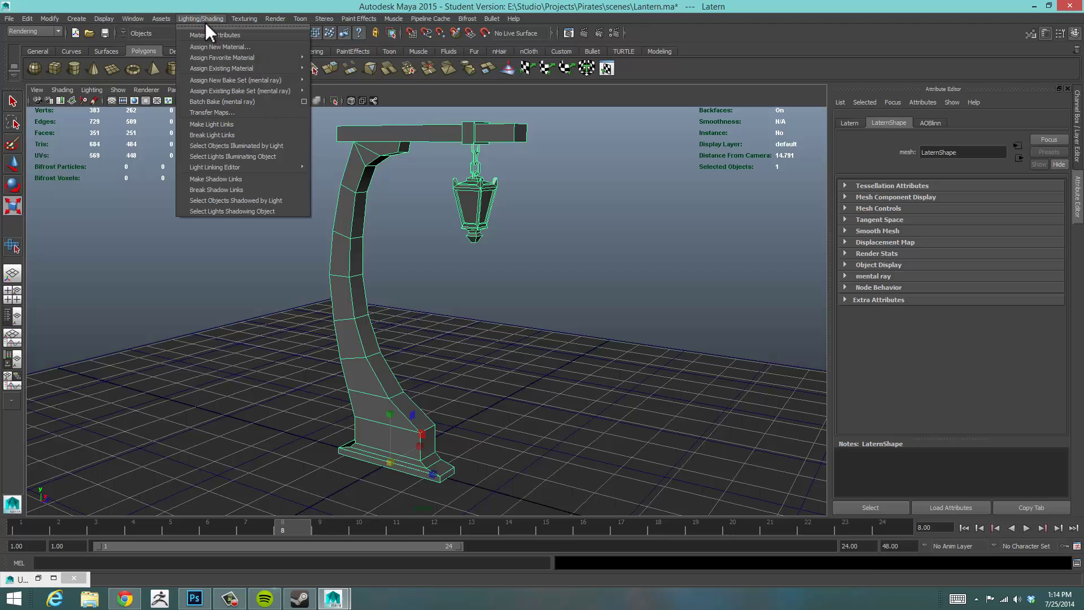
mouse_move(233, 68)
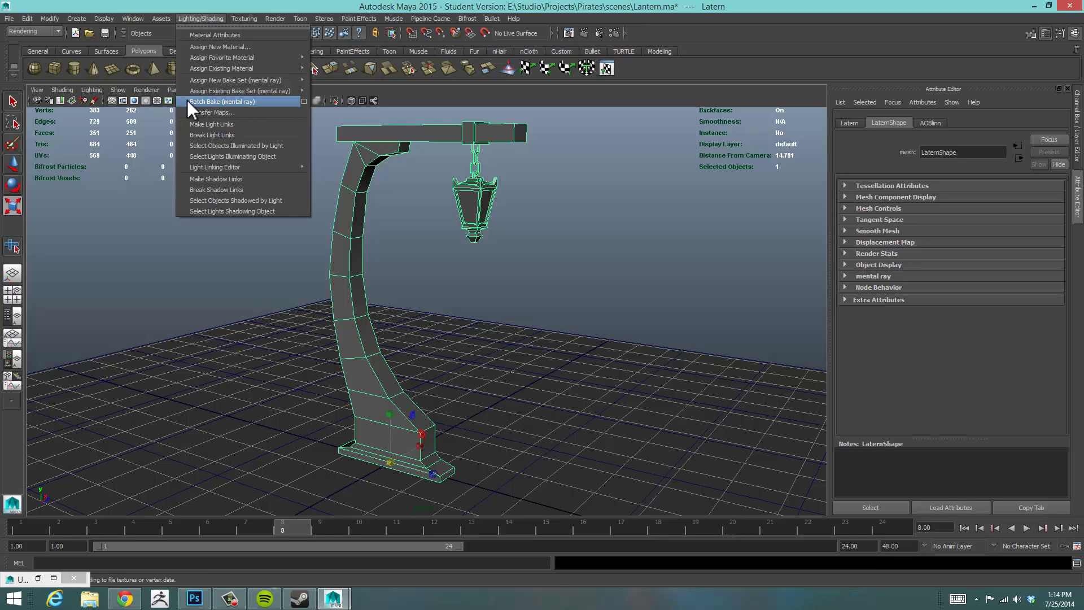
click(305, 102)
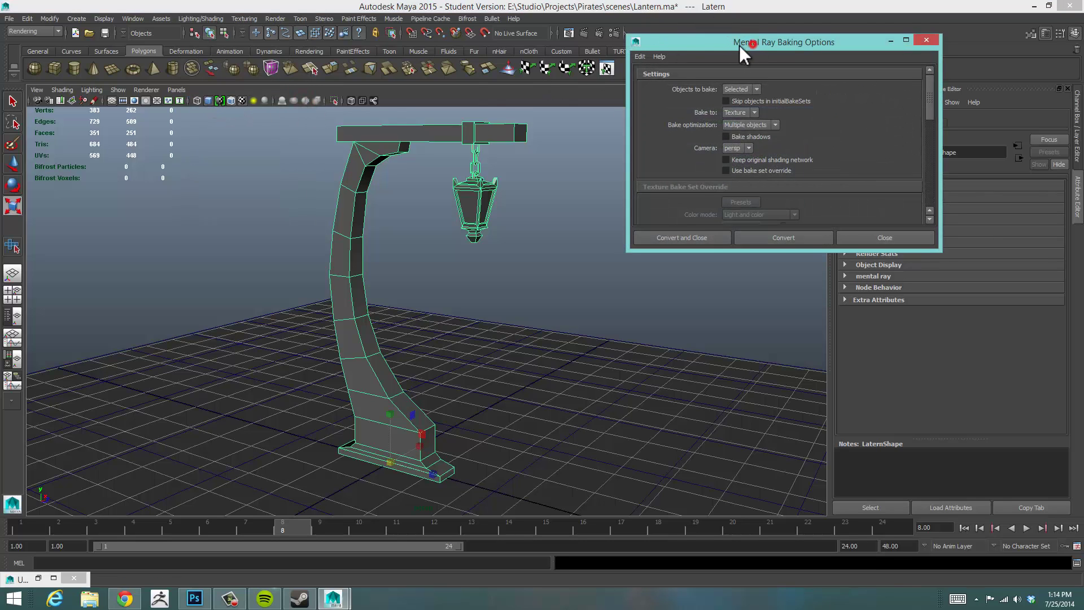
drag(740, 45, 671, 27)
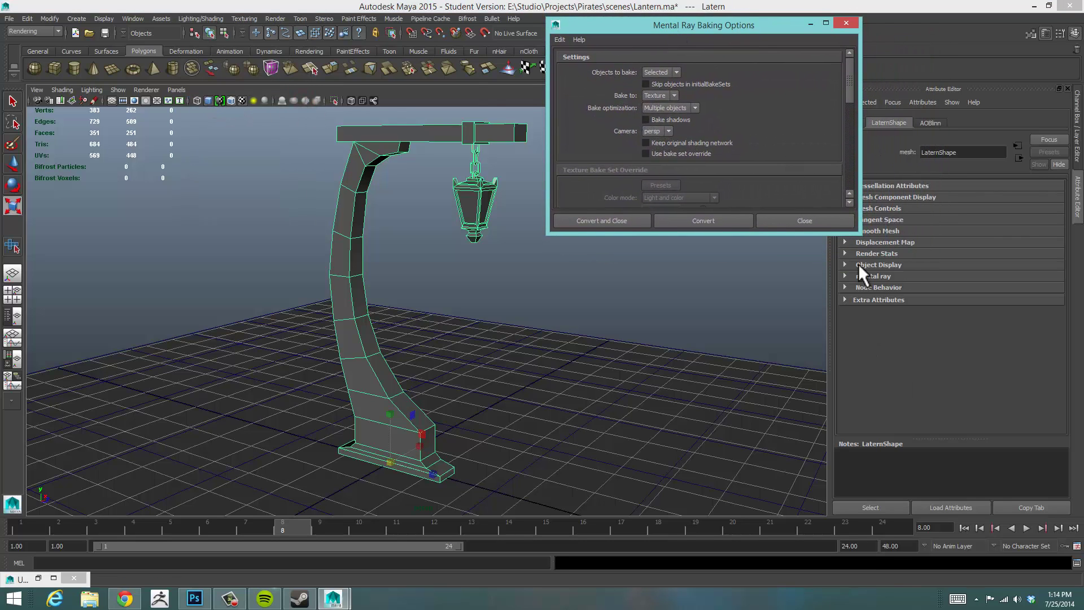
drag(855, 230, 839, 549)
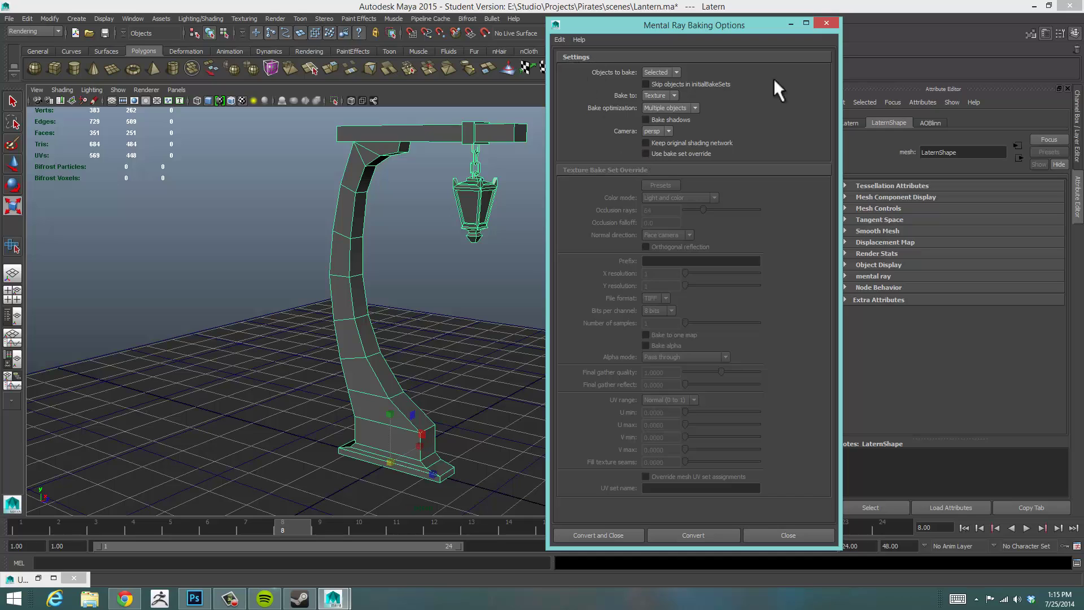
- Enable the bake set override and bake selected objects to a texture with Single object optimization
click(646, 153)
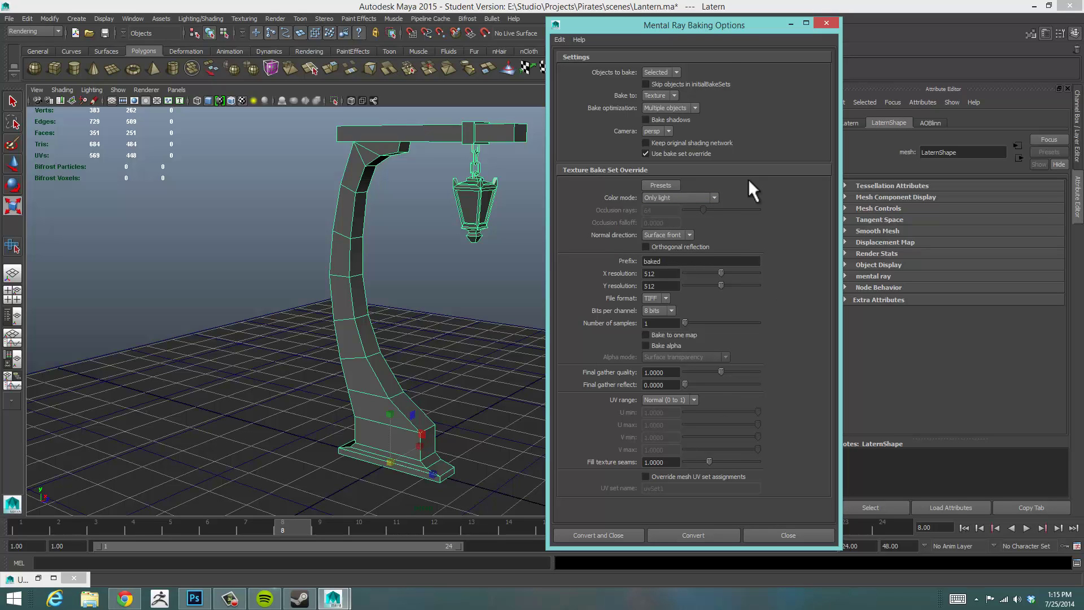
drag(732, 31, 764, 14)
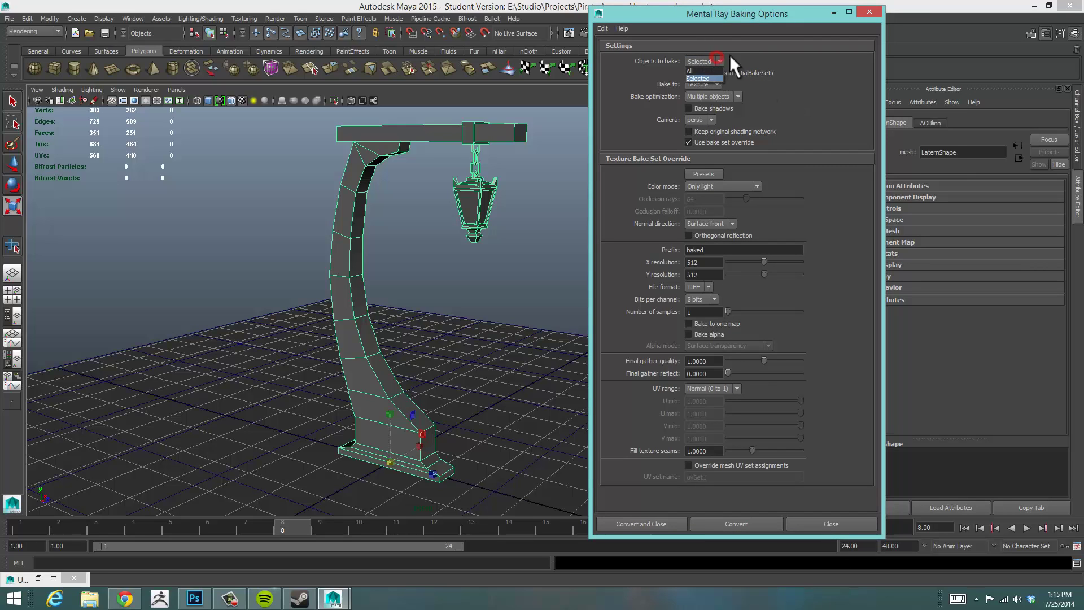
click(702, 79)
click(716, 93)
click(735, 98)
drag(807, 17, 817, 12)
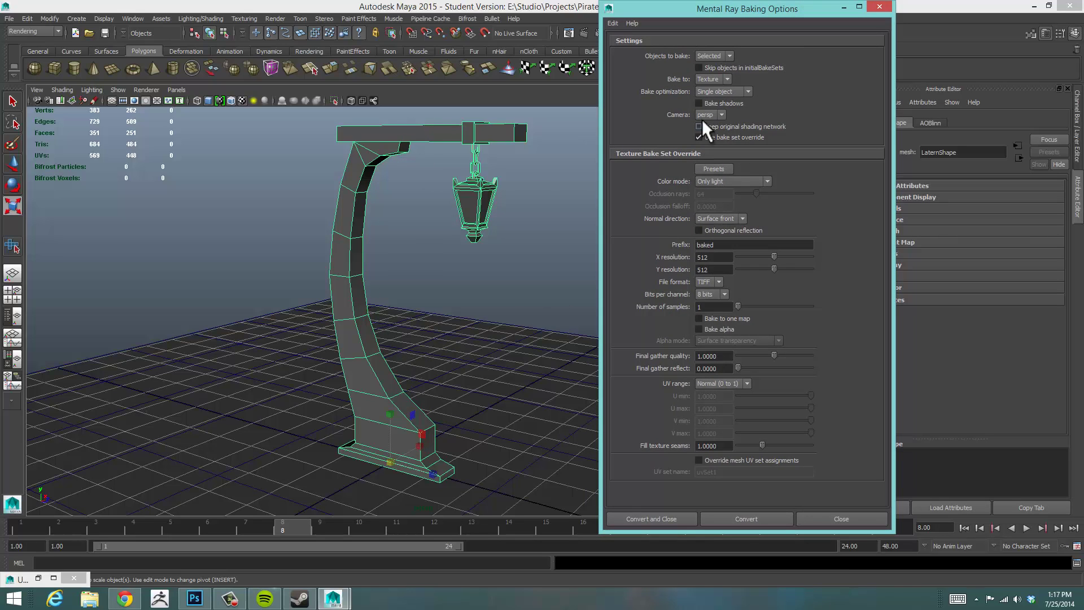
drag(762, 20, 800, 8)
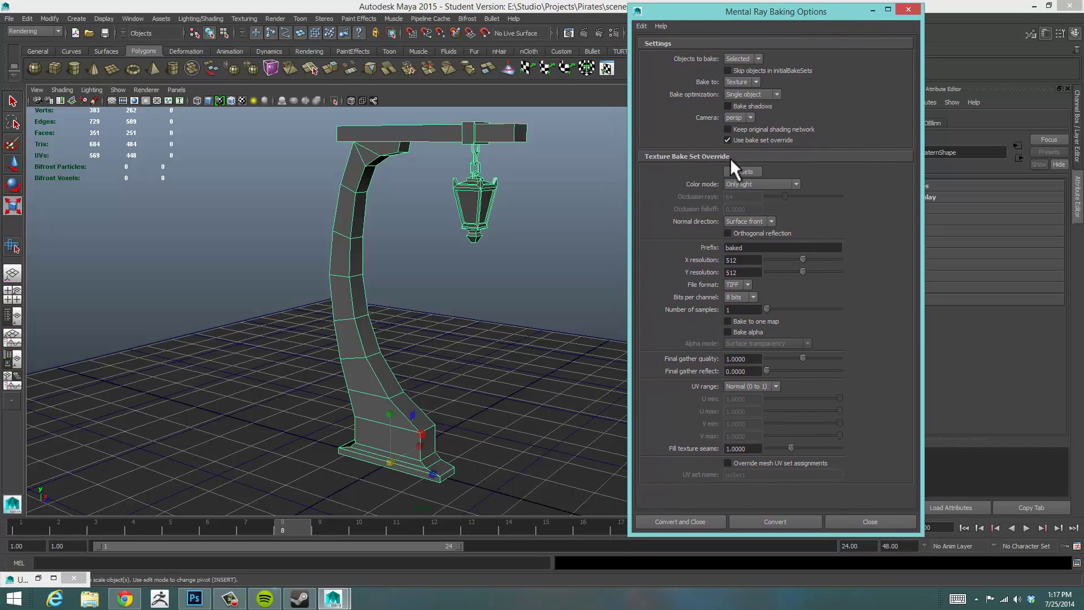
- Set the bake override's color mode to Occlusion and its file format to JPG, and enable baking to one map
click(768, 184)
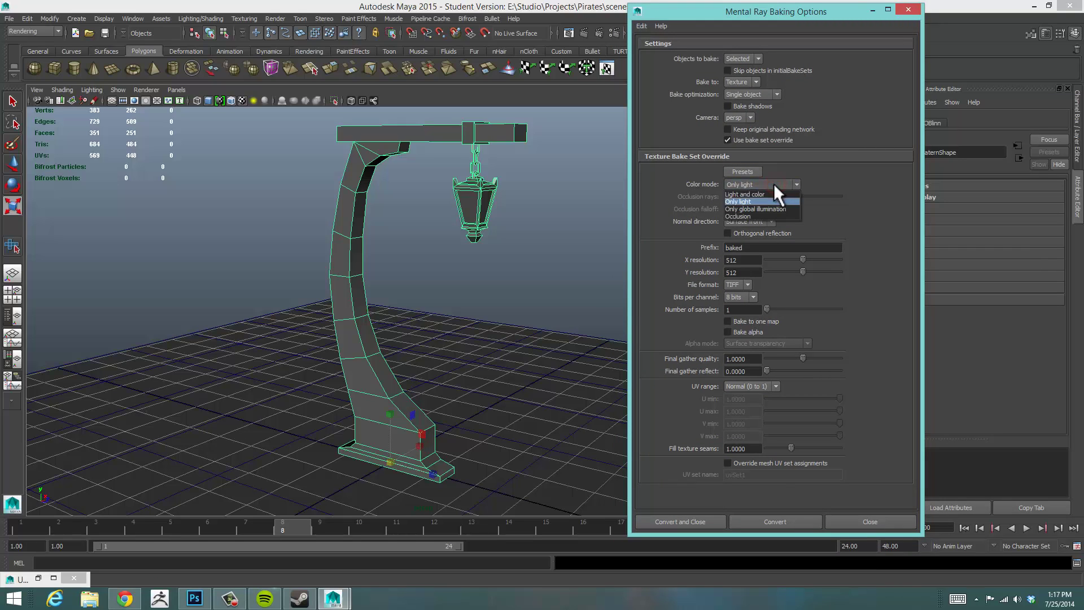
click(746, 216)
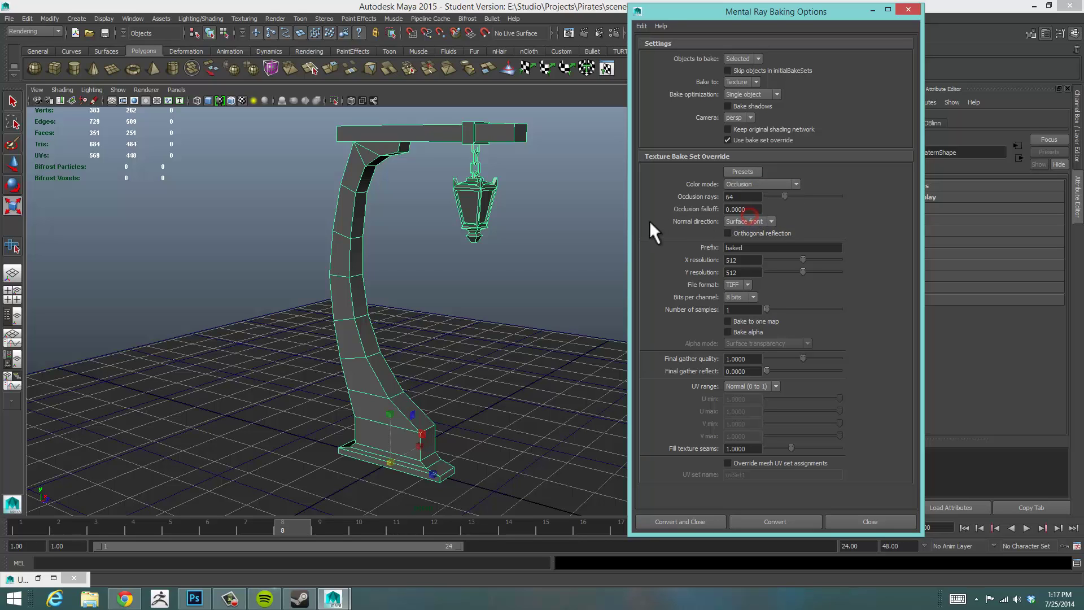
double_click(748, 247)
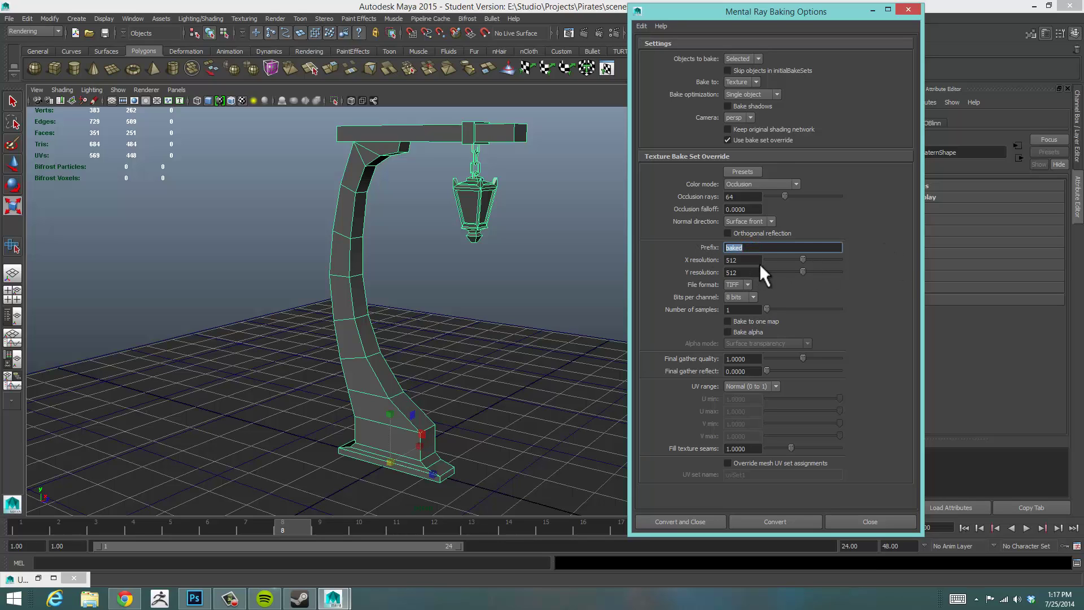
double_click(742, 259)
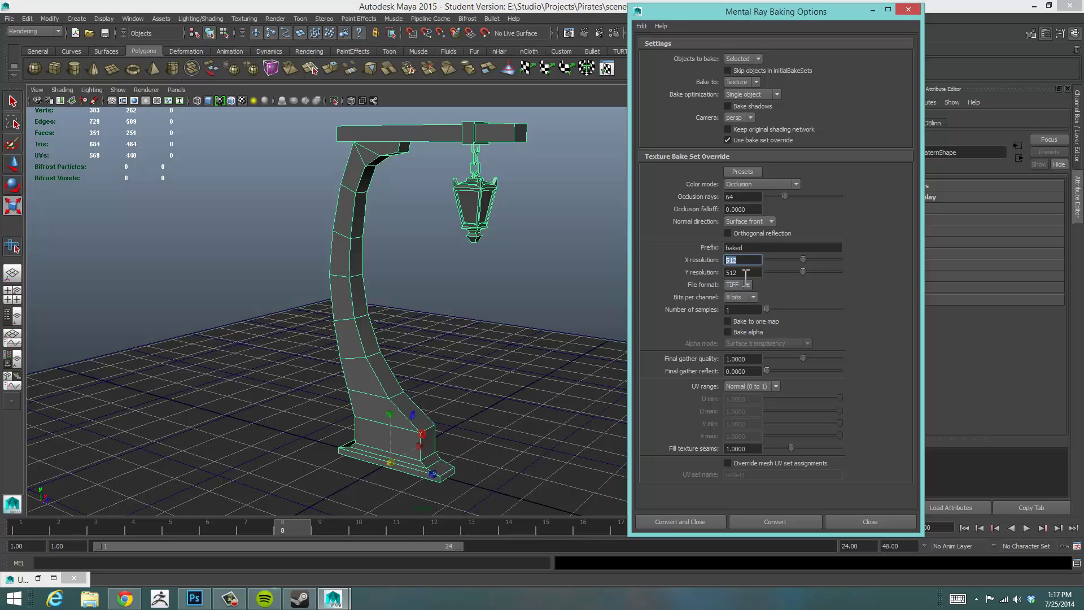
double_click(744, 274)
click(746, 285)
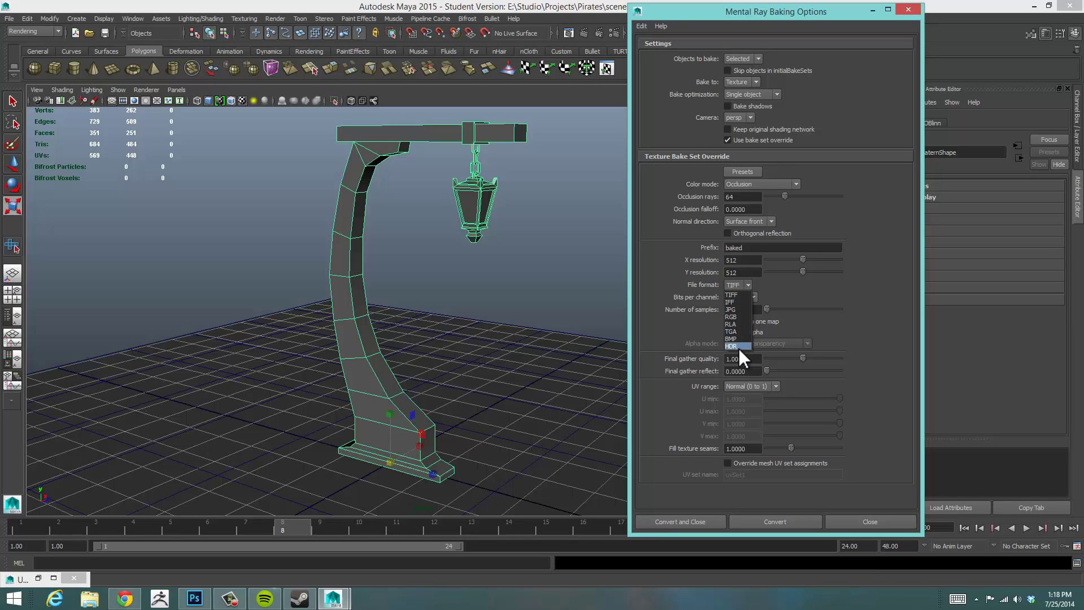
click(735, 310)
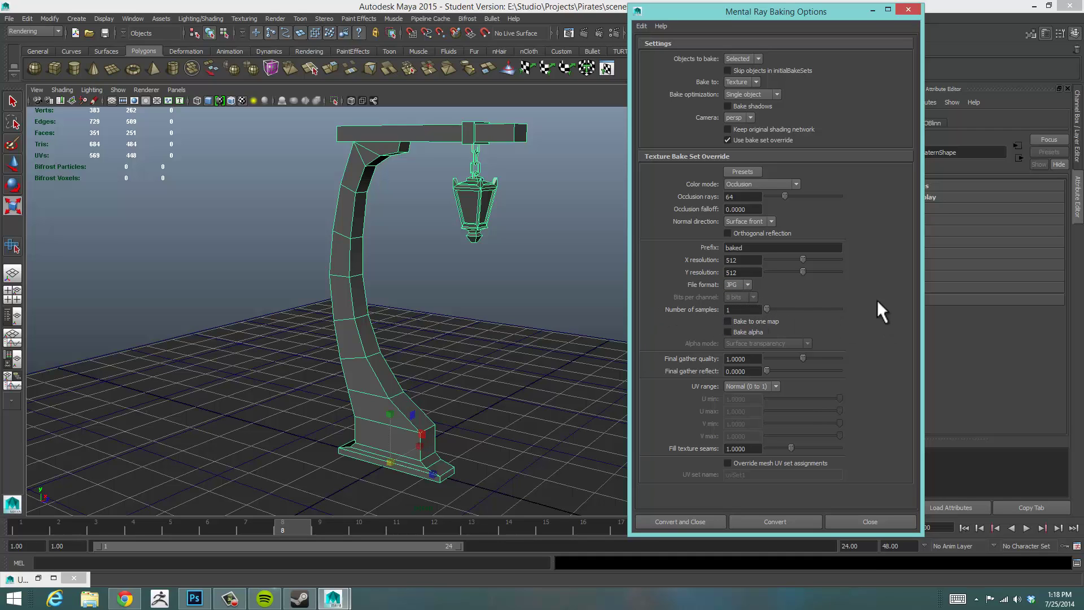
click(726, 321)
- Open the UV Texture Editor beside the baking options and examine the lantern post's UV layout
click(606, 67)
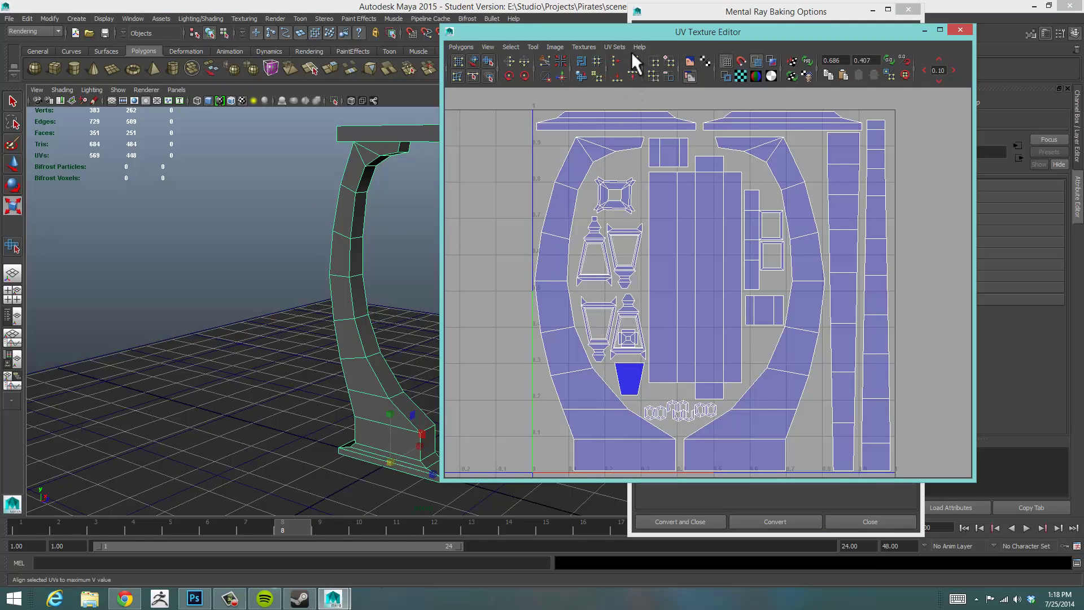
drag(609, 28, 513, 26)
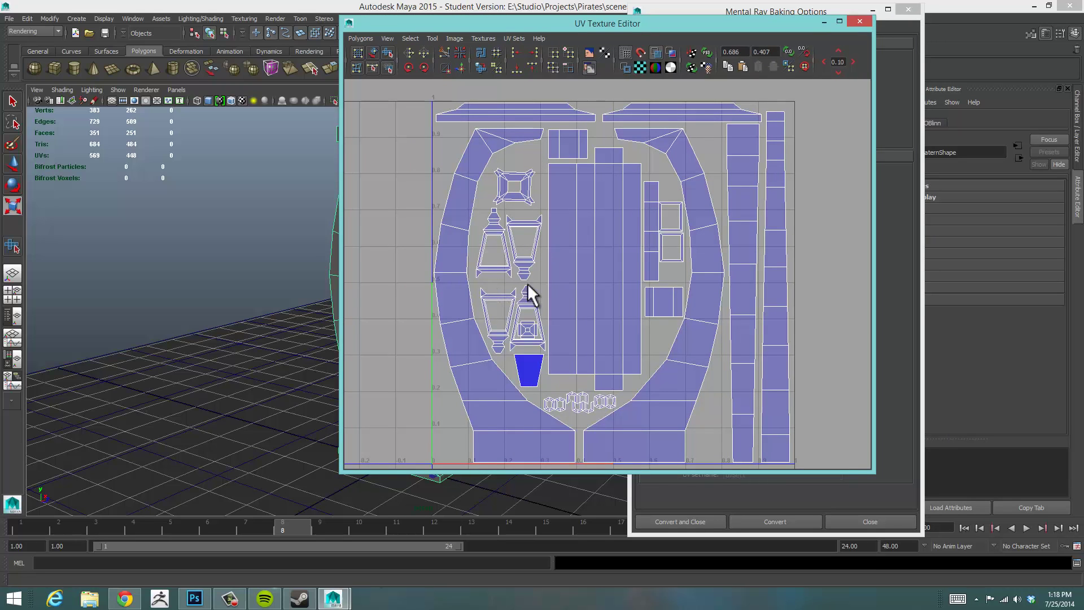
drag(806, 25, 598, 35)
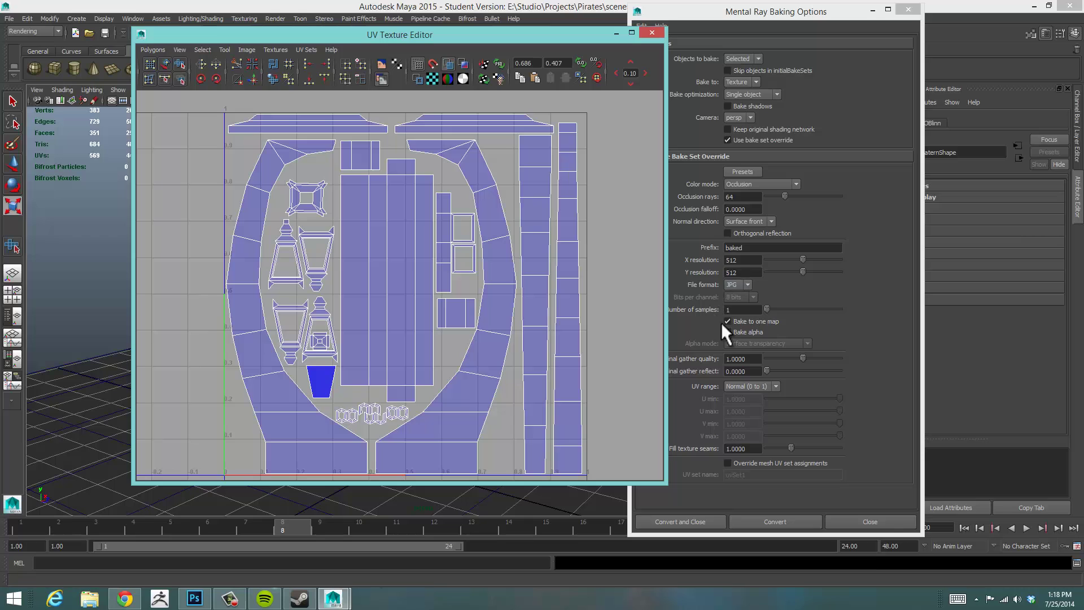
- Reselect JPG as the bake's file format and arrange the baking options and UV Texture Editor side by side without overlap
click(748, 284)
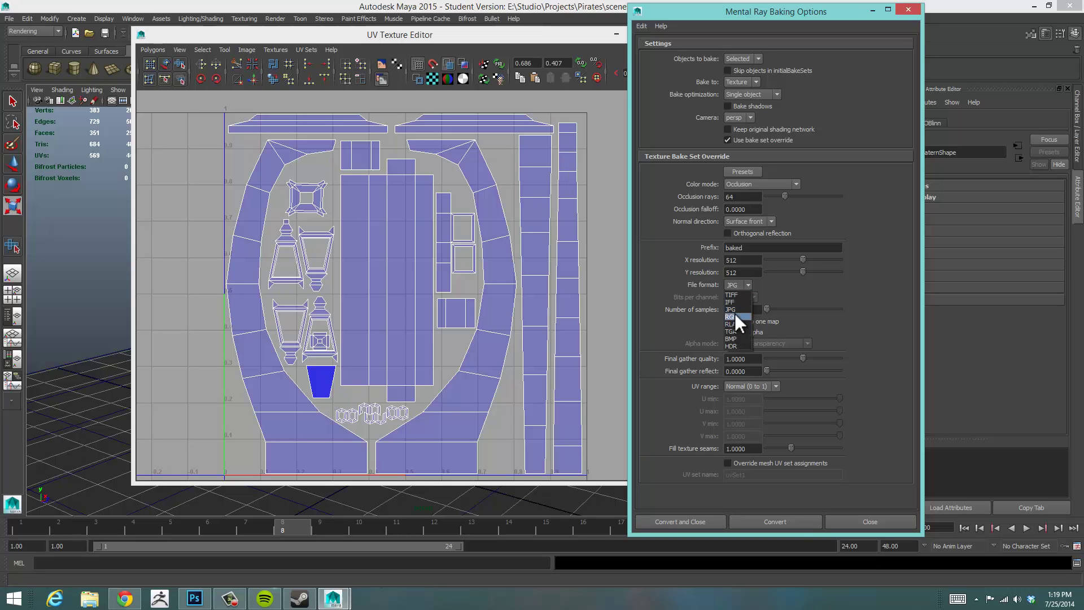
click(736, 310)
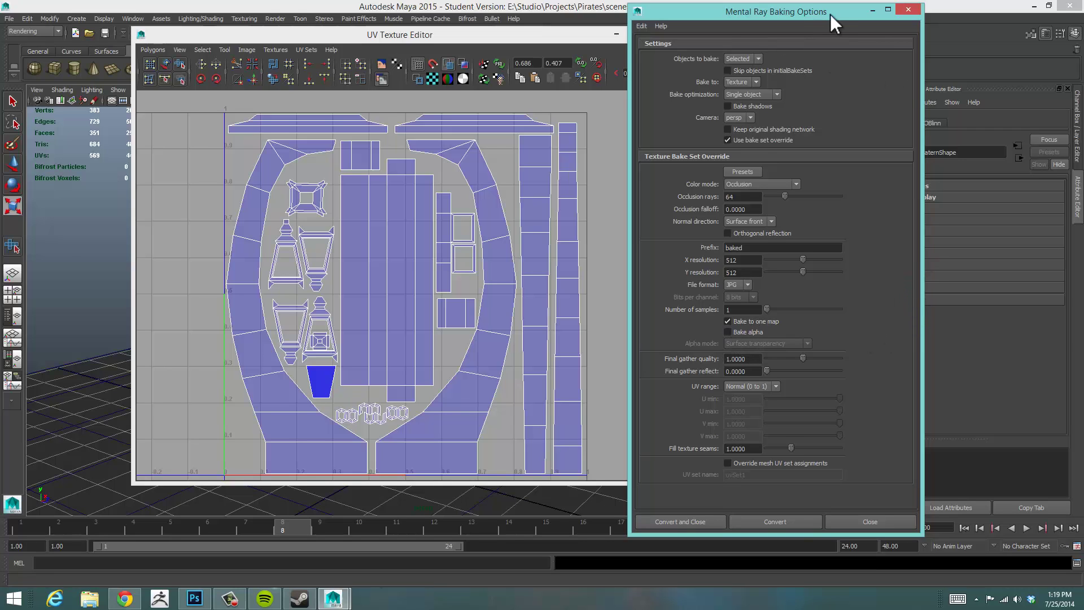
drag(830, 14, 831, 8)
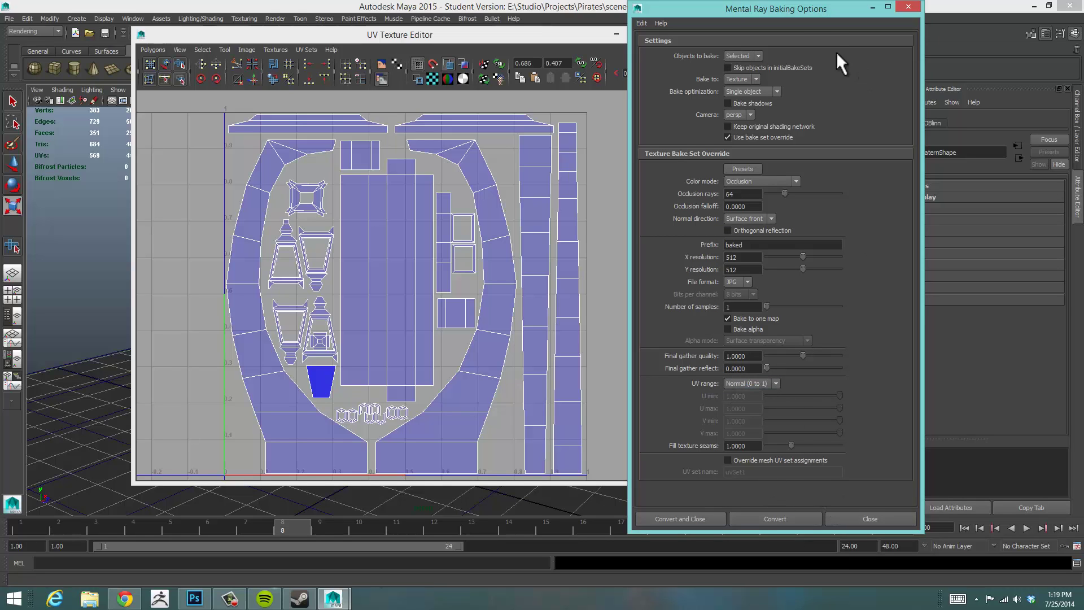
drag(811, 12, 803, 12)
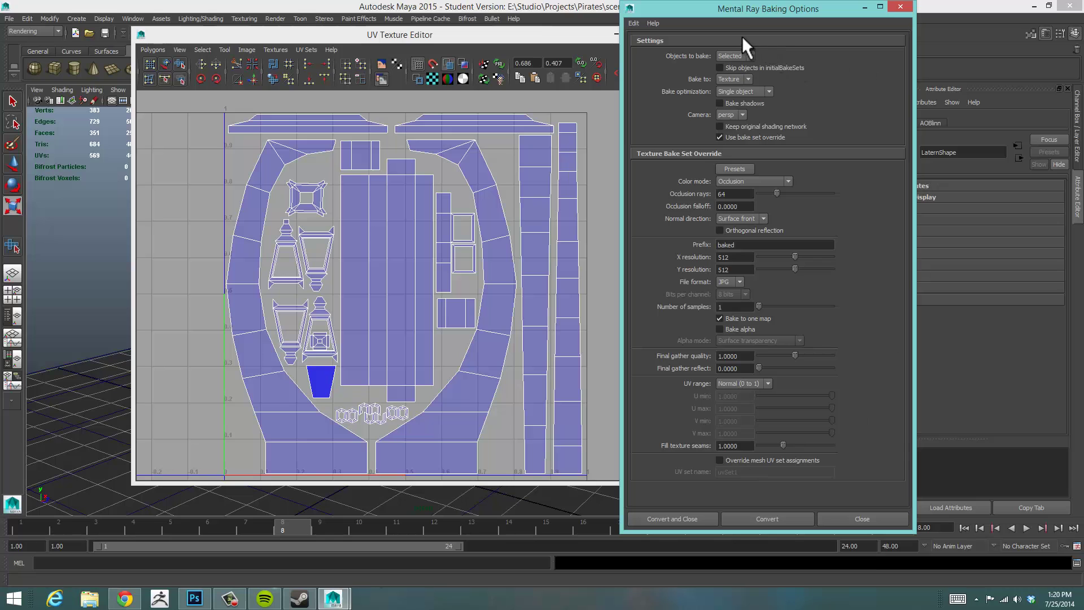
drag(740, 12, 800, 18)
drag(564, 42, 505, 39)
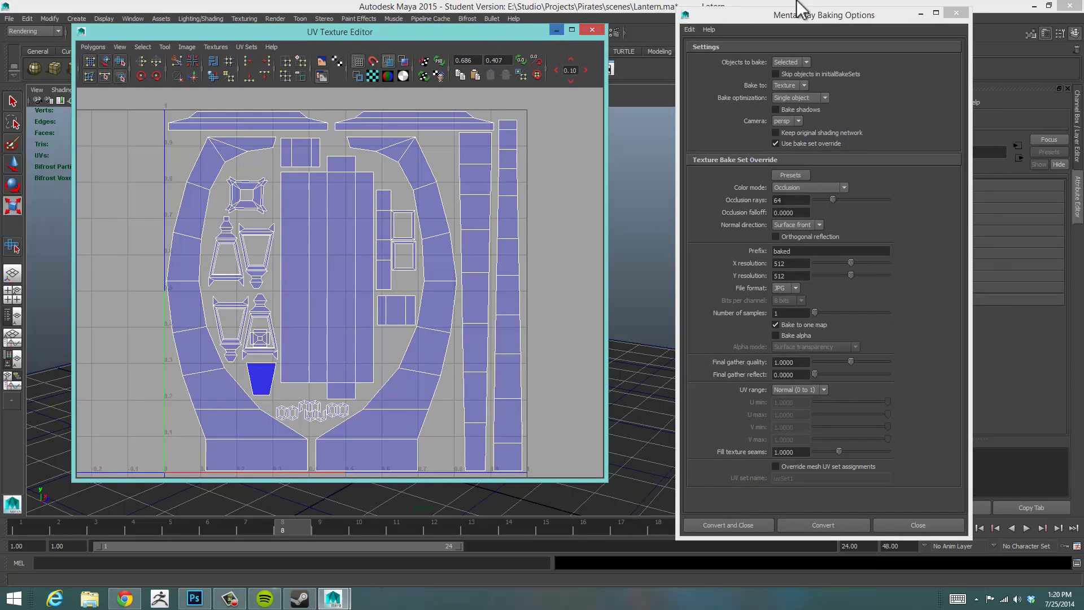
mouse_move(808, 15)
mouse_down()
mouse_move(753, 15)
mouse_move(802, 18)
mouse_up()
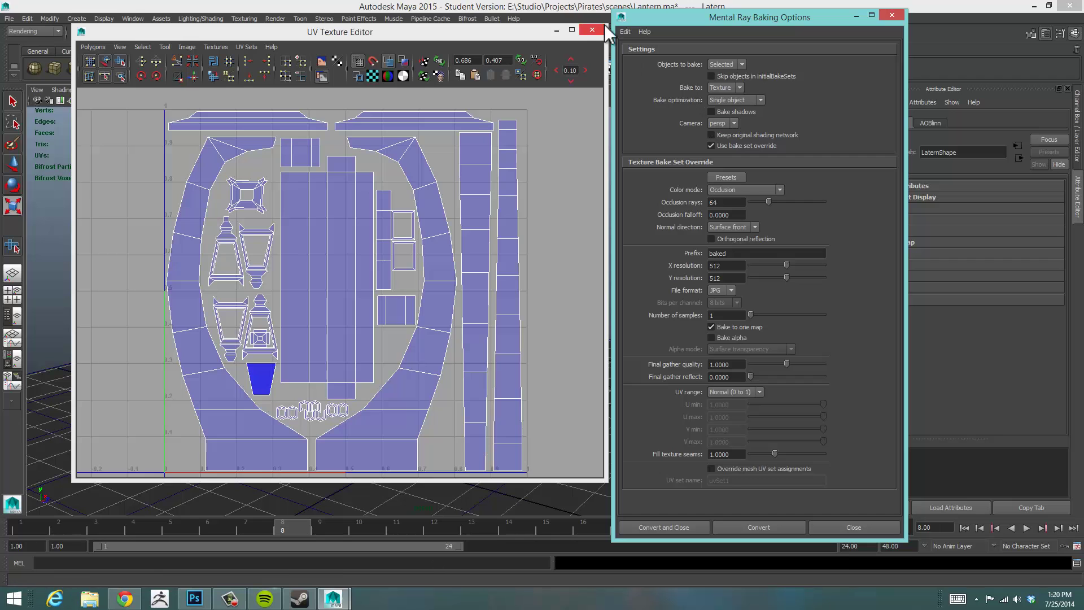
- Minimize the baking options and UV Texture Editor to look at the selected lantern post, and restore both windows
click(856, 15)
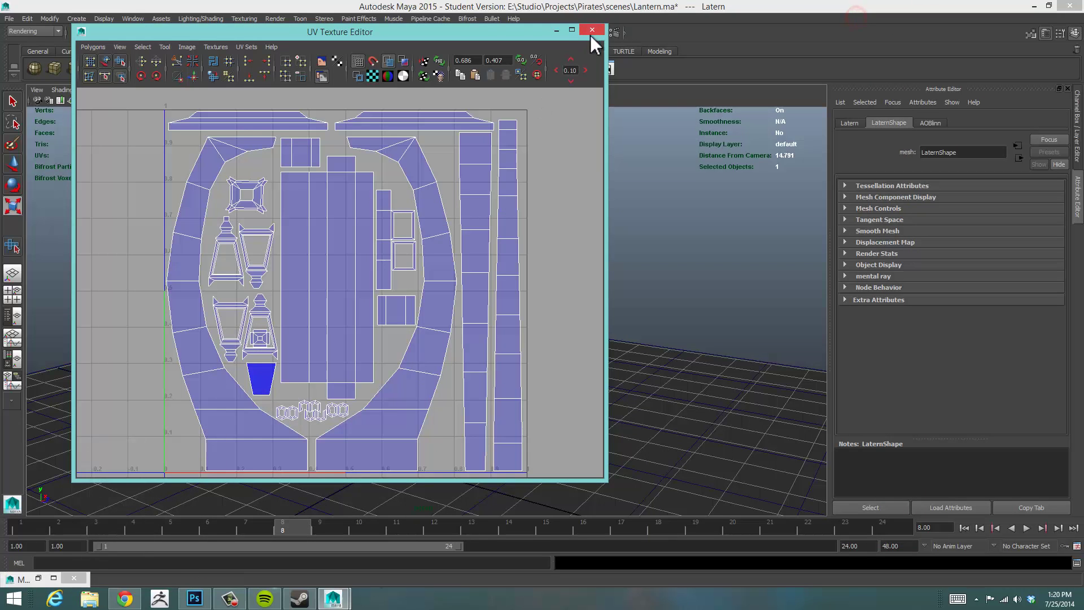
click(554, 31)
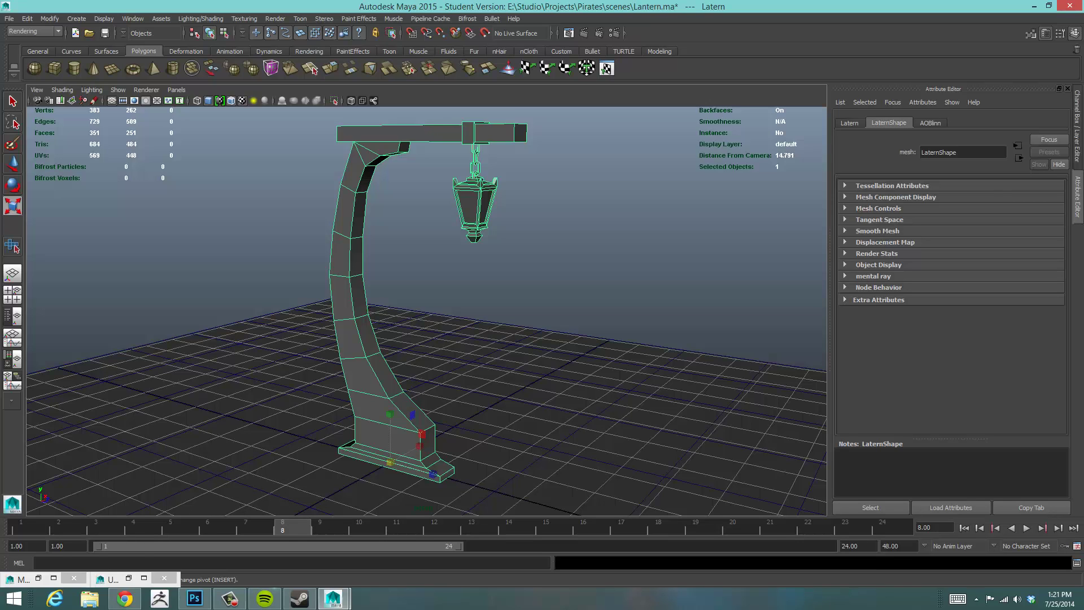
click(39, 578)
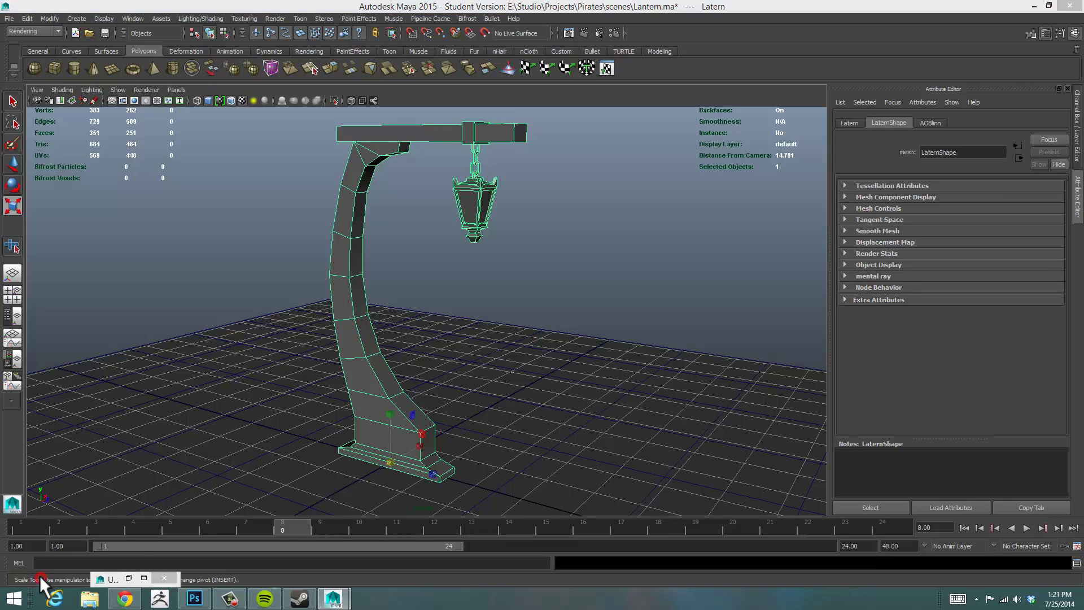
click(129, 578)
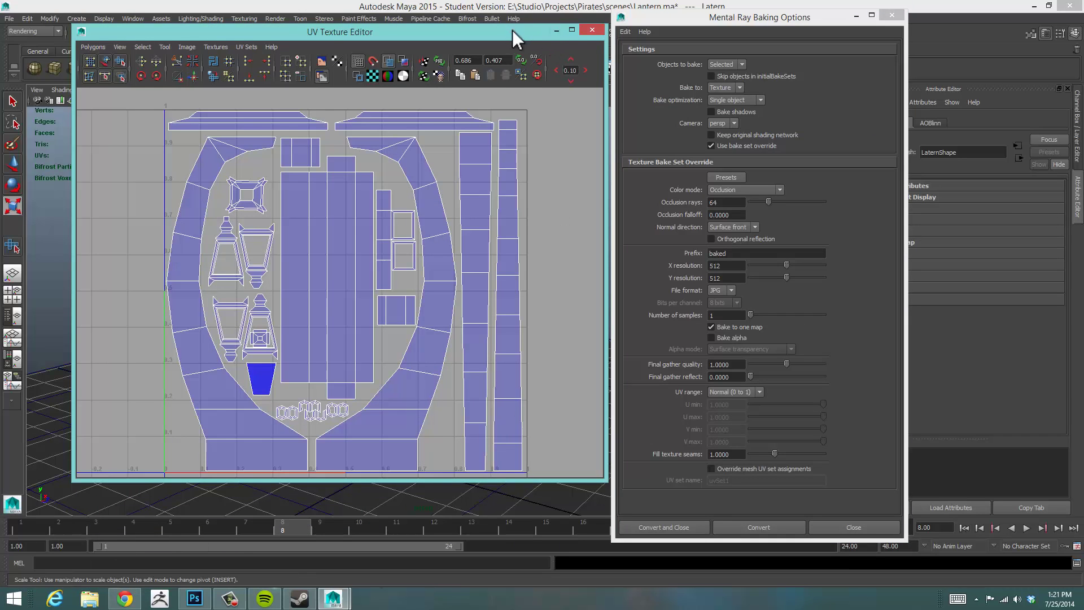
- Bake the selected lantern post's occlusion with the current settings and close the baking options
drag(513, 29, 509, 21)
drag(739, 17, 731, 11)
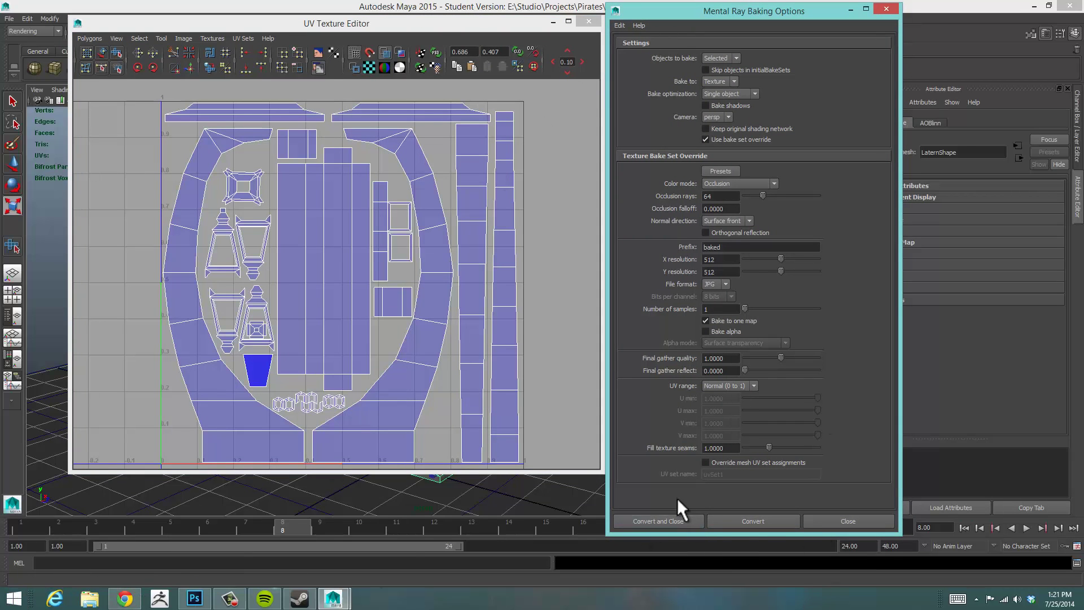
click(640, 520)
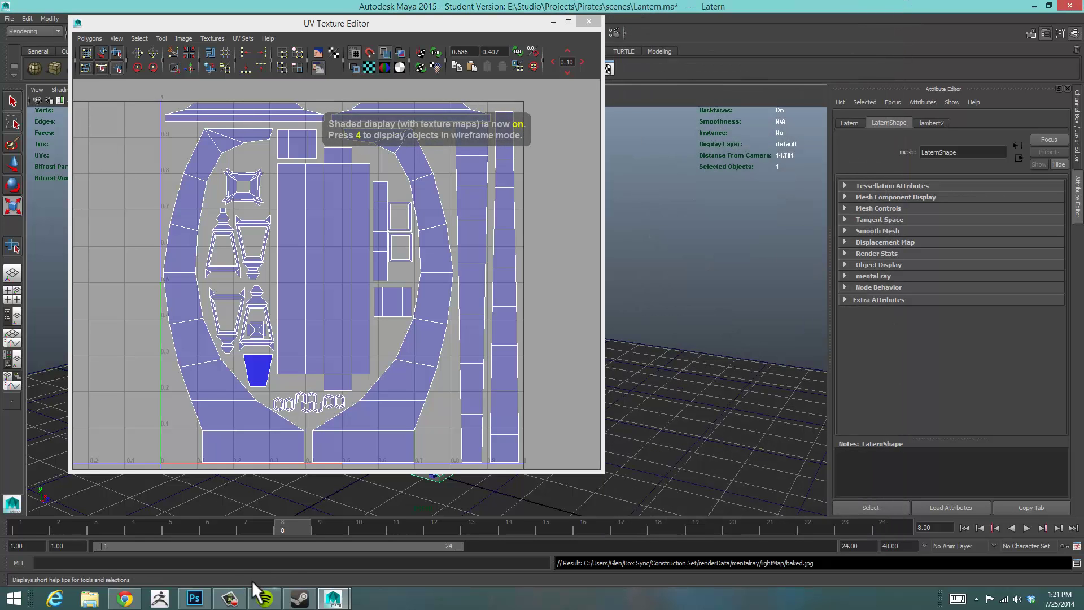
- Minimize the UV Texture Editor, deselect the lantern post and examine its shading after the bake
drag(475, 23, 923, 42)
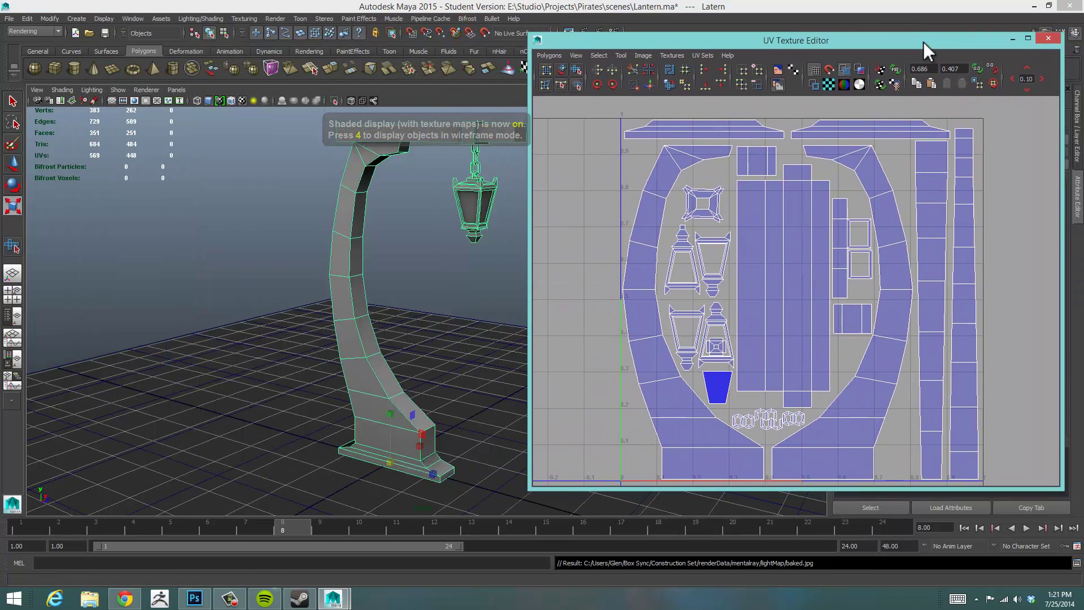
click(1010, 37)
click(628, 209)
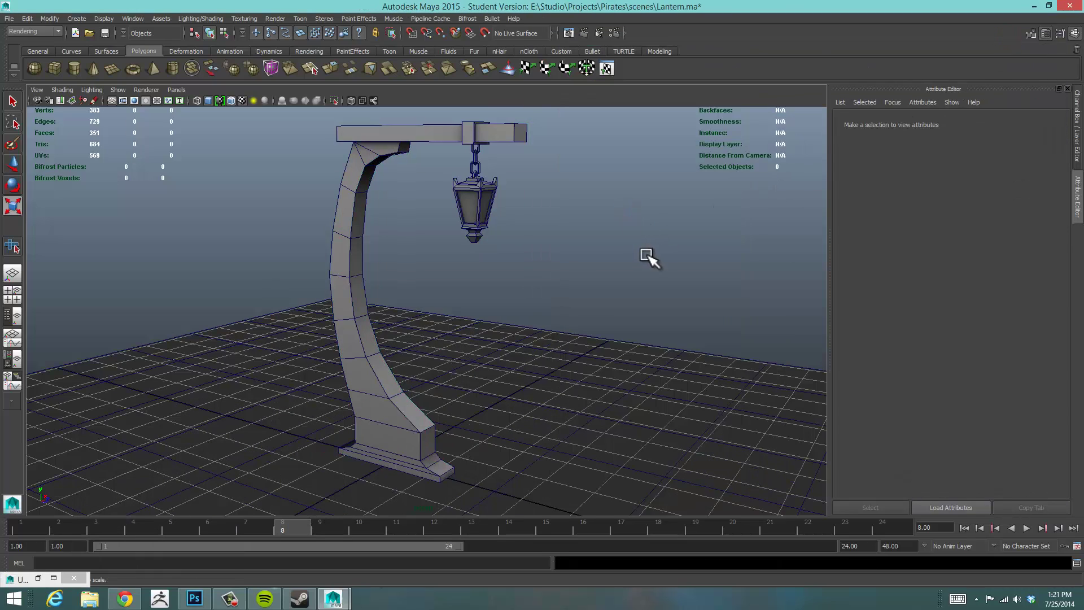
alt+drag(627, 249, 525, 232)
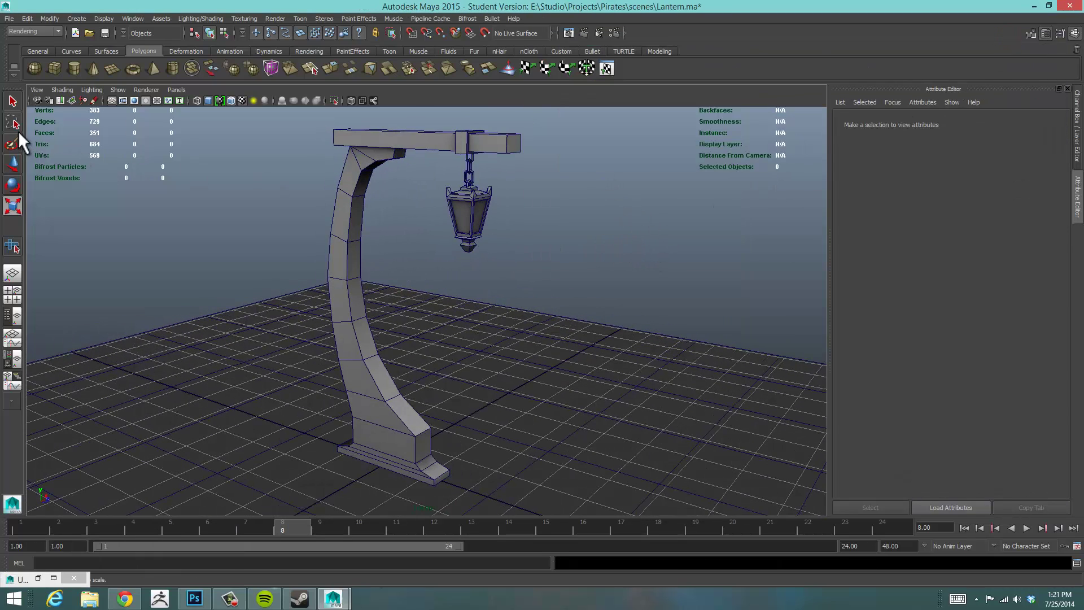
- Turn off the wireframe on the shaded model and inspect the baked shading on the hanging lantern
click(62, 90)
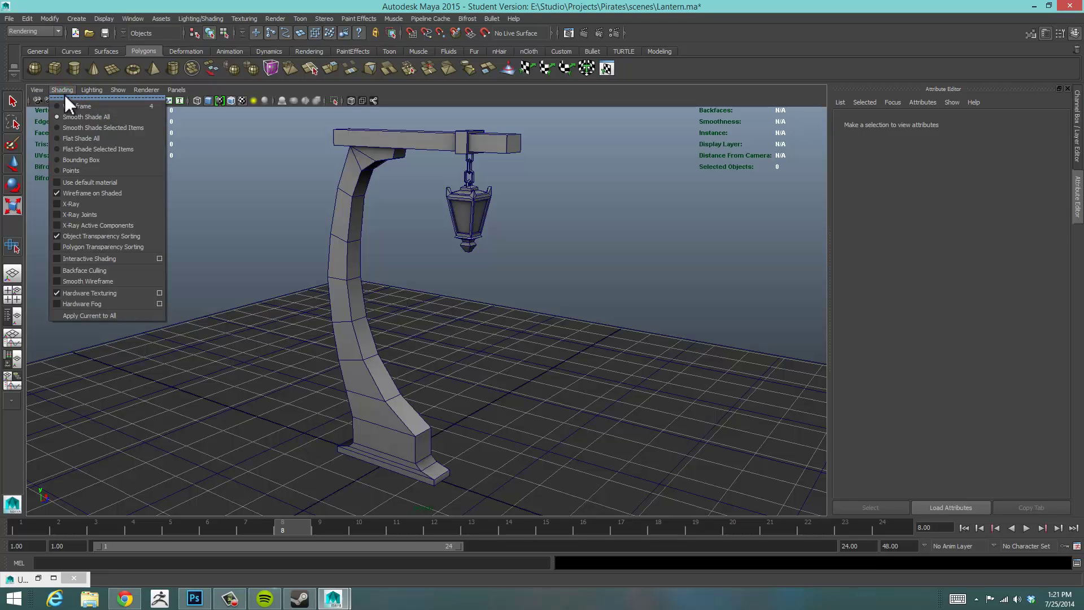
click(79, 193)
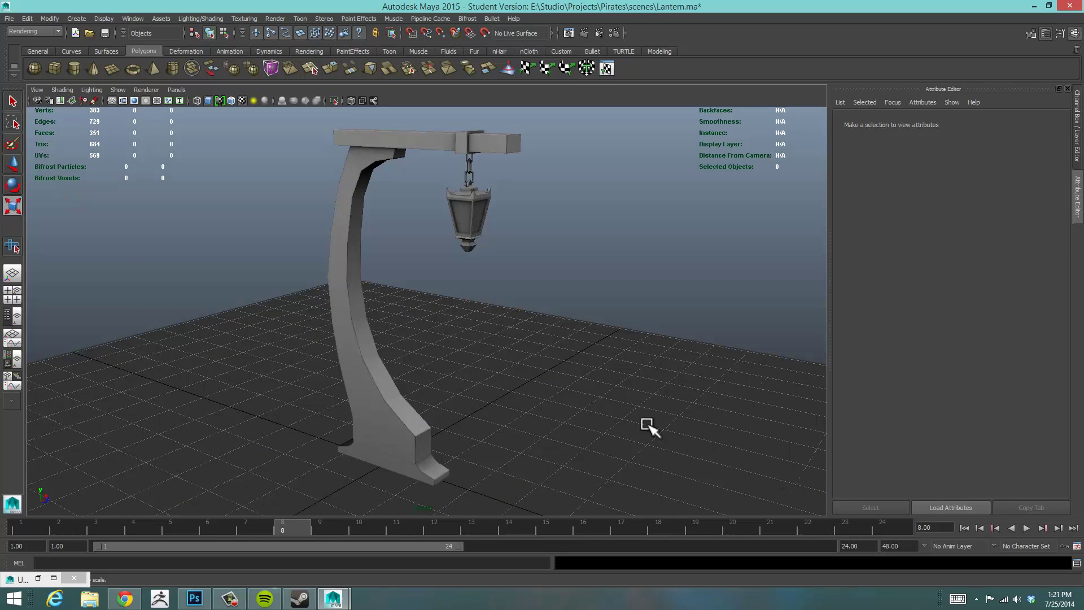
mouse_move(649, 428)
alt+mouse_down()
mouse_move(587, 379)
mouse_move(530, 388)
mouse_move(365, 371)
mouse_move(438, 382)
mouse_move(592, 378)
alt+mouse_up()
alt+right_drag(416, 385, 556, 389)
alt+right_drag(491, 391, 542, 384)
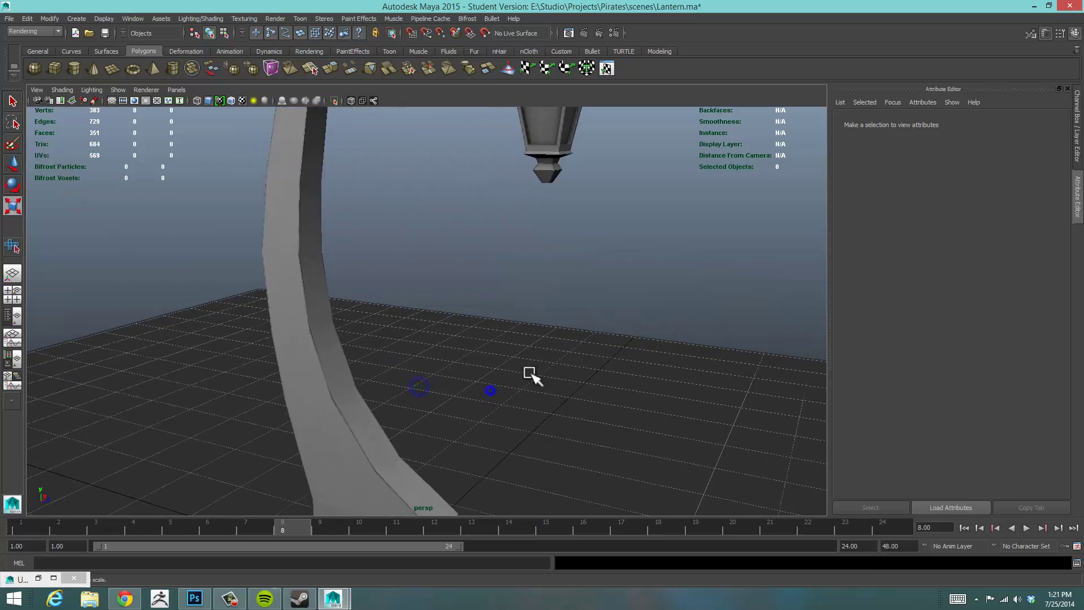
mouse_move(525, 318)
alt+mouse_down()
mouse_move(574, 317)
mouse_move(569, 305)
mouse_move(568, 322)
alt+mouse_up()
alt+right_drag(568, 322, 600, 397)
mouse_move(600, 396)
alt+mouse_down()
mouse_move(661, 380)
mouse_move(605, 382)
alt+mouse_up()
alt+middle_drag(604, 382, 658, 311)
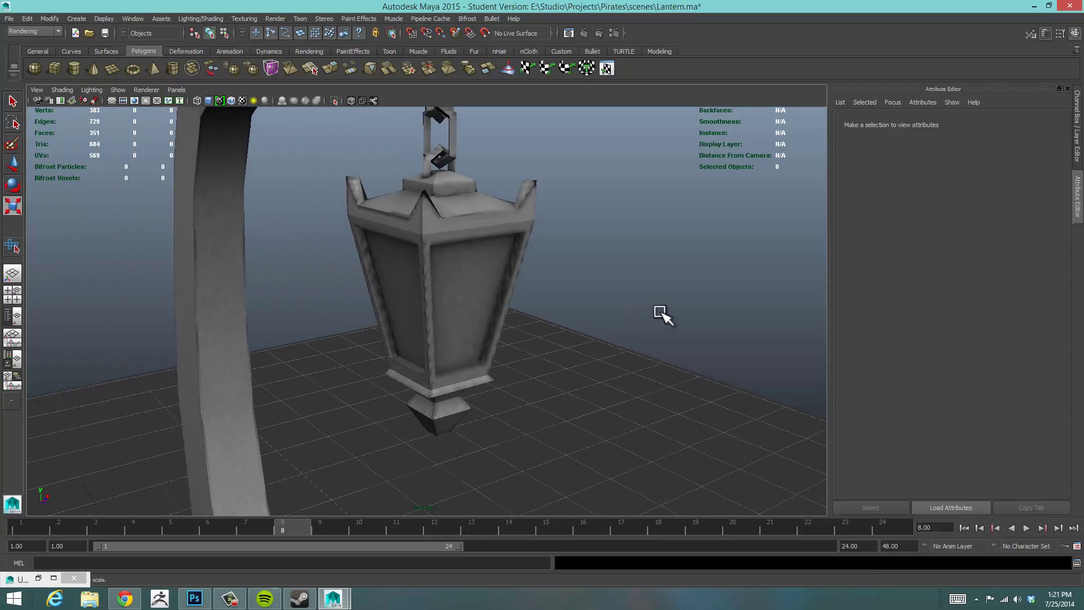
- Examine the baked shading along the curved post and around its base from several angles
alt+drag(568, 305, 529, 433)
alt+middle_drag(529, 433, 578, 218)
mouse_move(665, 256)
alt+right_down()
mouse_move(561, 265)
mouse_move(504, 286)
alt+right_up()
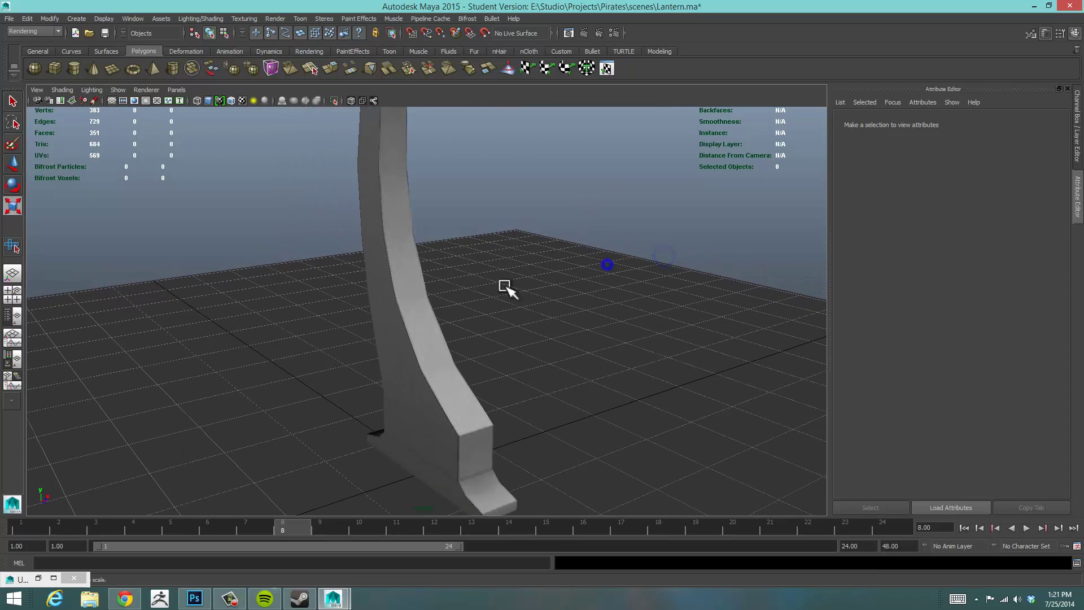
alt+middle_drag(505, 331, 539, 173)
alt+drag(482, 226, 541, 225)
alt+middle_drag(542, 233, 544, 274)
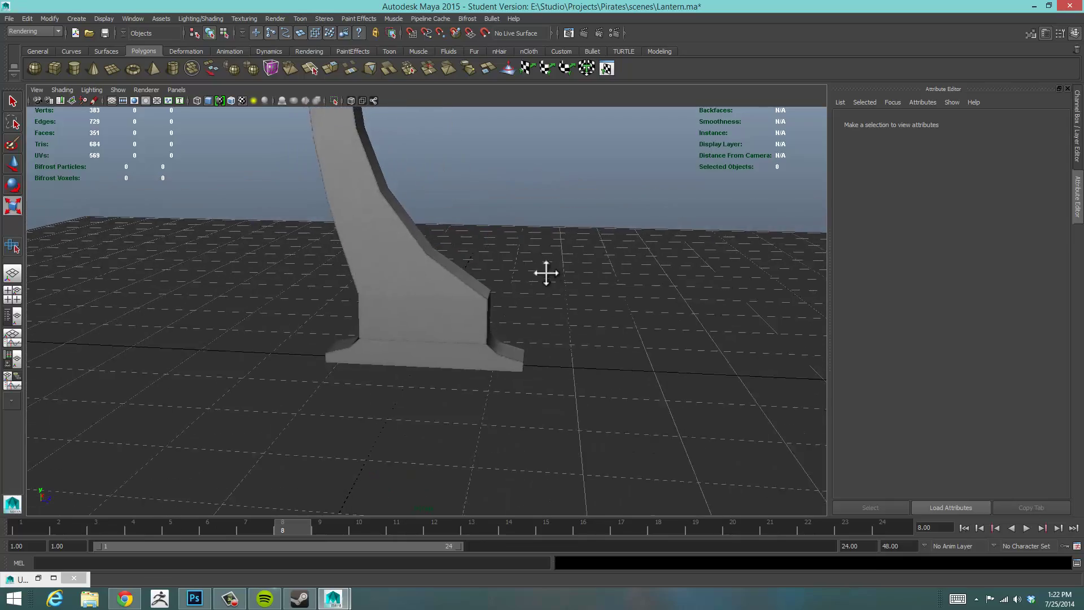
alt+drag(582, 268, 459, 346)
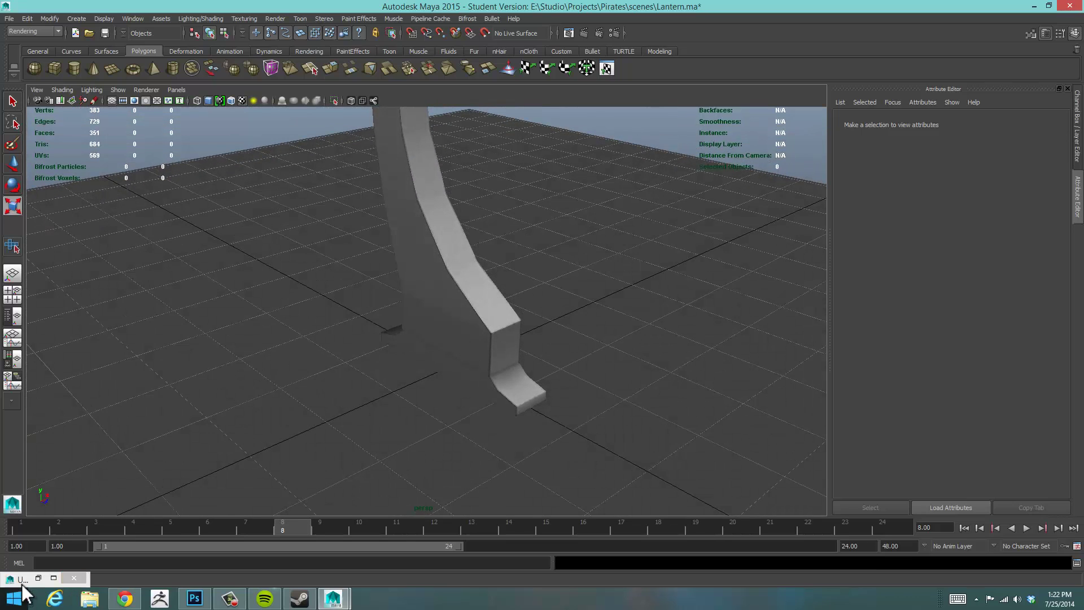
- Reopen the mental ray batch bake options and place the window clear of the model
click(38, 578)
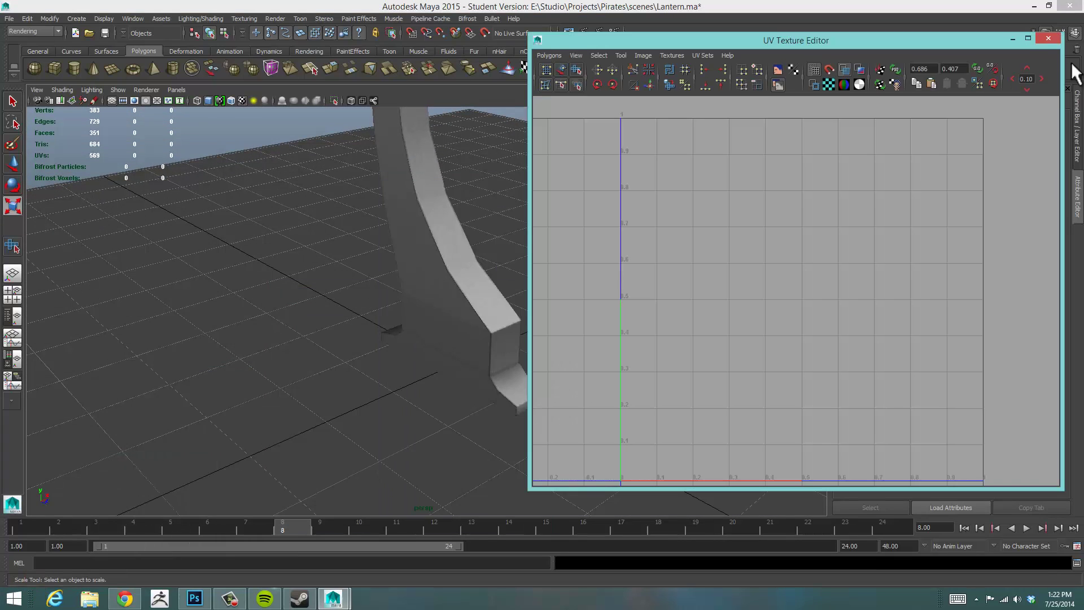
click(1012, 38)
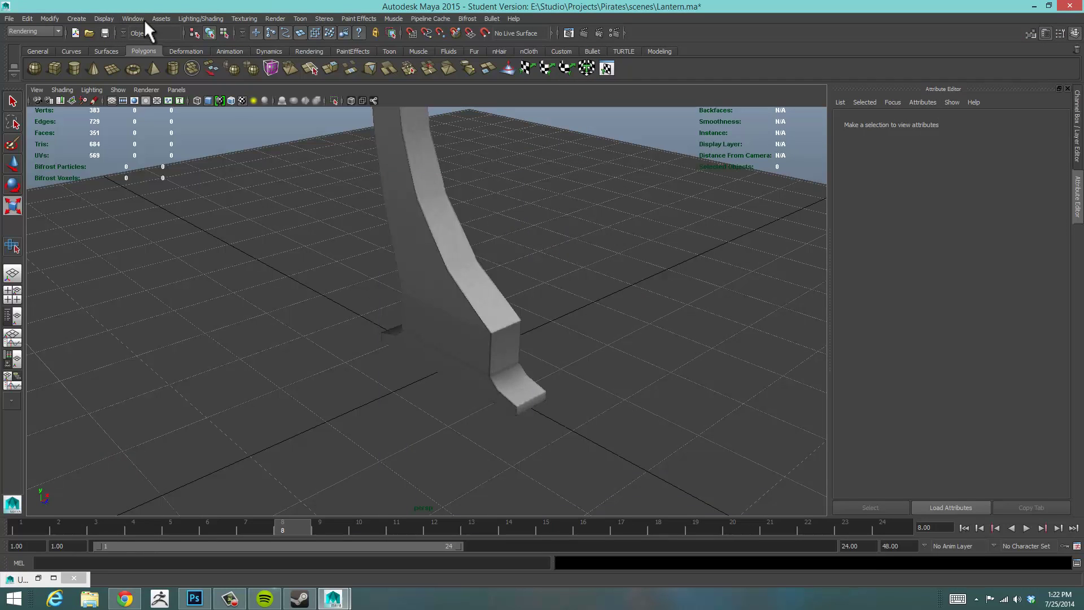
click(215, 19)
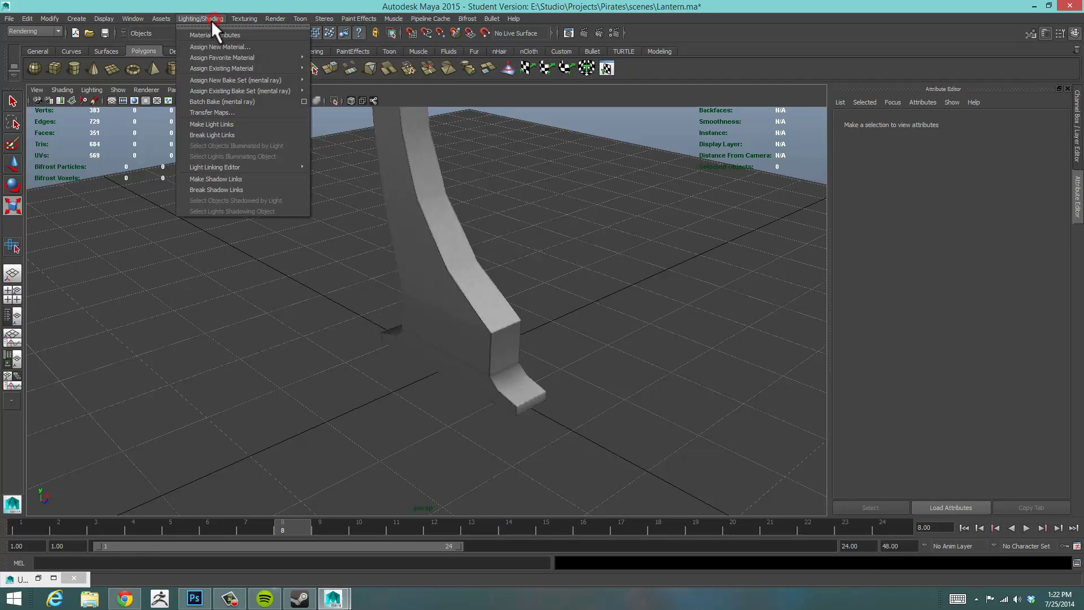
click(305, 101)
drag(919, 23, 937, 11)
- Review the whole lantern post's shading and set the bake's X and Y resolution to 2048
alt+middle_drag(568, 177, 525, 326)
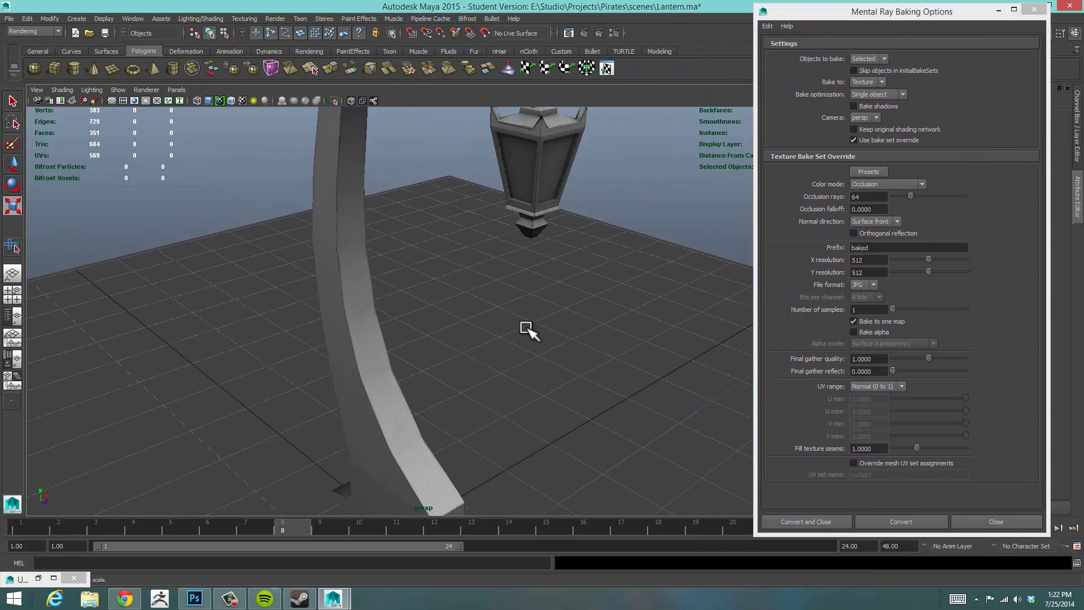
alt+right_drag(612, 289, 550, 283)
mouse_move(511, 282)
alt+mouse_down()
mouse_move(547, 266)
mouse_move(516, 276)
alt+mouse_up()
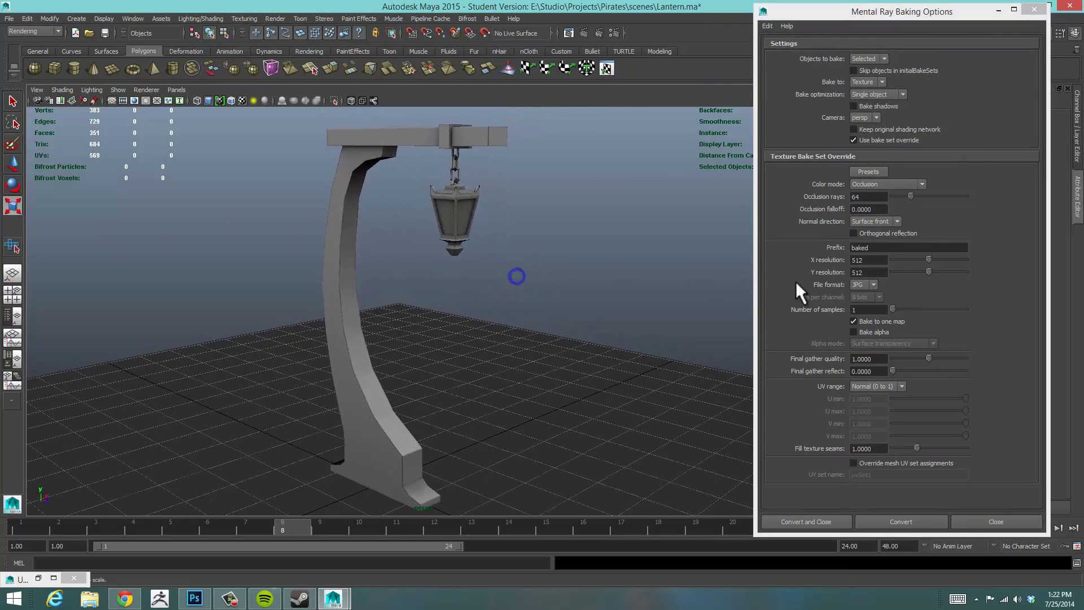
alt+drag(368, 372, 384, 369)
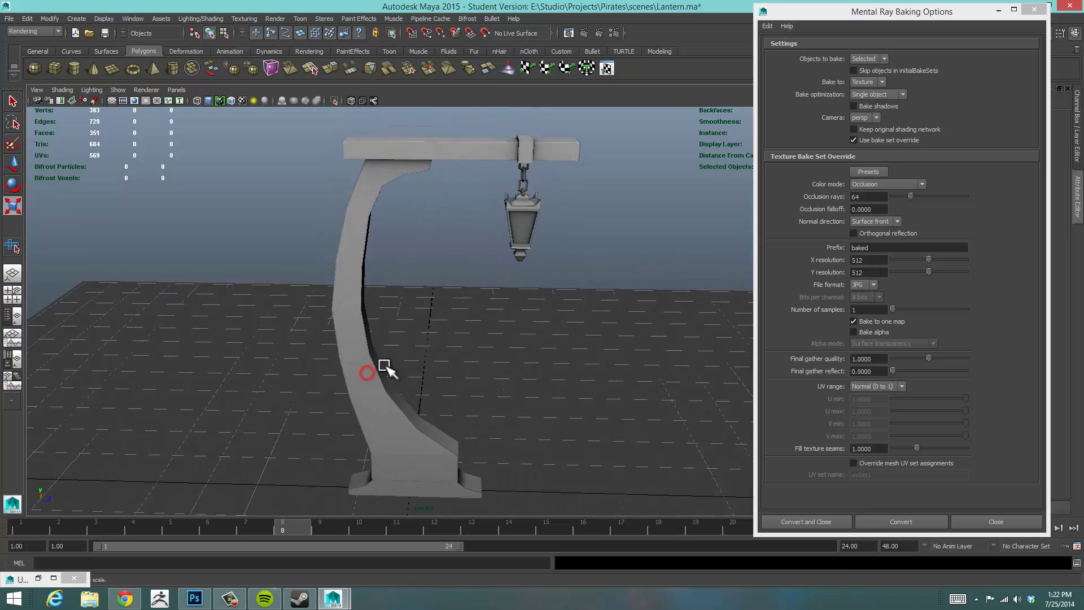
alt+right_drag(335, 345, 416, 275)
alt+drag(336, 175, 356, 212)
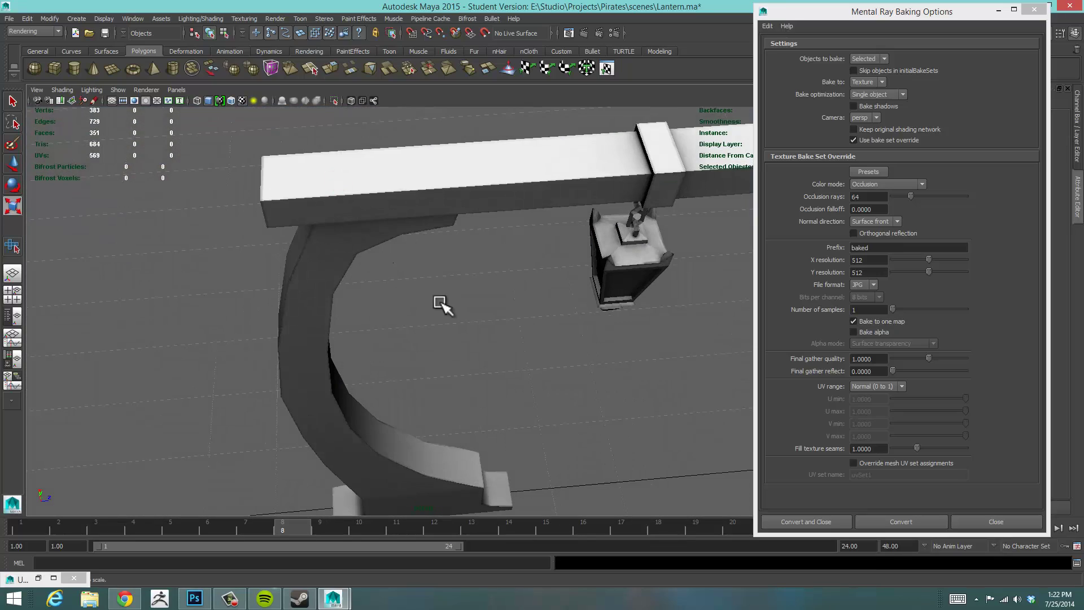
alt+drag(418, 298, 706, 286)
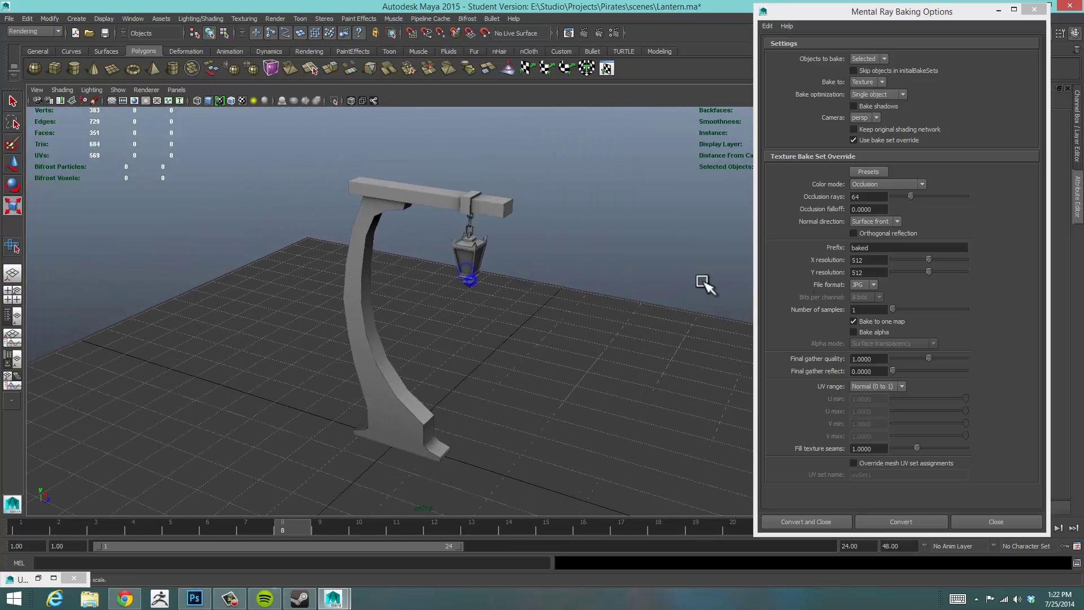
alt+drag(514, 288, 515, 289)
click(874, 260)
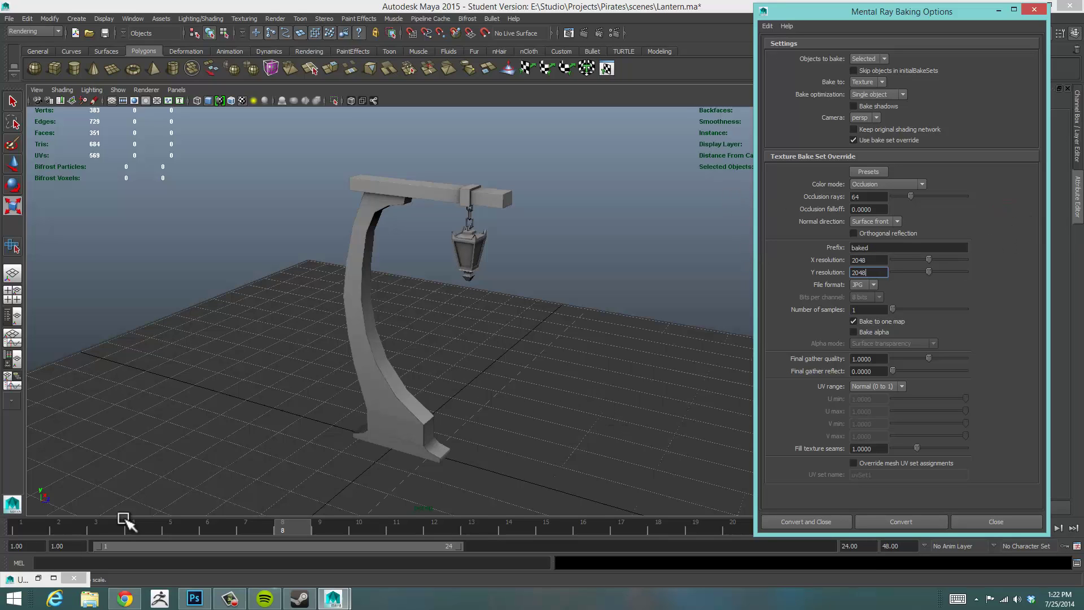
- Select the lantern post and display its baked map behind the UVs in the UV Texture Editor, placed beside the baking options
click(34, 578)
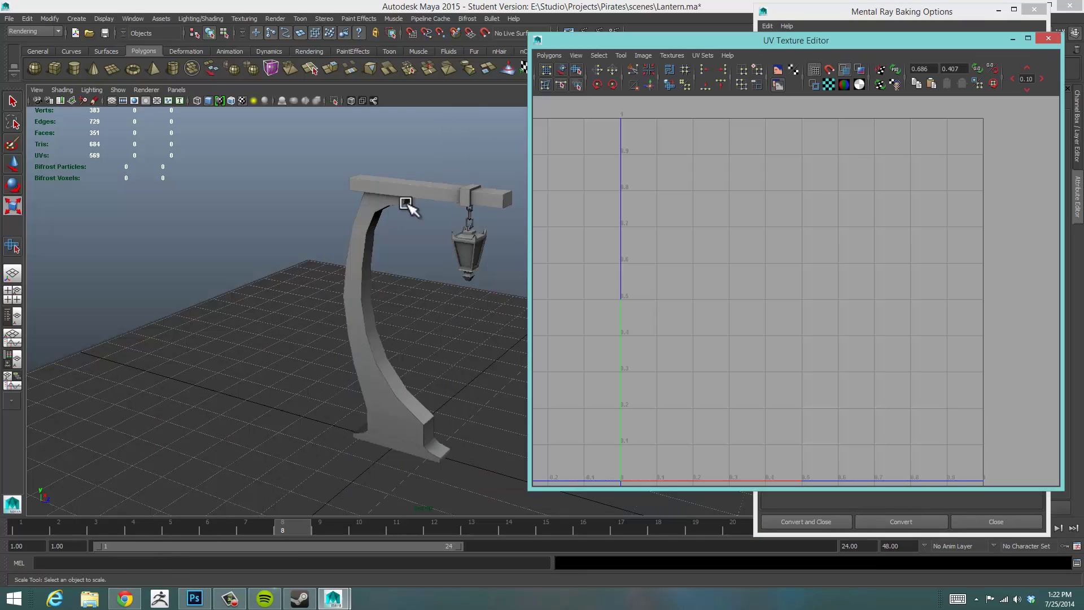
drag(689, 41, 739, 82)
mouse_move(361, 316)
alt+right_down()
mouse_move(369, 307)
mouse_move(357, 334)
alt+right_up()
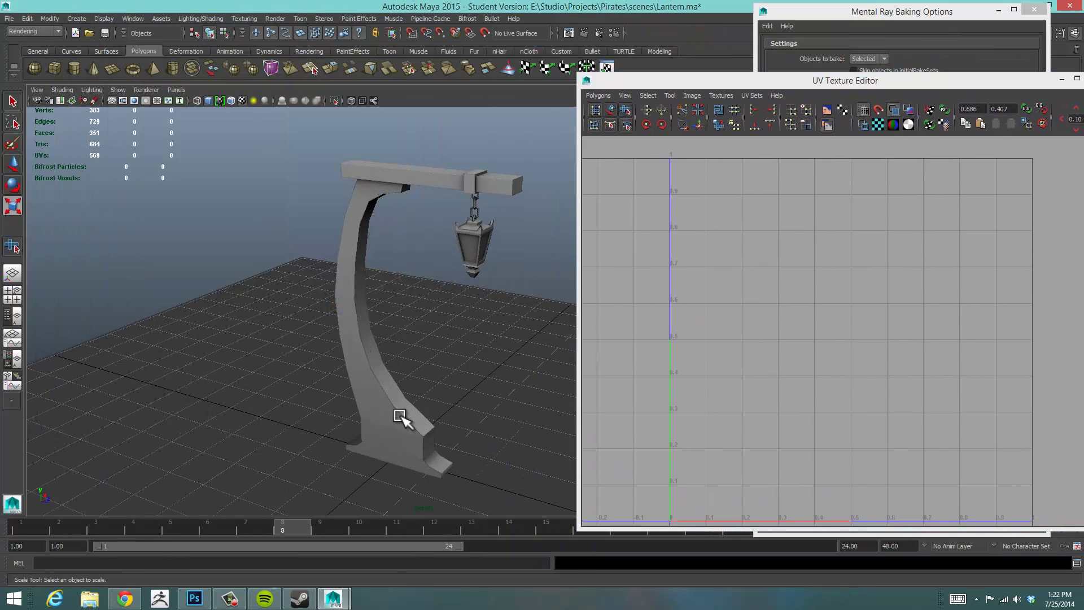
drag(818, 82, 728, 80)
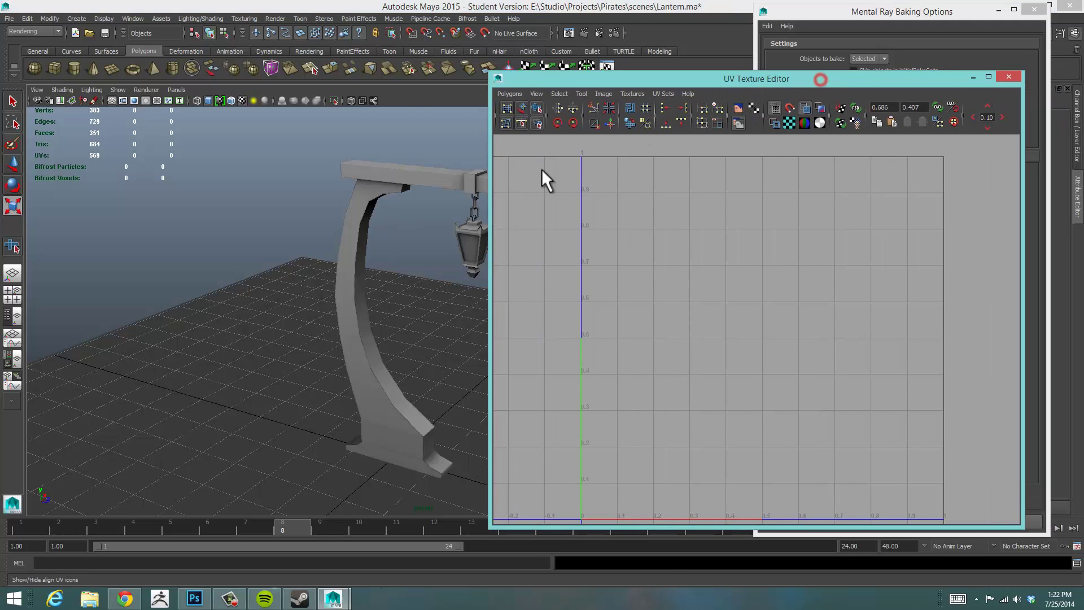
click(438, 181)
click(735, 109)
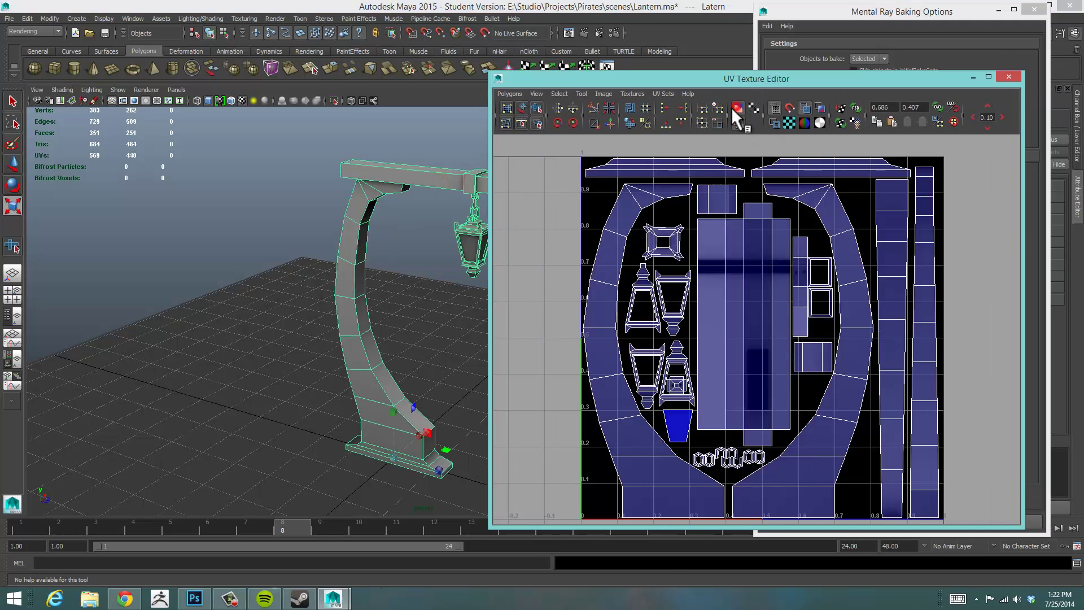
drag(870, 79, 545, 36)
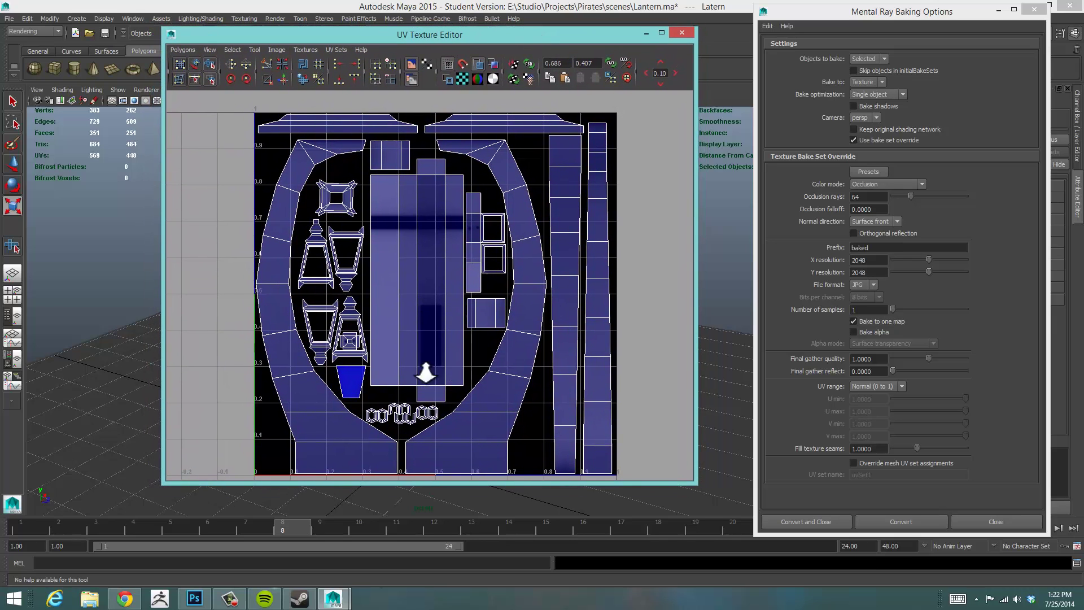
- Turn off image filtering in the UV Texture Editor to inspect individual pixels along the curved post shell's diagonal edge
alt+right_drag(420, 373, 649, 426)
alt+middle_drag(648, 425, 624, 121)
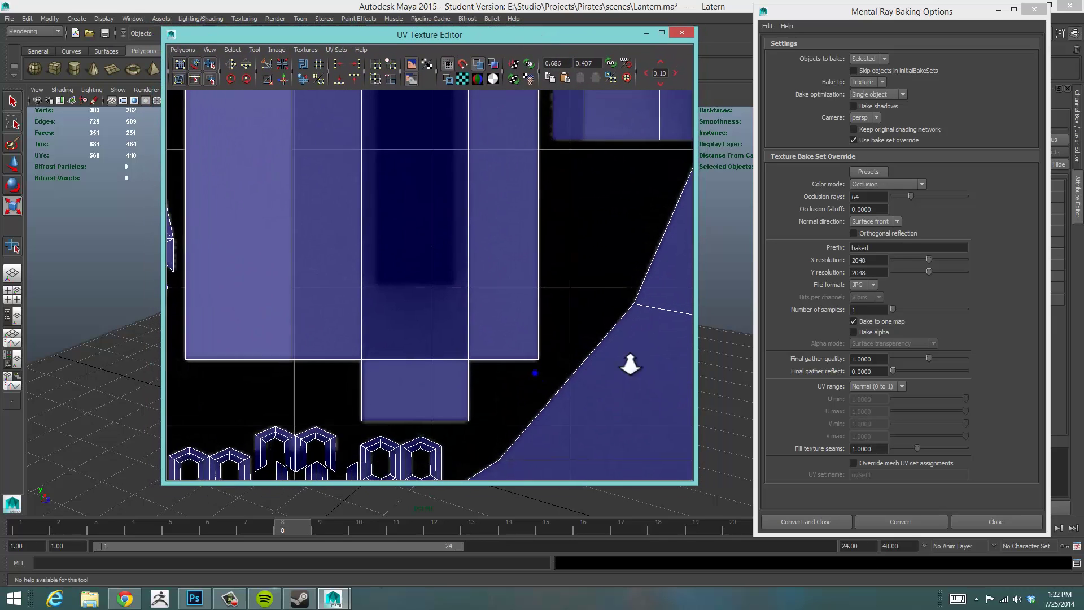
alt+right_drag(624, 363, 655, 276)
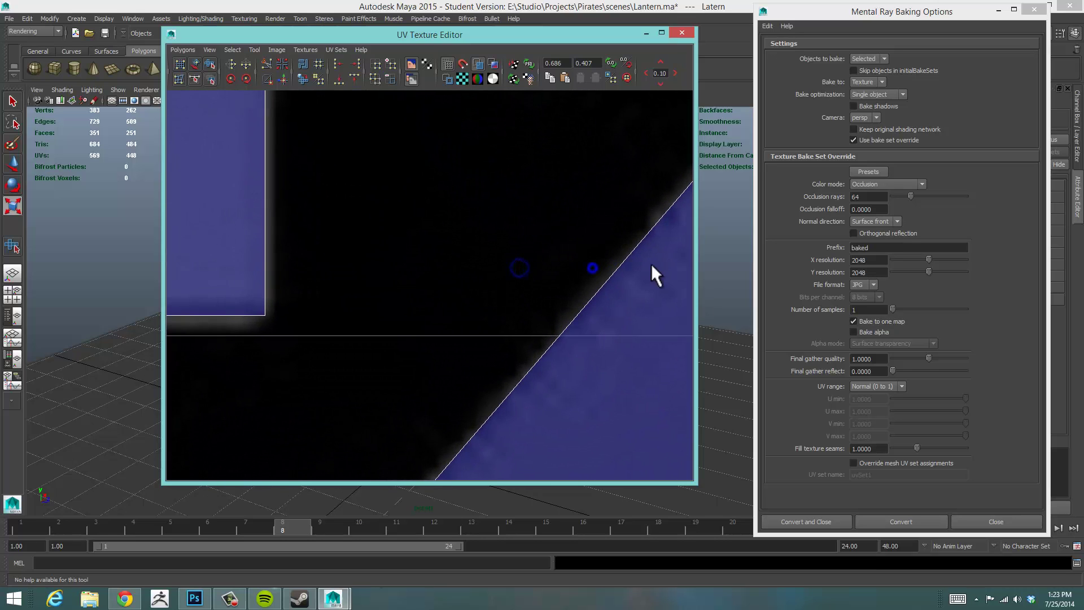
alt+middle_drag(656, 276, 502, 353)
alt+right_drag(502, 353, 589, 331)
alt+middle_drag(575, 341, 561, 327)
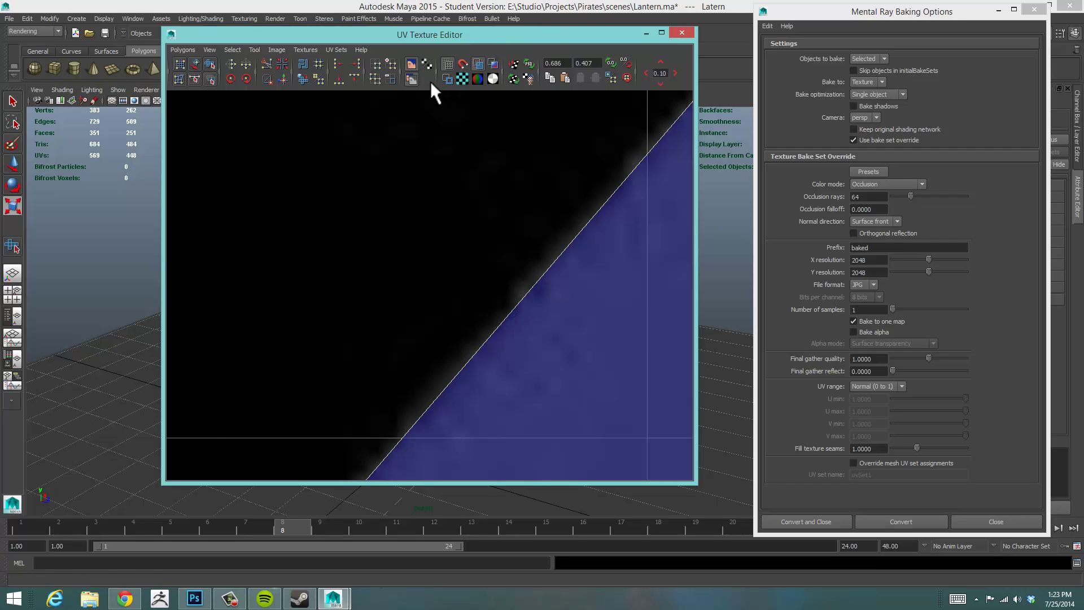
click(427, 63)
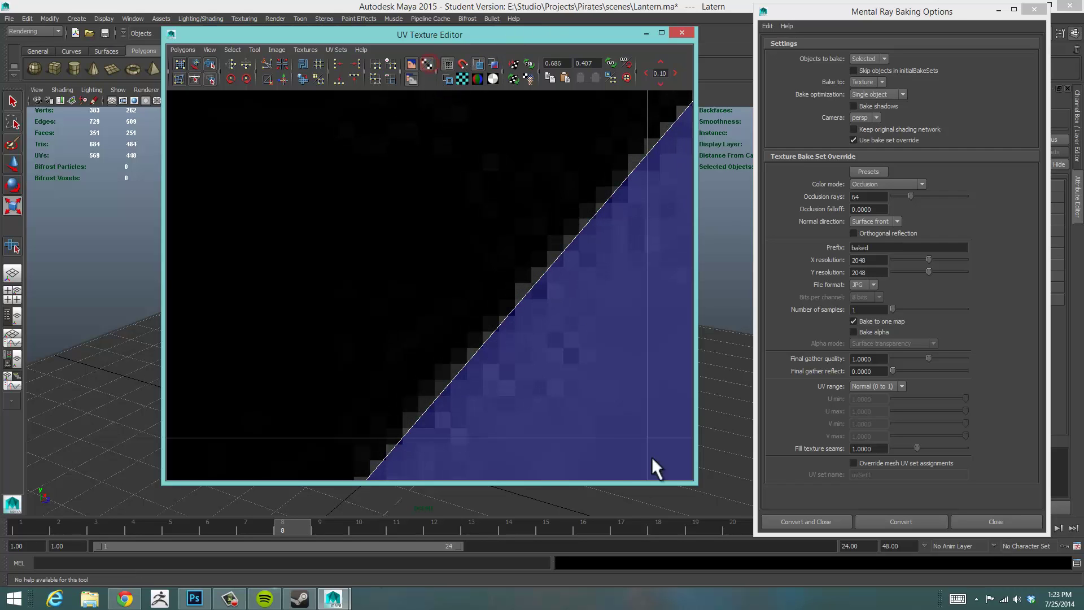
- Compare the filtered and unfiltered baked map along the post shell's edge, leaving the image unfiltered
mouse_move(544, 344)
alt+middle_down()
mouse_move(573, 235)
mouse_move(521, 295)
mouse_move(533, 327)
alt+middle_up()
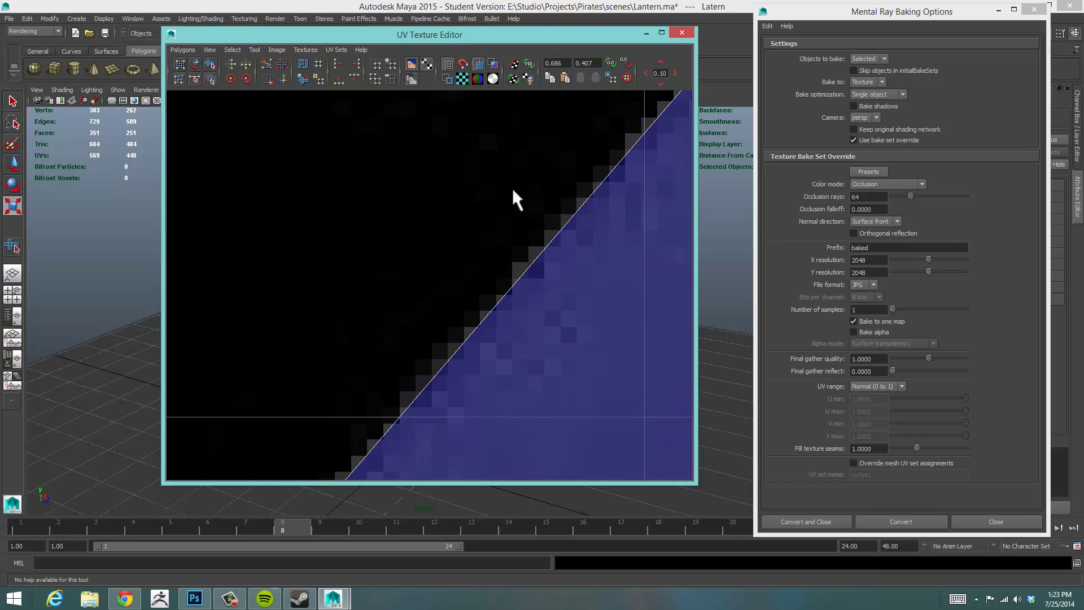
click(429, 64)
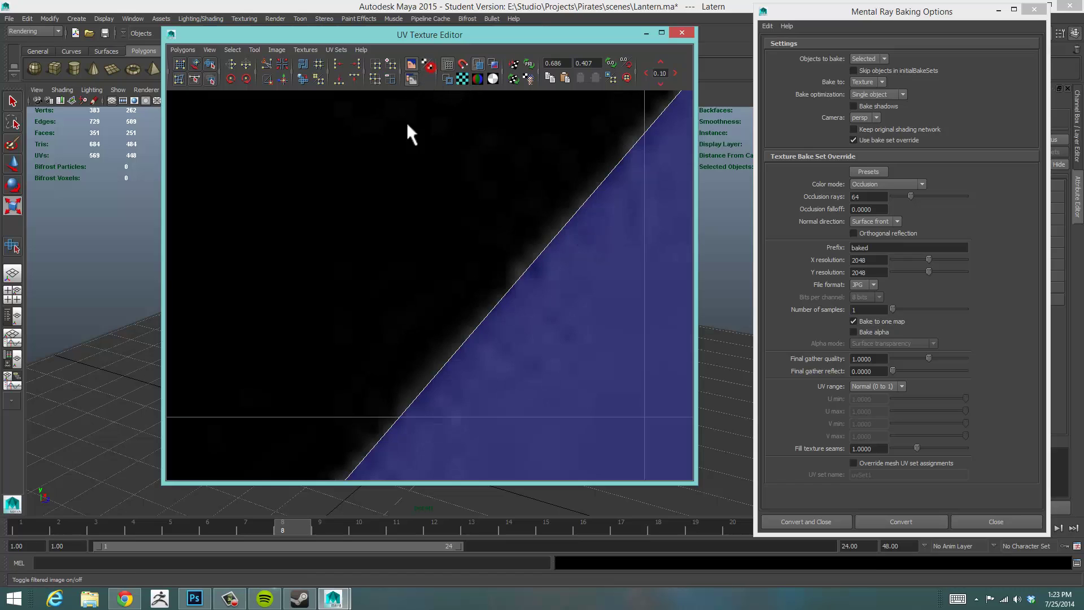
click(428, 62)
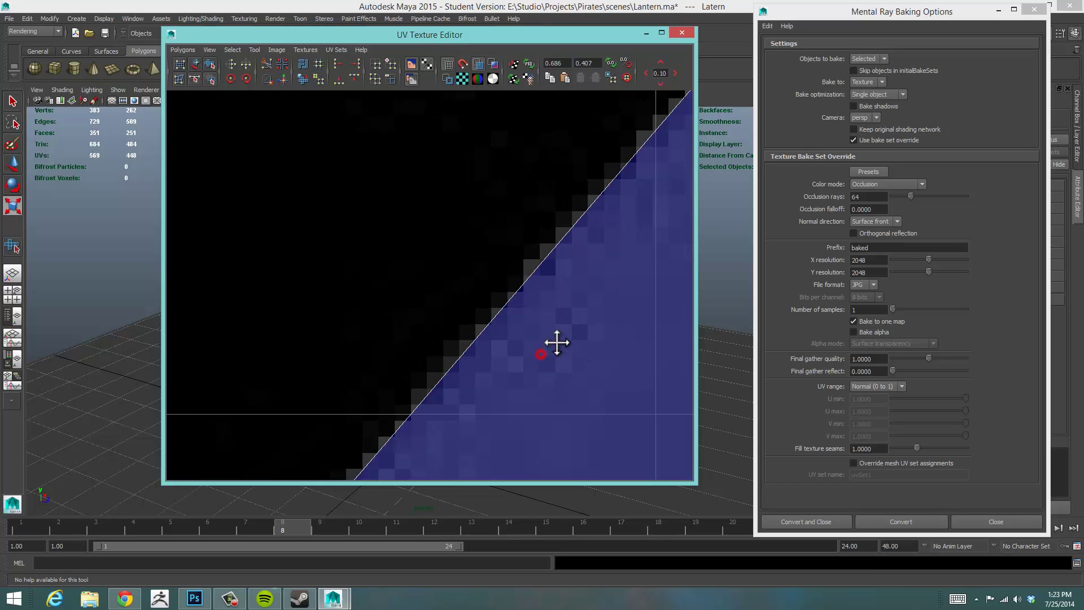
alt+middle_drag(557, 344, 557, 305)
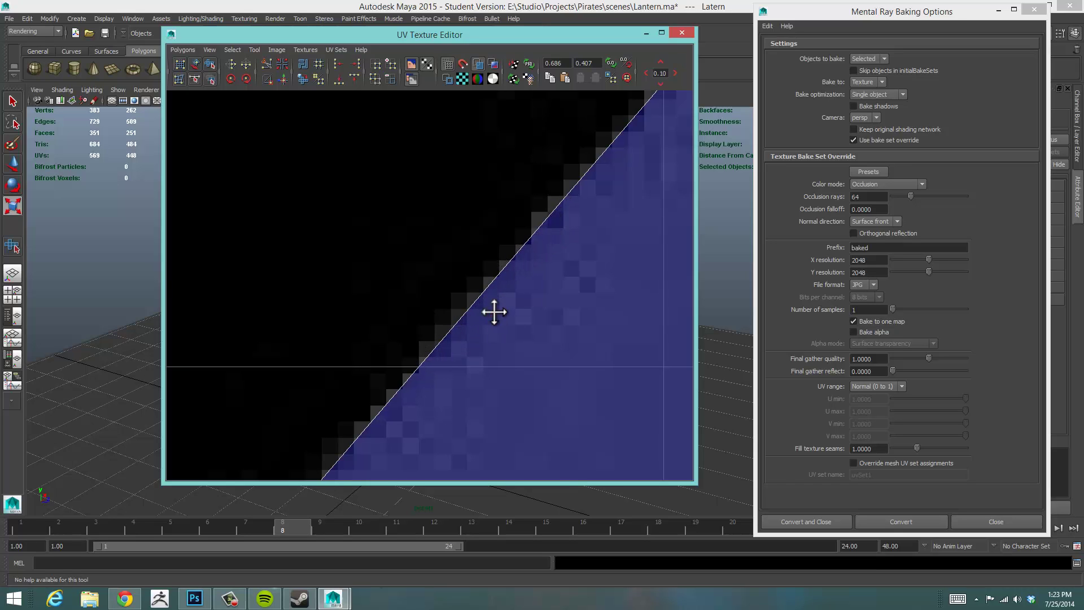
alt+middle_drag(491, 311, 497, 311)
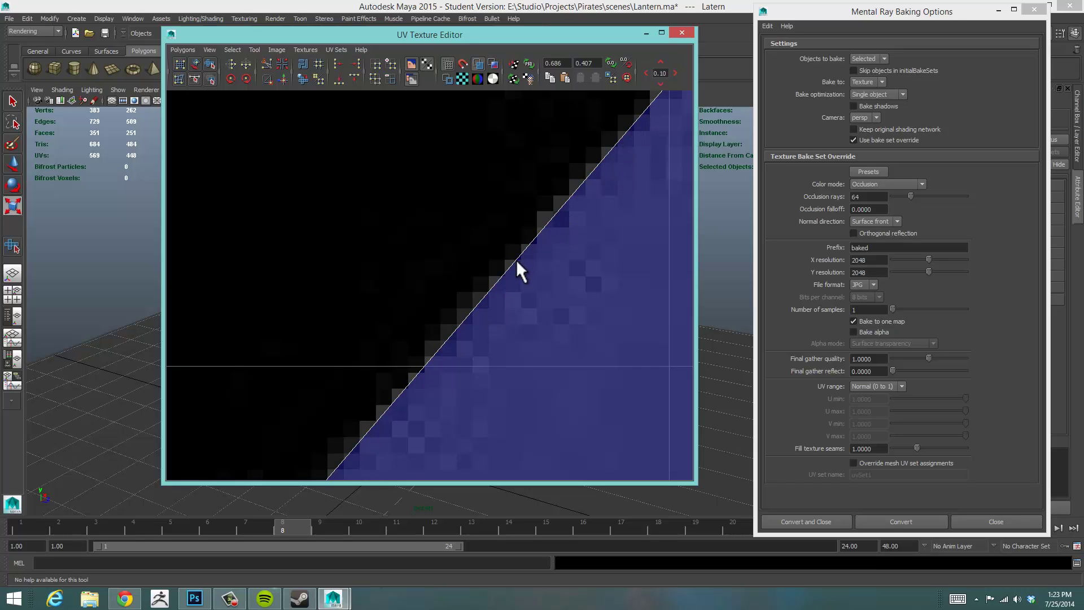
- Examine at pixel level how the baked map's stair-stepped pixels follow the post shell's diagonal edge
alt+middle_drag(539, 248, 541, 242)
alt+right_drag(483, 252, 642, 275)
alt+right_drag(544, 245, 698, 243)
alt+middle_drag(559, 261, 453, 341)
alt+right_drag(465, 321, 579, 303)
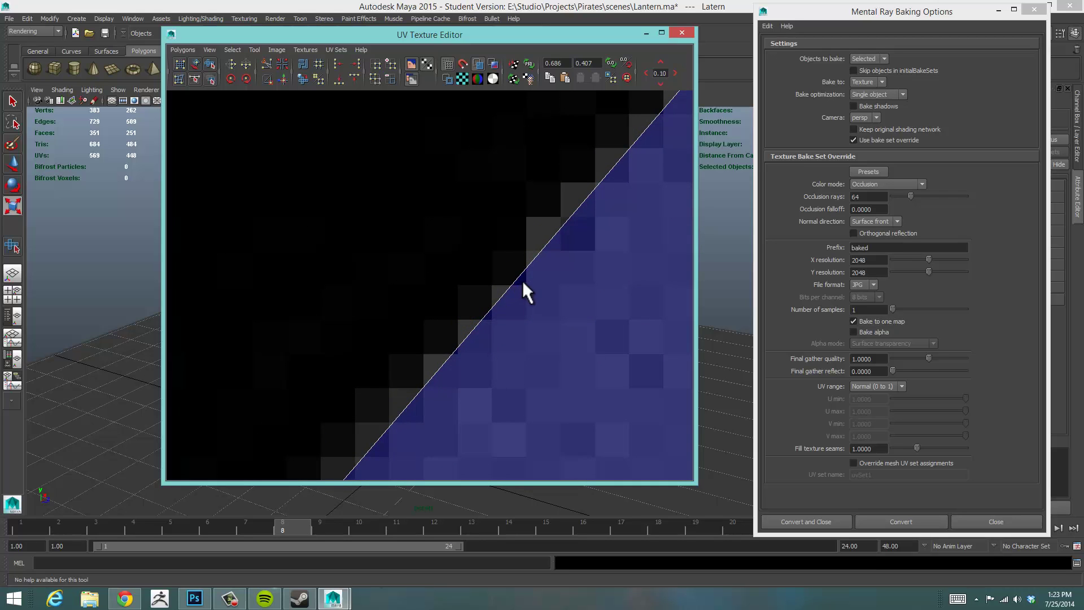
alt+middle_drag(550, 323, 619, 225)
mouse_move(603, 237)
alt+right_down()
mouse_move(463, 253)
mouse_move(428, 286)
mouse_move(477, 280)
alt+right_up()
alt+middle_drag(476, 280, 694, 144)
- Review the baked map around the chain-link shells and across the full UV layout
alt+right_drag(621, 241, 368, 371)
alt+right_drag(480, 333, 406, 315)
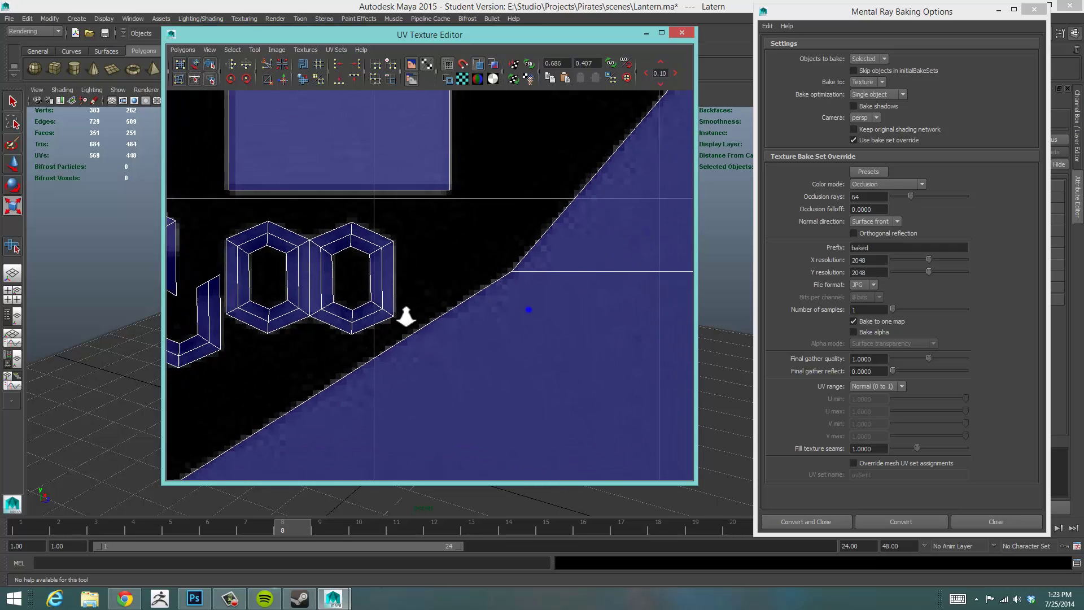
mouse_move(523, 303)
alt+right_down()
mouse_move(532, 307)
mouse_move(403, 297)
alt+right_up()
alt+right_drag(502, 290, 346, 295)
alt+right_drag(554, 281, 398, 240)
alt+middle_drag(438, 244, 490, 365)
alt+right_drag(579, 340, 492, 336)
alt+middle_drag(493, 337, 489, 322)
scroll(489, 322, up, 1)
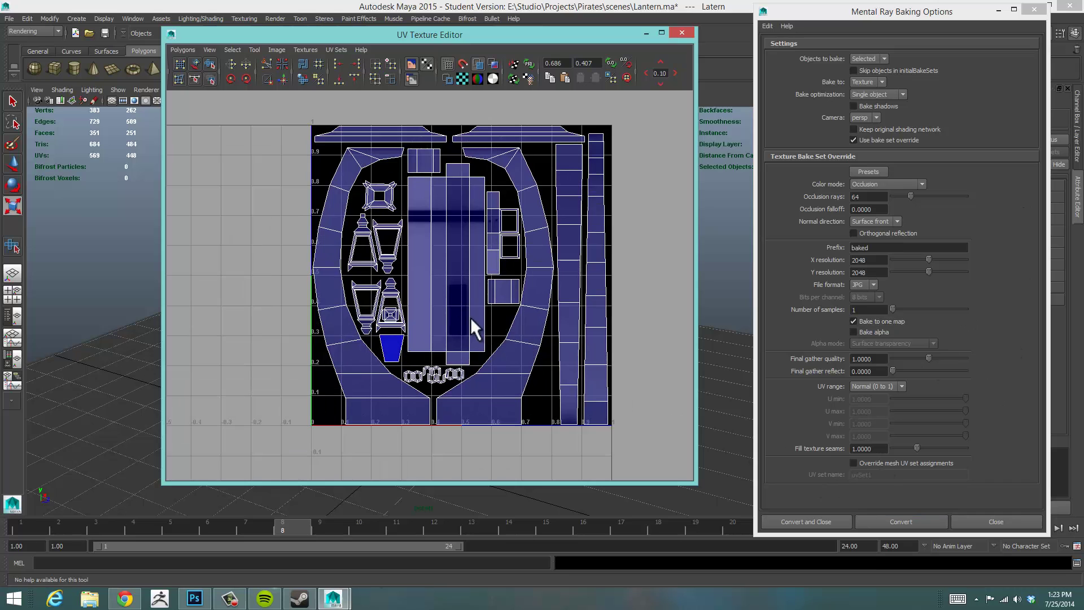
- Examine the baked pixels at the inner corner of the large central shell where its straight edges meet
alt+right_drag(443, 328, 680, 327)
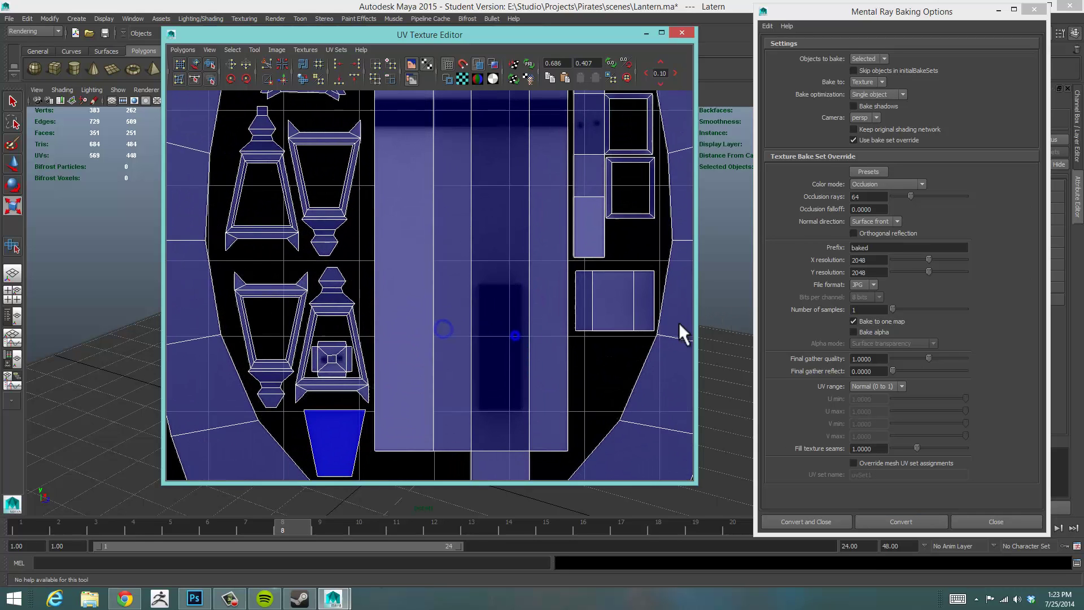
alt+middle_drag(638, 256, 596, 480)
alt+right_drag(632, 468, 719, 327)
alt+right_drag(464, 340, 705, 298)
alt+middle_drag(632, 208, 468, 280)
alt+right_drag(452, 272, 666, 264)
alt+right_drag(460, 281, 667, 270)
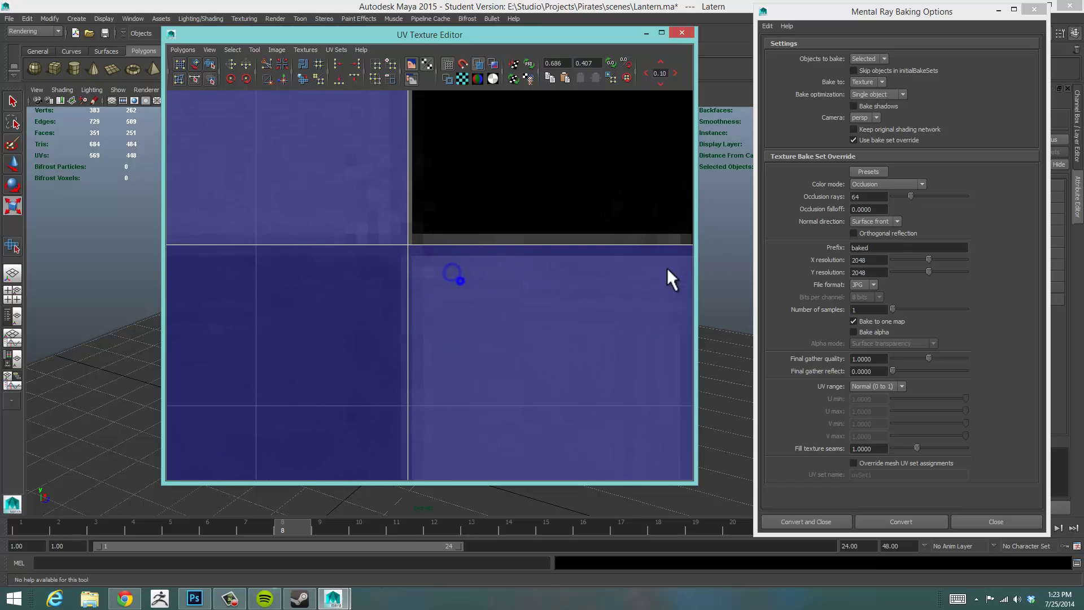
- Set Fill texture seams to 5 in the texture bake set override
alt+right_drag(406, 223, 446, 220)
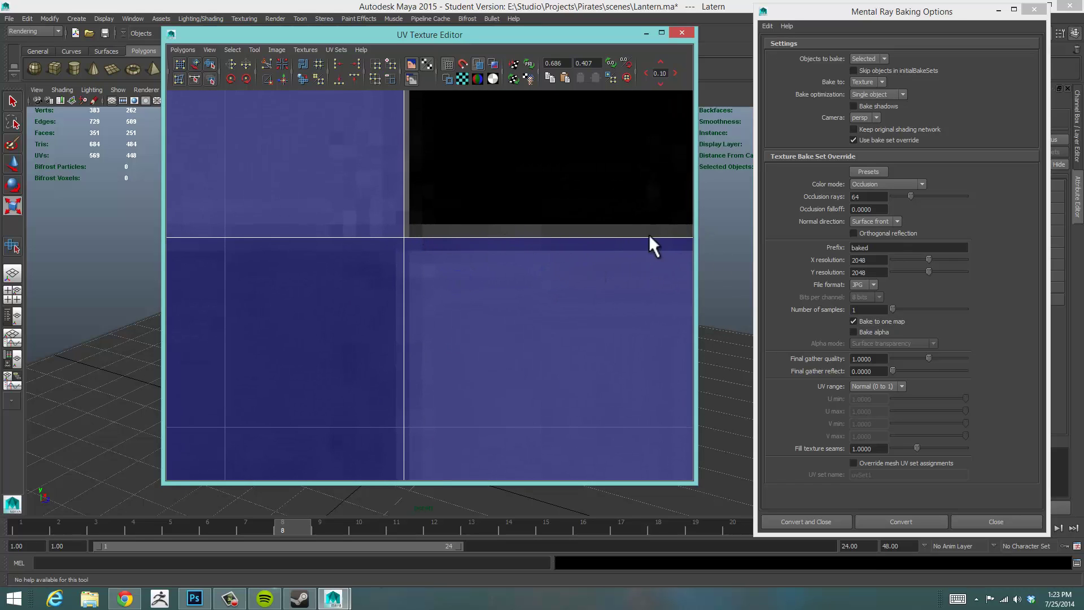
alt+middle_drag(587, 387, 475, 260)
alt+right_drag(646, 293, 590, 295)
alt+middle_drag(584, 362, 549, 271)
double_click(858, 260)
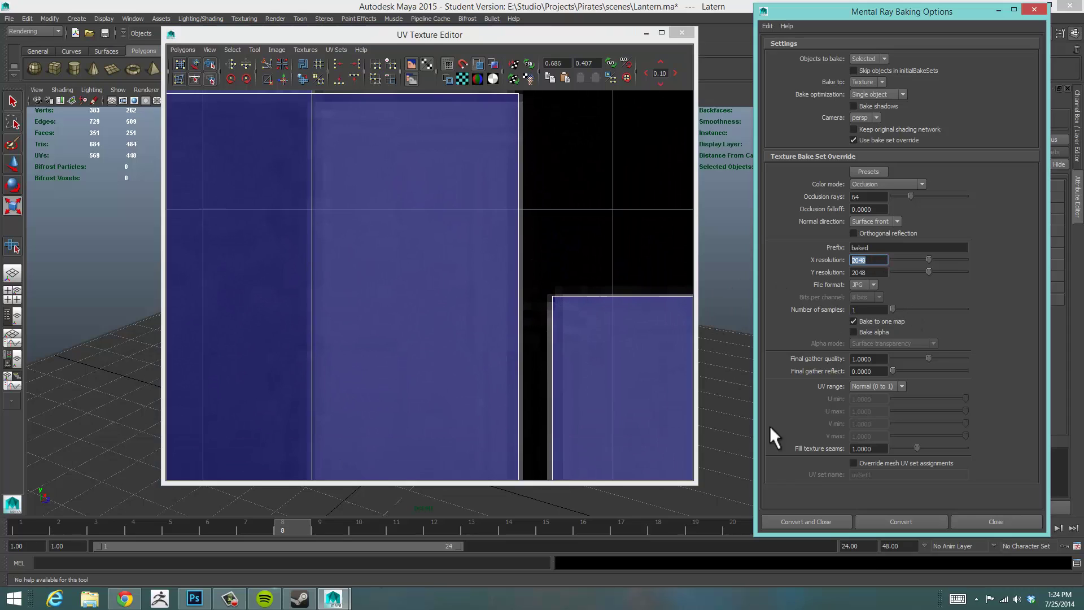
click(874, 447)
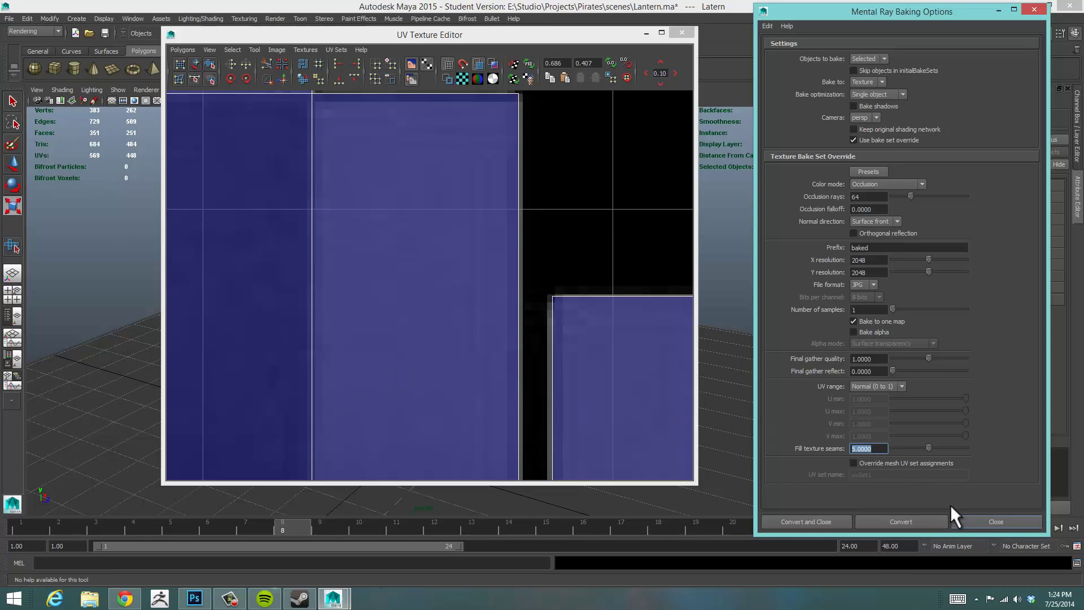
- Review the baked map across the full UV layout and open the occlusion falloff value for editing
click(587, 364)
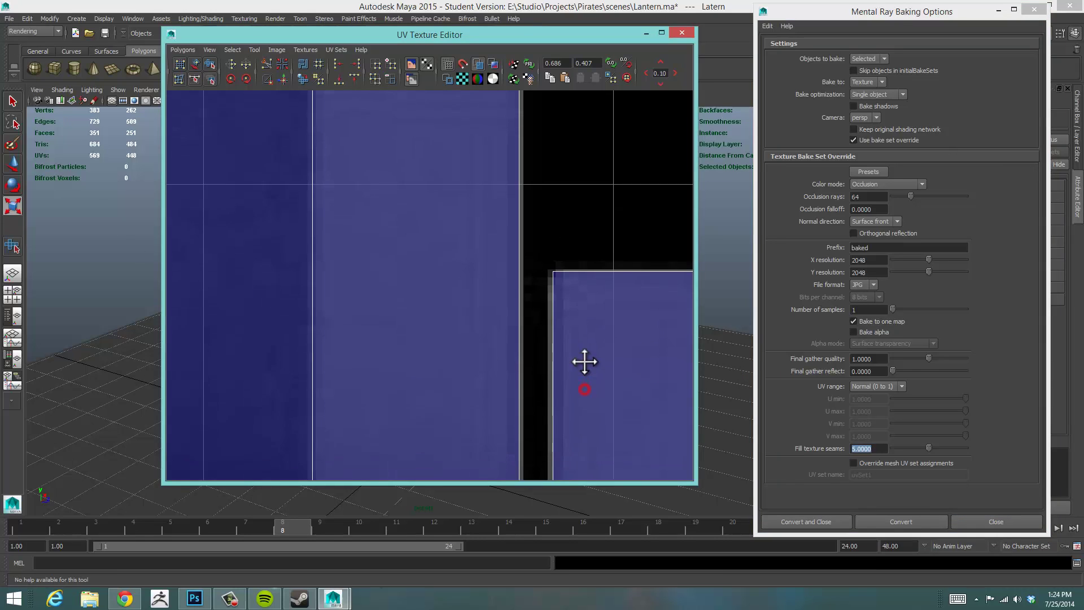
scroll(583, 361, down, 6)
scroll(482, 401, down, 8)
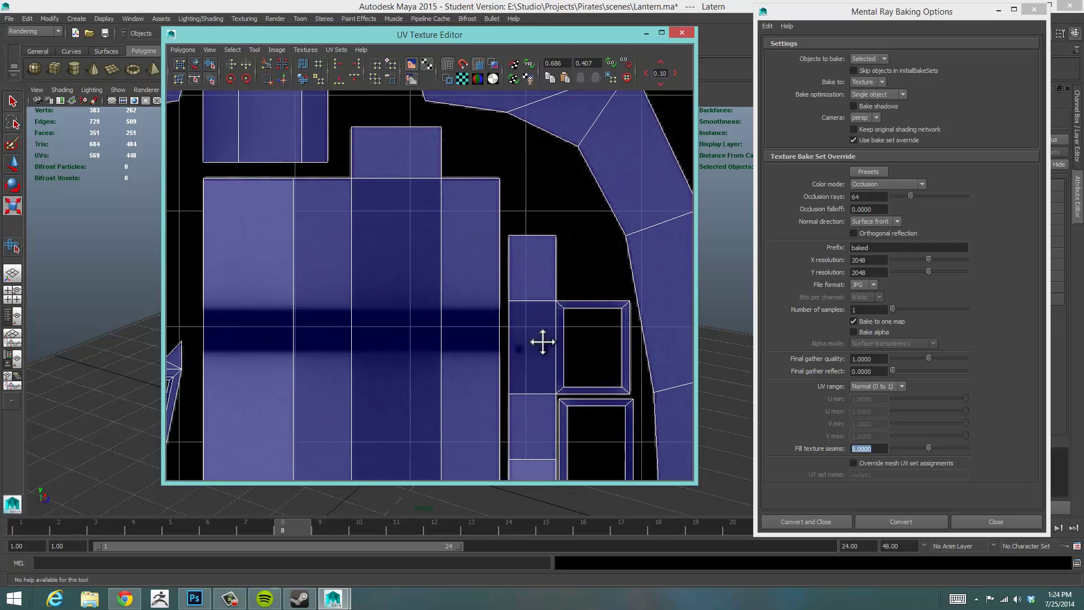
scroll(450, 315, down, 4)
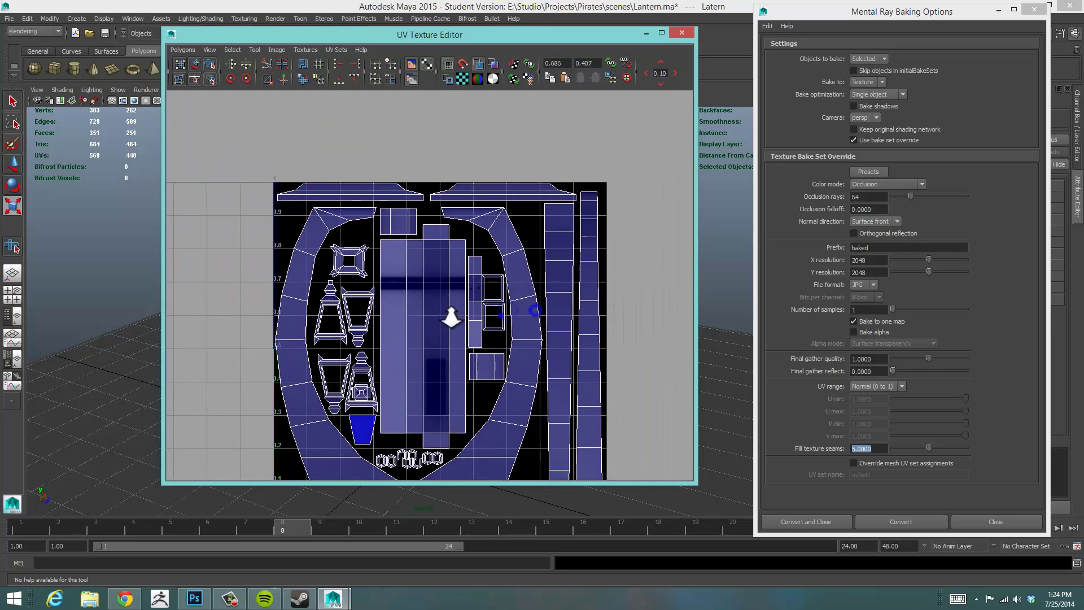
alt+middle_drag(431, 334, 435, 295)
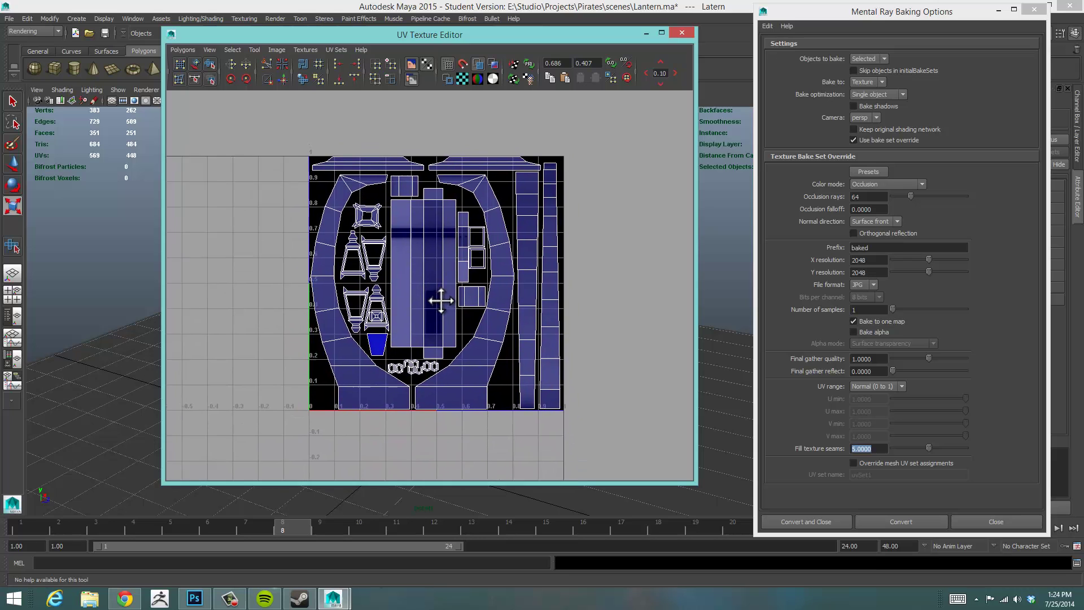
scroll(491, 310, up, 4)
alt+middle_drag(511, 297, 510, 305)
alt+right_drag(437, 309, 480, 305)
alt+middle_drag(493, 297, 477, 292)
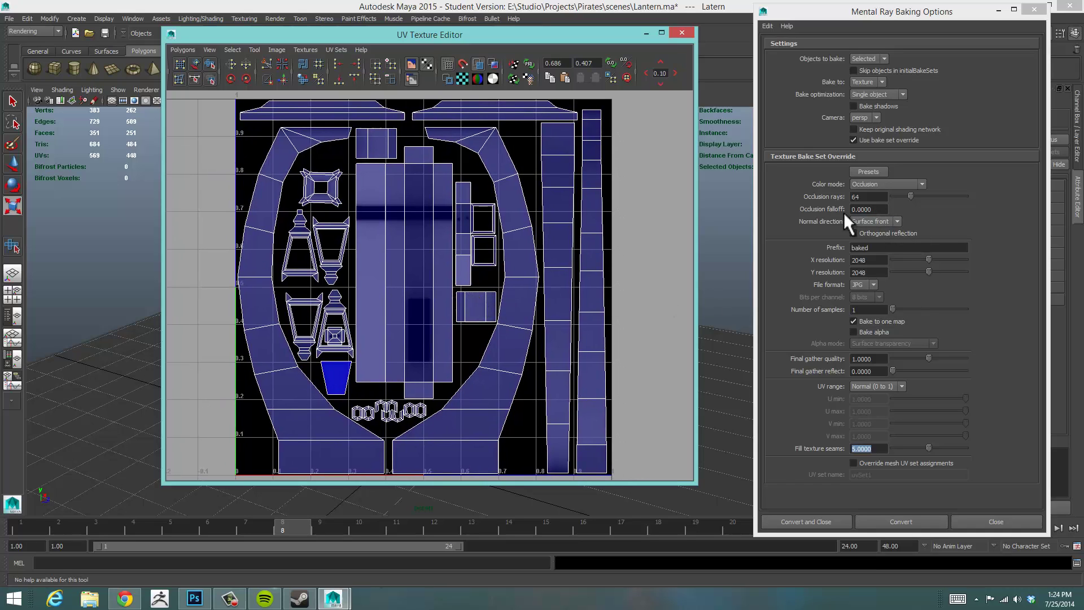
click(884, 209)
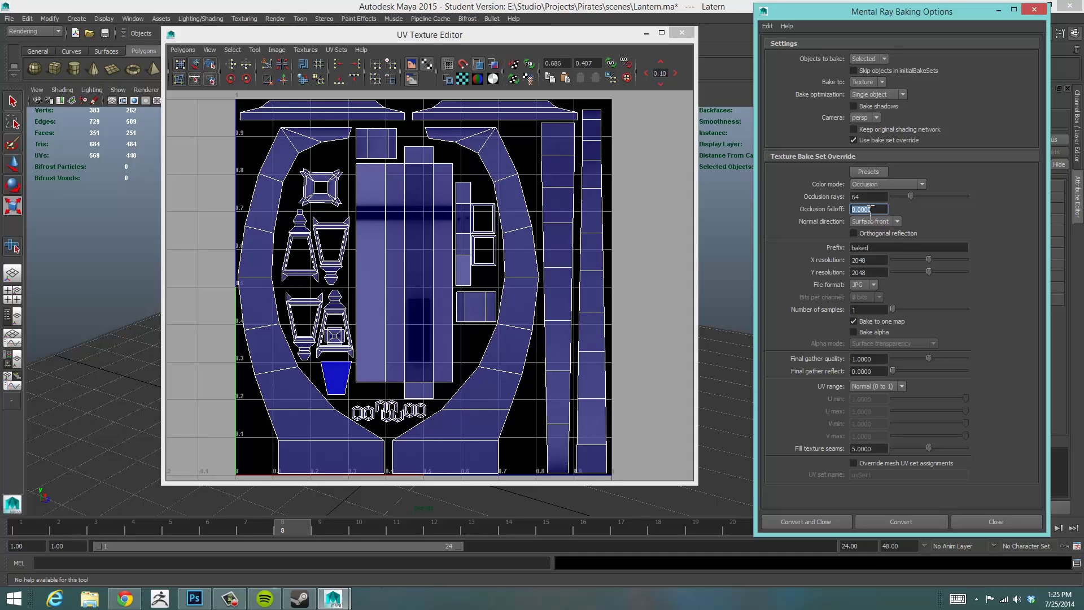
- Minimise the UV Texture Editor and examine the baked shading where the curved post meets the underside of the beam
click(646, 32)
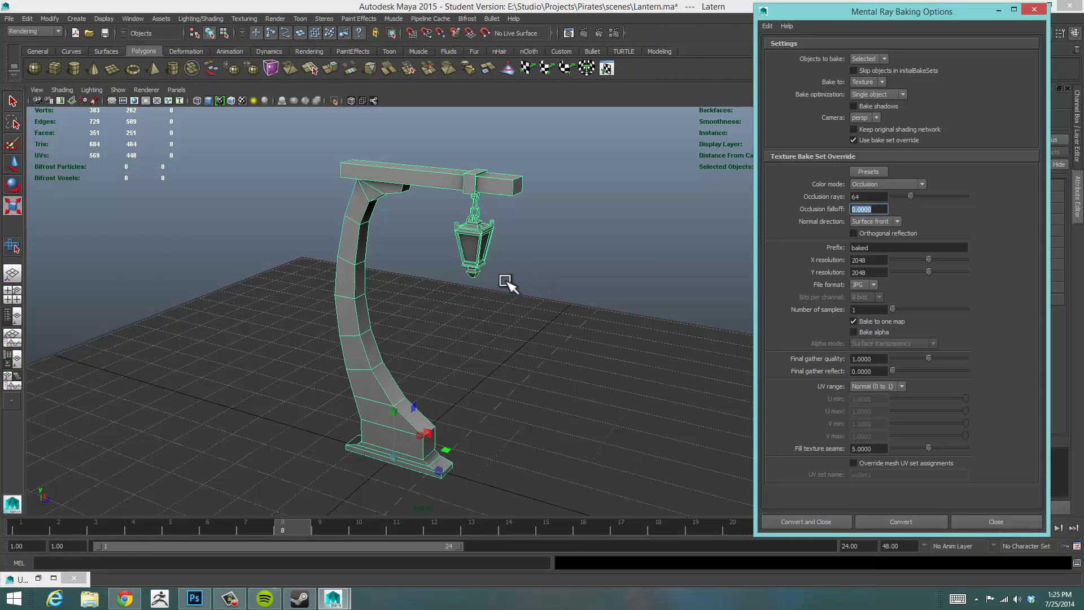
scroll(455, 290, up, 6)
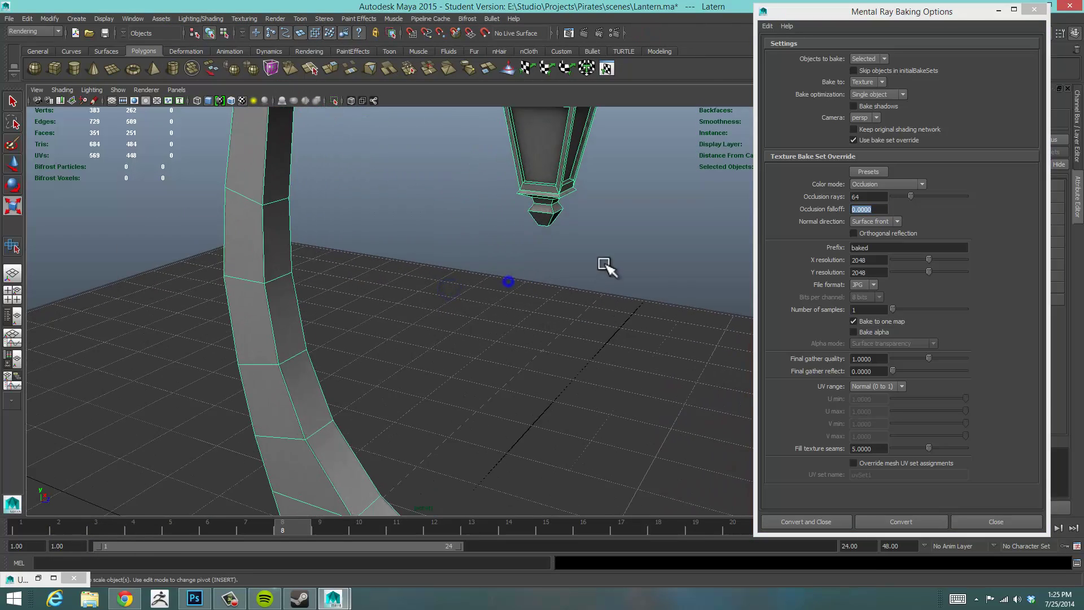
alt+middle_drag(602, 266, 579, 450)
alt+drag(494, 429, 452, 394)
alt+right_drag(455, 395, 565, 381)
mouse_move(565, 381)
alt+mouse_down()
mouse_move(519, 302)
mouse_move(527, 232)
mouse_move(554, 424)
mouse_move(522, 353)
mouse_move(508, 358)
alt+mouse_up()
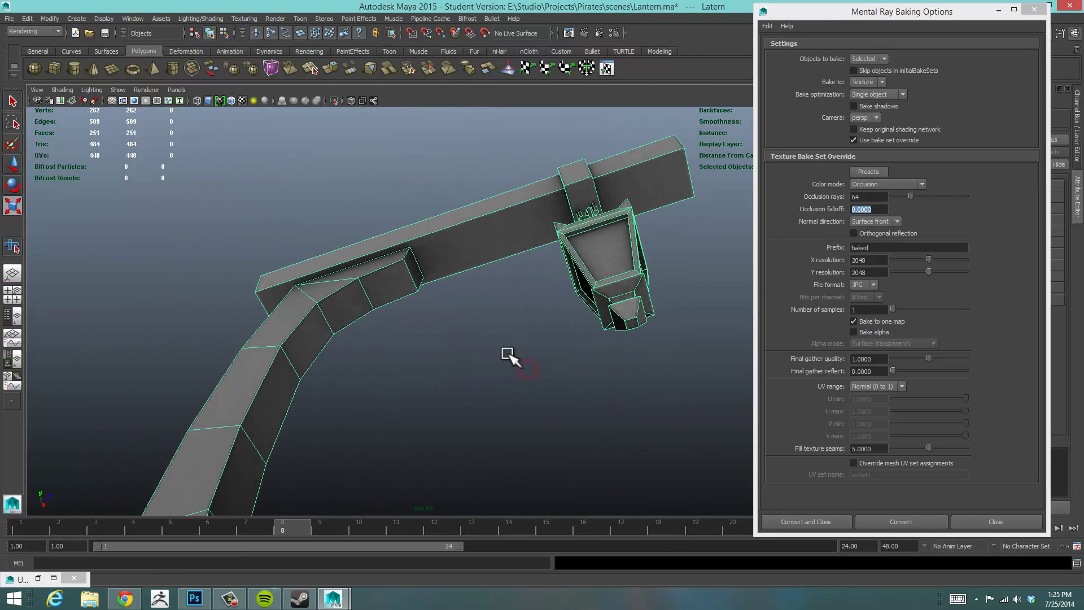
scroll(469, 339, up, 8)
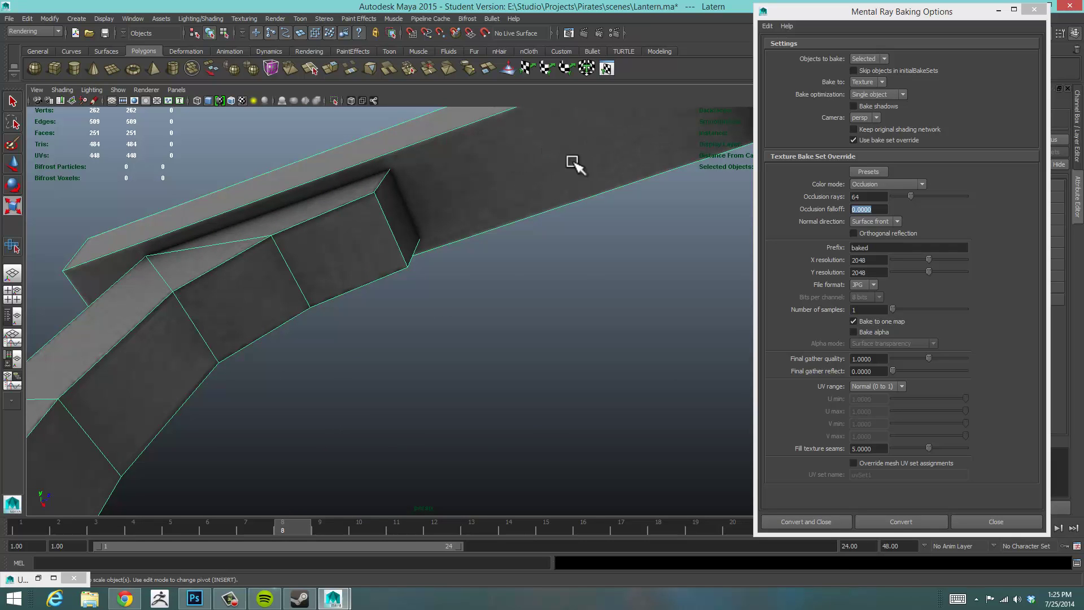
alt+drag(406, 234, 535, 334)
alt+right_drag(562, 334, 429, 338)
alt+right_drag(664, 352, 353, 344)
- Examine the baked shading on the hanging lantern and its chain, followed by the whole lantern post
alt+middle_drag(446, 414, 463, 251)
alt+drag(544, 284, 549, 240)
alt+right_drag(479, 247, 564, 236)
alt+right_drag(546, 227, 675, 246)
alt+middle_drag(614, 265, 516, 340)
alt+right_drag(533, 319, 682, 315)
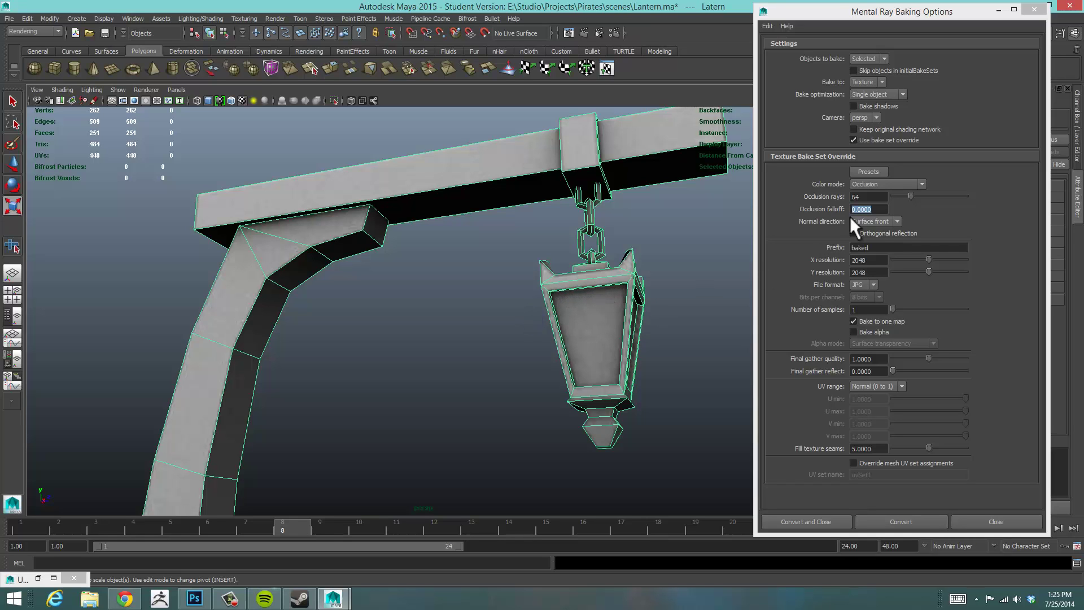
alt+drag(402, 341, 438, 361)
alt+right_drag(621, 341, 513, 341)
alt+middle_drag(506, 404, 524, 314)
alt+right_drag(653, 341, 499, 341)
alt+right_drag(595, 343, 508, 345)
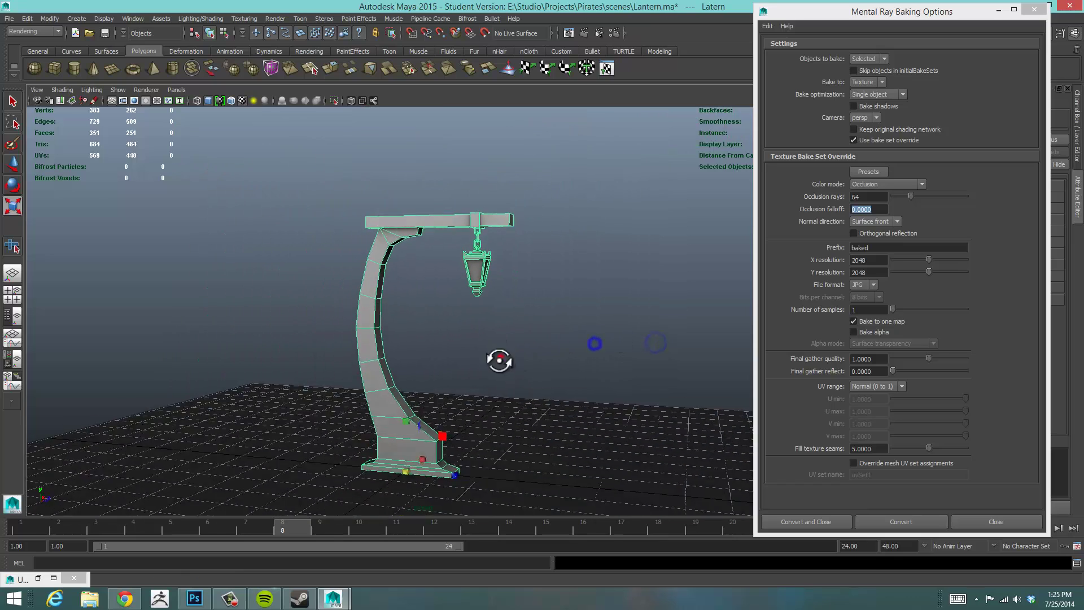
alt+drag(499, 360, 503, 372)
alt+middle_drag(556, 395, 529, 355)
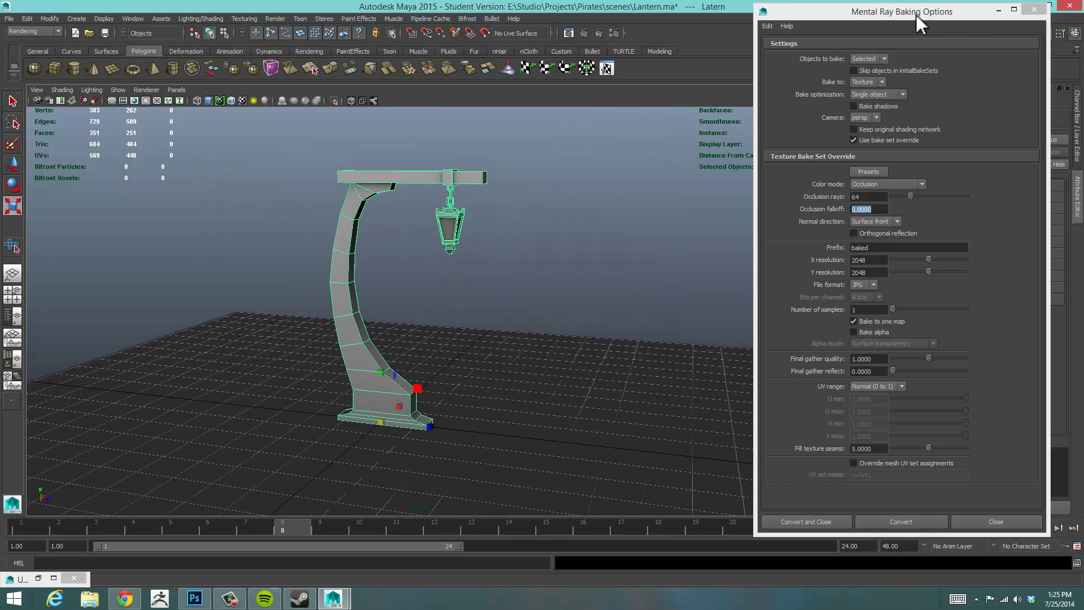
- Restore the UV Texture Editor and arrange it side by side with the mental ray baking options
drag(916, 15, 739, 12)
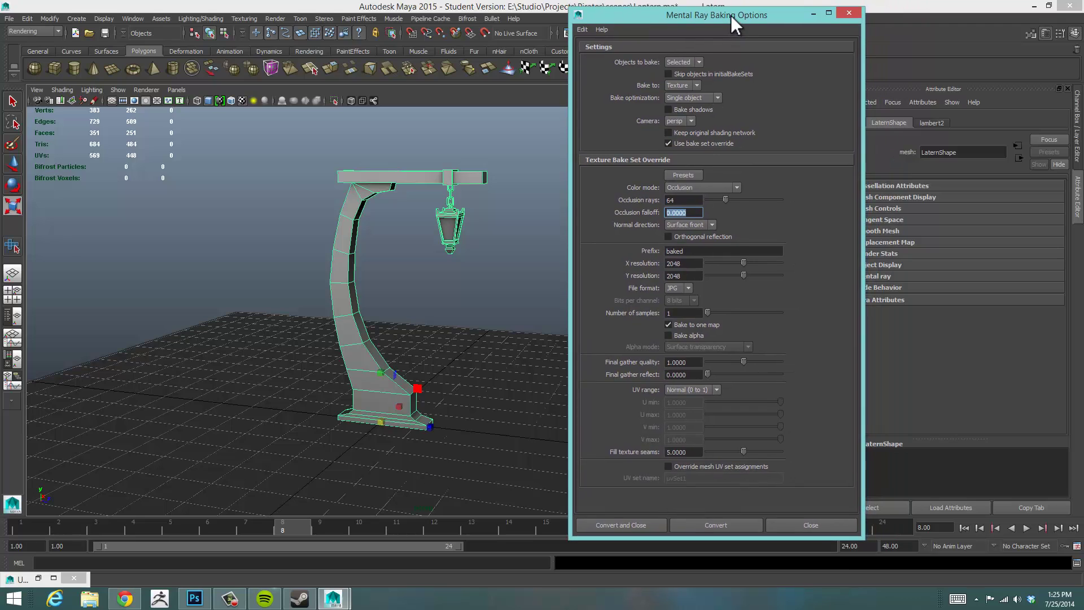
drag(729, 5, 728, 40)
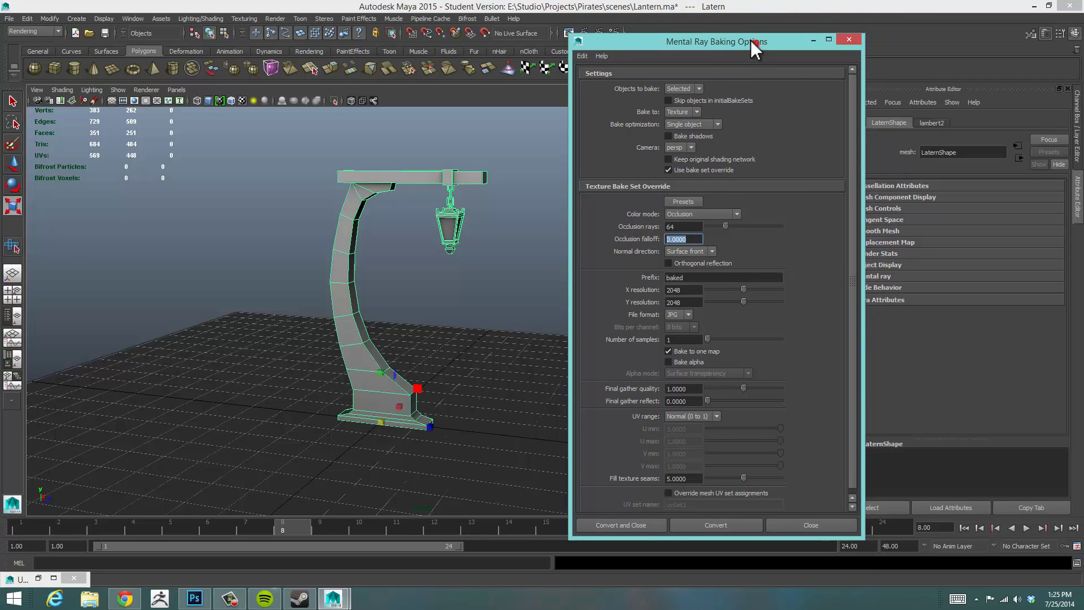
drag(750, 39, 713, 28)
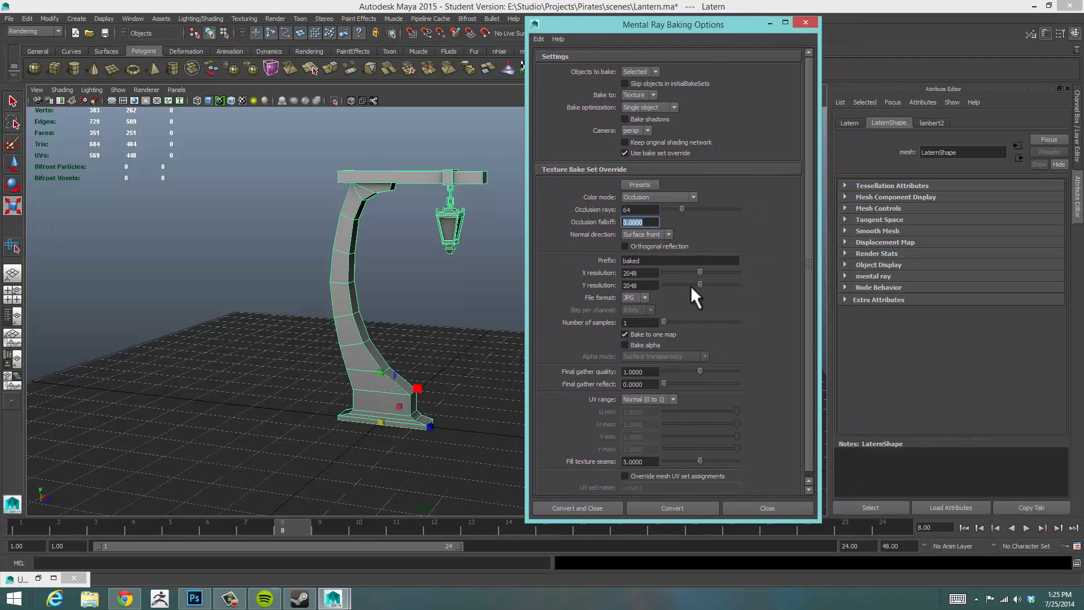
click(40, 579)
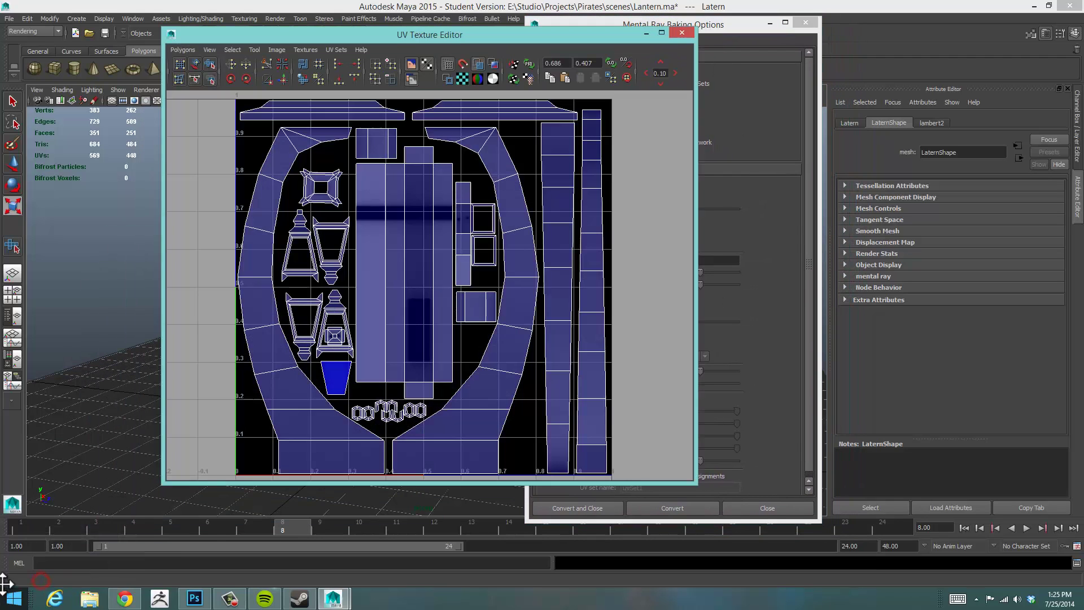
drag(554, 35, 398, 23)
drag(660, 27, 717, 20)
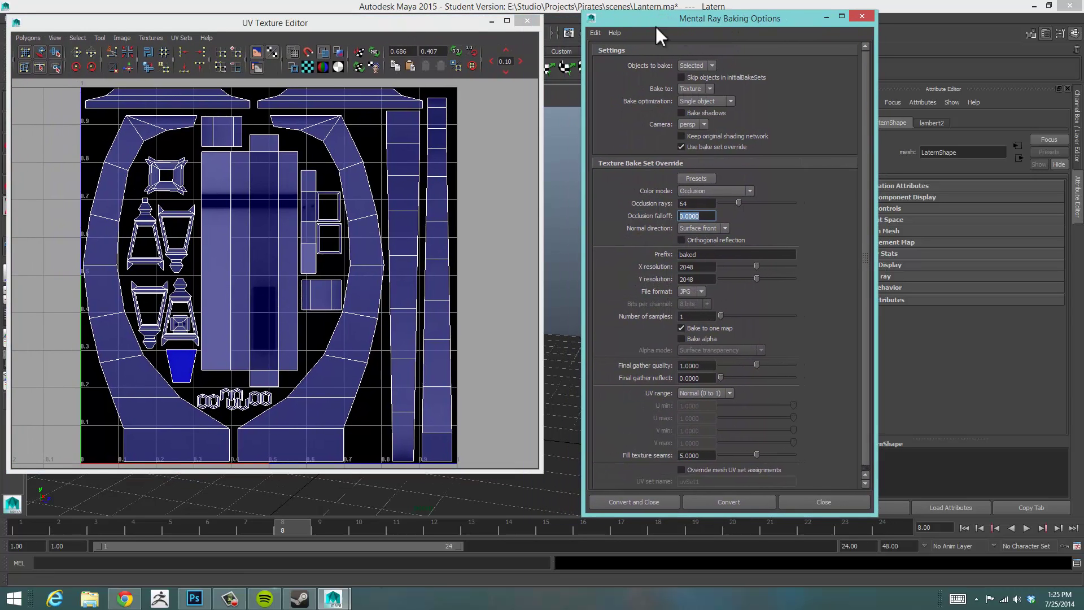
drag(462, 25, 479, 24)
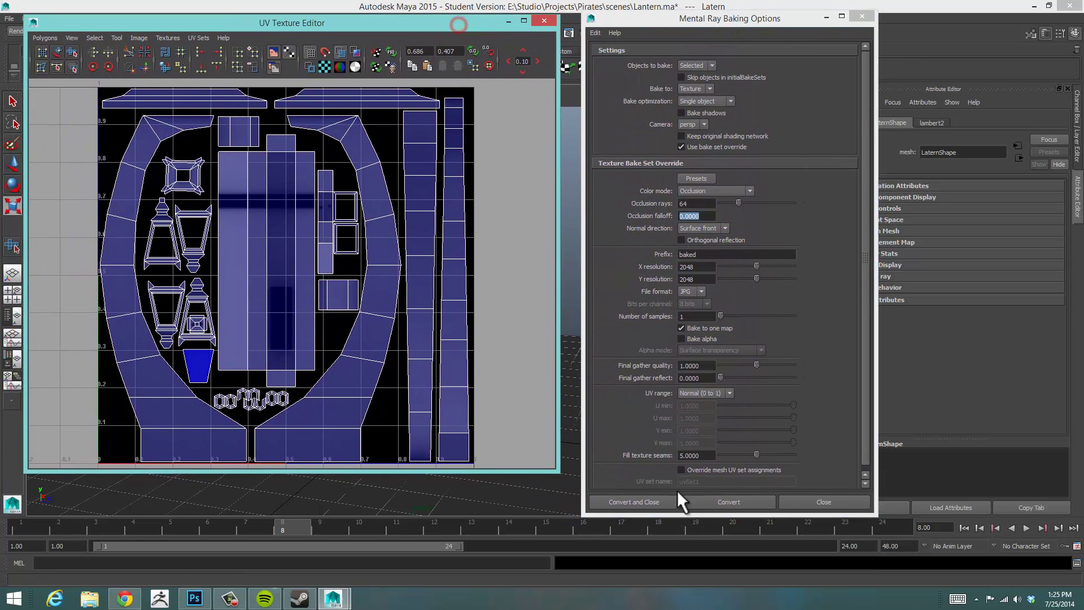
- Bake the lantern post's occlusion map at 2048 x 2048 with 64 rays, and minimise the UV Texture Editor
click(727, 500)
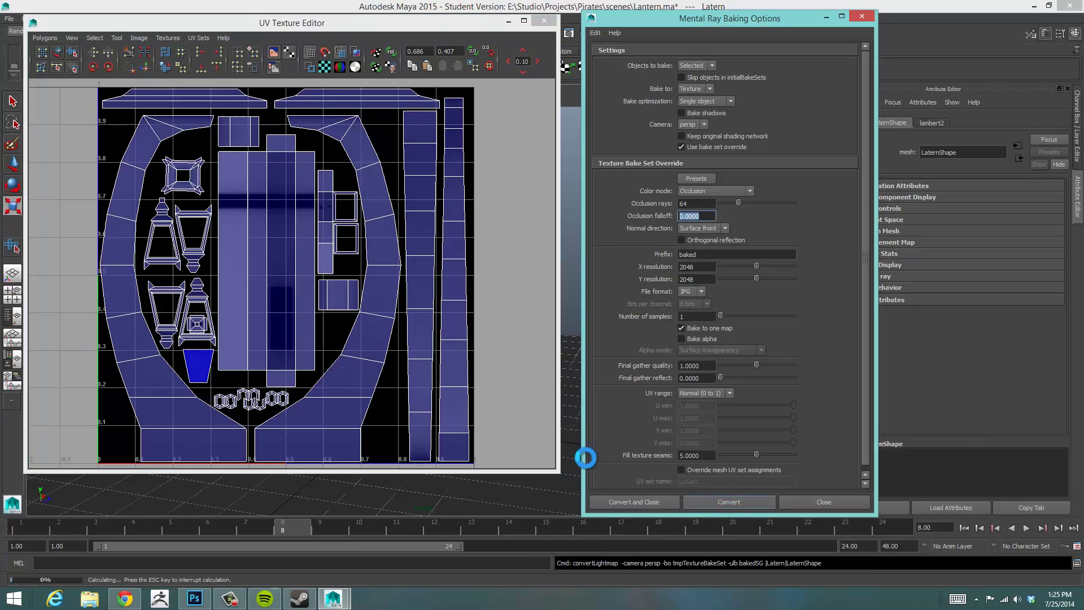
click(225, 600)
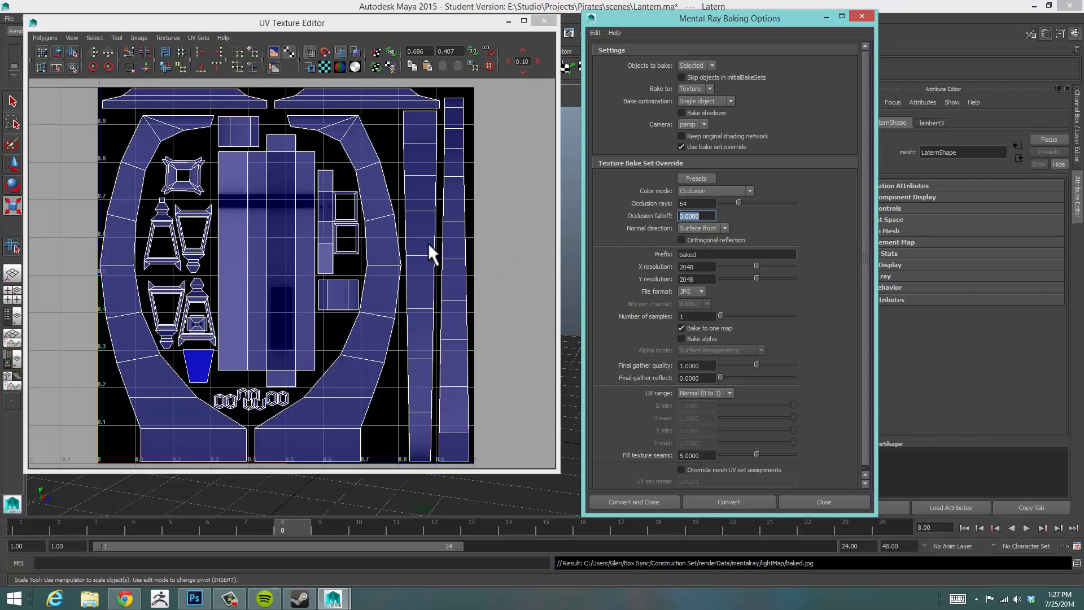
drag(442, 21, 617, 35)
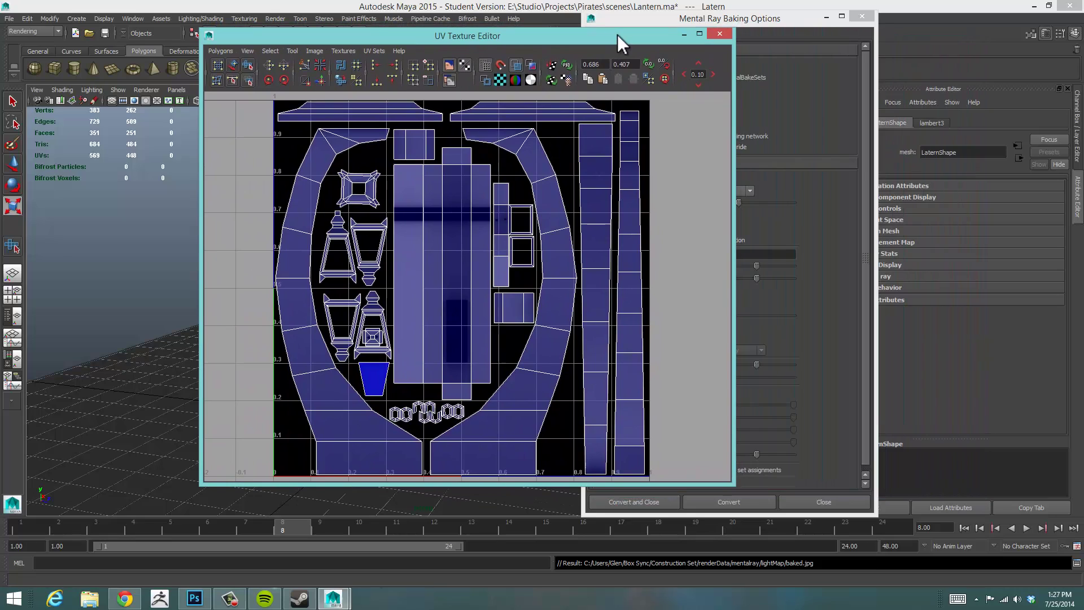
click(683, 34)
- Deselect the lantern post by selecting the ground plane, and examine the new bake along the edges of the curved post
mouse_move(466, 248)
alt+mouse_down()
mouse_move(416, 249)
mouse_move(455, 248)
alt+mouse_up()
scroll(459, 256, up, 3)
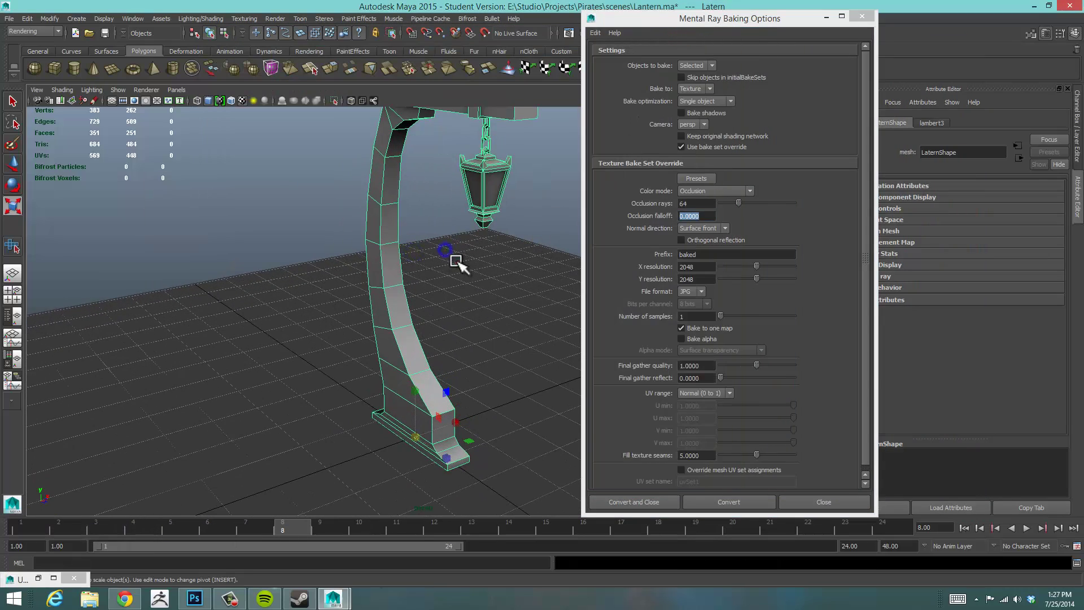
click(457, 261)
alt+drag(436, 208, 416, 280)
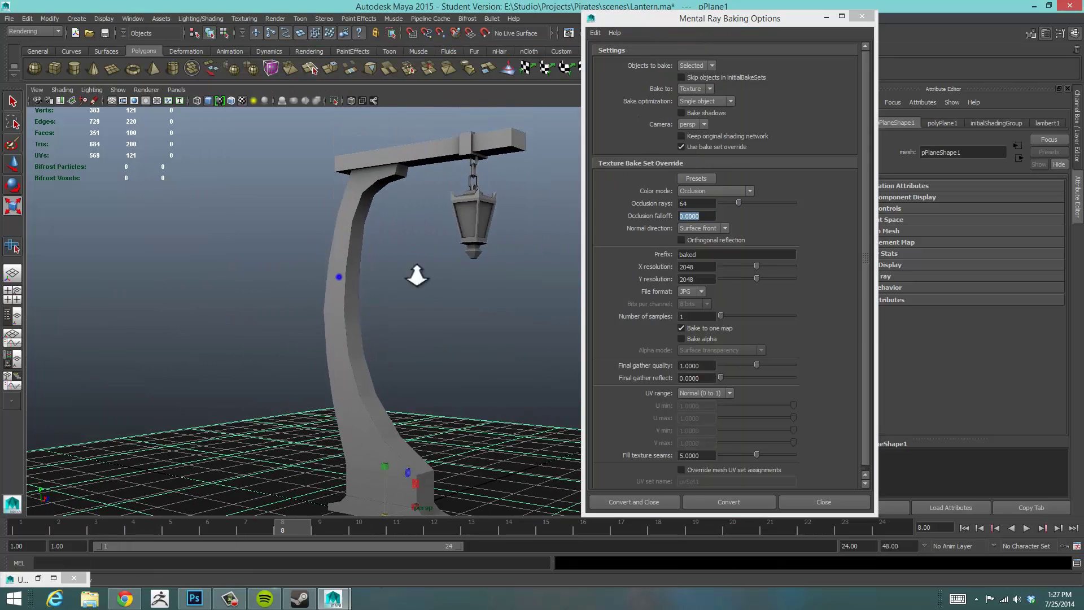
alt+right_drag(416, 280, 539, 315)
alt+middle_drag(464, 334, 485, 254)
alt+right_drag(348, 288, 721, 292)
alt+middle_drag(416, 318, 341, 336)
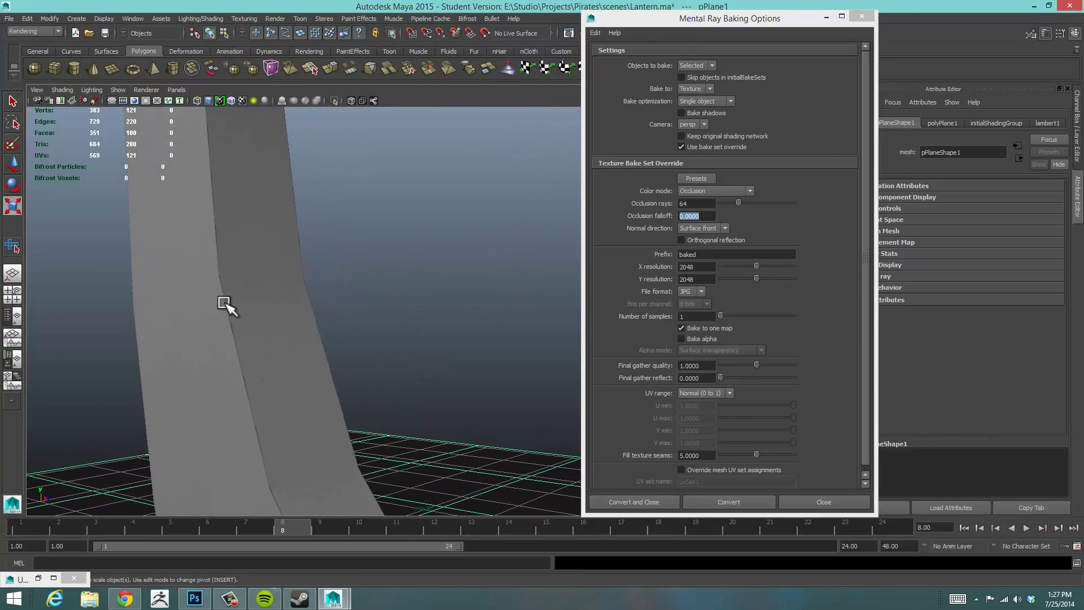
alt+drag(464, 367, 457, 374)
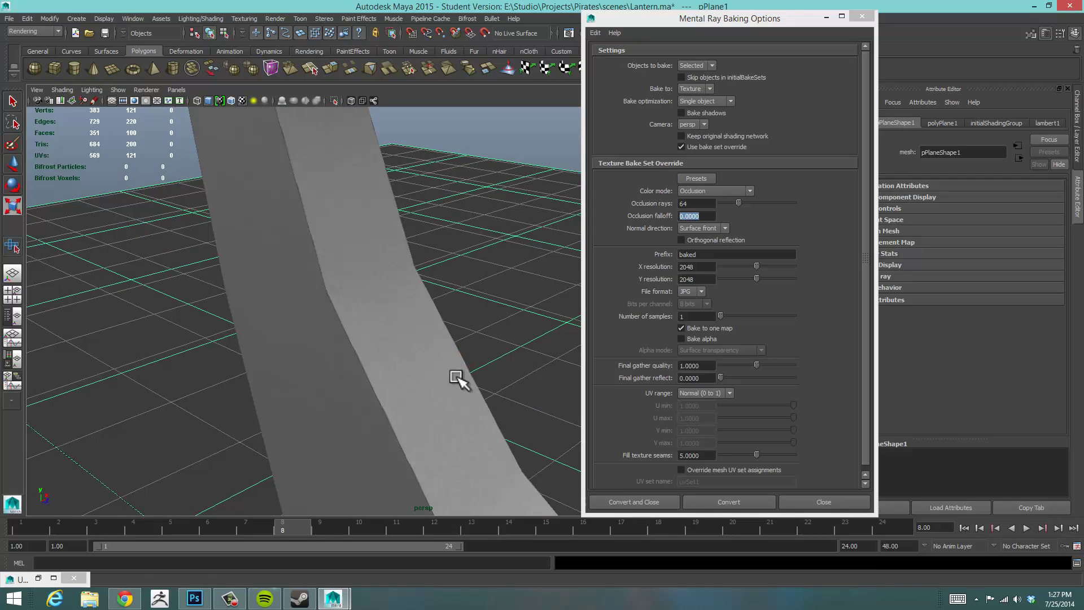
alt+drag(471, 307, 368, 210)
alt+middle_drag(367, 211, 378, 266)
alt+right_drag(378, 266, 358, 346)
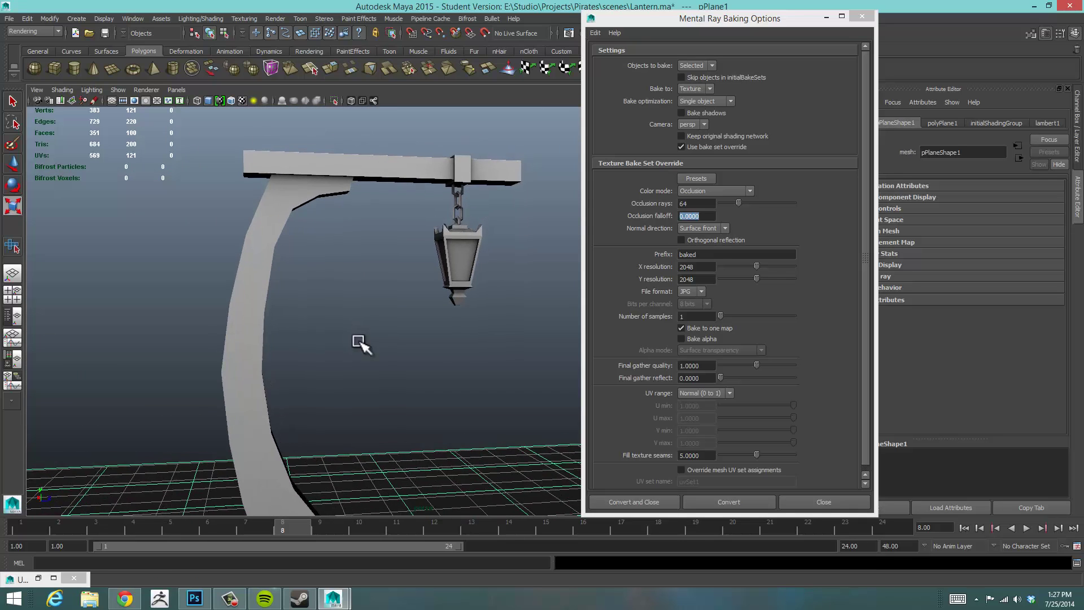
- Examine the new bake on the hanging lantern, its chain and the supporting beam
alt+drag(358, 346, 346, 314)
alt+right_drag(346, 314, 496, 291)
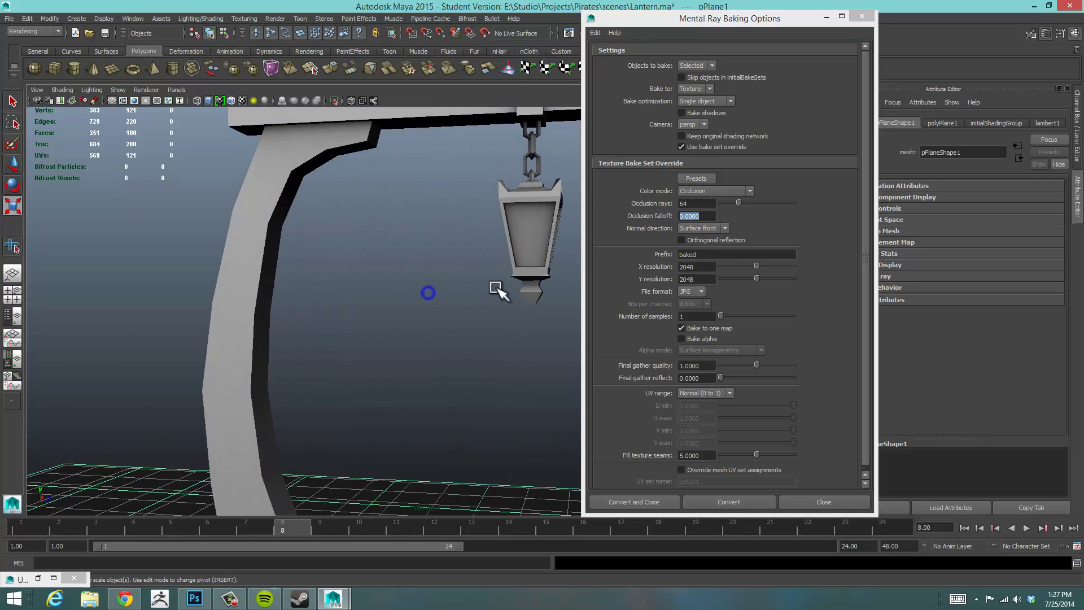
alt+middle_drag(497, 290, 353, 338)
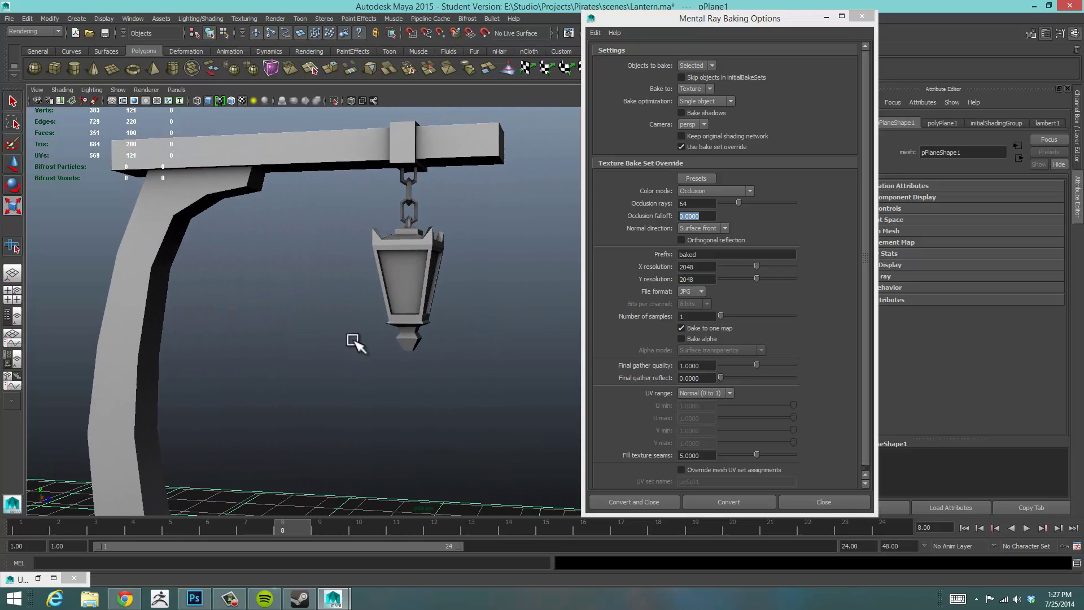
alt+right_drag(354, 339, 401, 235)
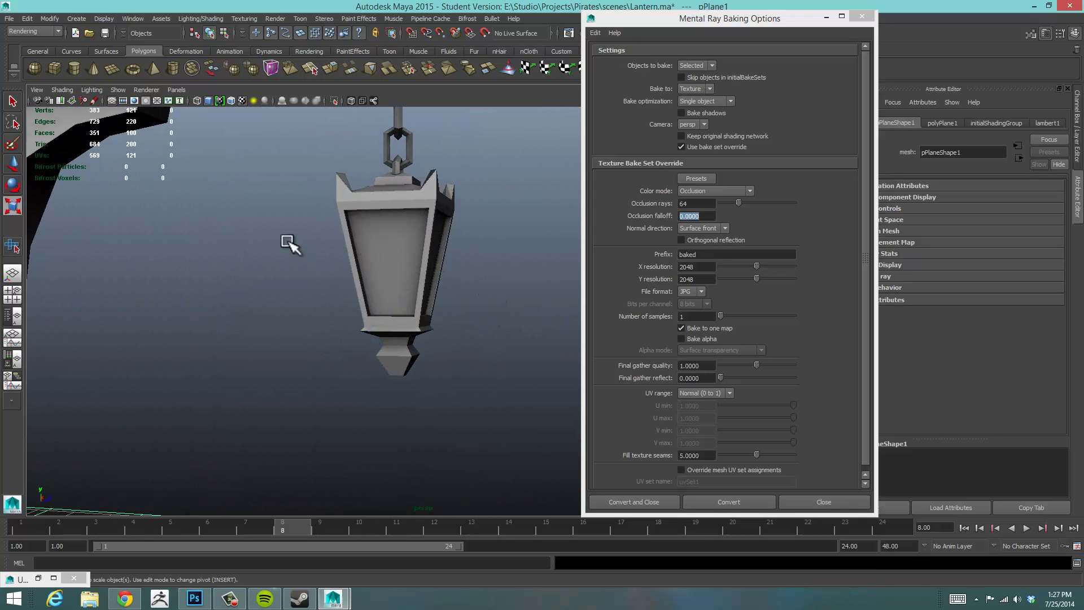
alt+drag(309, 242, 346, 241)
alt+right_drag(451, 239, 291, 243)
alt+drag(291, 243, 240, 255)
- Clear the ground plane selection and set the occlusion falloff to 50 in the texture bake set override
click(682, 204)
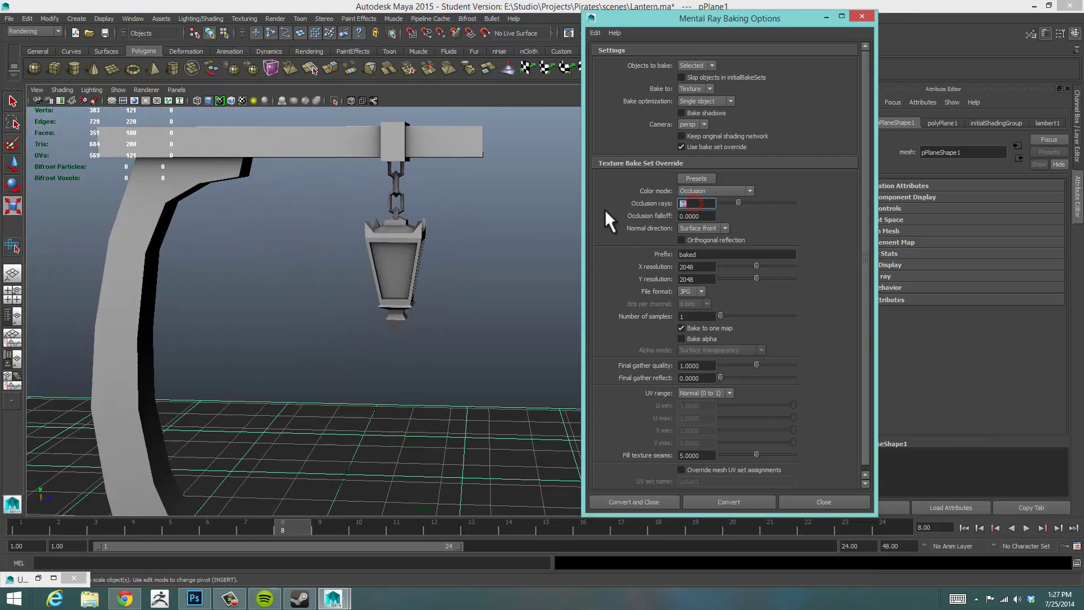
click(708, 215)
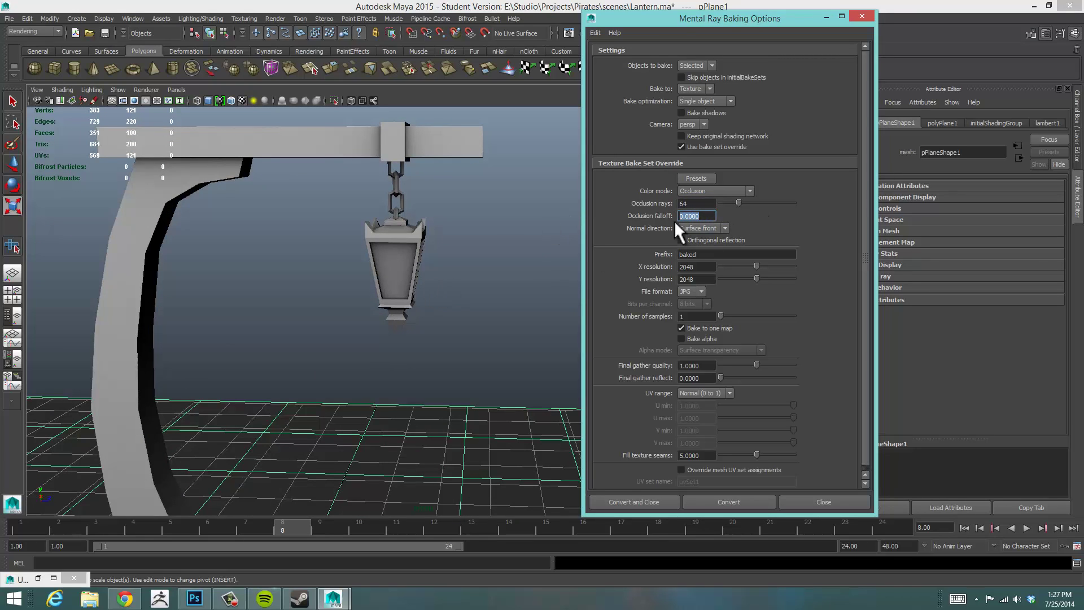
mouse_move(476, 324)
alt+mouse_down()
mouse_move(438, 332)
mouse_move(394, 278)
mouse_move(511, 264)
mouse_move(415, 278)
alt+mouse_up()
key(1)
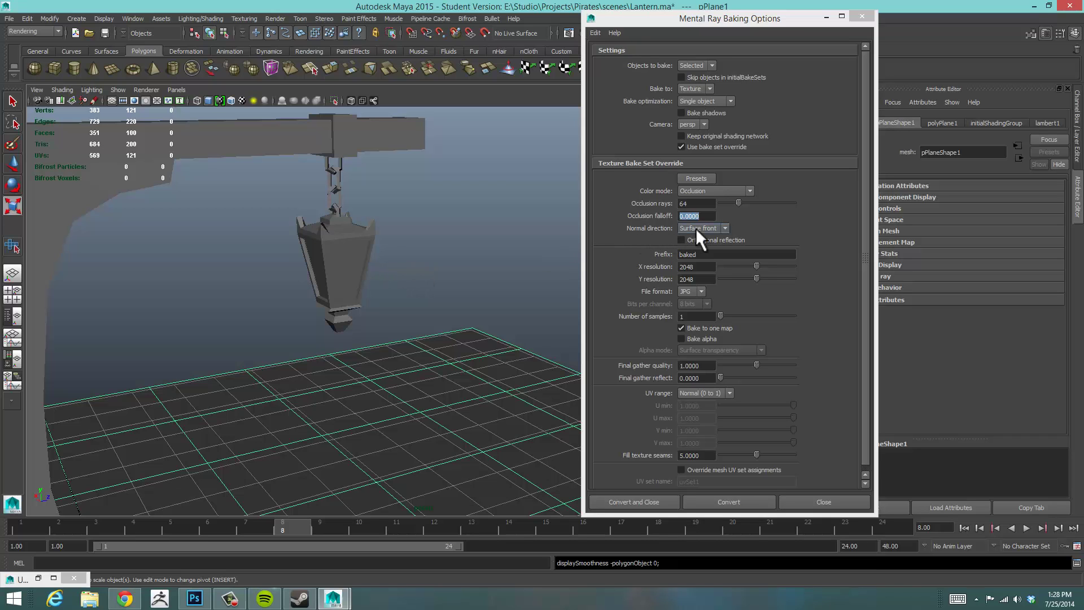
click(502, 234)
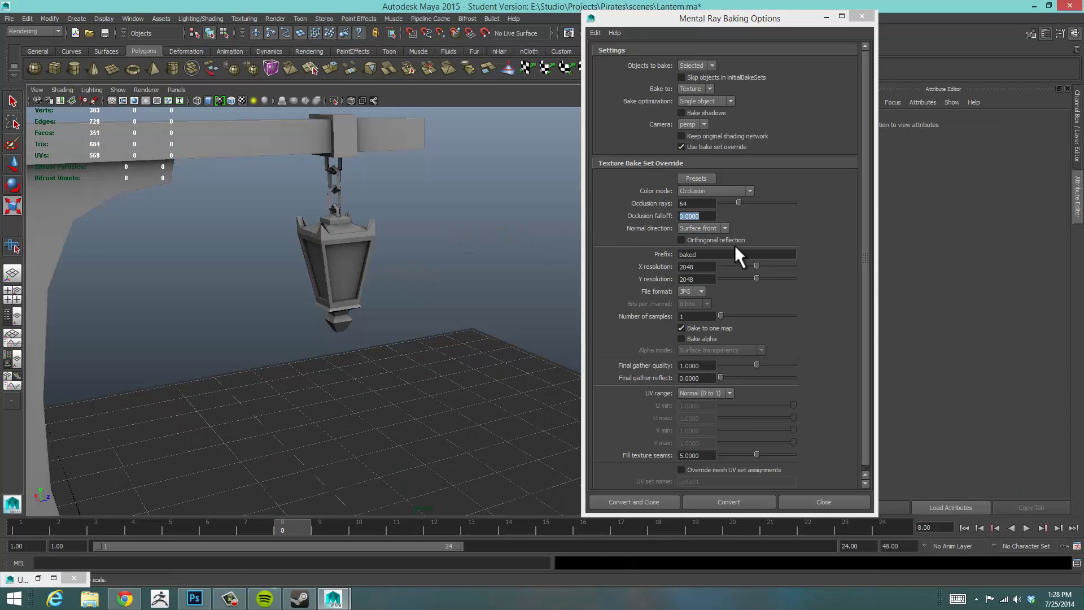
click(707, 217)
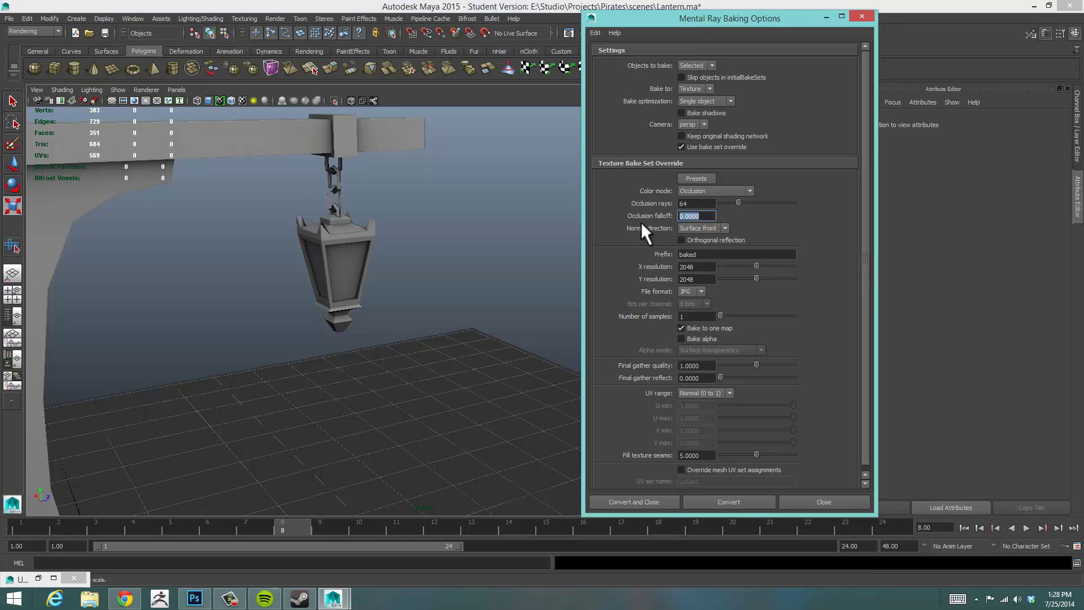
text(50)
key(Return)
- Raise the occlusion rays to 128 for the next bake
click(693, 203)
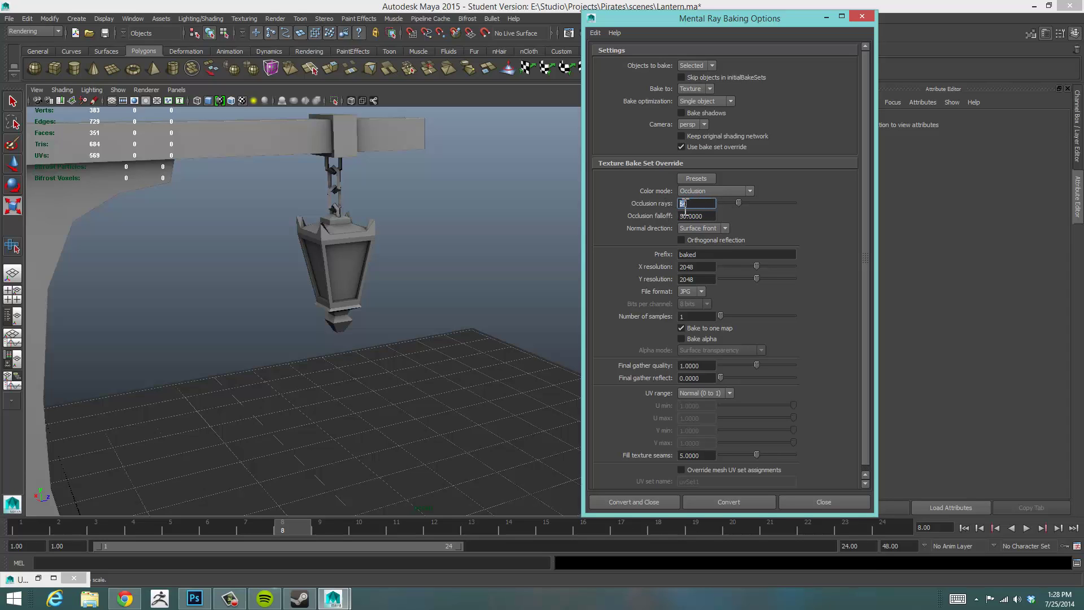
text(128)
key(Return)
drag(863, 186, 861, 220)
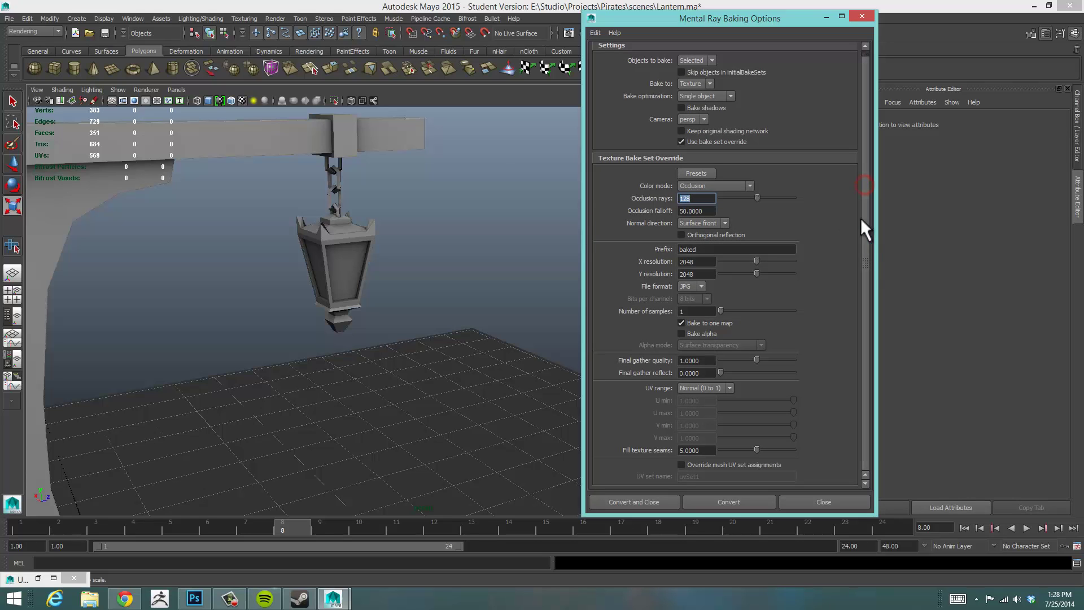
- Move the baking options aside and show the lantern post's UVs in the restored UV Texture Editor
drag(628, 16, 665, 17)
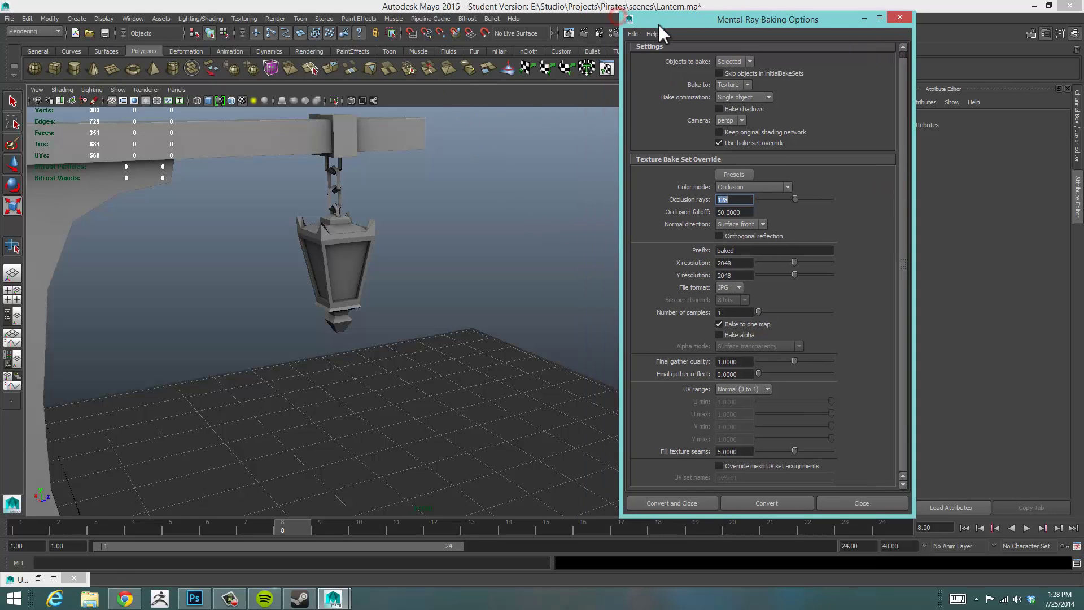
click(37, 578)
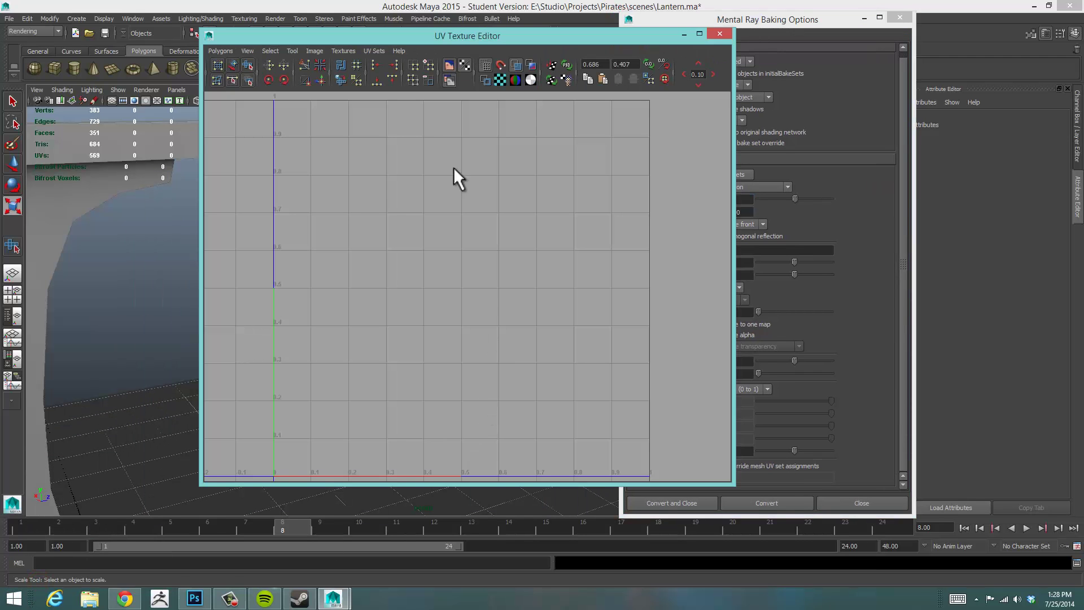
click(126, 139)
- Examine at pixel level the seam padding baked around the edges of the curved post's UV shell and its neighbour
alt+right_drag(518, 333, 692, 340)
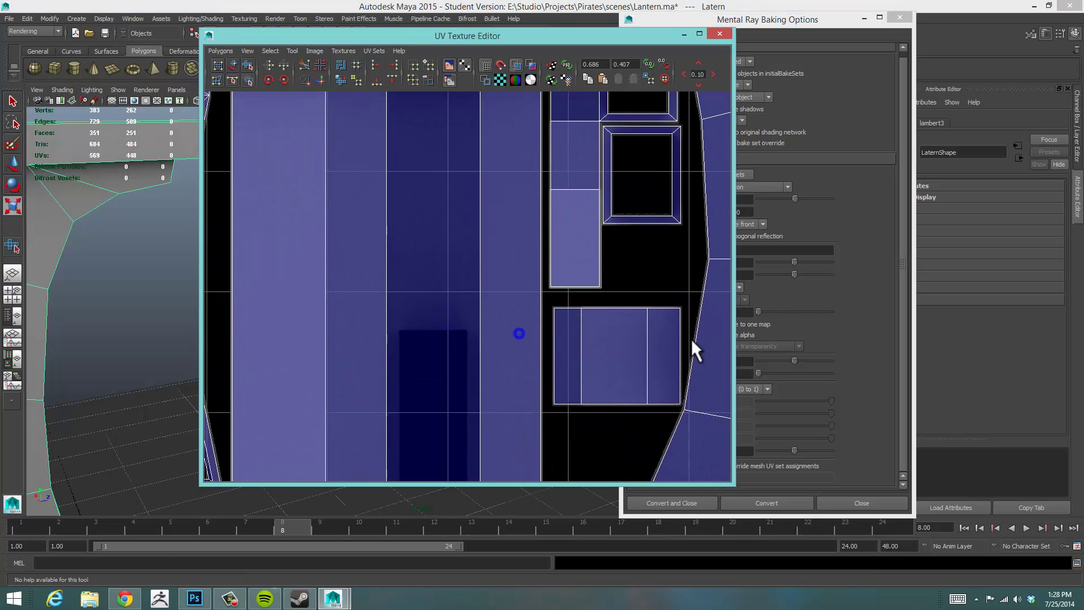
alt+right_drag(570, 360, 676, 358)
alt+middle_drag(674, 351, 482, 200)
alt+right_drag(453, 301, 723, 301)
alt+right_drag(496, 331, 709, 324)
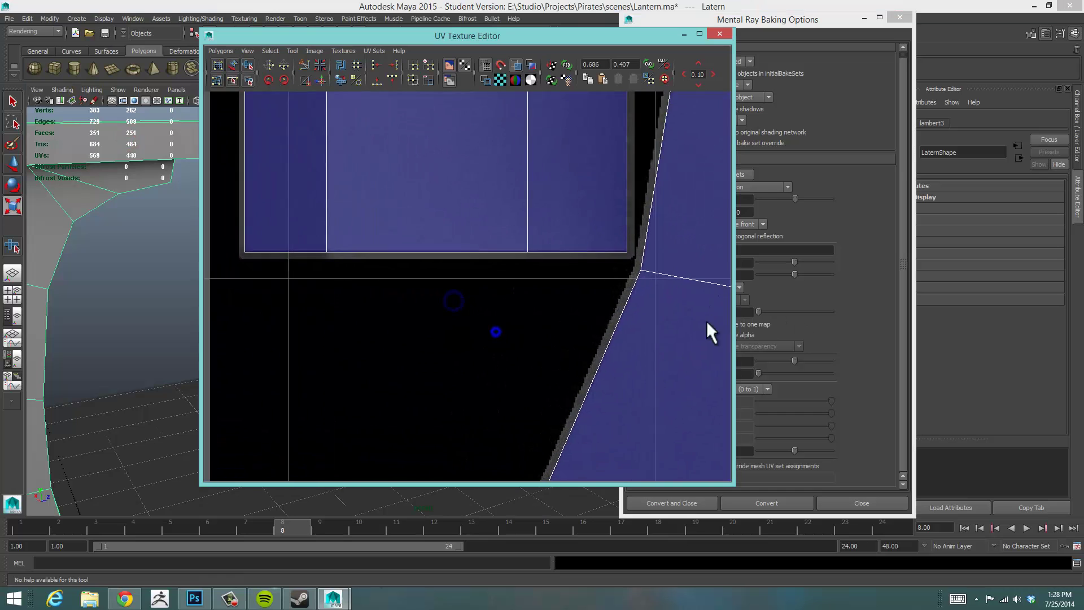
alt+right_drag(595, 329, 733, 322)
scroll(718, 323, down, 1)
alt+middle_drag(718, 323, 662, 277)
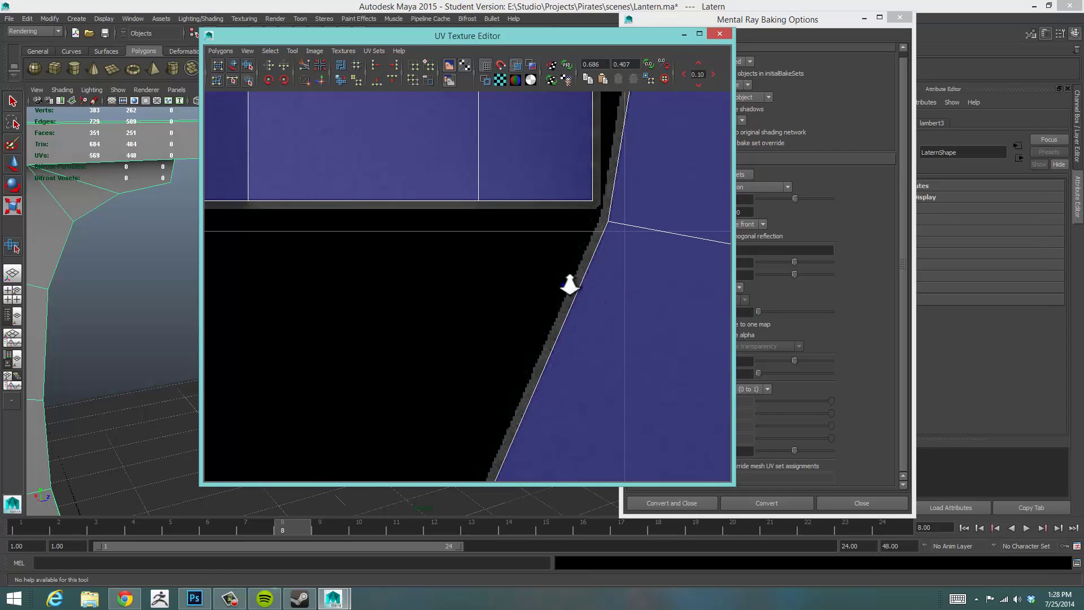
alt+right_drag(569, 285, 668, 285)
alt+middle_drag(606, 279, 469, 240)
alt+right_drag(469, 285, 658, 265)
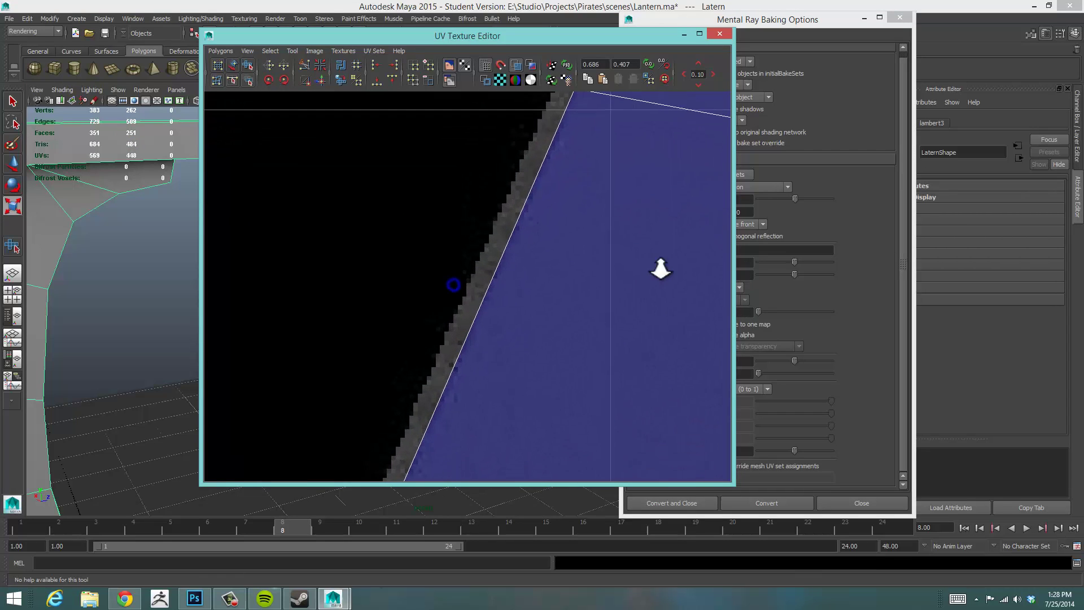
mouse_move(588, 273)
alt+right_down()
mouse_move(689, 266)
mouse_move(591, 261)
mouse_move(517, 273)
alt+right_up()
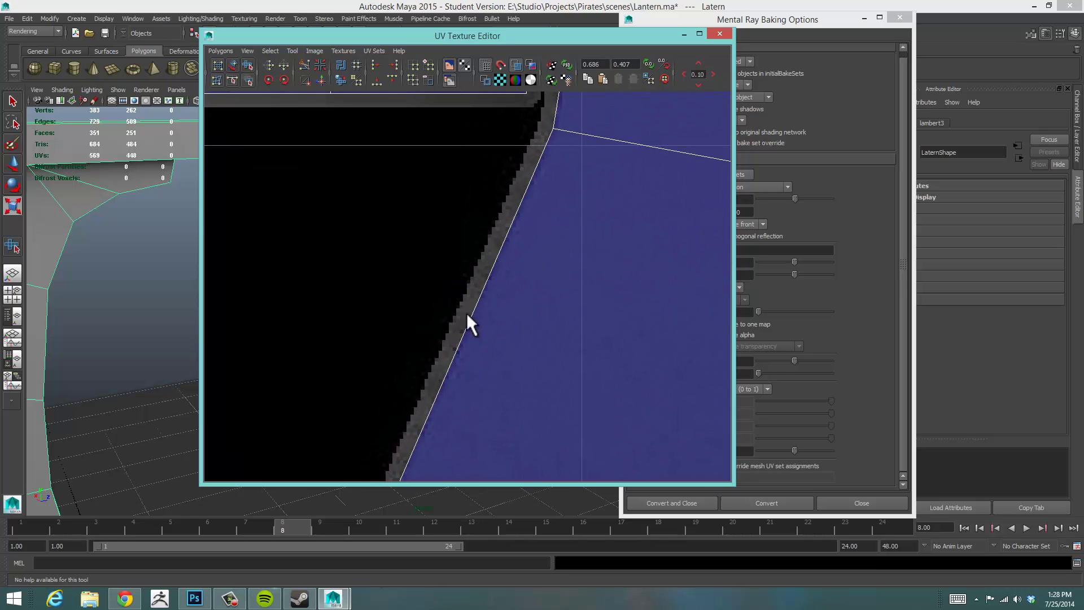
- Follow the seam padding along the curved post's UV outline as far as the chain link shells
alt+middle_drag(412, 404, 521, 189)
alt+middle_drag(528, 377, 635, 95)
alt+right_drag(646, 213, 539, 234)
alt+right_drag(556, 239, 451, 257)
alt+right_drag(524, 285, 375, 310)
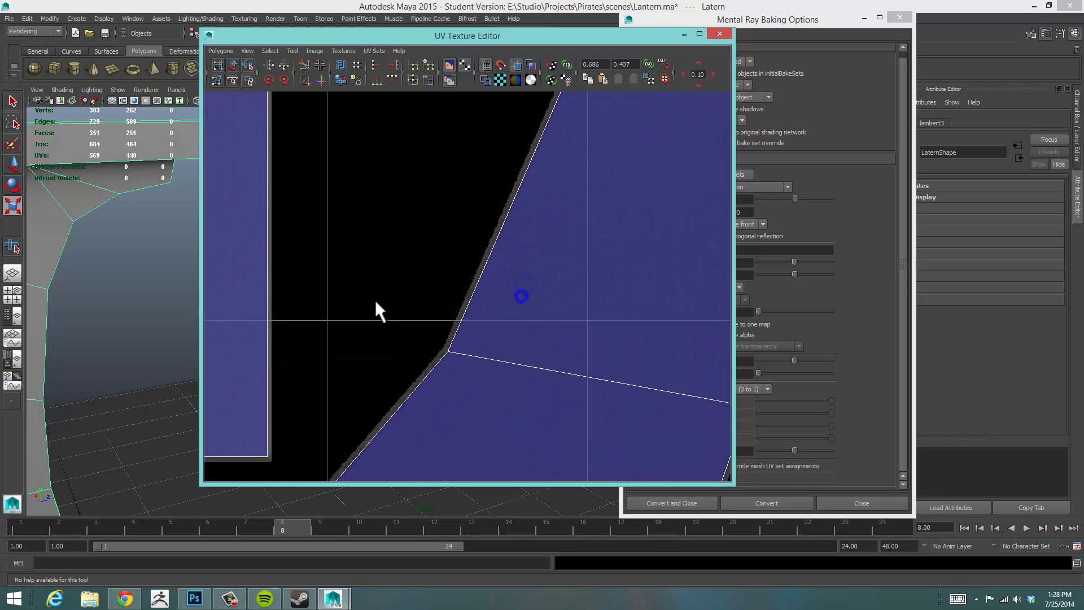
alt+right_drag(500, 314, 435, 353)
alt+middle_drag(435, 353, 569, 244)
mouse_move(480, 353)
alt+middle_down()
mouse_move(617, 244)
mouse_move(580, 247)
alt+middle_up()
alt+right_drag(370, 313, 680, 283)
alt+right_drag(522, 291, 615, 250)
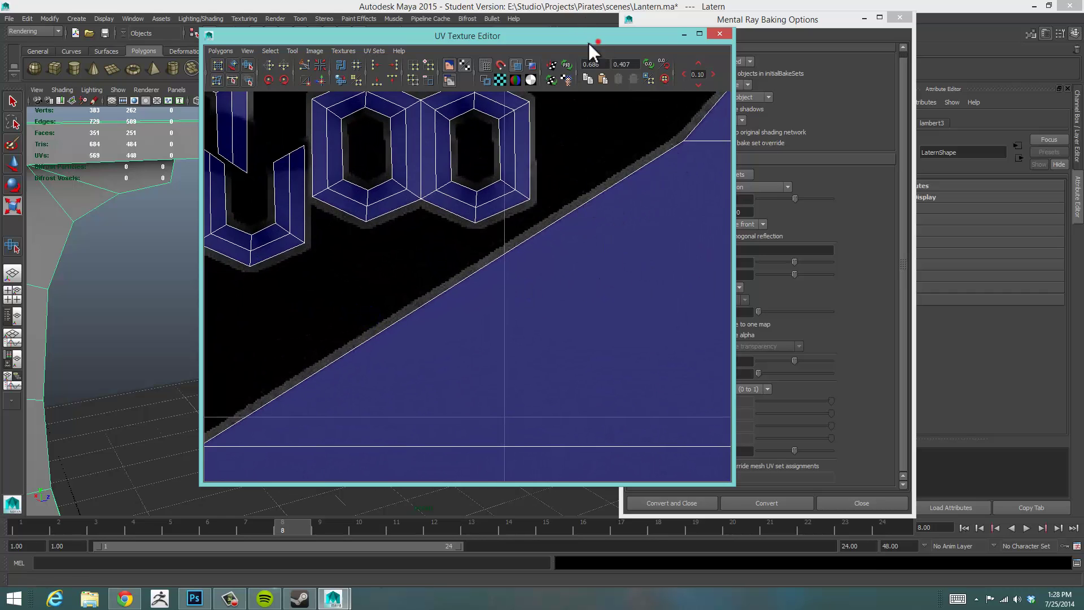
- Place the UV Texture Editor beside the baking options and examine the baked shading on the beam and lantern shells
drag(588, 43, 451, 55)
double_click(725, 201)
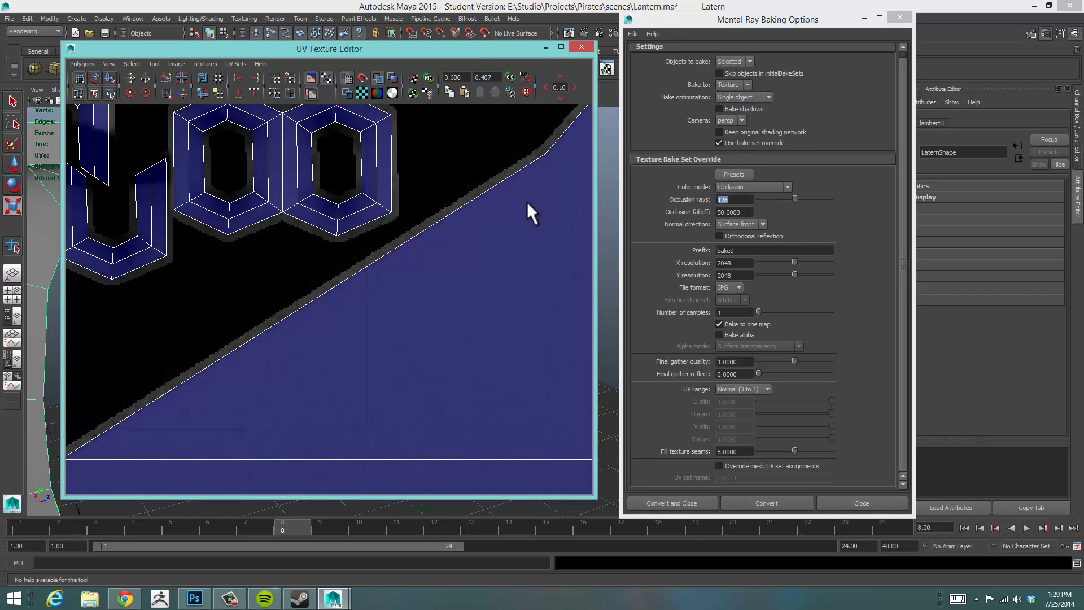
alt+middle_drag(435, 242, 496, 501)
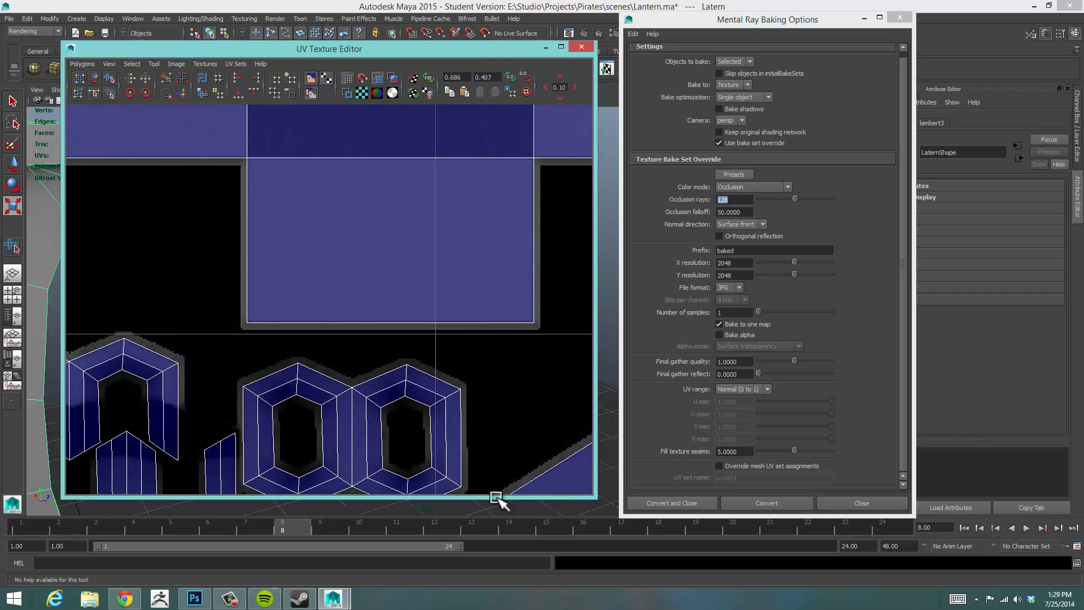
mouse_move(530, 243)
alt+right_down()
mouse_move(508, 261)
mouse_move(449, 190)
mouse_move(382, 193)
mouse_move(416, 237)
mouse_move(455, 358)
alt+right_up()
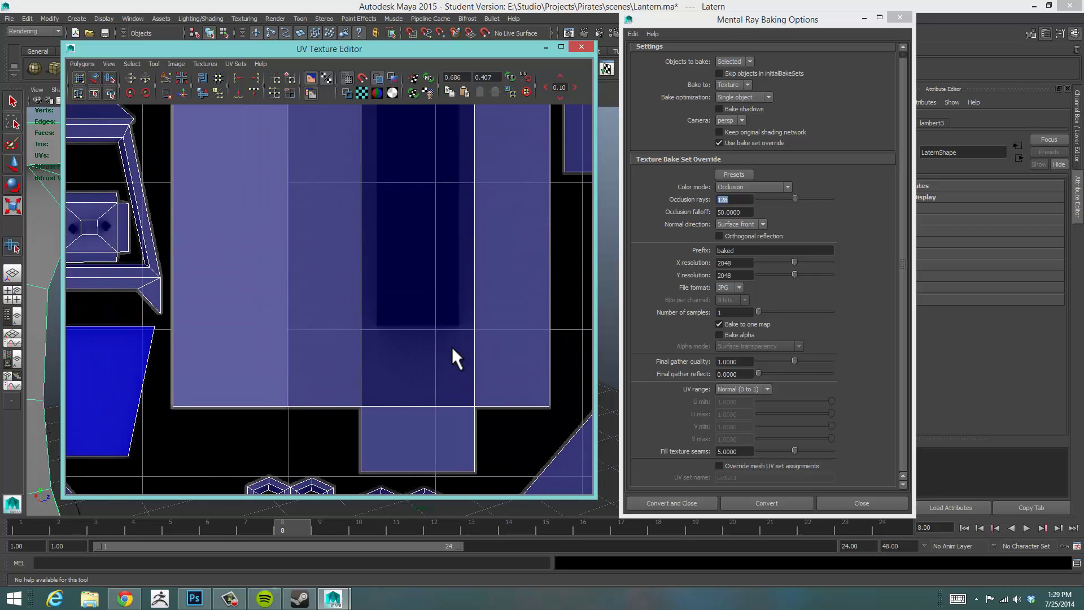
alt+middle_drag(367, 211, 444, 481)
alt+right_drag(490, 170, 476, 160)
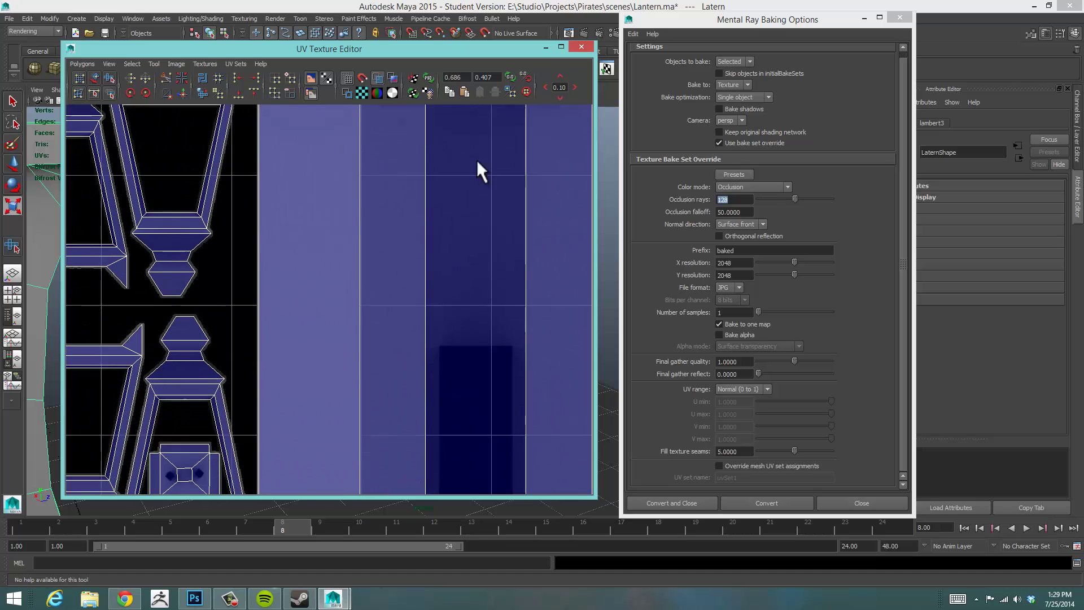
- Minimise the UV Texture Editor and examine the current occlusion on the post and hanging lantern in the viewport
click(541, 48)
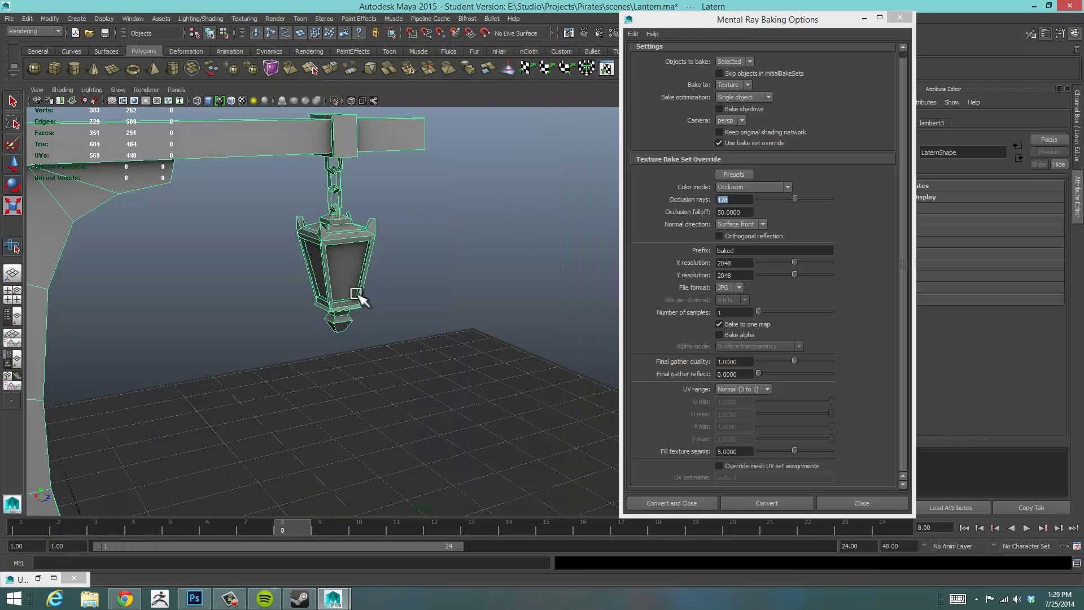
alt+drag(355, 294, 310, 281)
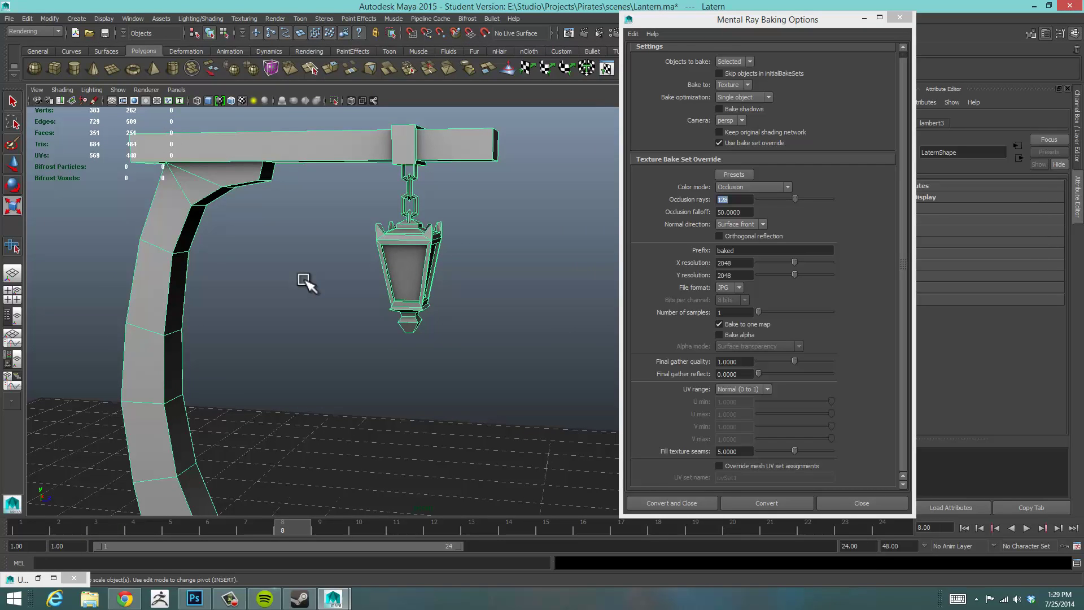
alt+drag(420, 295, 414, 332)
alt+right_drag(414, 331, 415, 337)
alt+middle_drag(416, 337, 404, 307)
alt+right_drag(338, 338, 365, 351)
- Restore the UV Texture Editor and bake the lantern post's occlusion map with 128 rays and a falloff of 50
click(37, 577)
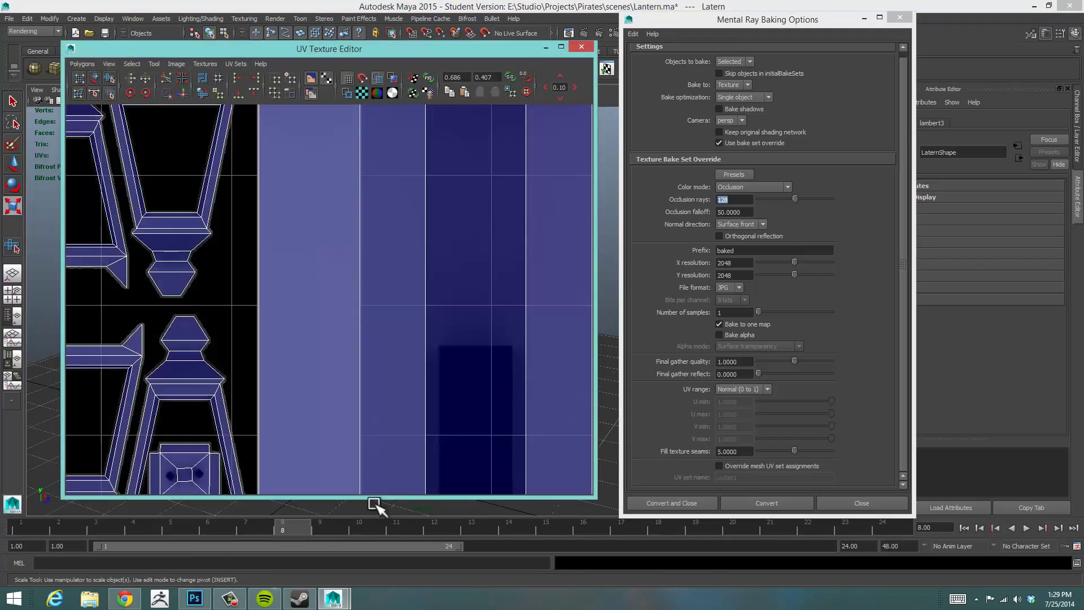
click(782, 503)
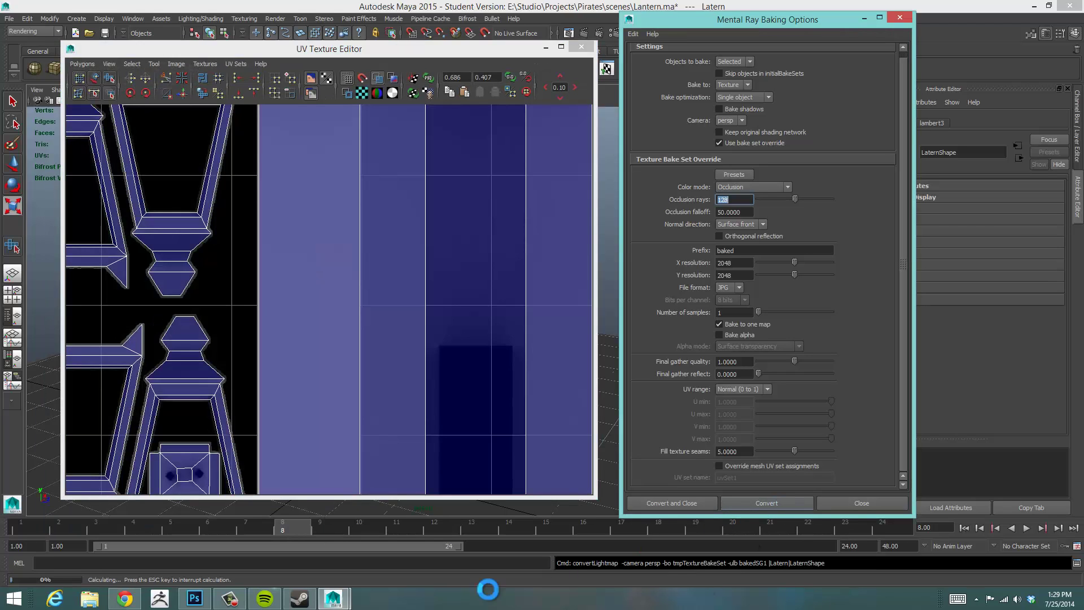
click(232, 600)
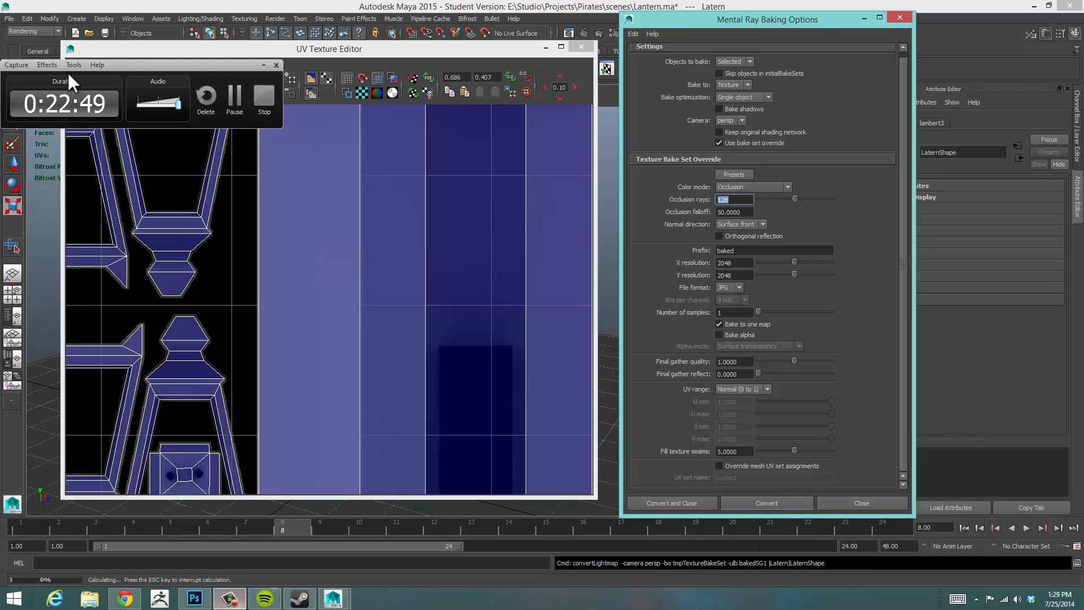
click(235, 96)
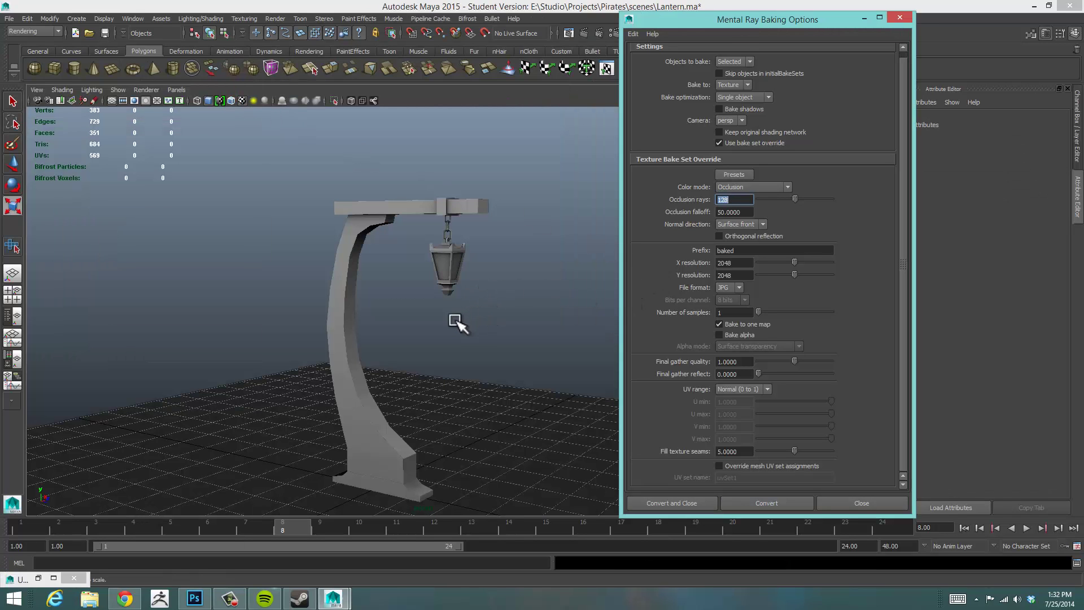
- Examine the new bake on the whole lantern post from several angles
alt+drag(443, 425, 432, 435)
alt+right_drag(405, 454, 484, 445)
alt+right_drag(371, 454, 420, 443)
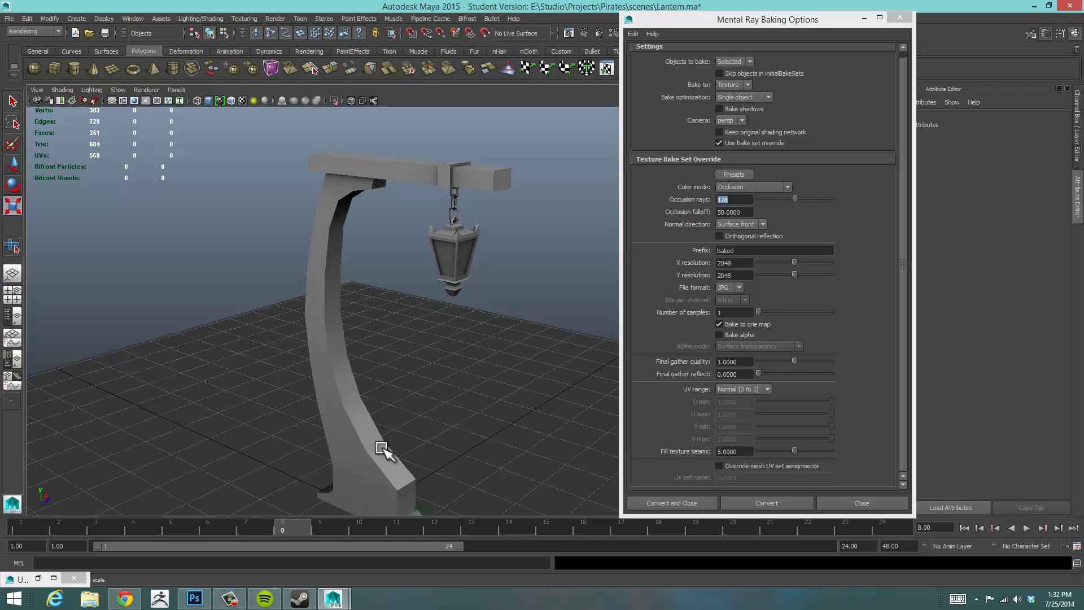
alt+drag(411, 317, 428, 322)
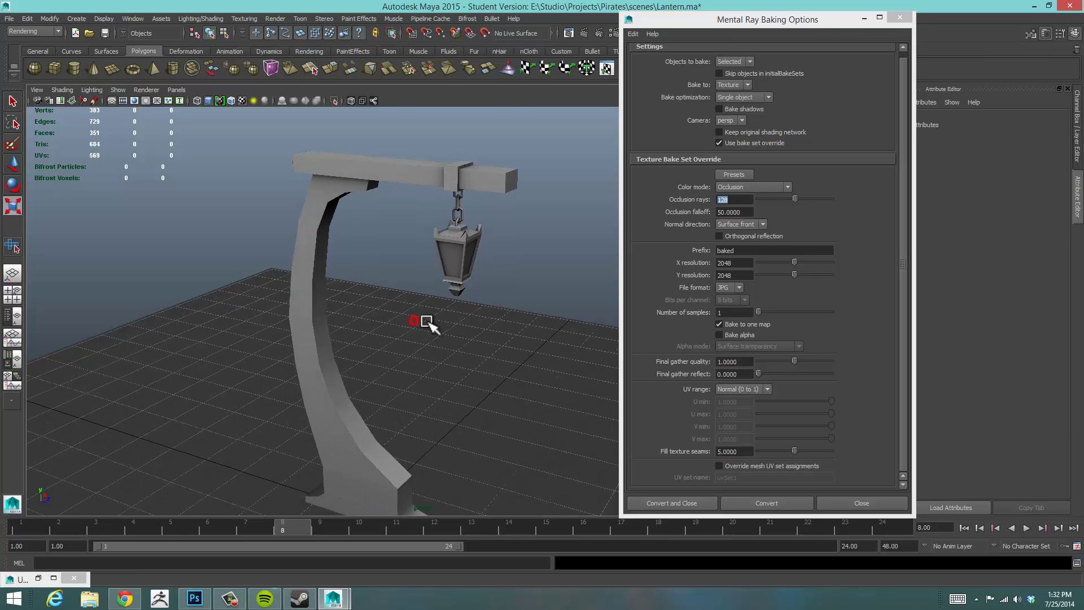
alt+middle_drag(441, 375, 399, 350)
alt+right_drag(379, 352, 391, 348)
alt+drag(391, 349, 388, 287)
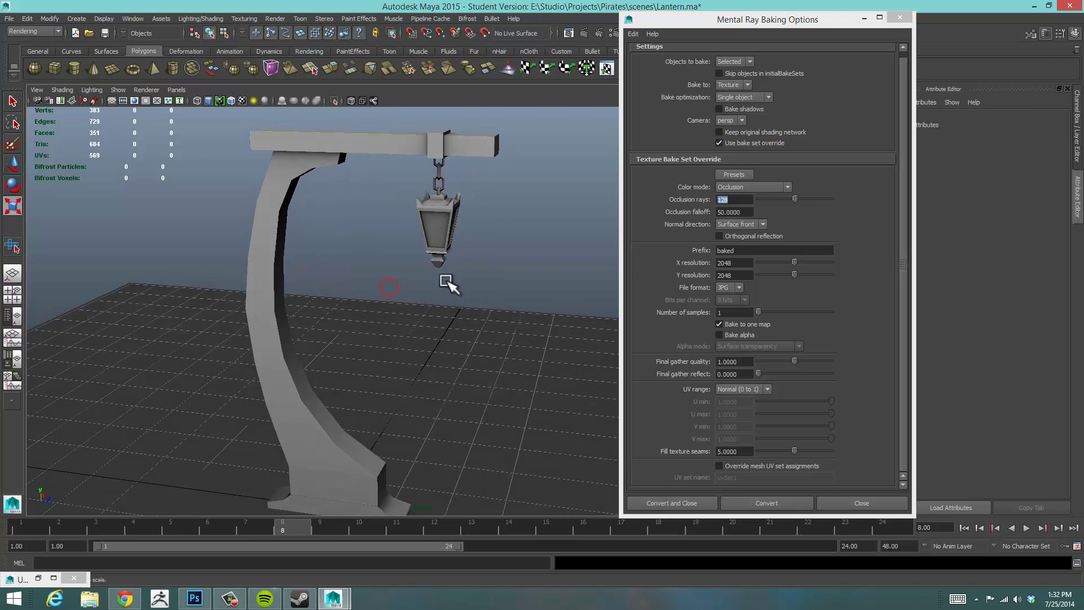
- Inspect the effect of the occlusion falloff up close where the block wraps the beam above the lantern's chain
click(744, 211)
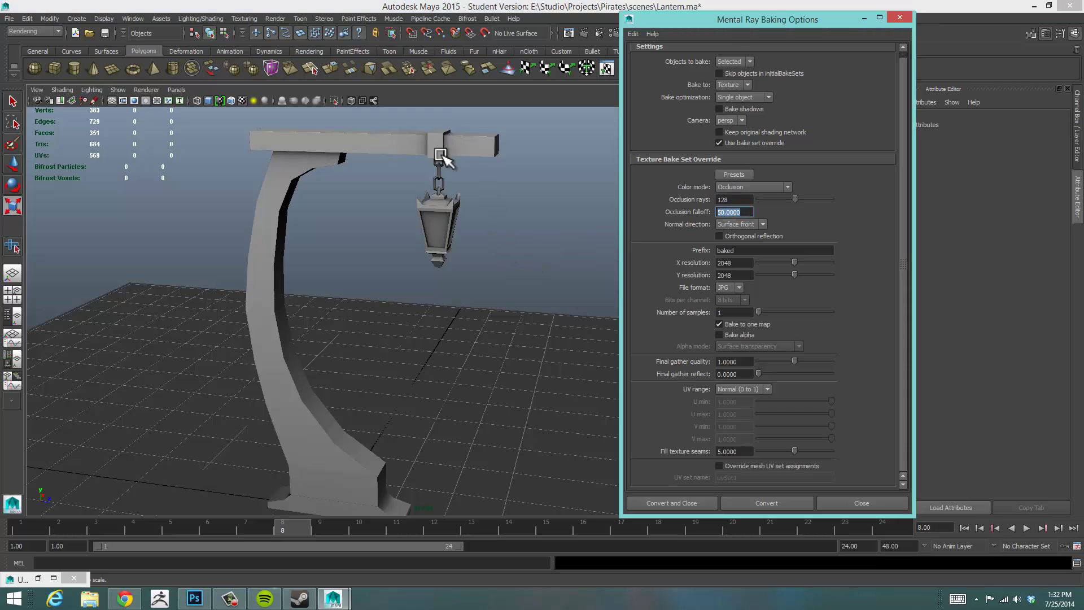
alt+drag(377, 167, 414, 167)
alt+middle_drag(414, 168, 412, 273)
alt+right_drag(327, 269, 584, 235)
alt+middle_drag(433, 228, 431, 300)
alt+right_drag(424, 263, 475, 250)
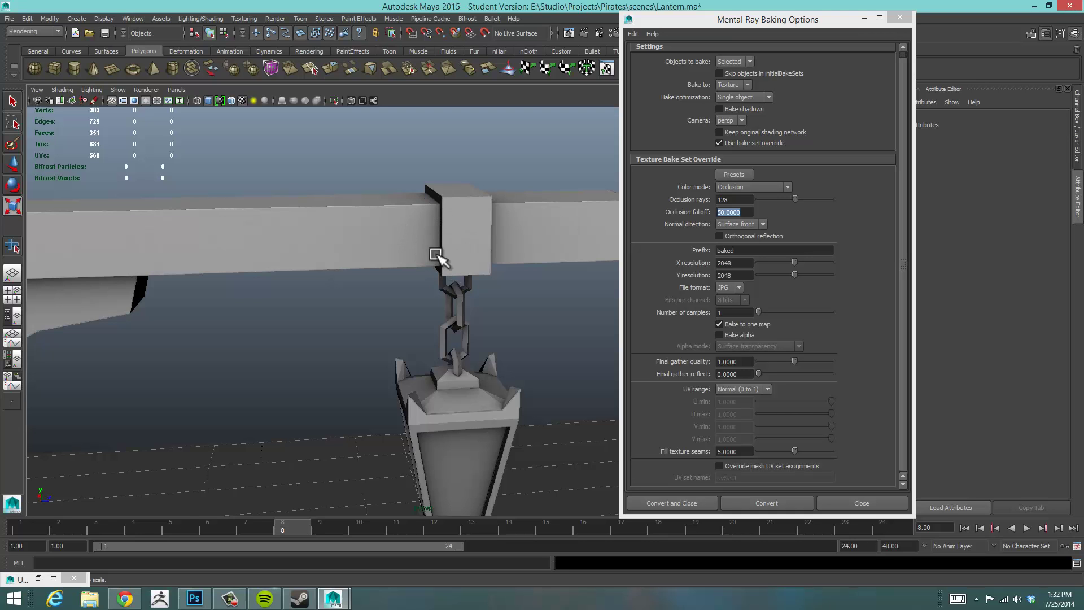
alt+middle_drag(514, 365, 514, 272)
alt+right_drag(558, 291, 333, 342)
alt+middle_drag(339, 346, 345, 309)
alt+right_drag(345, 309, 375, 310)
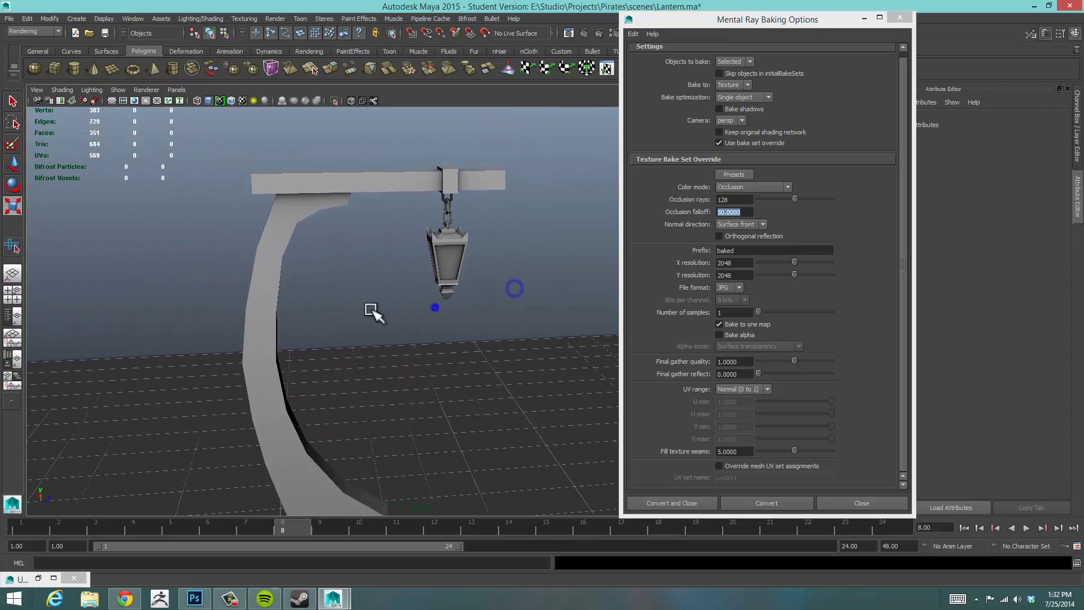
- Review the whole baked post from the other side and close the mental ray baking options
alt+drag(374, 310, 475, 301)
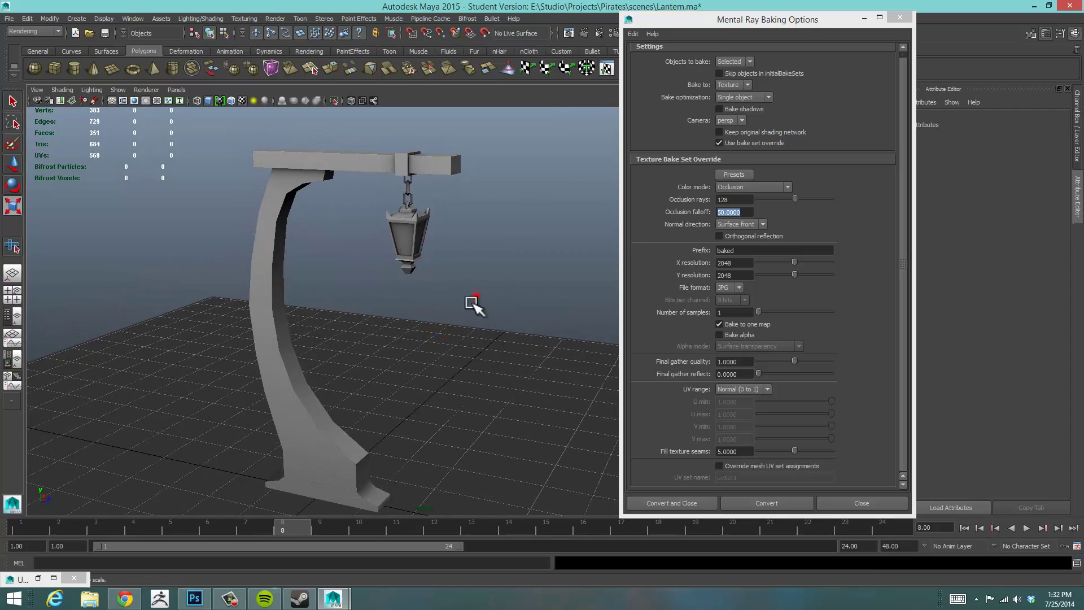
alt+drag(411, 363, 406, 360)
alt+middle_drag(443, 354, 448, 346)
alt+drag(448, 347, 433, 346)
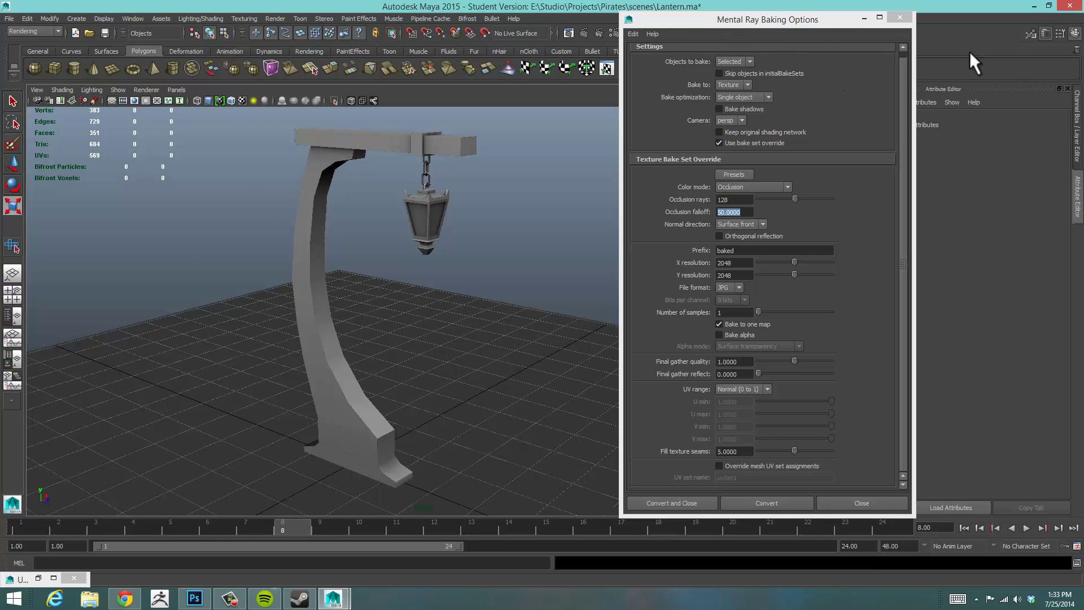
click(899, 18)
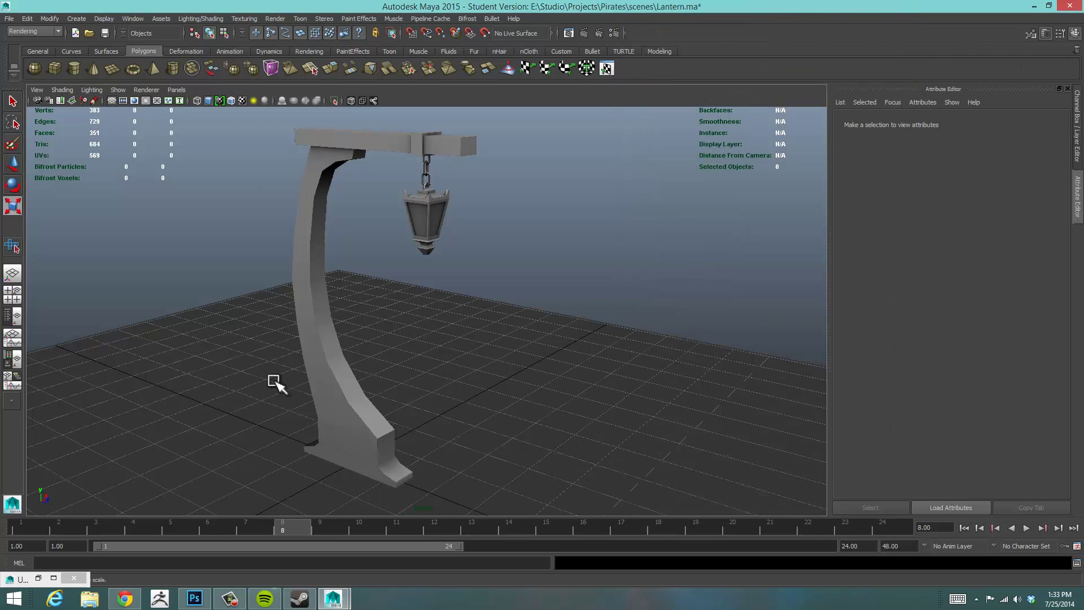
- Select the lantern post, show its baked lambert4 material attributes, and widen the Attribute Editor
mouse_move(283, 307)
alt+mouse_down()
mouse_move(308, 287)
mouse_move(289, 319)
alt+mouse_up()
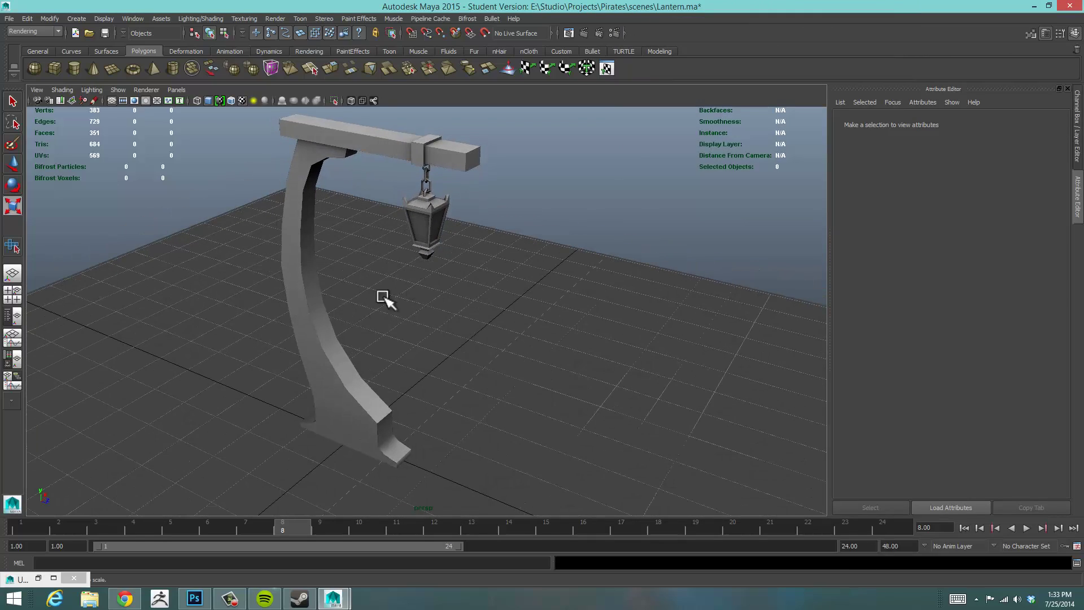
alt+drag(441, 300, 445, 298)
alt+middle_drag(448, 285, 443, 303)
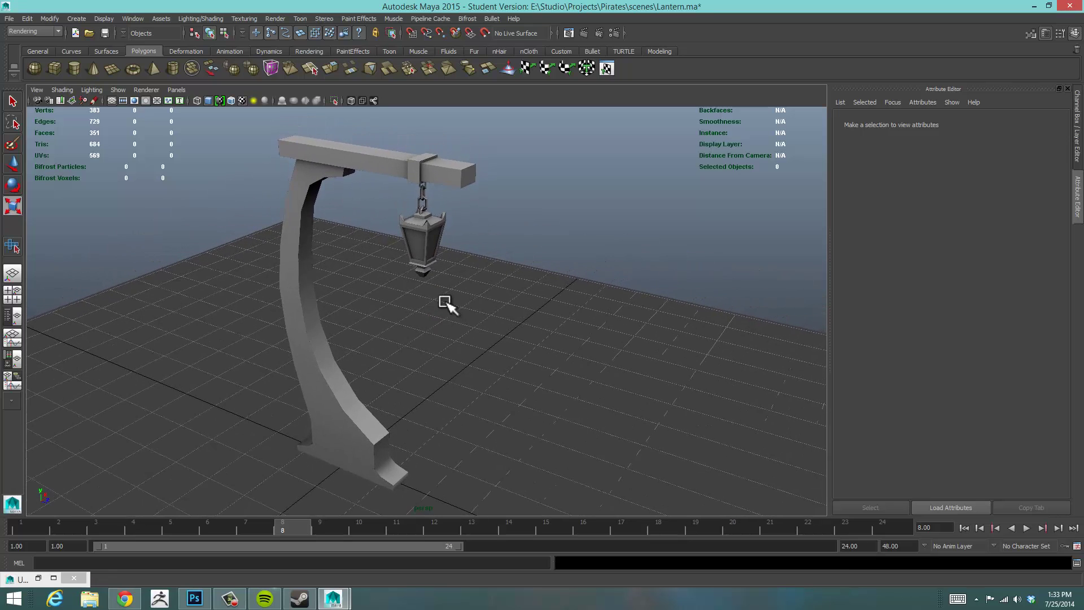
alt+right_drag(443, 303, 461, 301)
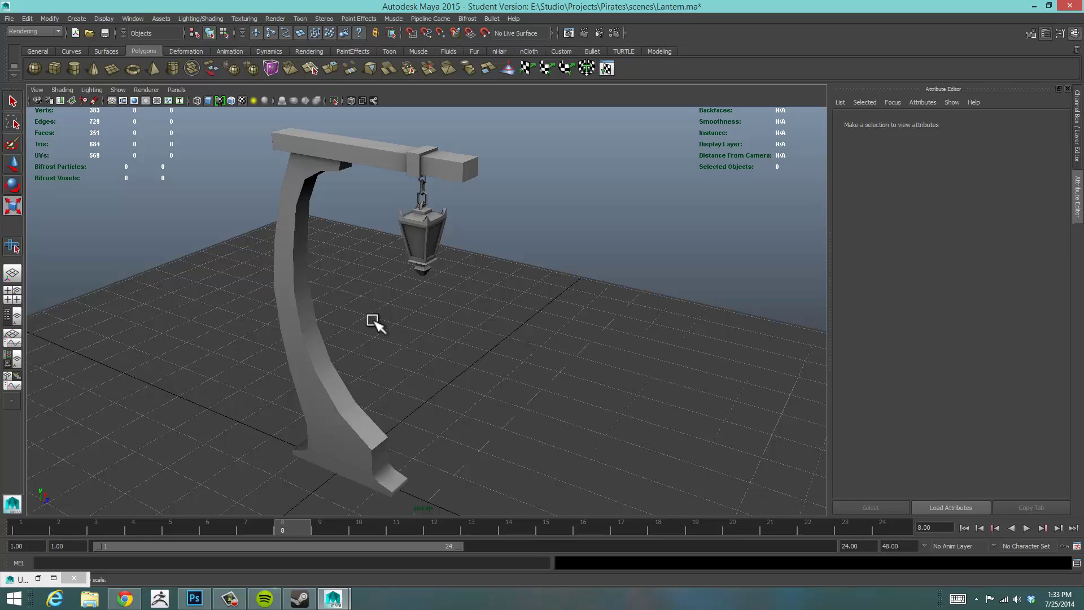
alt+drag(476, 341, 513, 342)
click(334, 237)
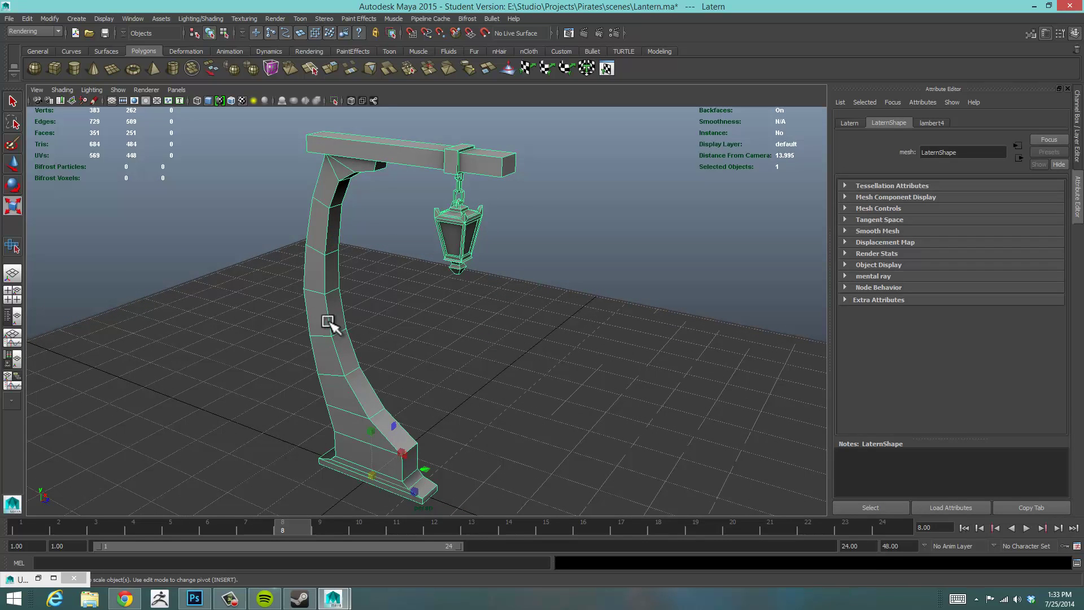
right_drag(324, 274, 324, 483)
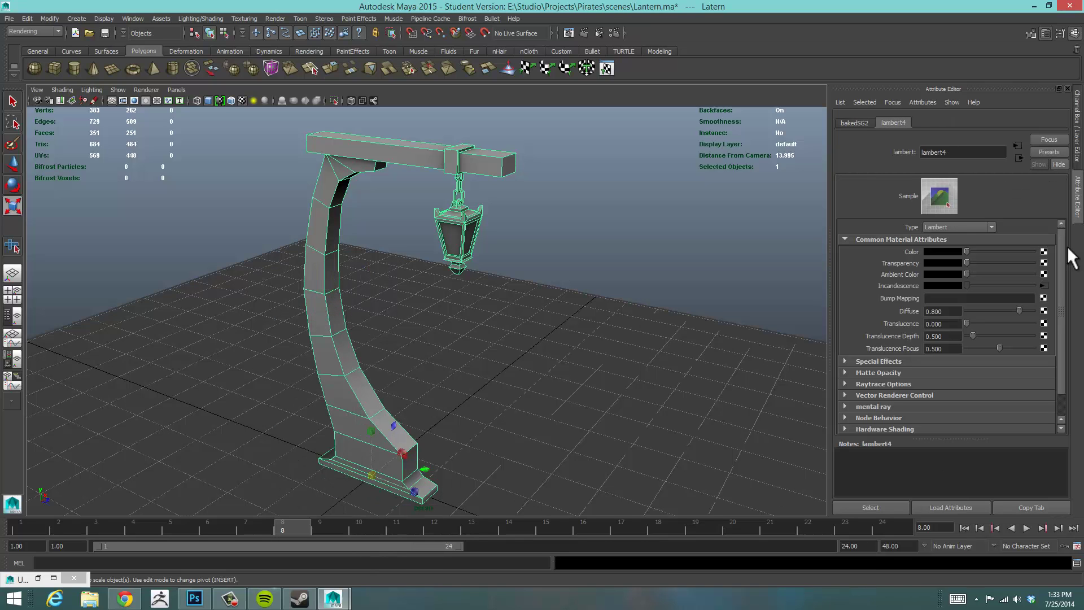
drag(830, 254, 779, 257)
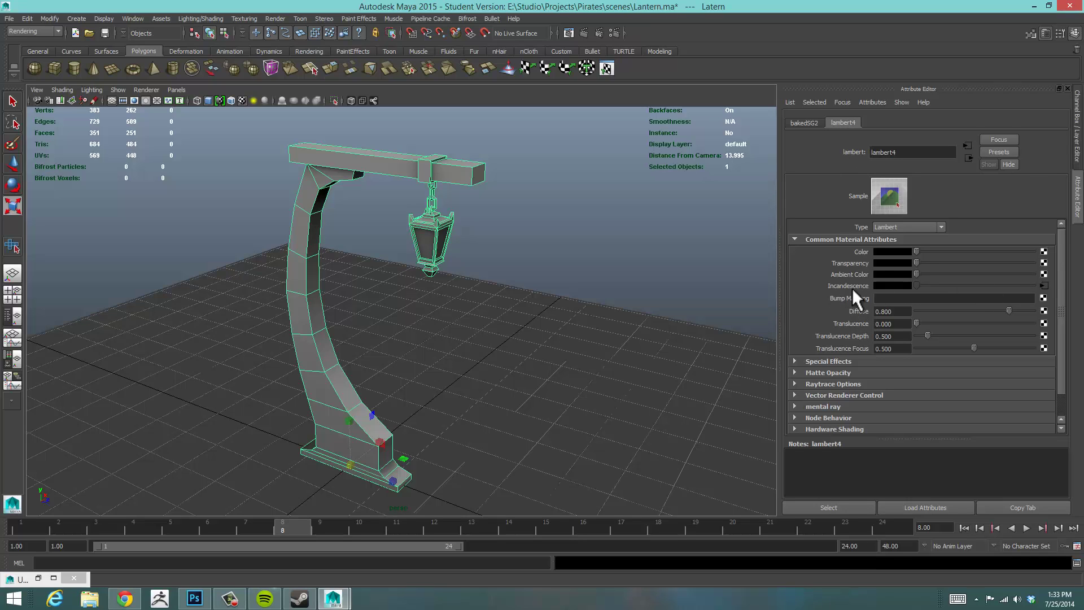
- Open the file texture feeding the material's incandescence and browse for its image in the lightMap folder
click(1042, 286)
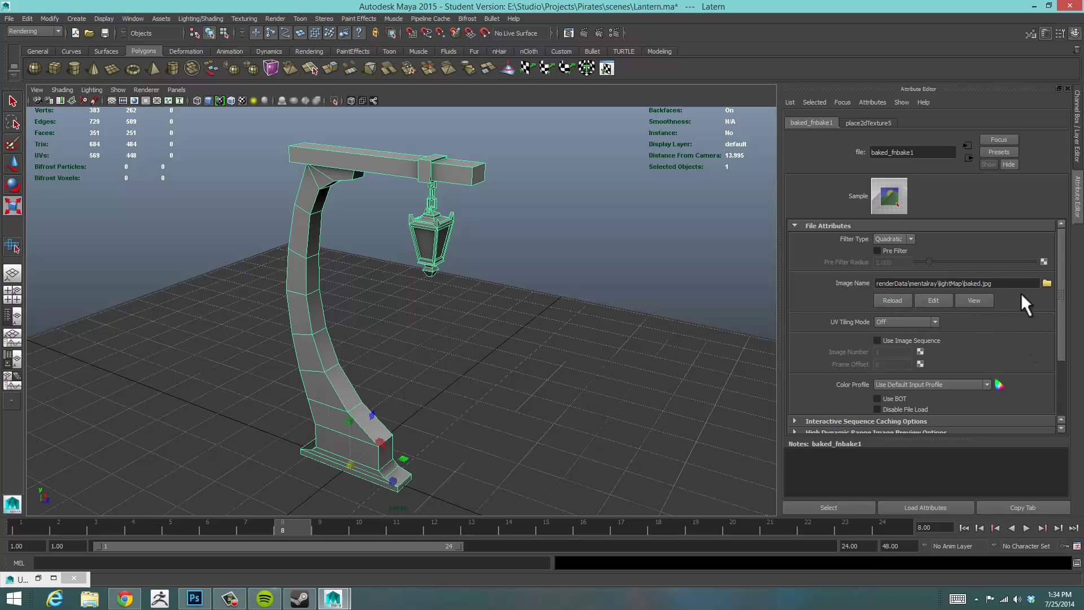
scroll(1060, 263, down, 1)
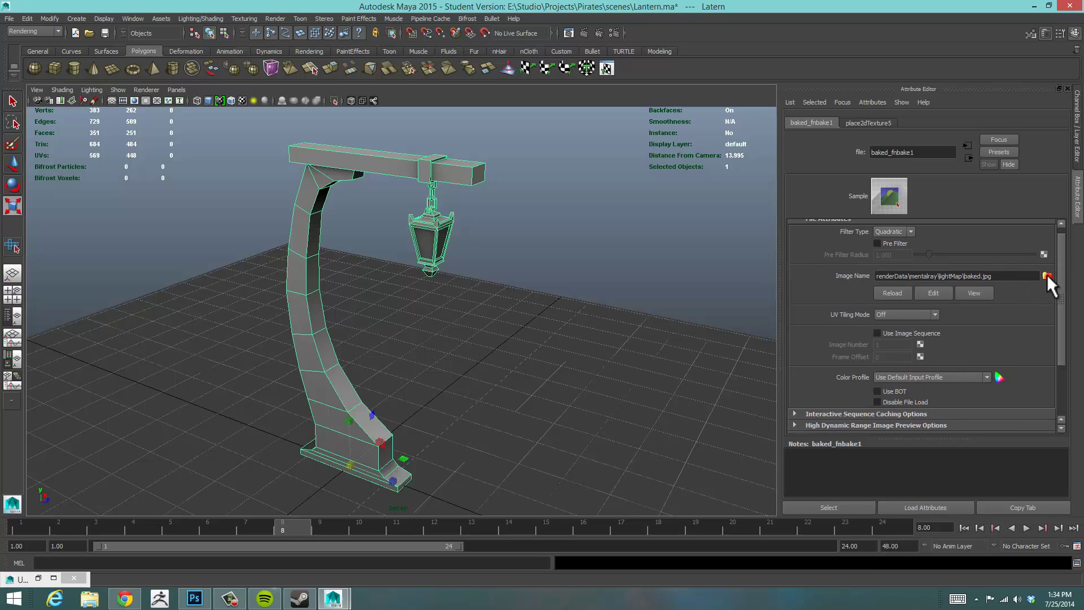
click(1047, 275)
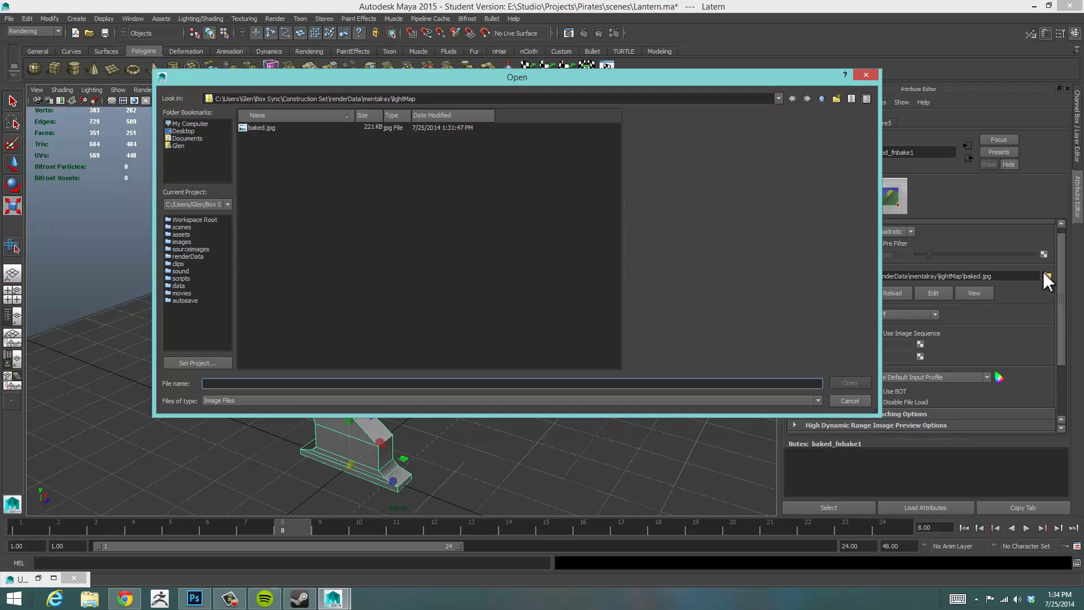
drag(610, 81, 765, 71)
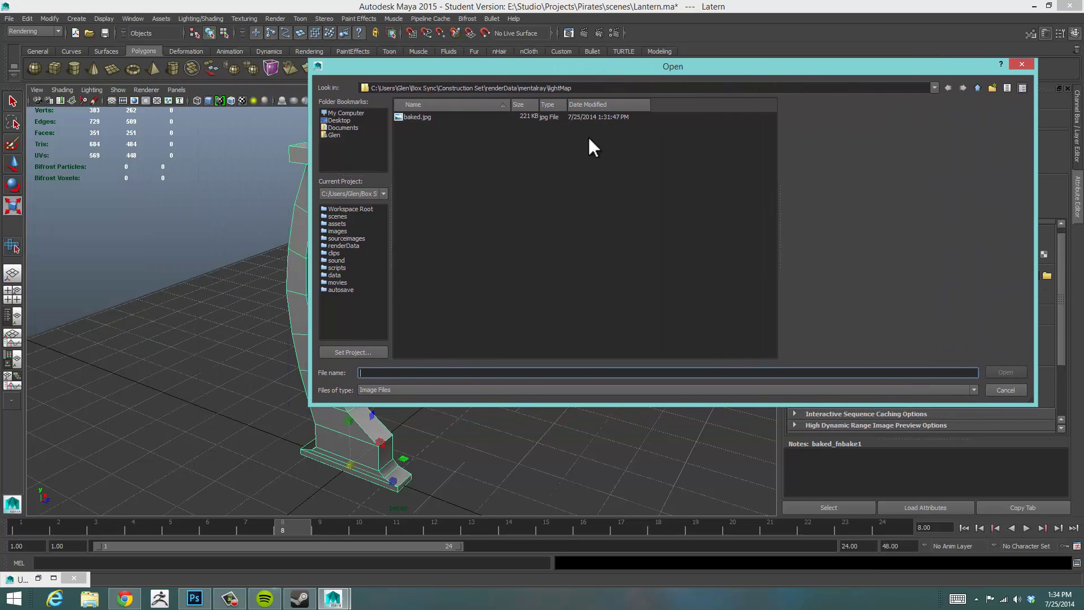
- Copy the baked.jpg file from the lightMap folder and switch to Photoshop
right_click(409, 115)
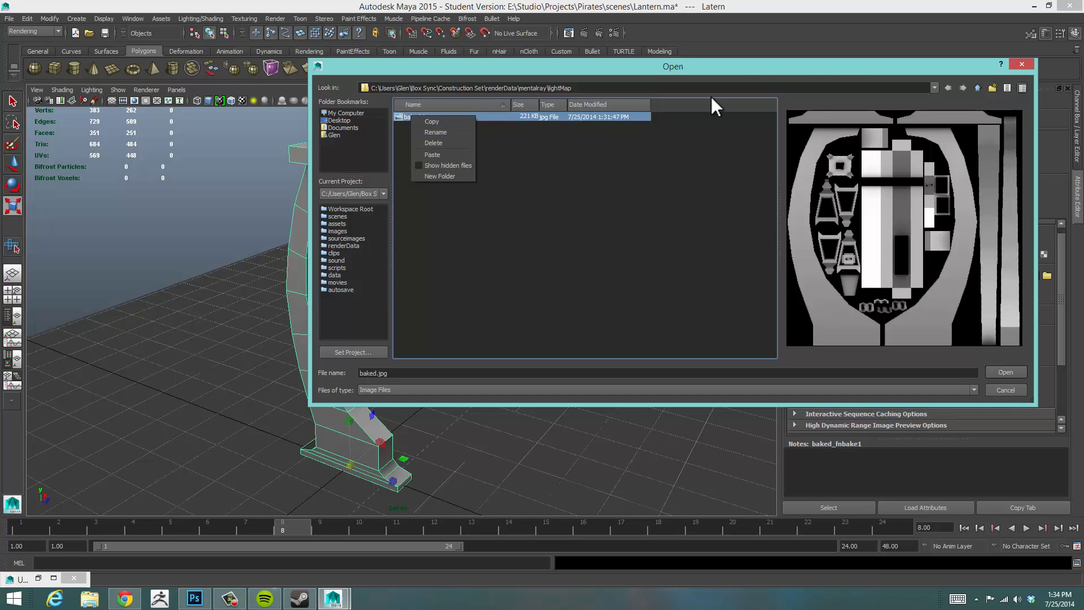
click(835, 67)
drag(754, 72, 715, 70)
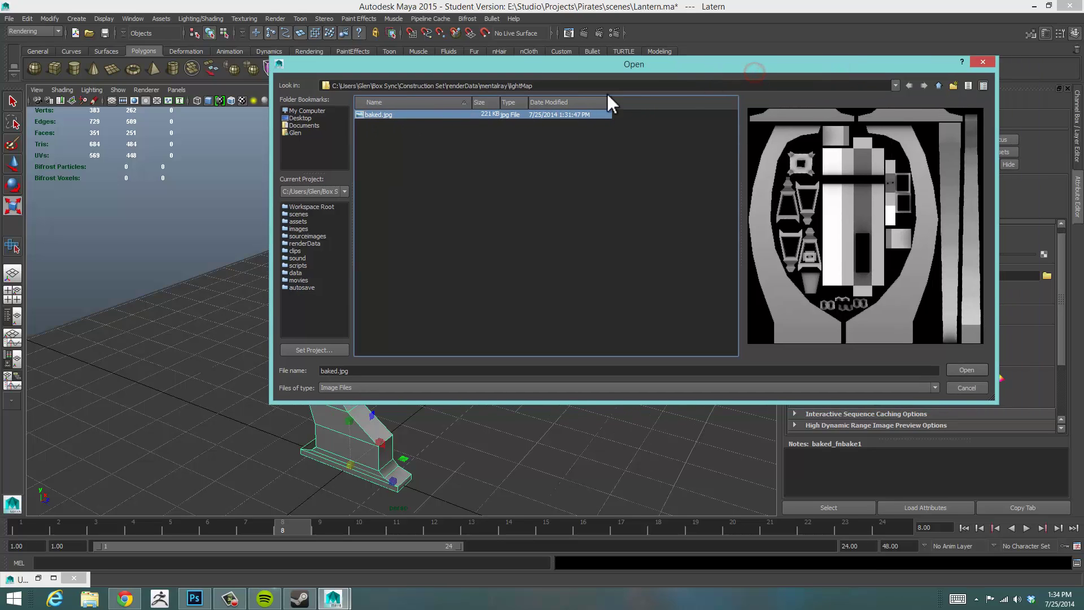
right_click(377, 114)
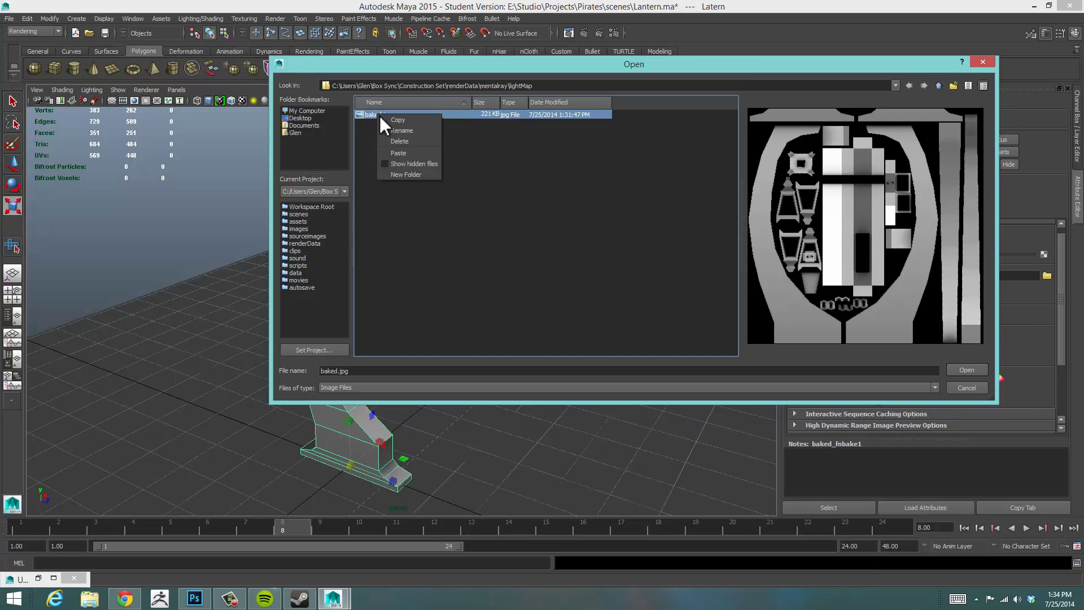
click(417, 120)
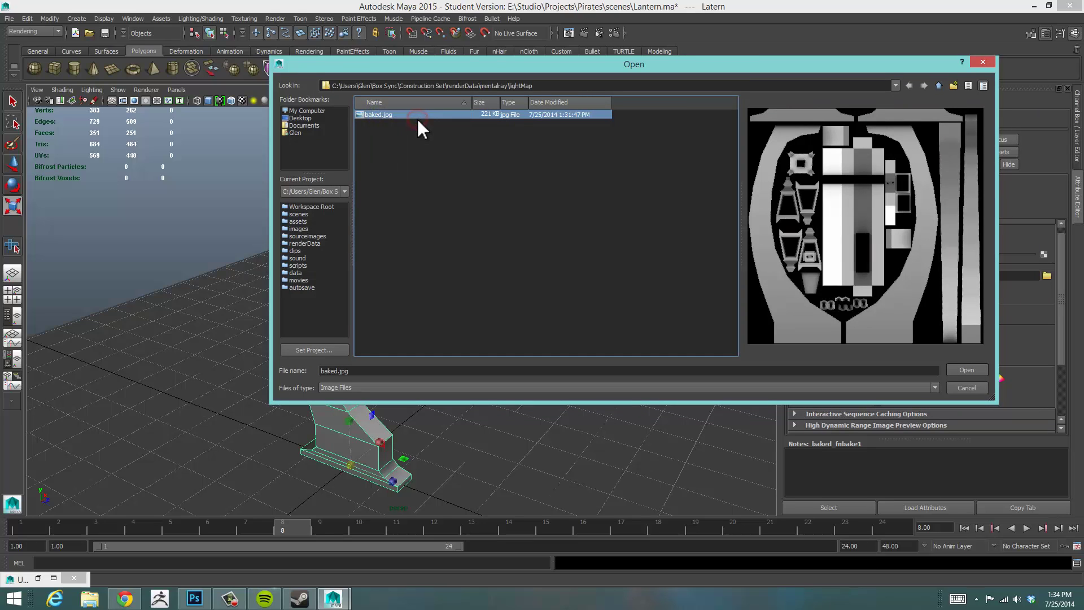
click(194, 597)
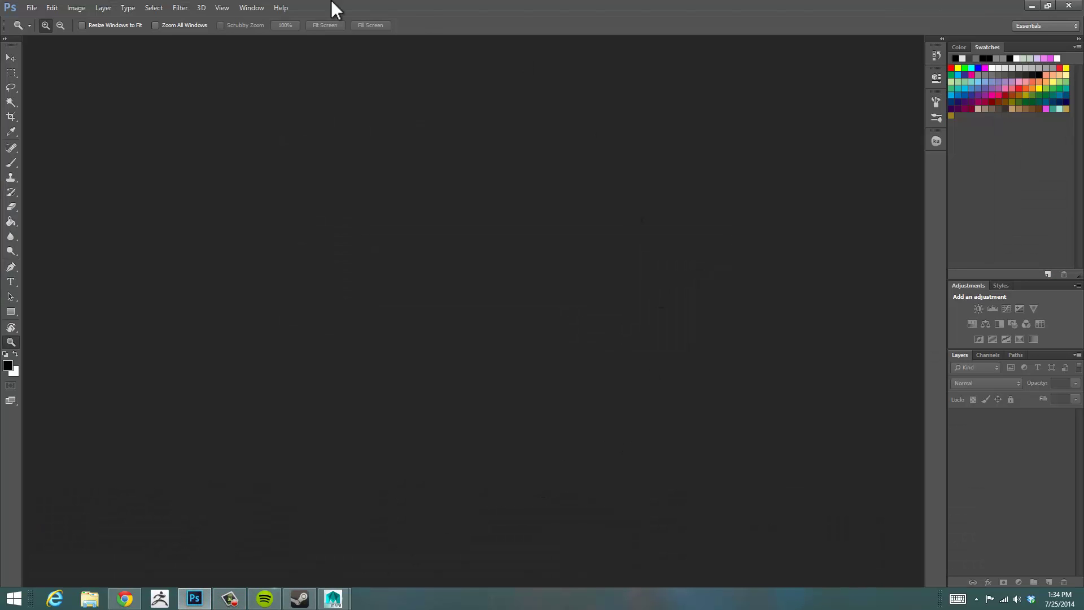
click(33, 8)
click(37, 21)
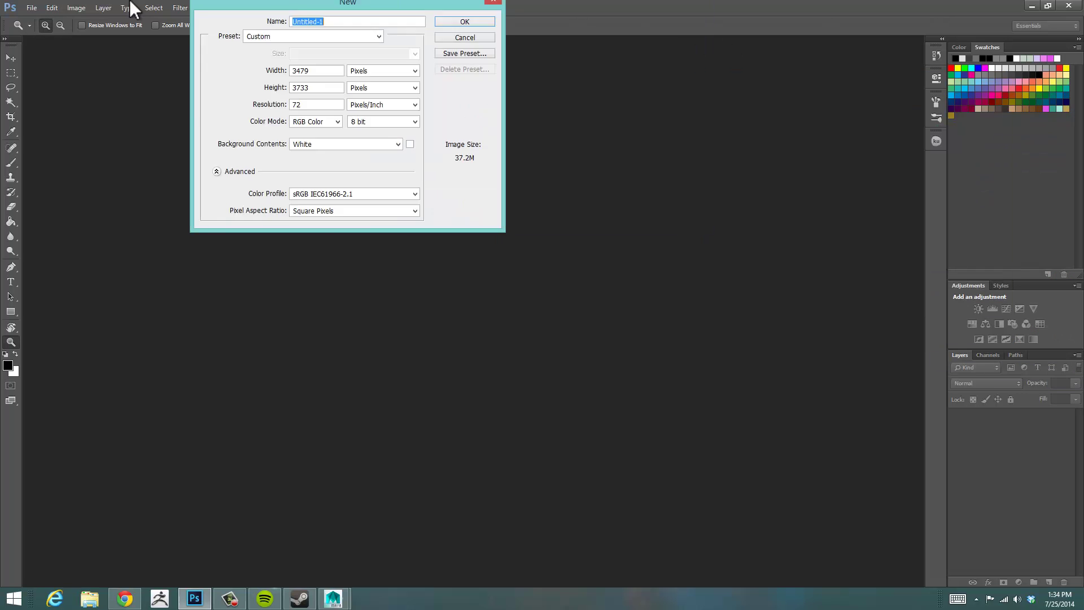
click(611, 137)
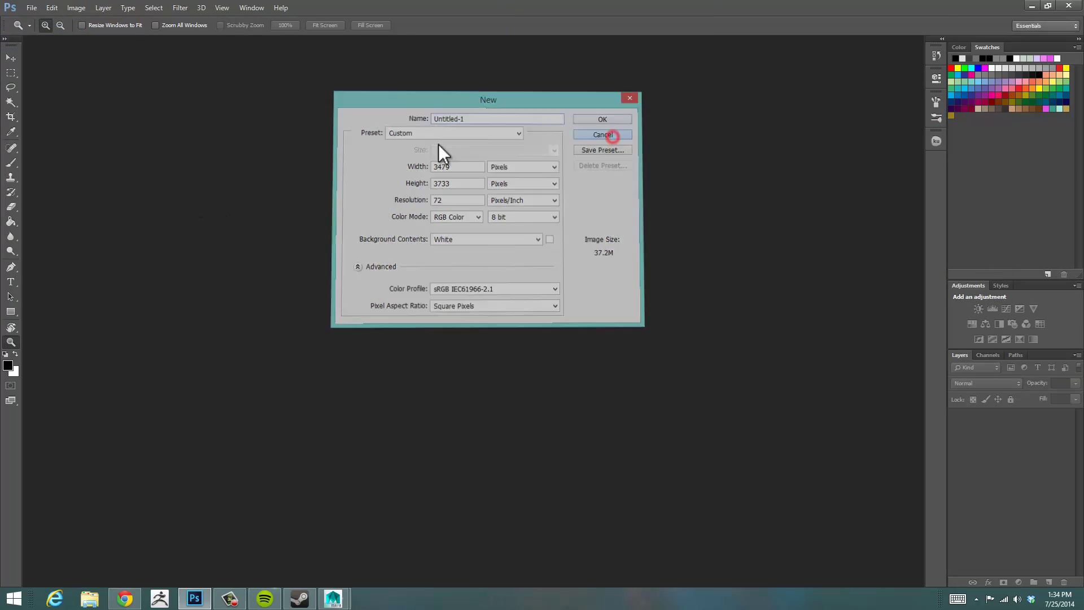
- Switch to Maya and view the file texture's baked.jpg light map in the image viewer, closing the viewer when done
click(1030, 4)
drag(646, 61, 463, 52)
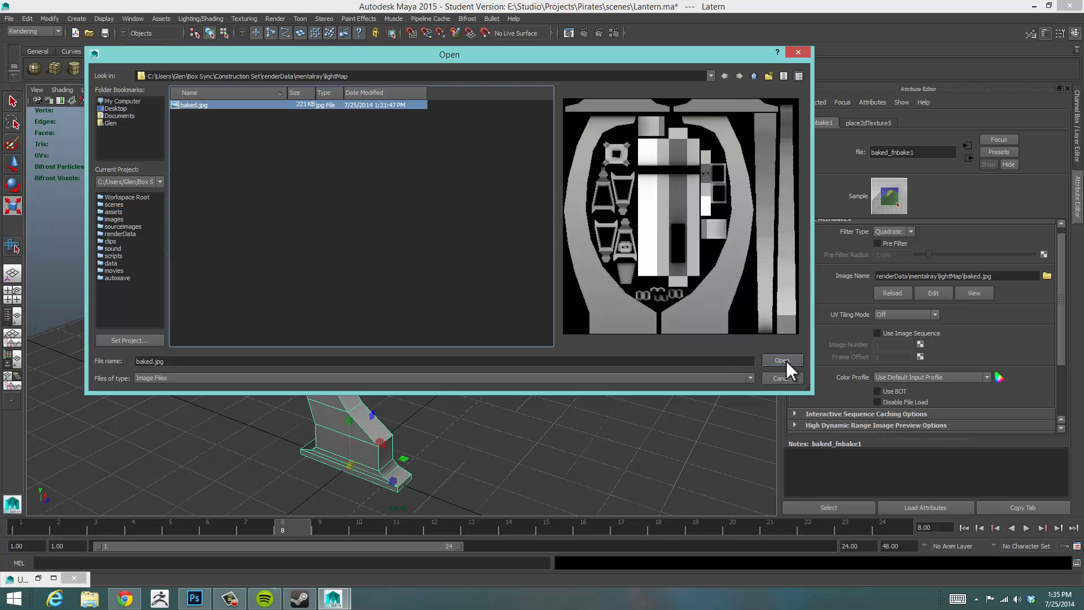
click(798, 52)
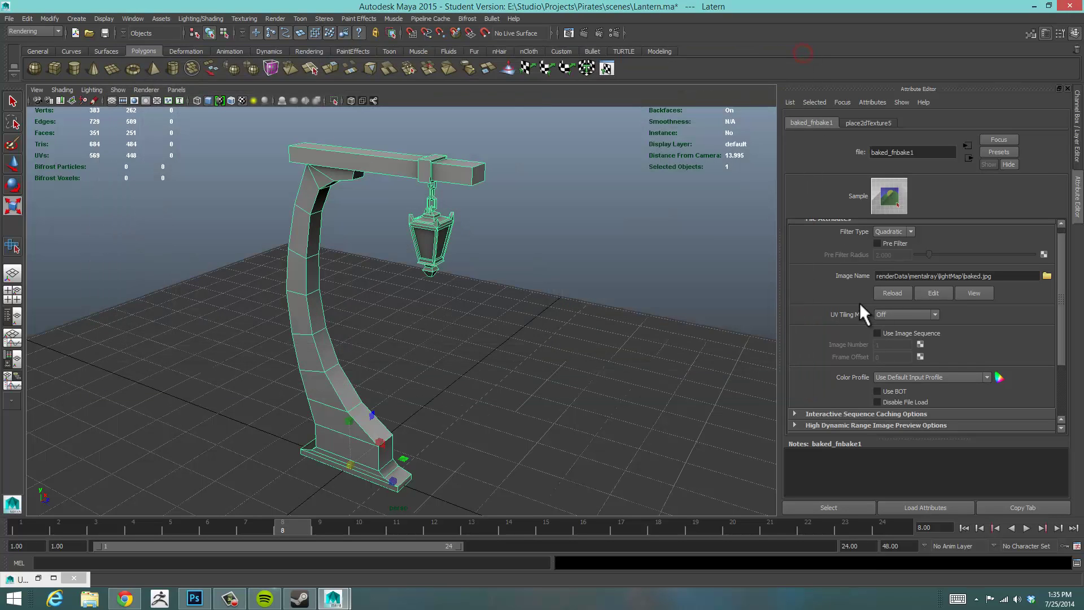
click(965, 292)
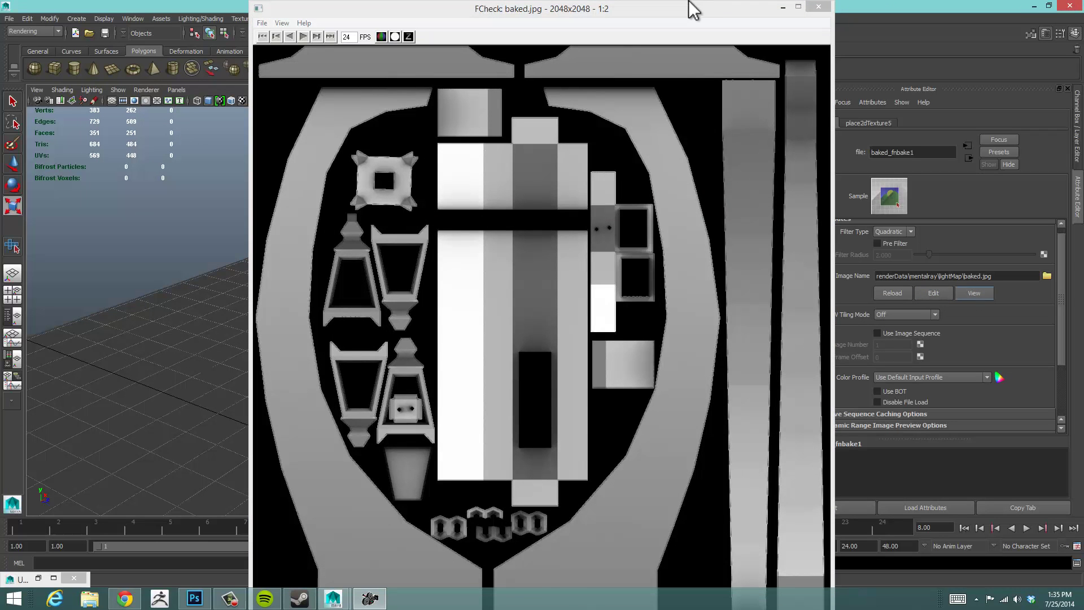
click(818, 7)
click(938, 292)
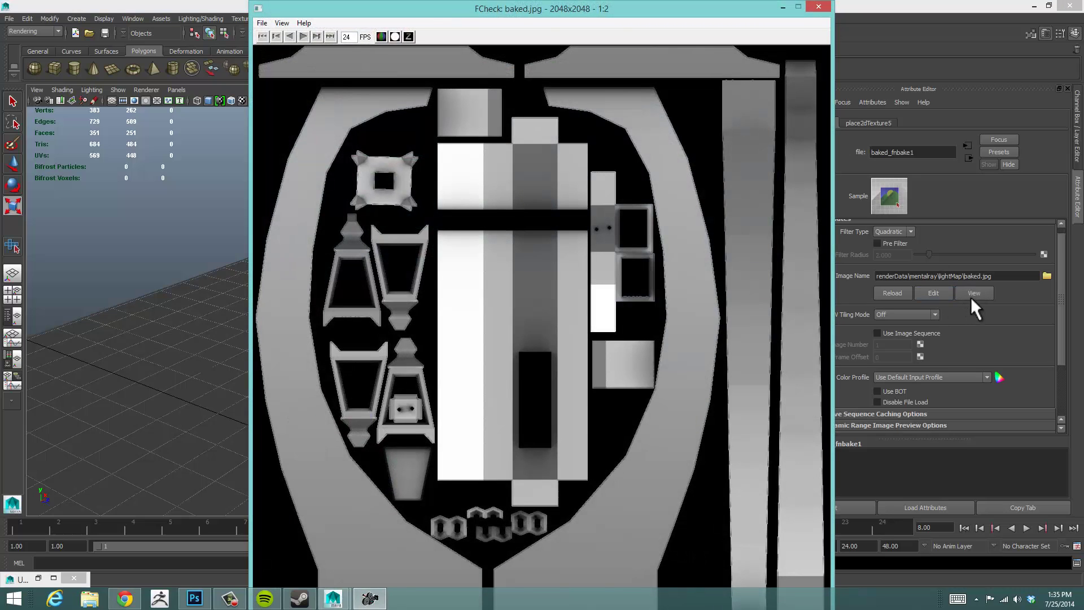
click(623, 15)
drag(605, 12, 581, 12)
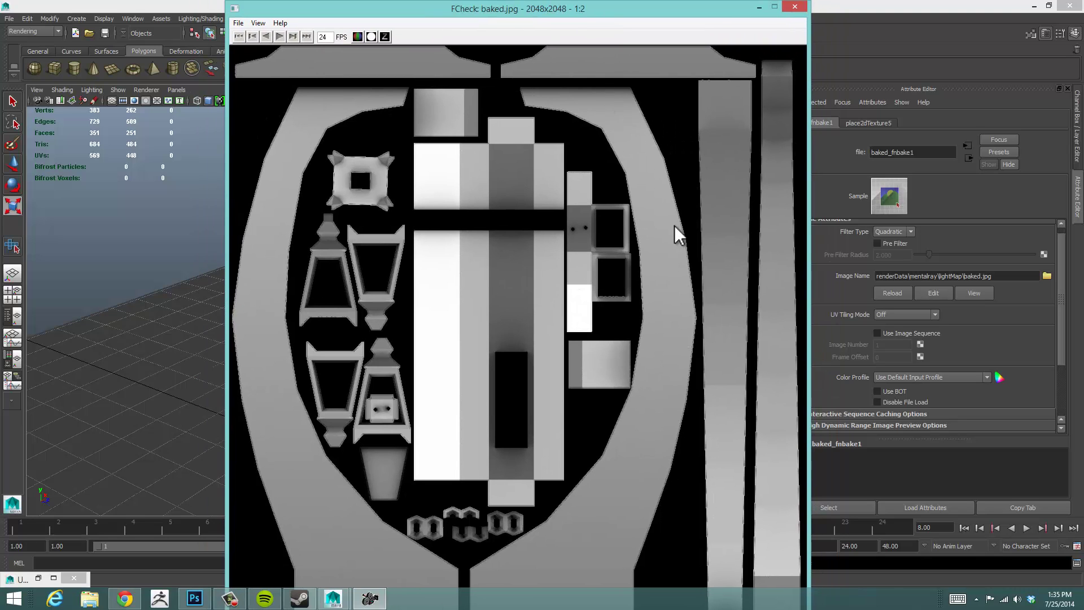
drag(716, 12, 694, 19)
click(774, 15)
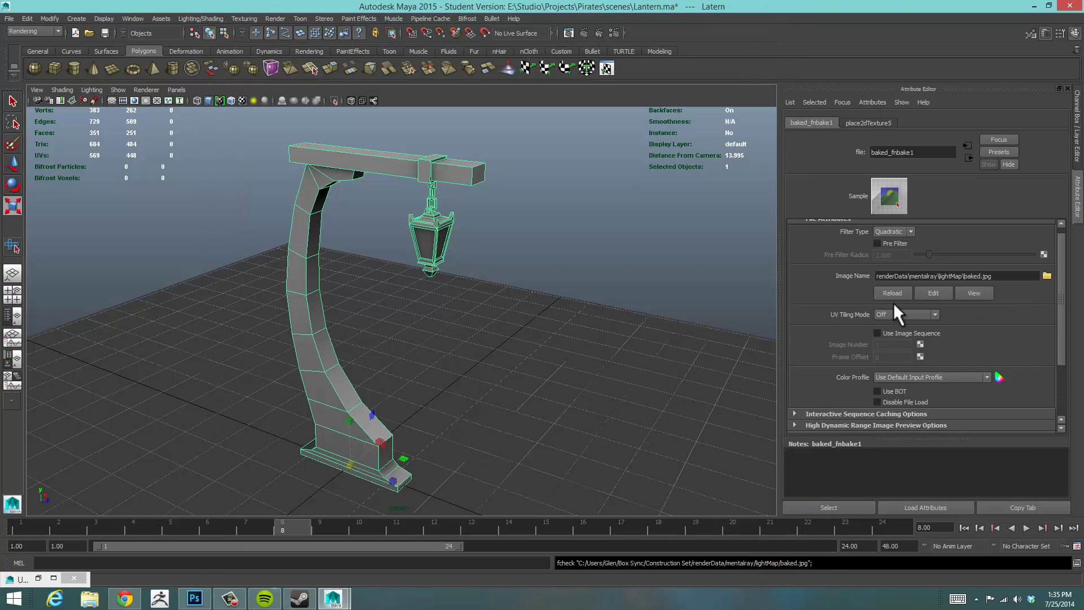
- Take baked.jpg out of the texture's lightMap folder and open it as a document in Photoshop
click(1047, 276)
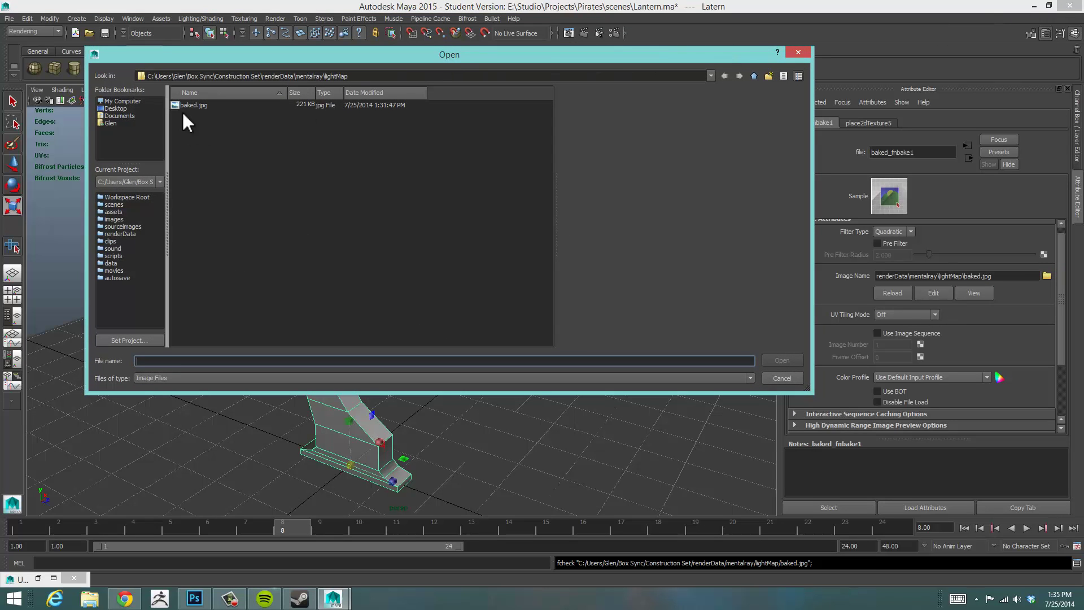
drag(184, 105, 898, 205)
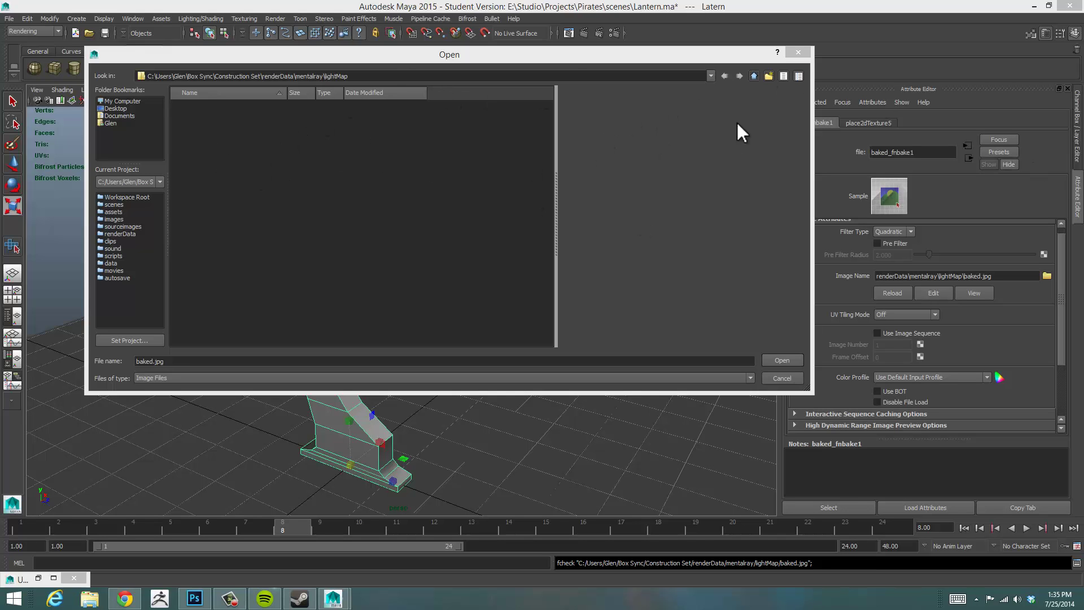
click(795, 53)
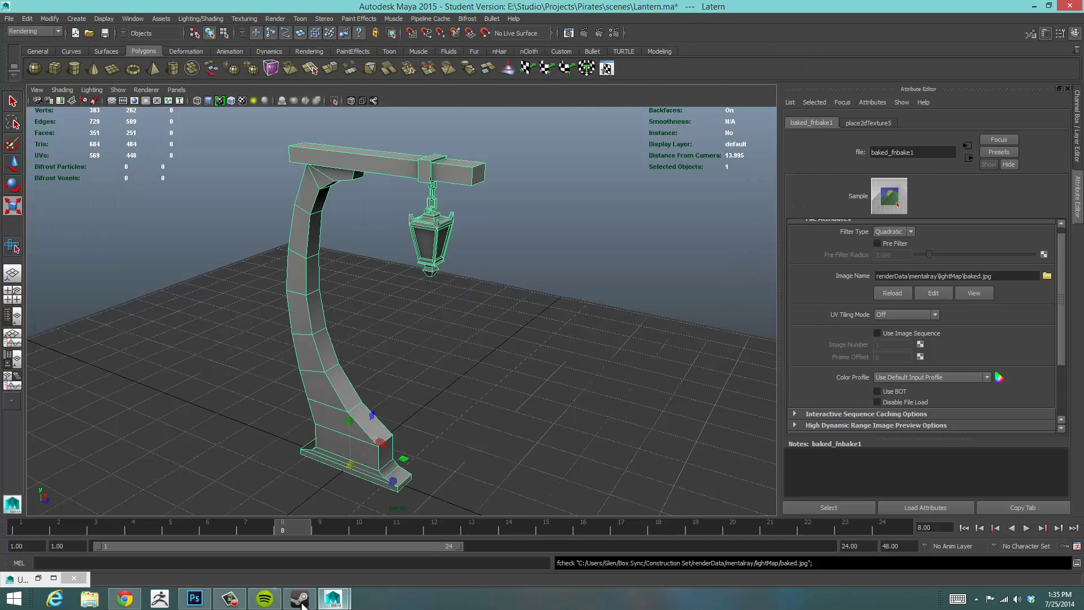
click(195, 598)
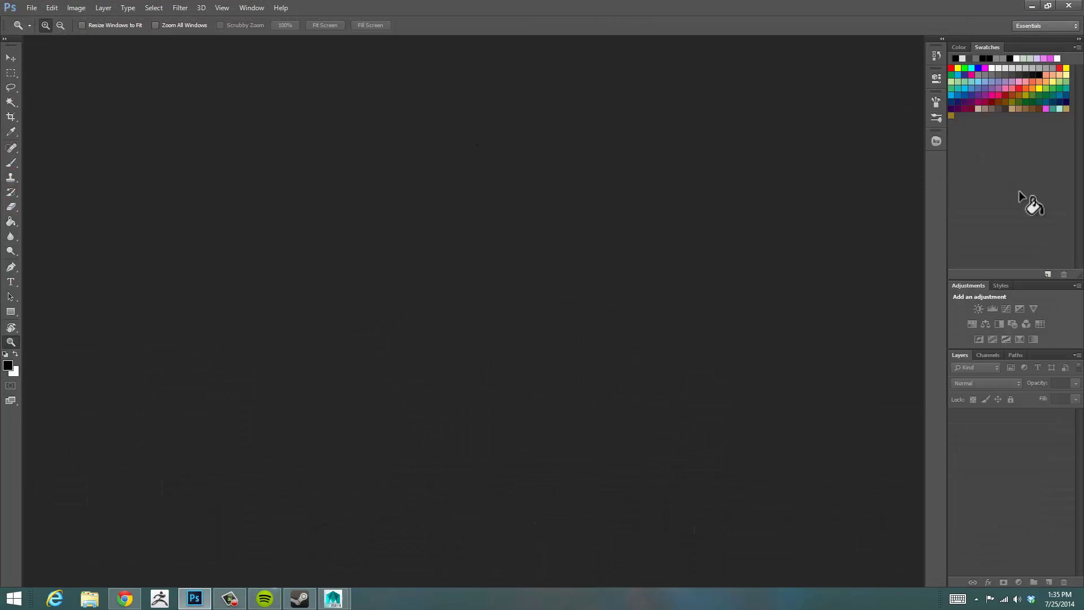
drag(1083, 130, 253, 137)
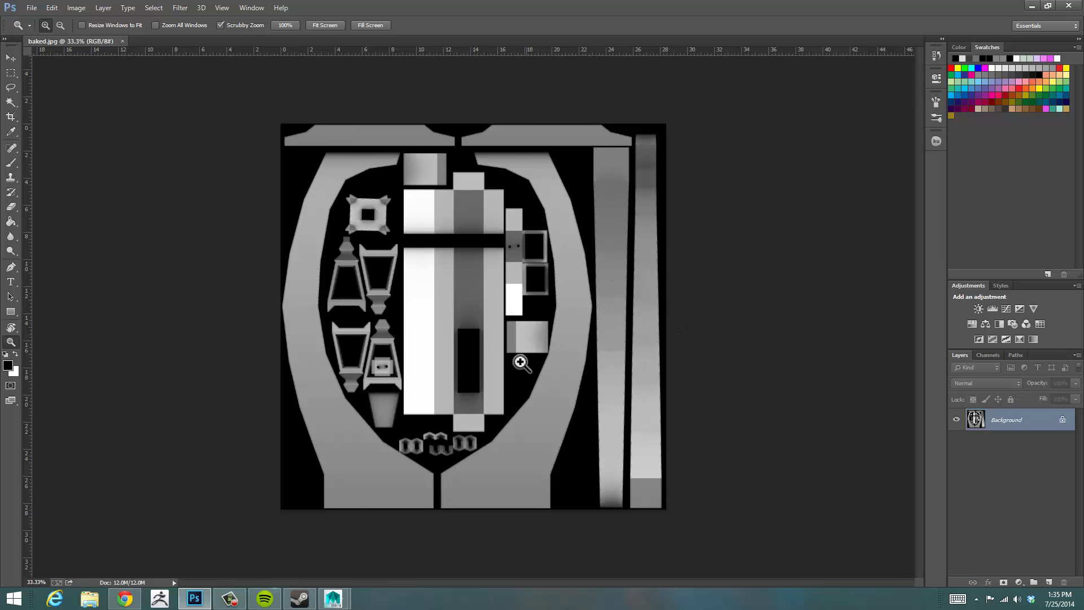
- Heal the dashed artifacts on the inner edge of the right-hand curved strip with a small content-aware Spot Healing Brush
drag(543, 319, 537, 320)
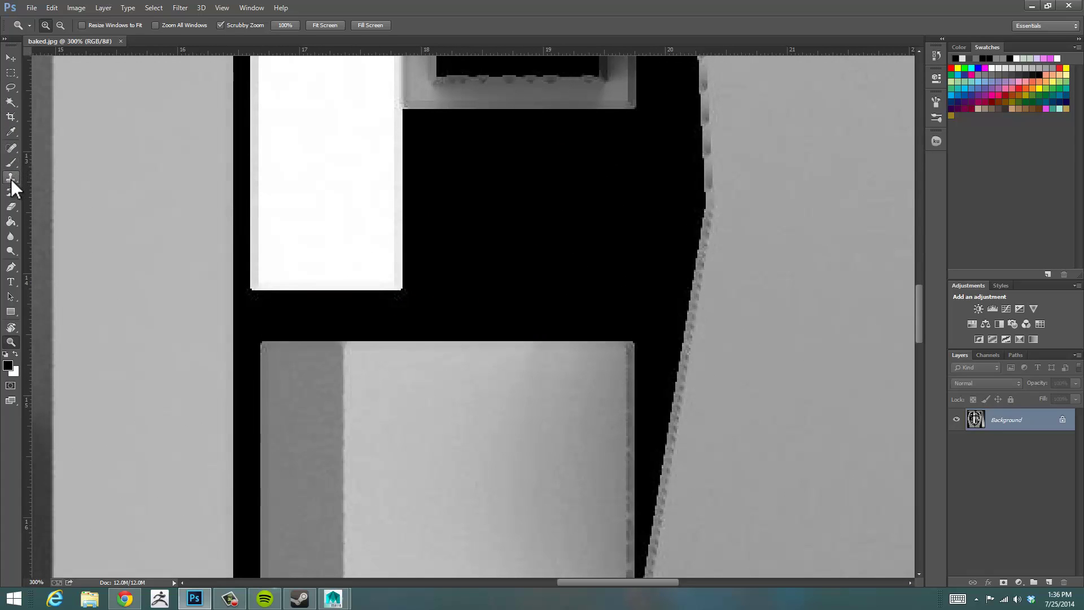
click(11, 147)
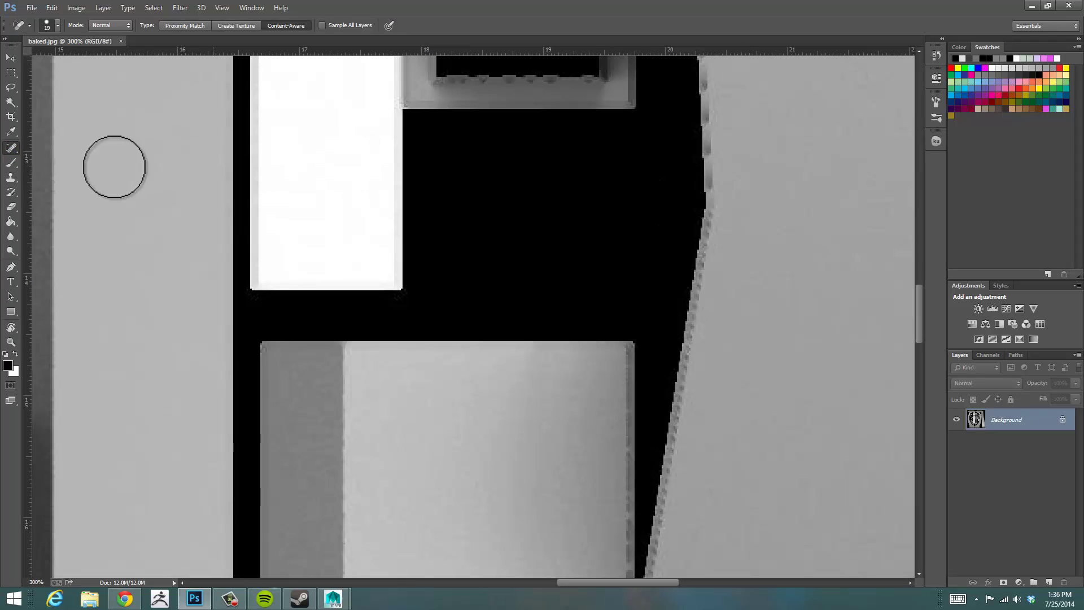
key(bracketleft)
key(bracketleft)
drag(712, 120, 713, 180)
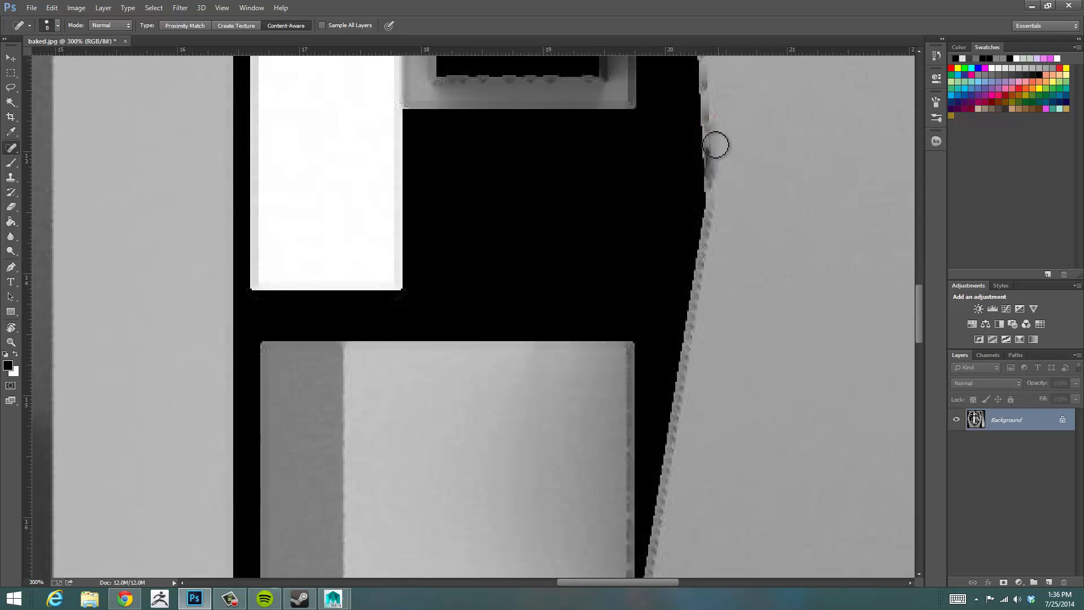
drag(712, 134, 714, 180)
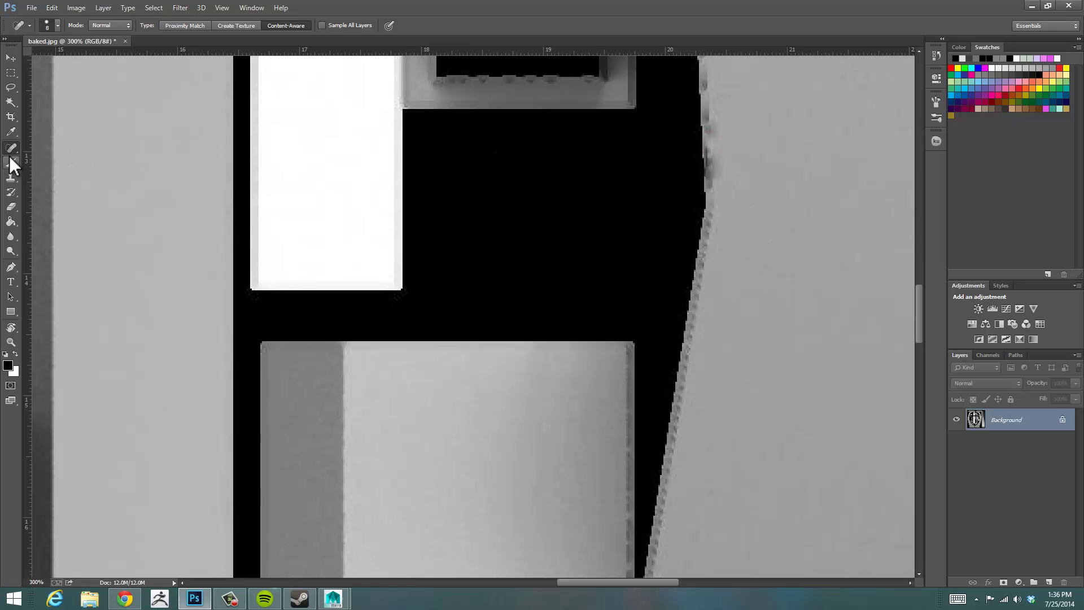
- Clone clean grey from inside the right-hand curved strip over the remaining dashed artifacts along its inner edge with the Clone Stamp
click(11, 178)
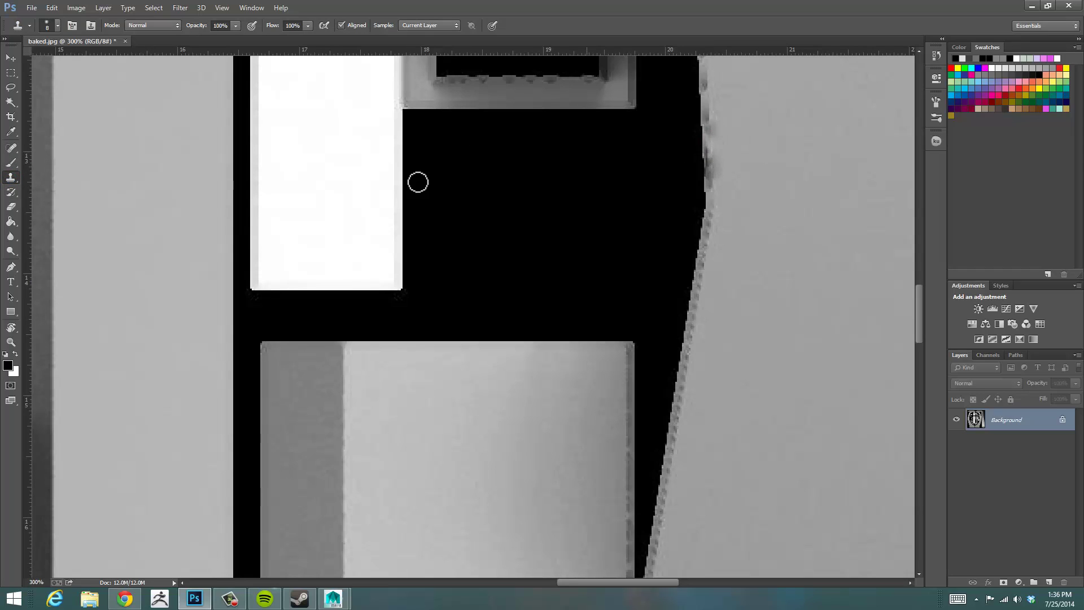
alt+click(736, 169)
key(alt)
alt+click(734, 169)
click(710, 171)
drag(711, 171, 680, 395)
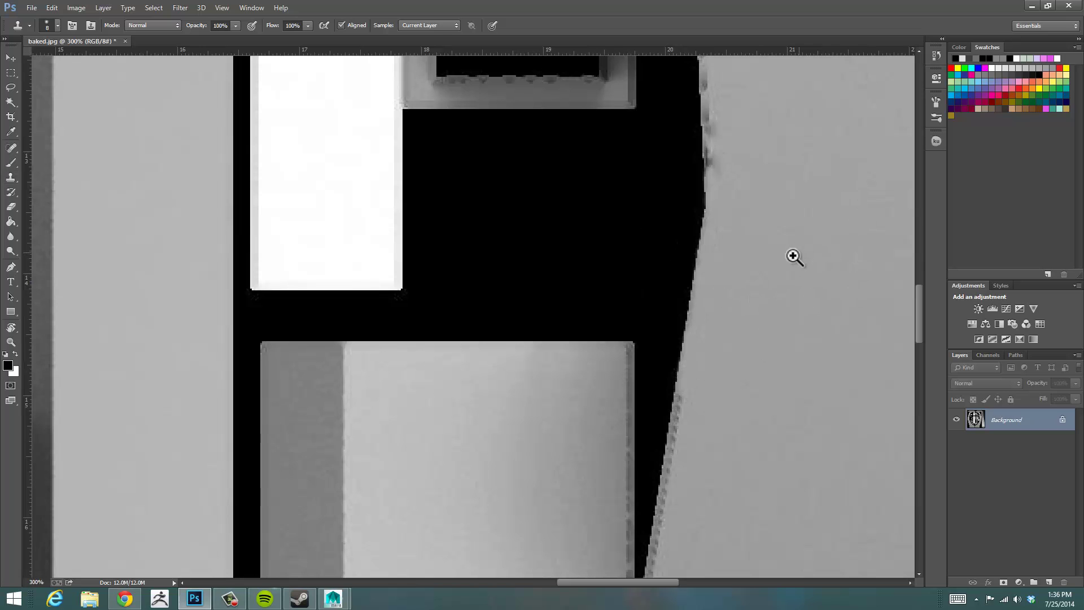
- Examine the whole baked light map after the edge cleanup
key(z)
alt+drag(748, 234, 752, 229)
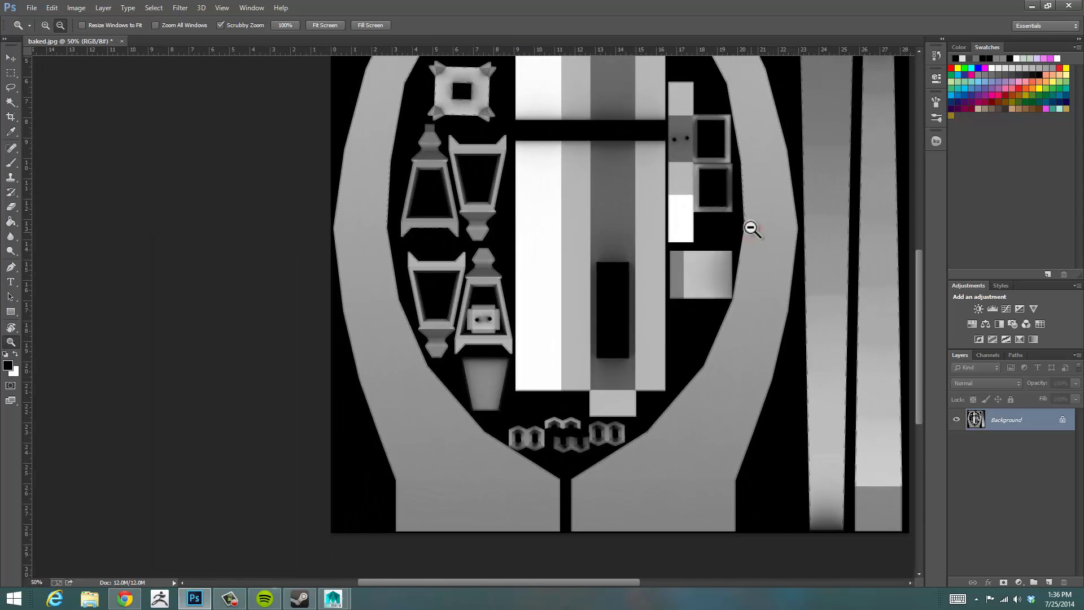
alt+drag(757, 153, 719, 194)
alt+click(719, 195)
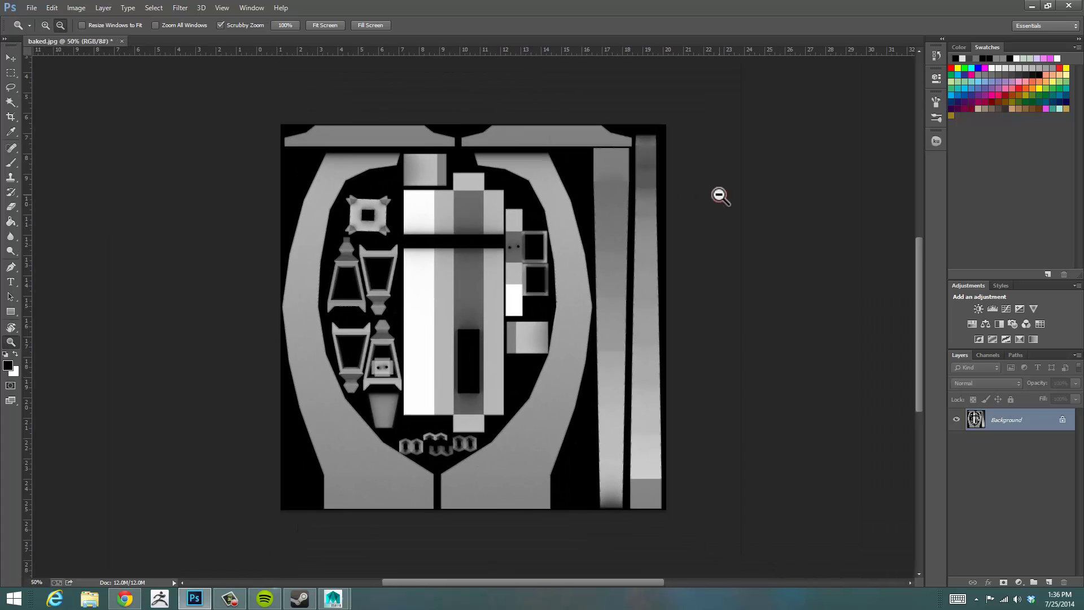
click(512, 237)
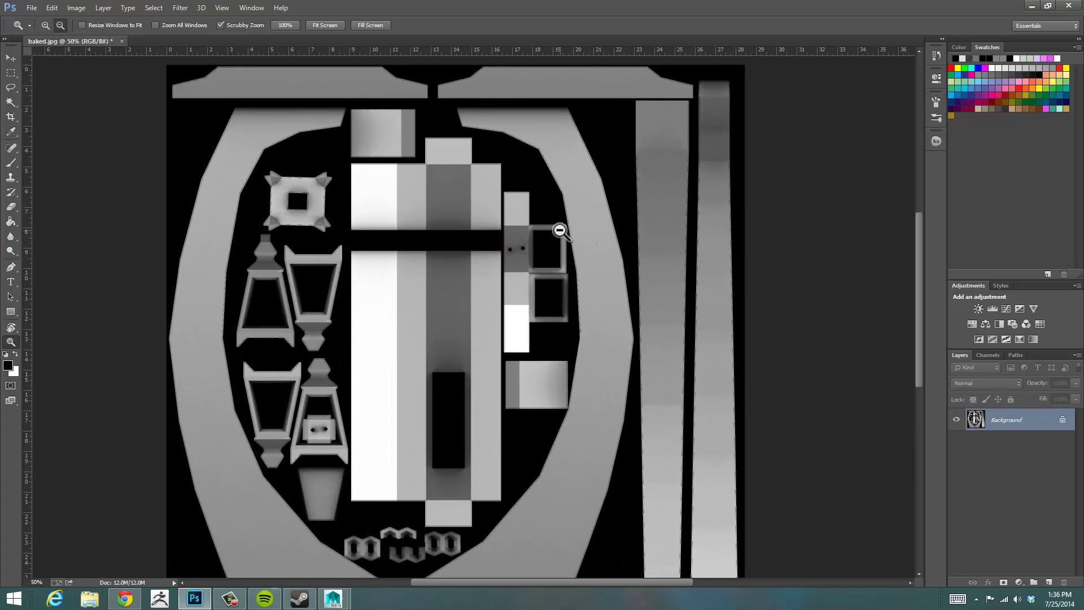
alt+click(576, 236)
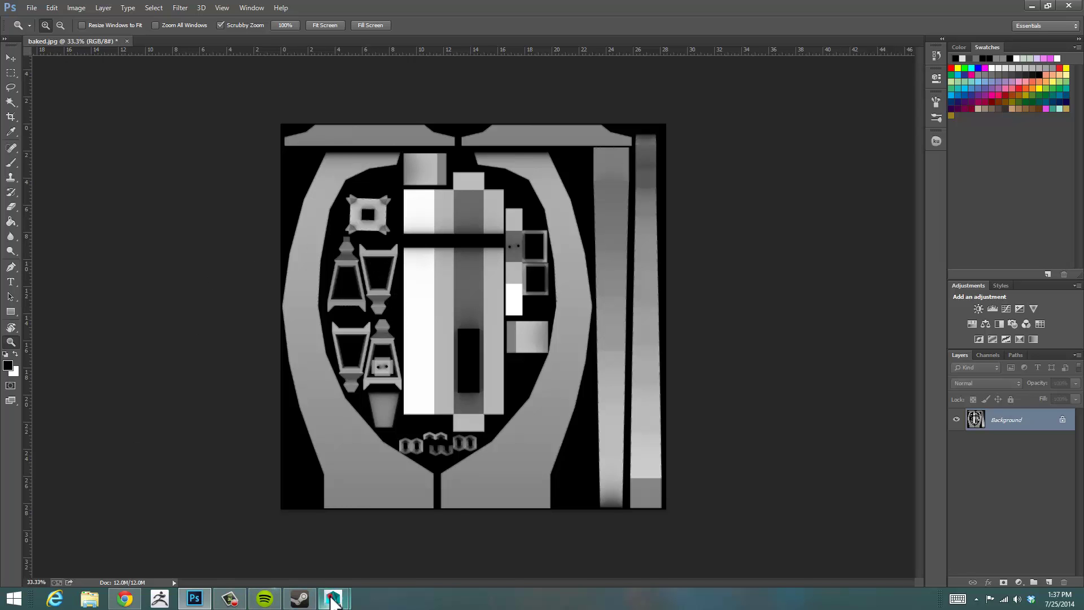
- Switch to Maya and display the lantern's complete UV layout in the UV Texture Editor
mouse_move(333, 600)
click(399, 533)
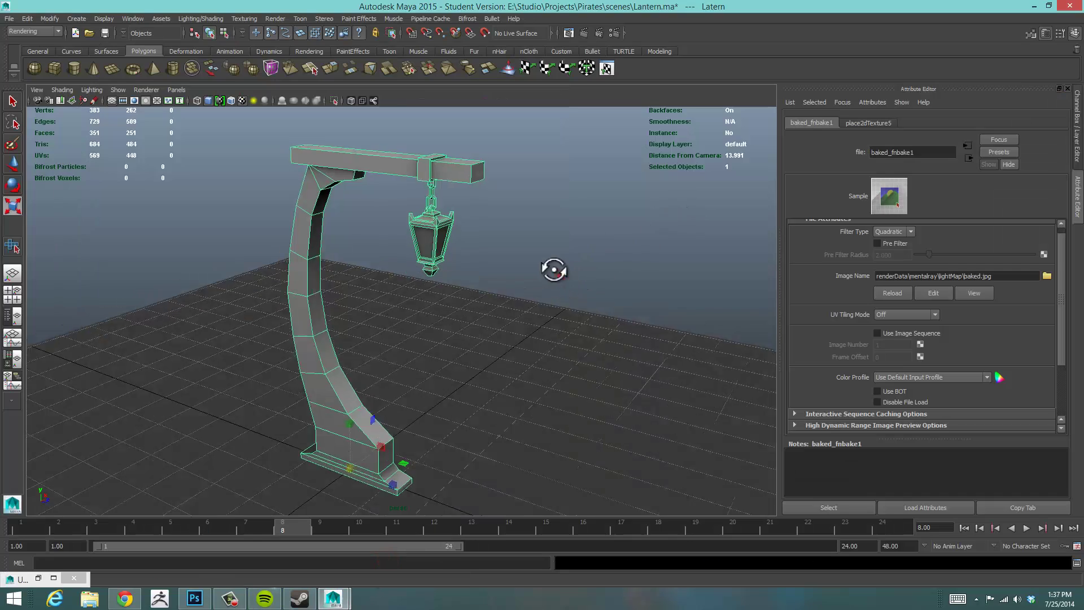
alt+drag(553, 269, 593, 307)
click(606, 67)
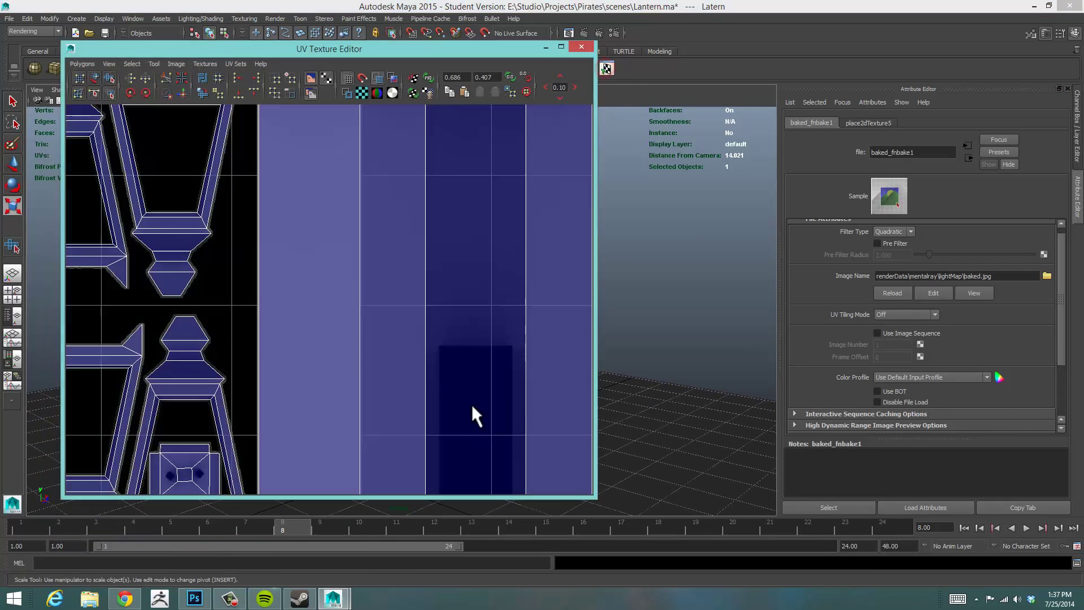
drag(520, 49, 822, 29)
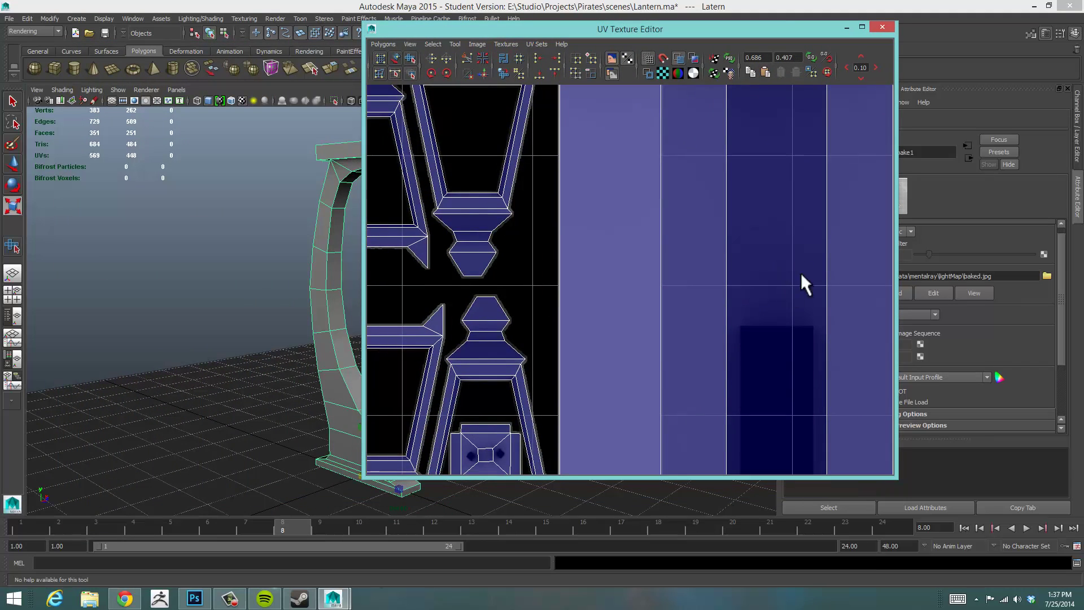
alt+right_drag(800, 273, 601, 251)
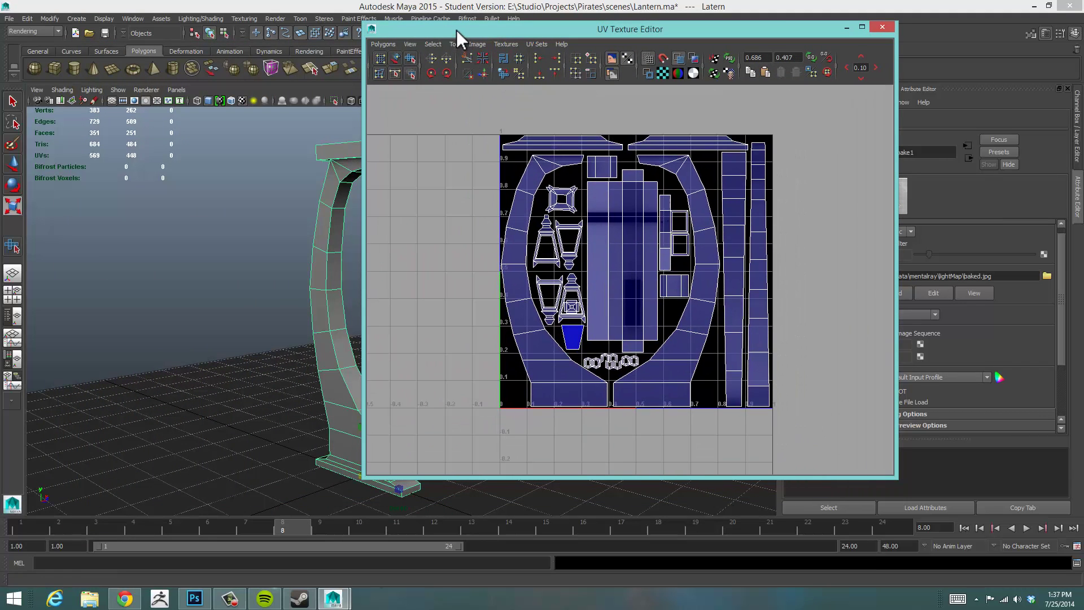
drag(456, 29, 449, 31)
- Open the UV Snapshot options for the lantern's layout and enlarge the dialog to show all settings
click(374, 44)
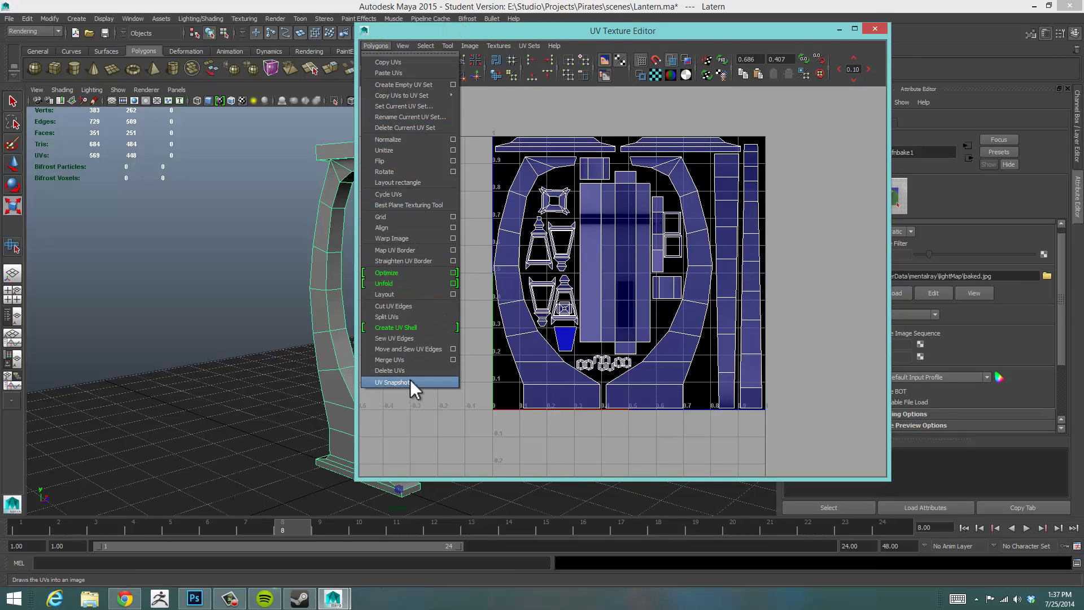
click(392, 381)
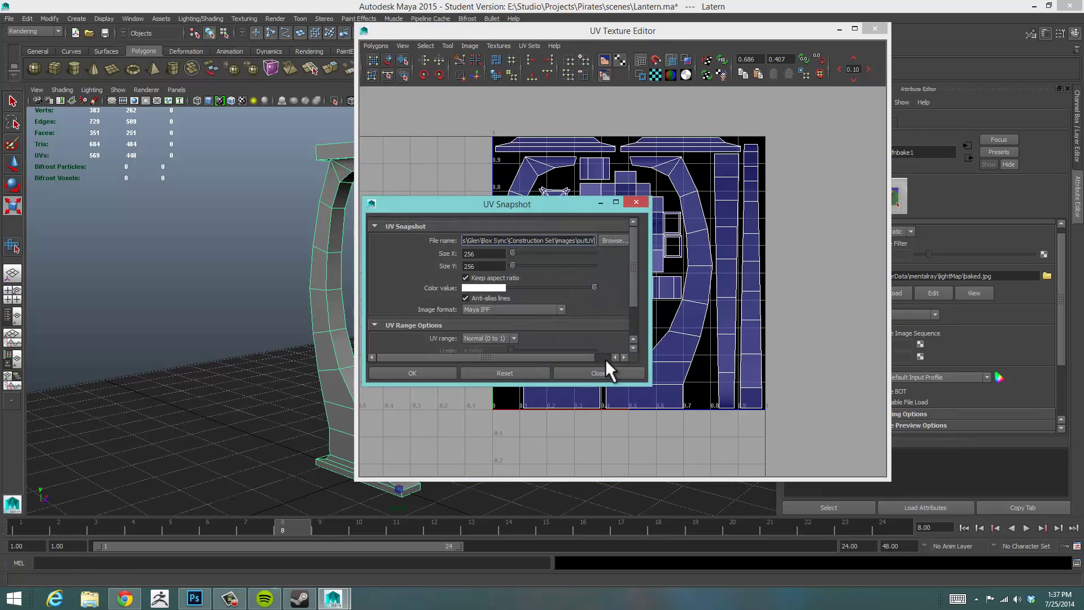
drag(537, 198, 586, 48)
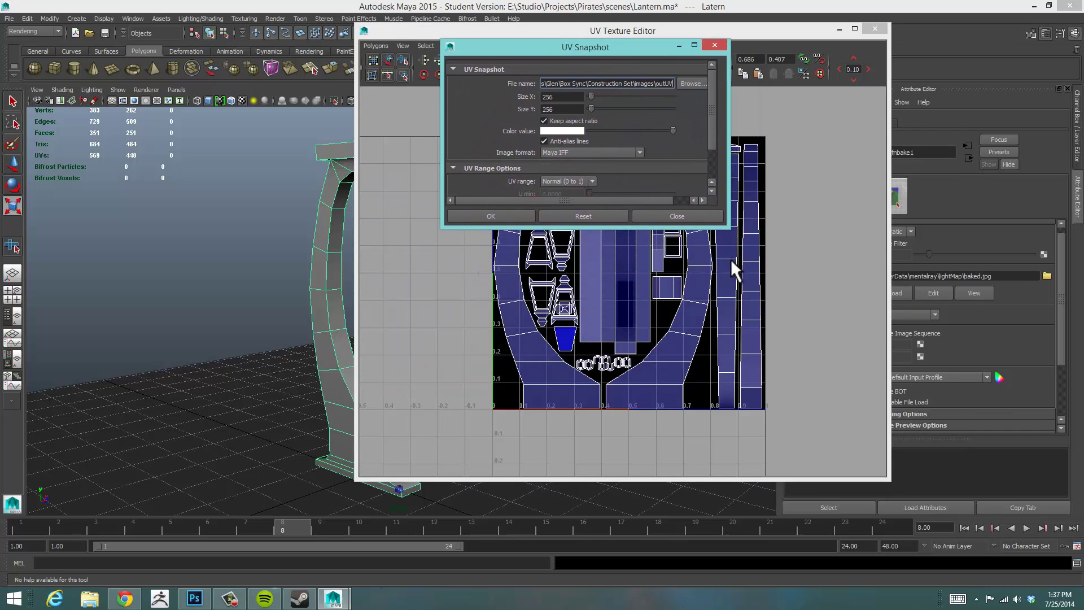
drag(721, 226, 938, 367)
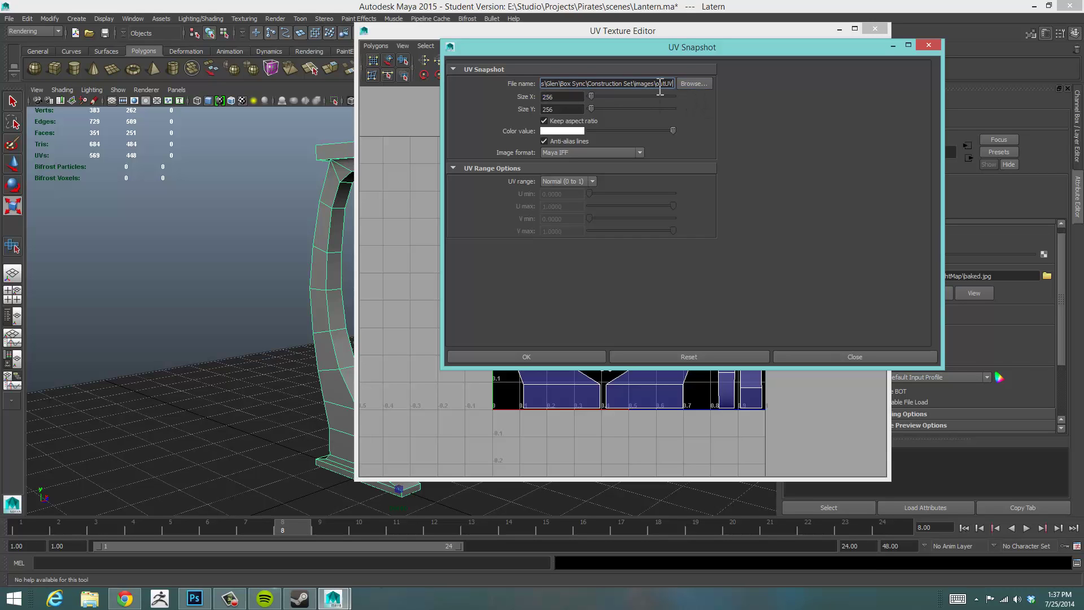
- Set the UV snapshot's output file to OutUV in the Desktop folder
click(705, 83)
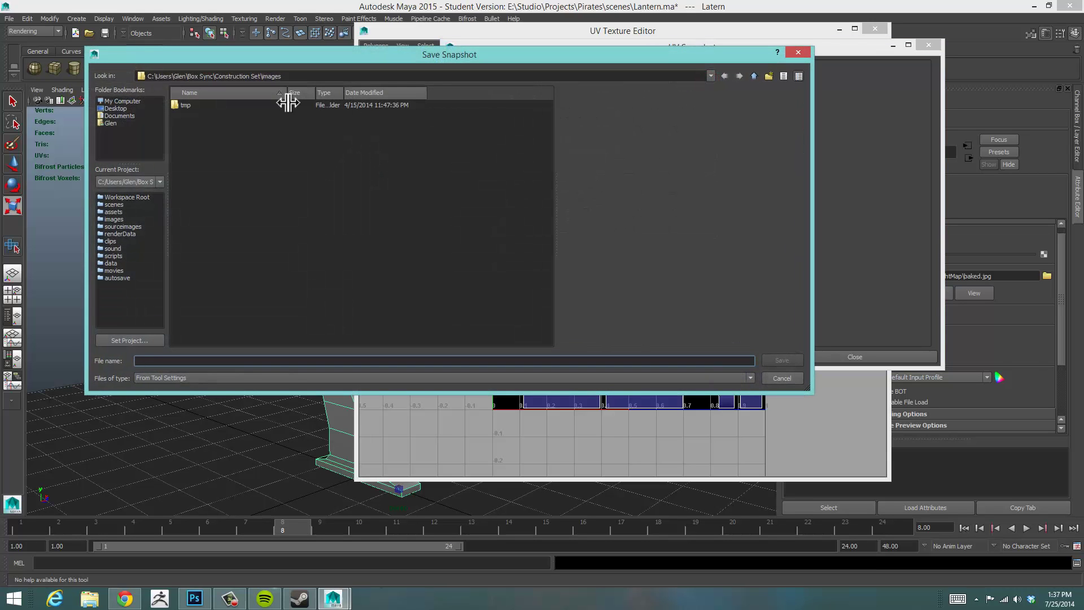
click(113, 108)
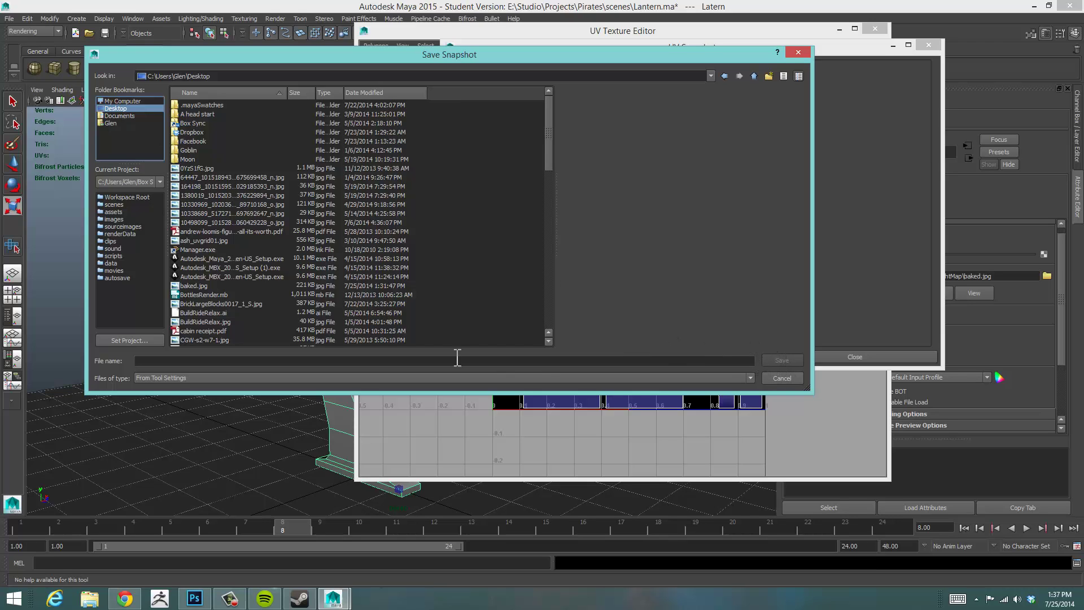
click(310, 360)
text(O)
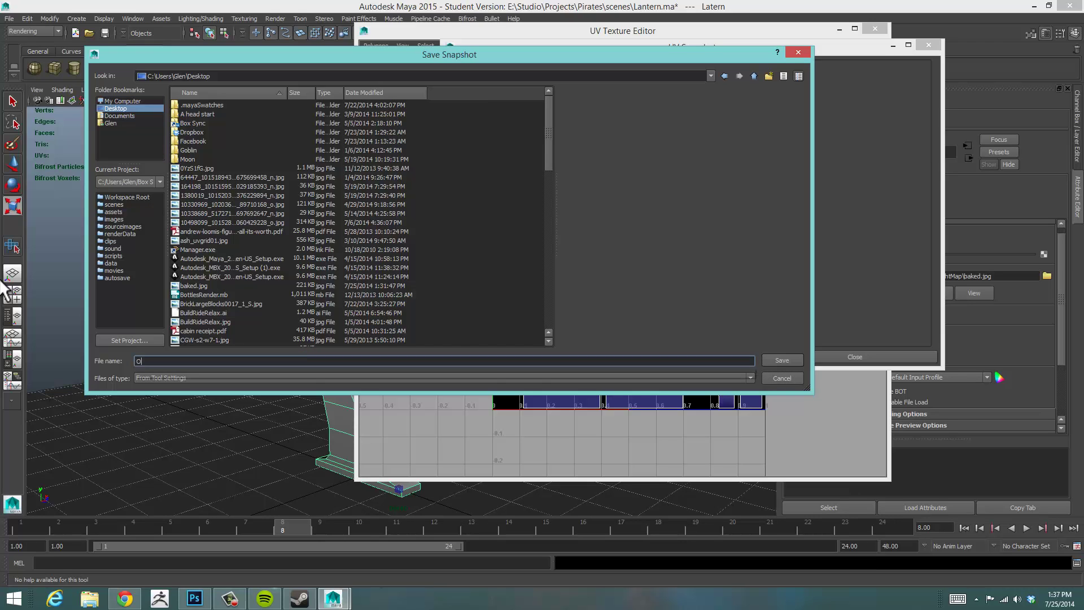
text(utUV)
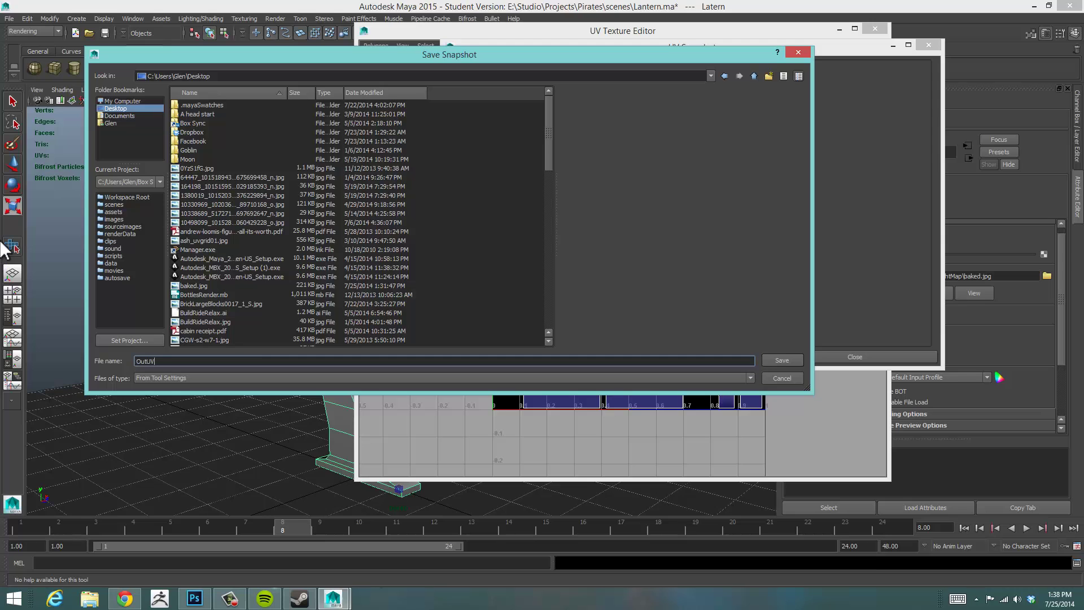
click(781, 359)
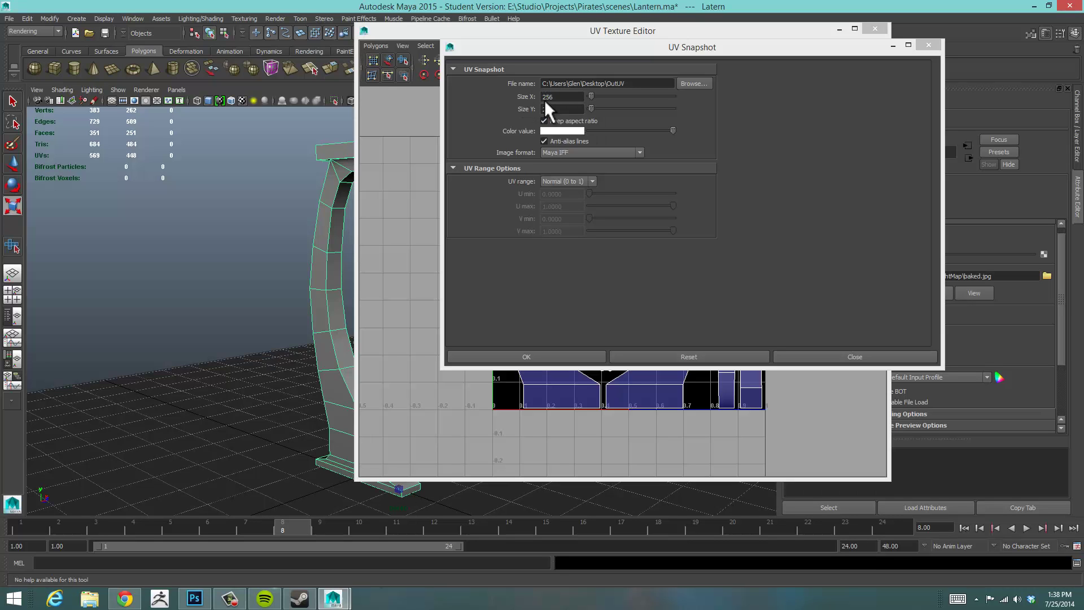
- Set the UV snapshot size to 2048 in both X and Y
drag(697, 53, 891, 47)
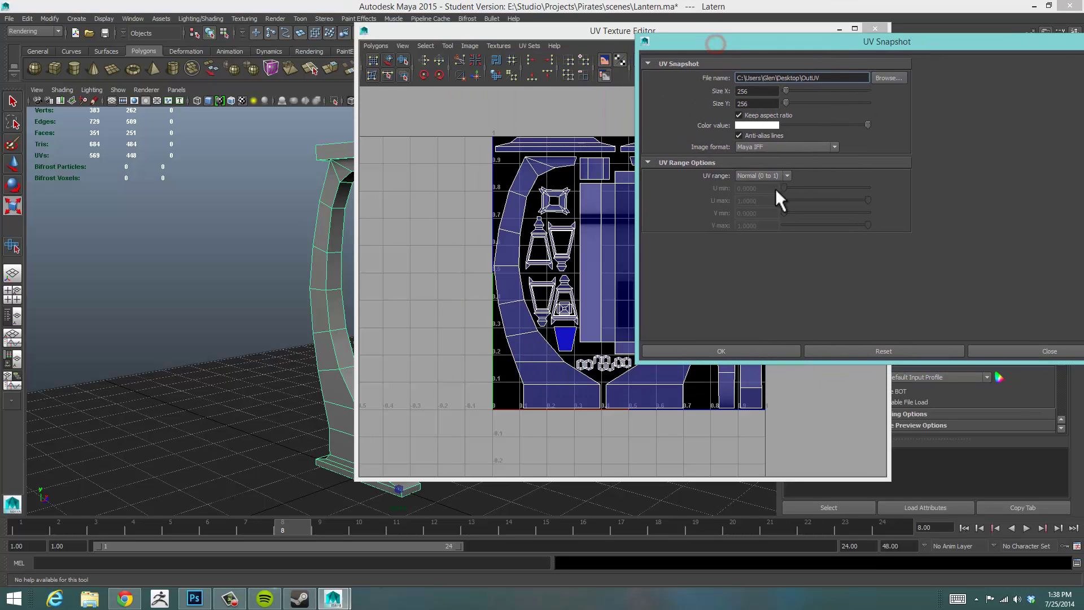
drag(764, 45, 567, 38)
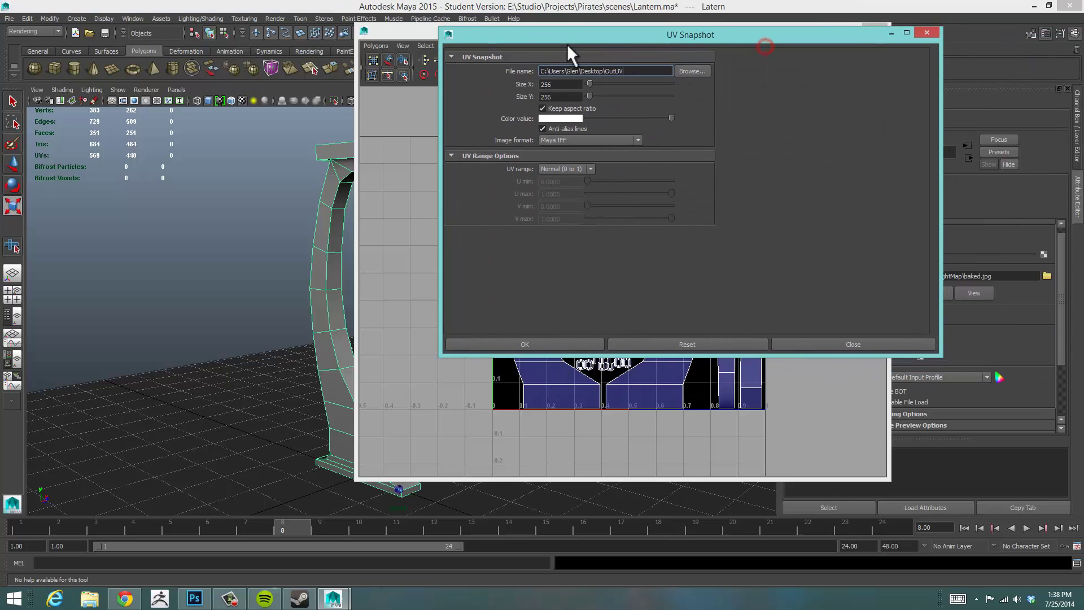
click(566, 85)
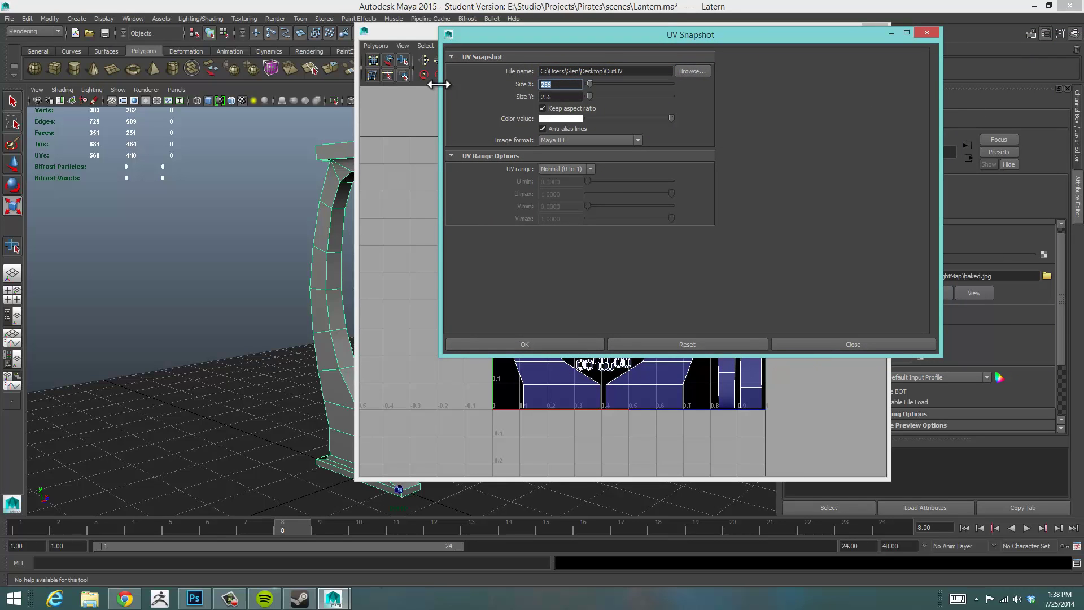
text(2048)
key(Tab)
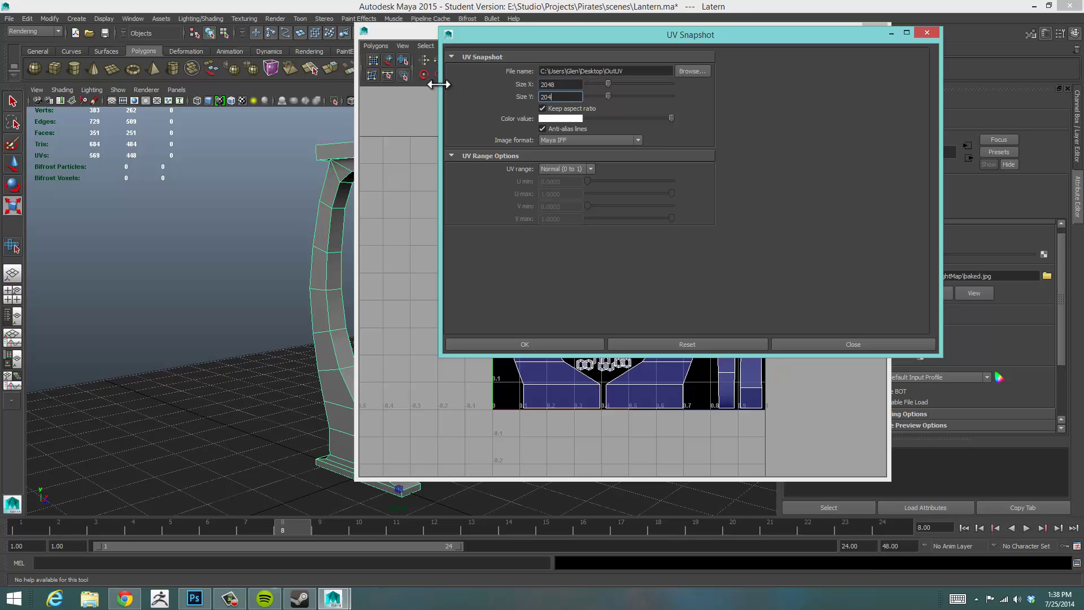
key(Tab)
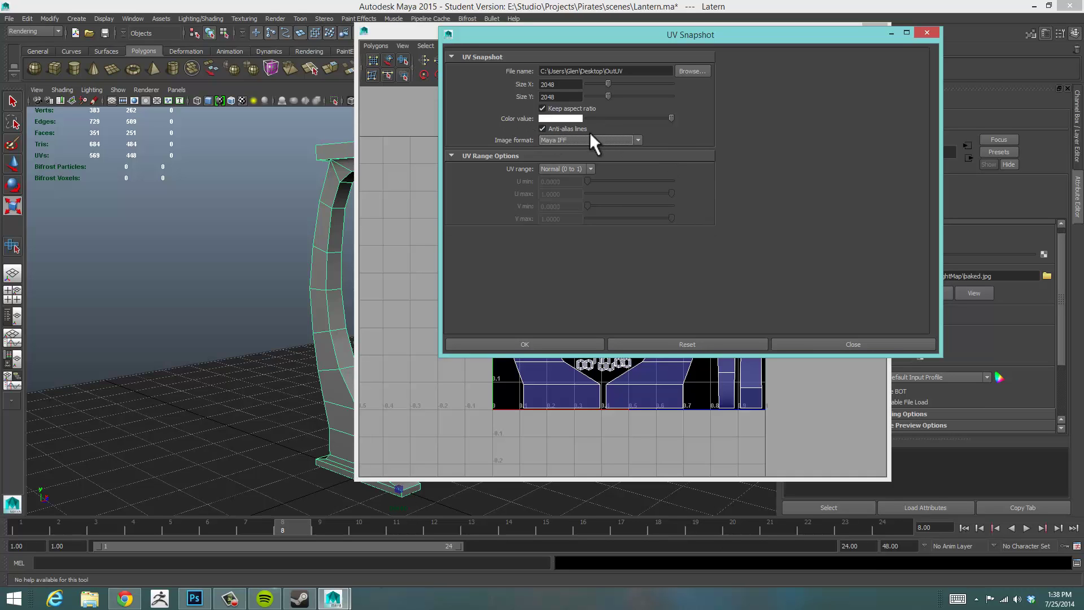
- Export the UV snapshot in JPEG format and minimize the UV Texture Editor
click(571, 139)
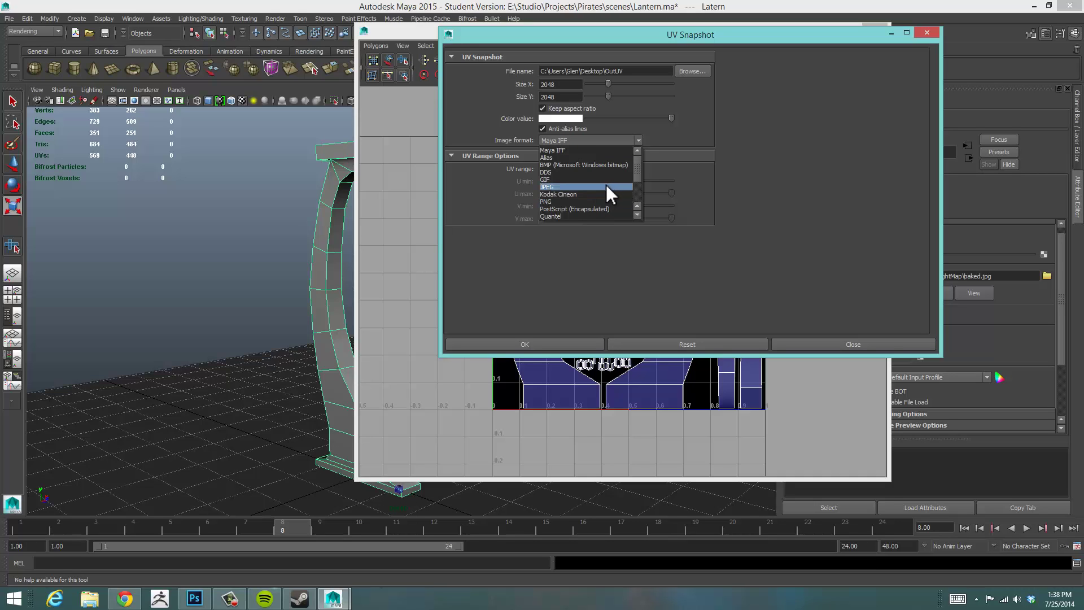
click(572, 186)
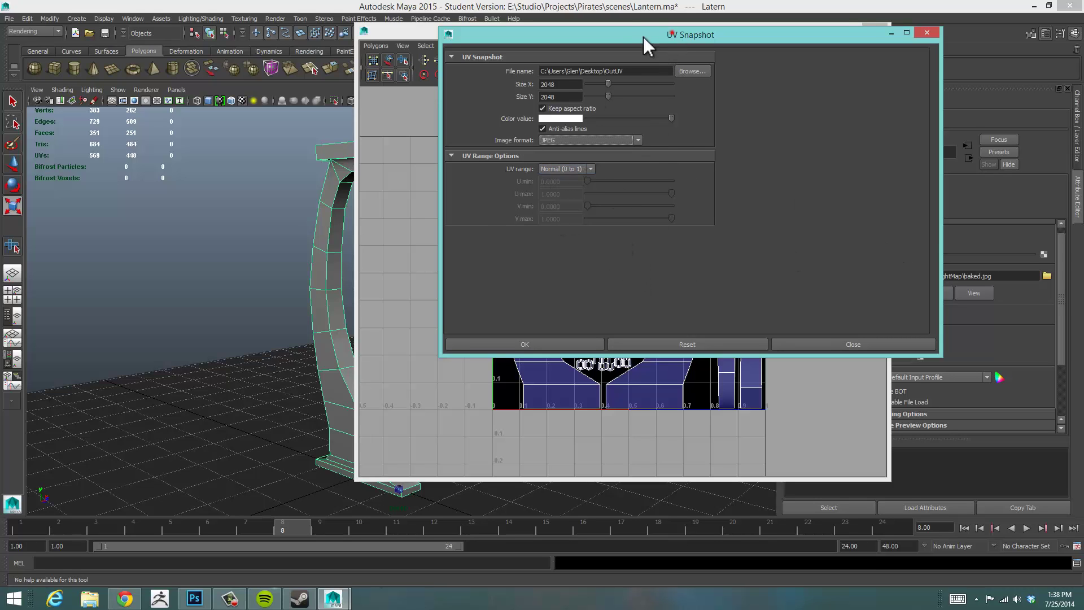
drag(643, 36, 500, 35)
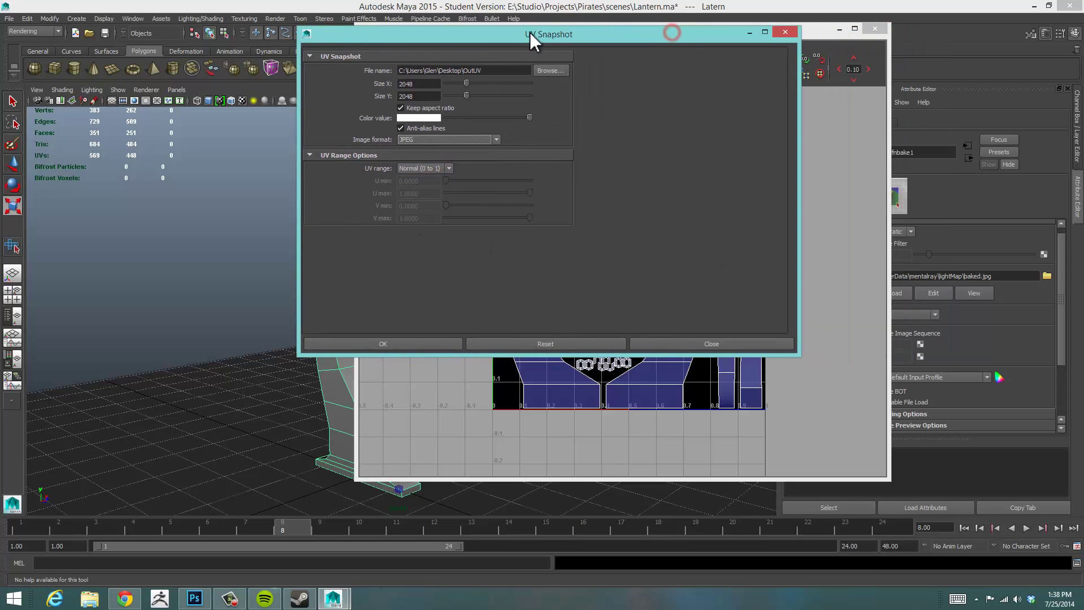
click(365, 342)
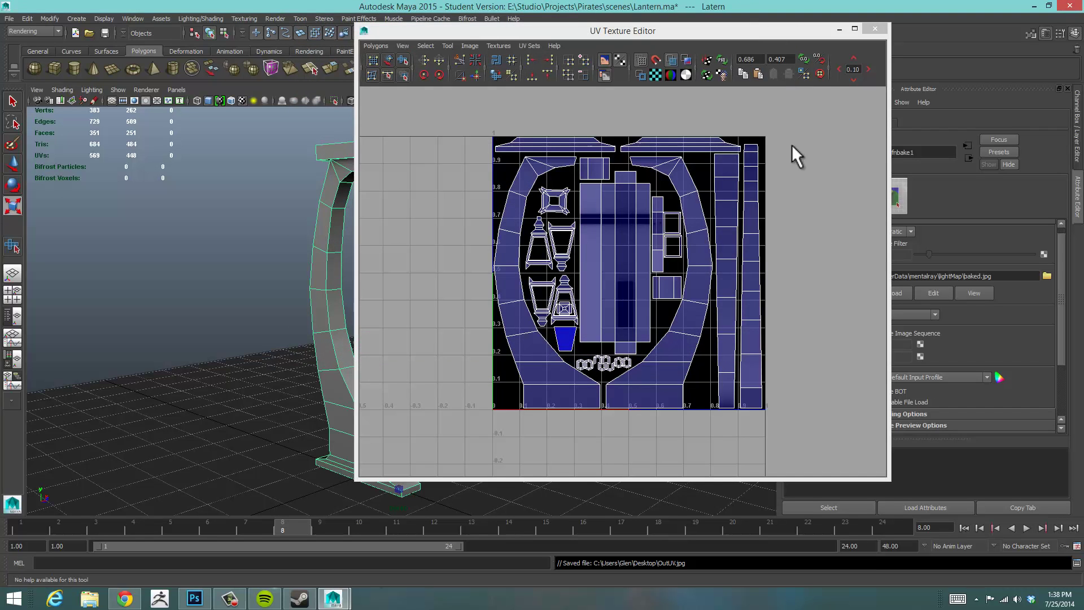
click(839, 29)
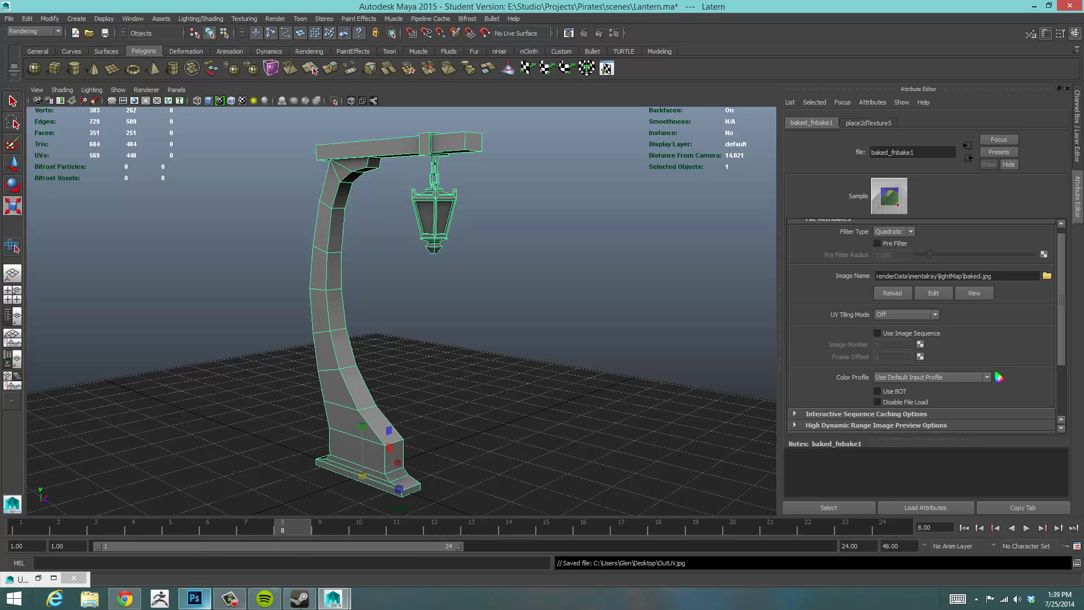
- Switch to Photoshop and place OutUV.jpg from the Desktop as an embedded layer over the baked light map
click(195, 599)
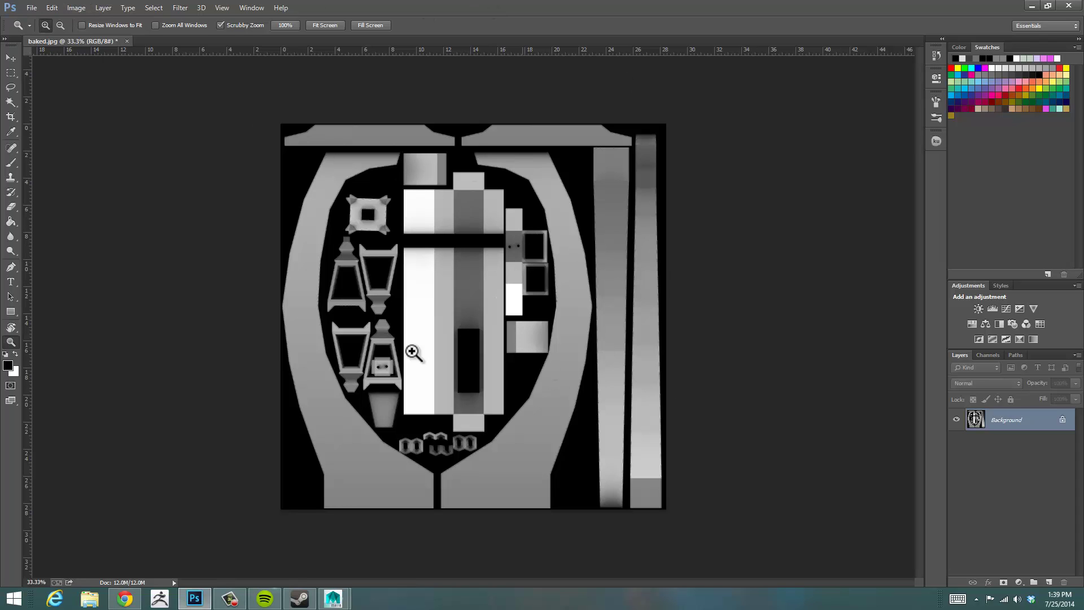
click(30, 8)
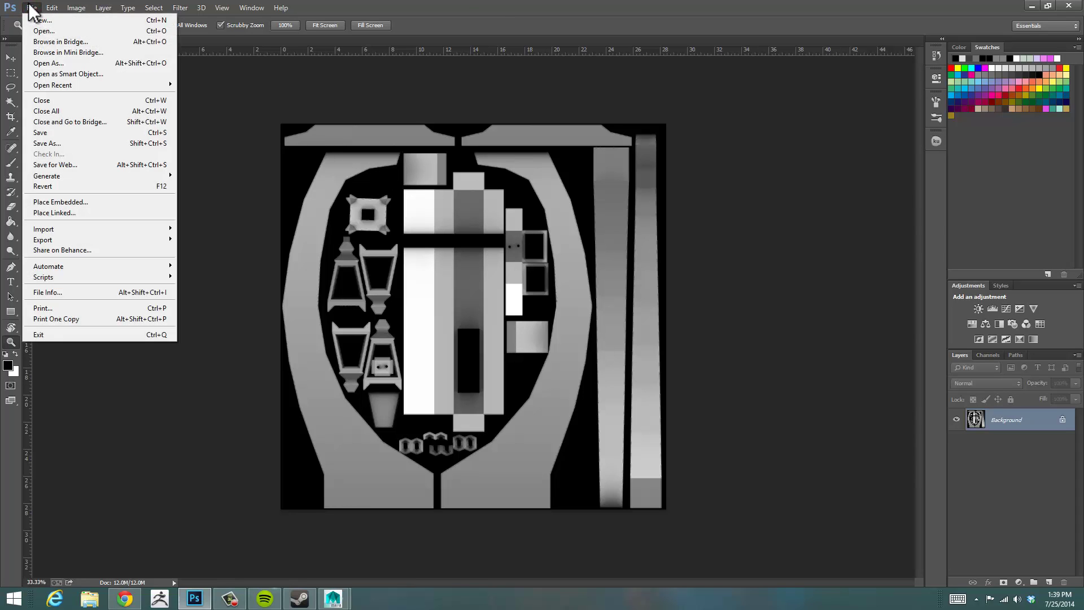
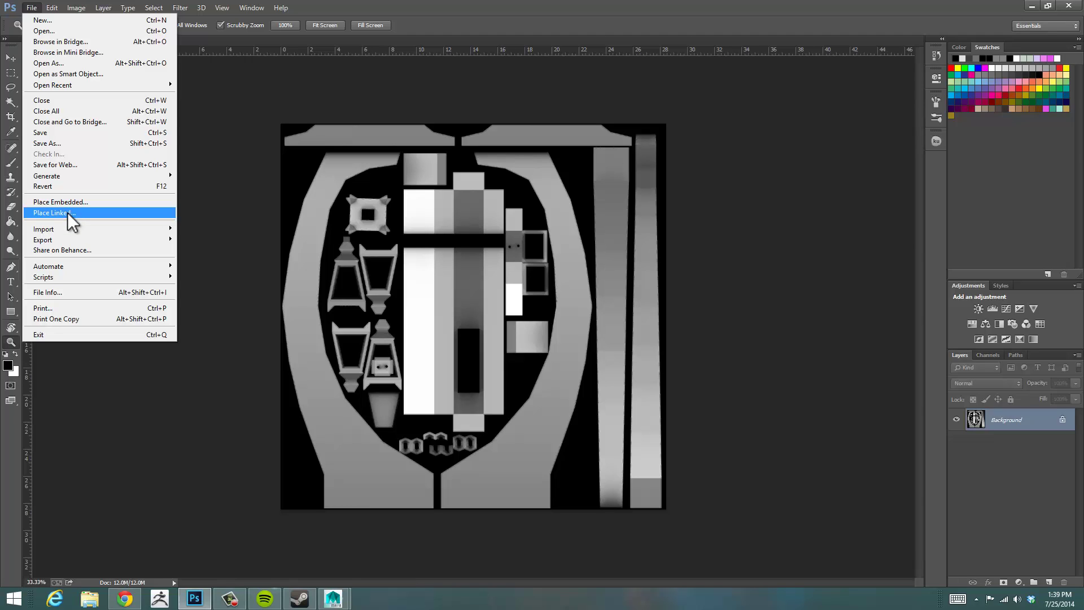
click(107, 202)
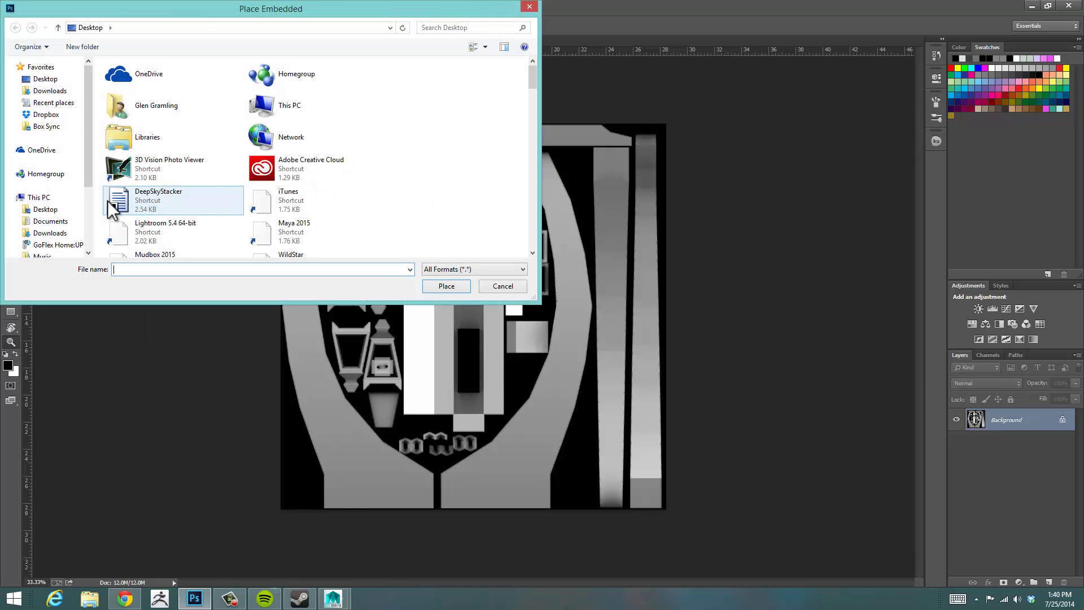
drag(537, 301, 785, 480)
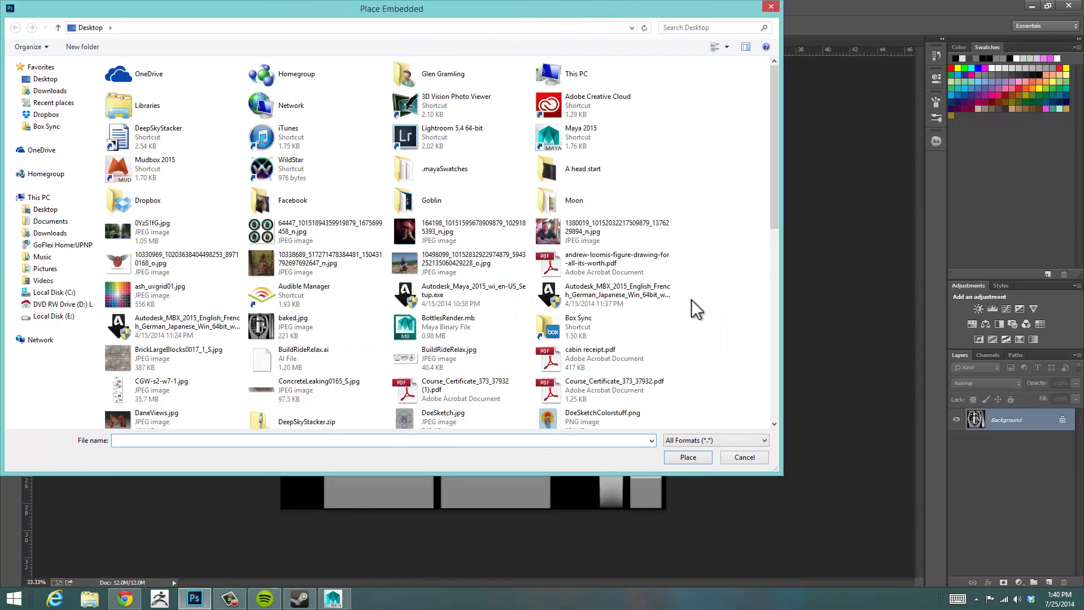
drag(774, 206, 766, 395)
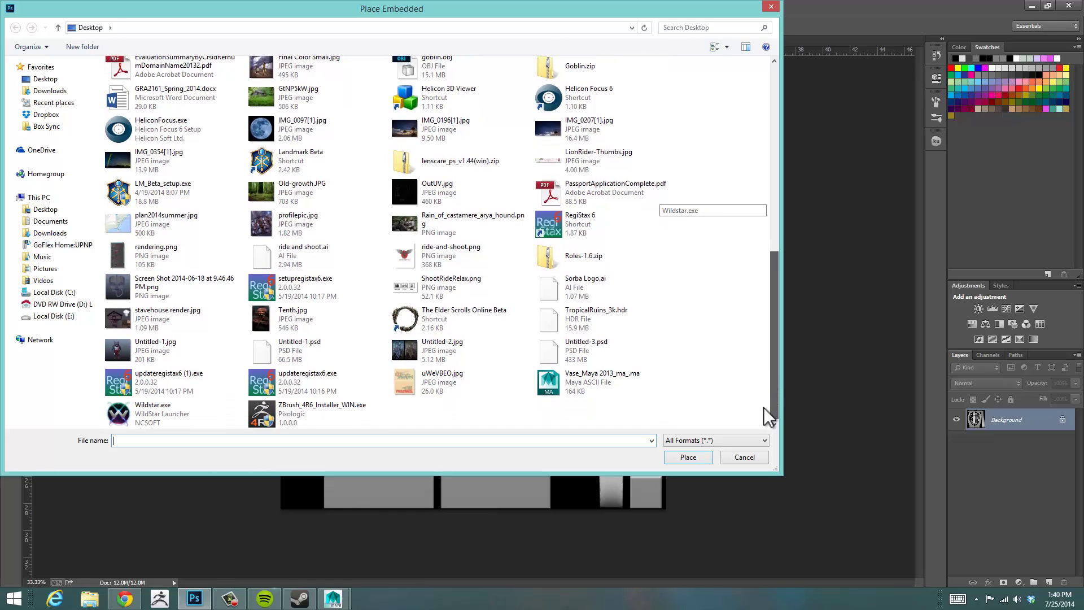
drag(763, 401, 764, 371)
click(448, 244)
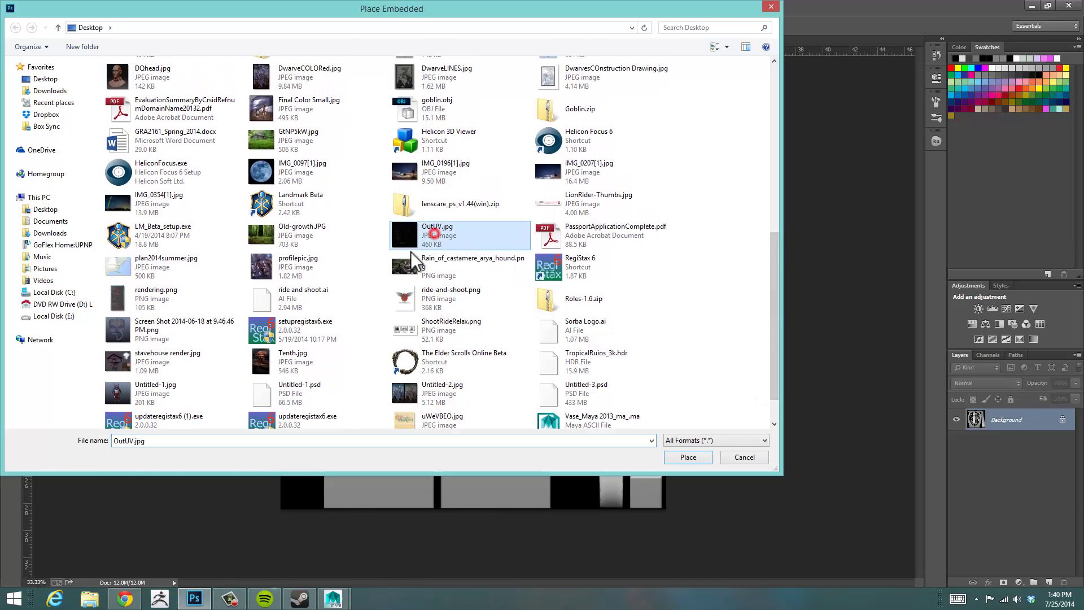
click(690, 457)
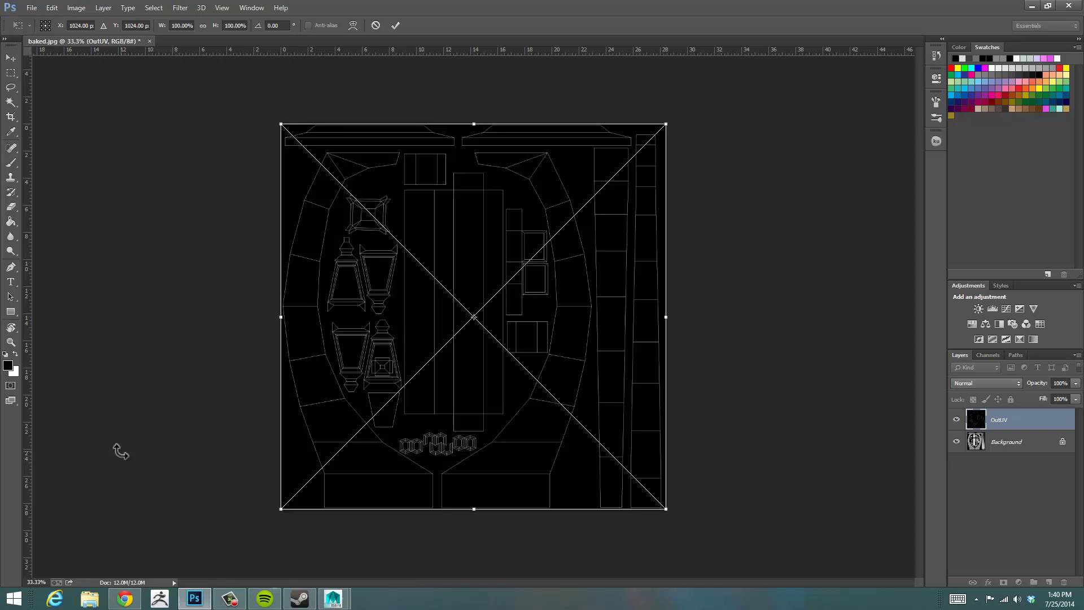
key(Return)
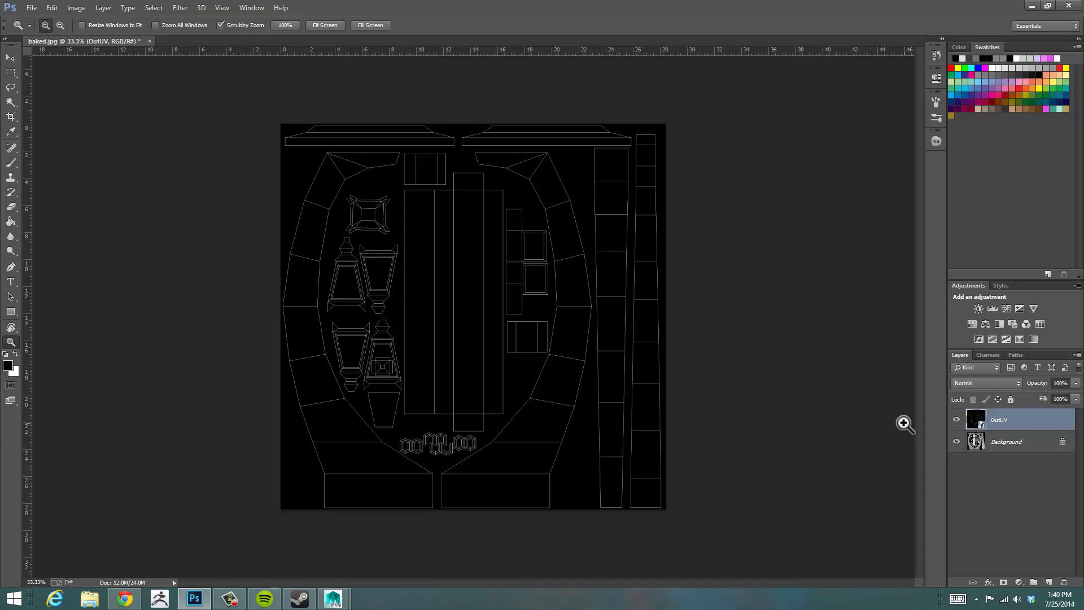
- Check the OutUV smart object's source contents, close them and rasterize the OutUV layer
double_click(977, 419)
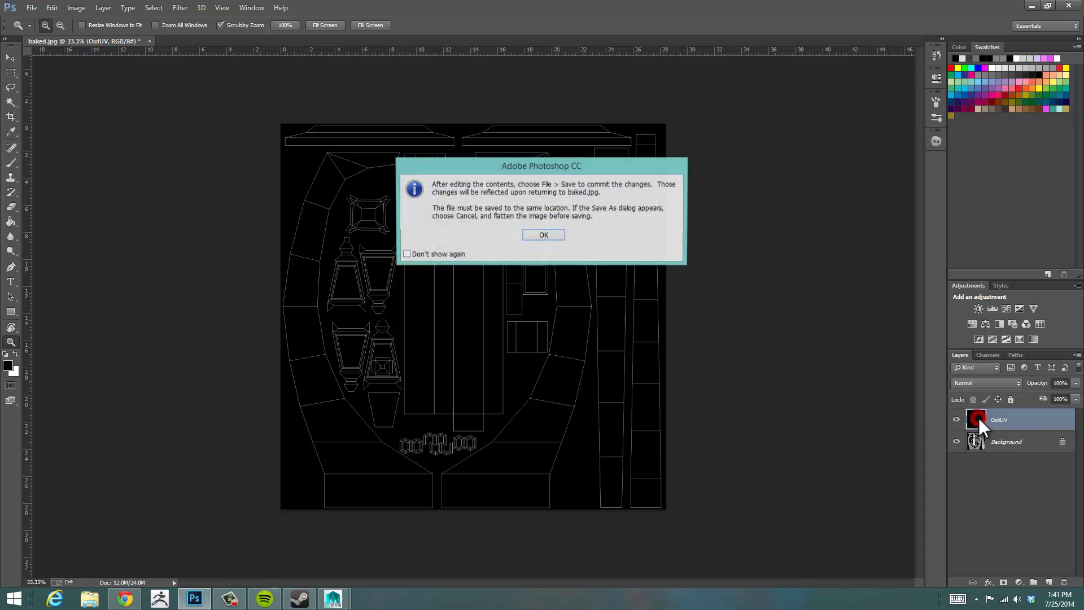
click(549, 236)
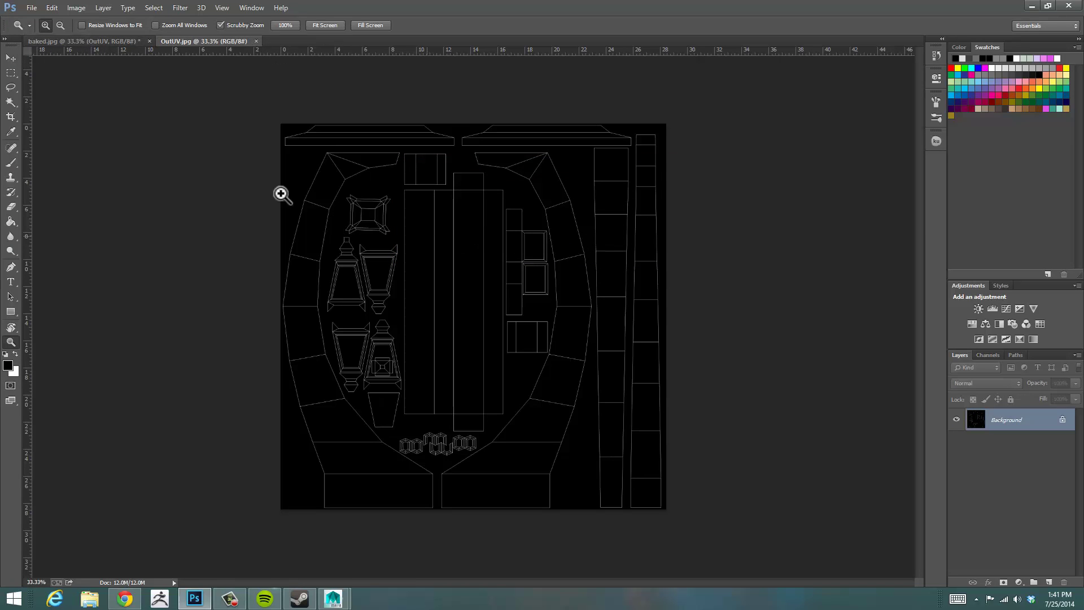
click(256, 41)
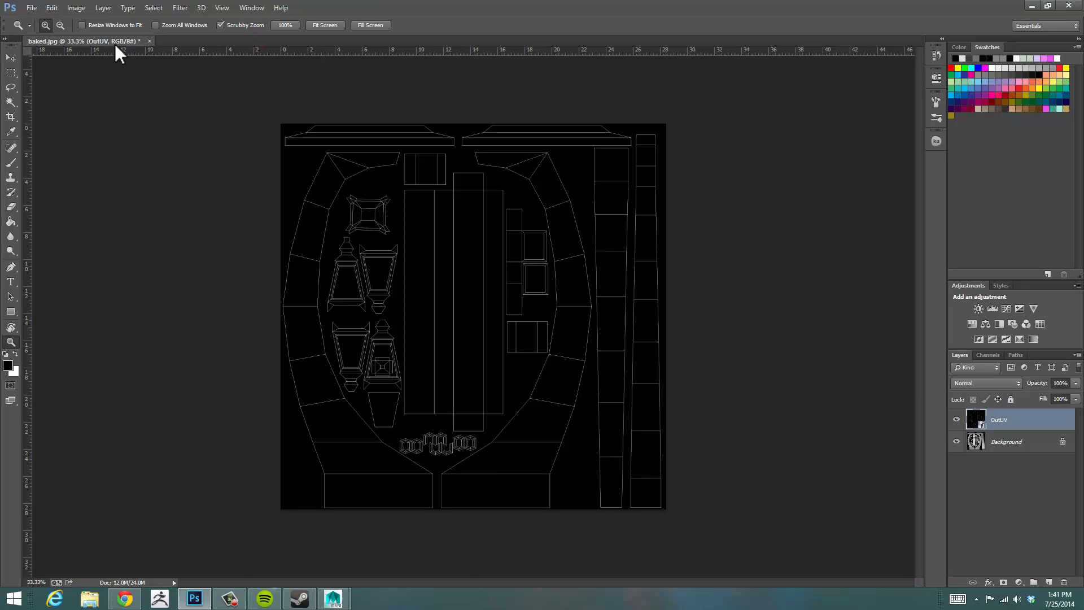
right_click(1000, 424)
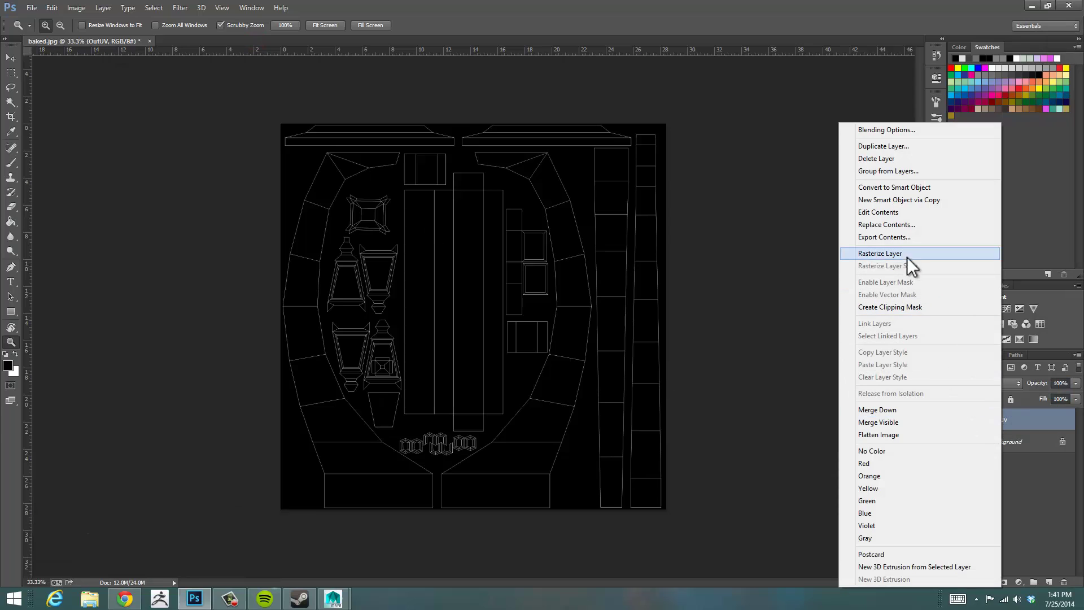
click(876, 255)
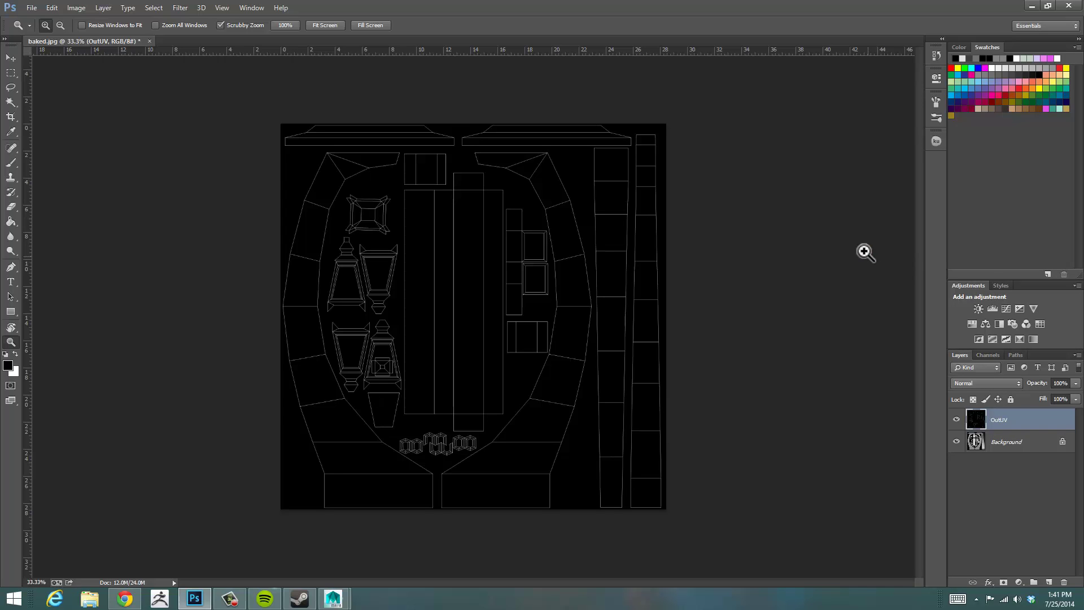
- Turn off Always Create Smart Objects when Placing in the General preferences
click(31, 8)
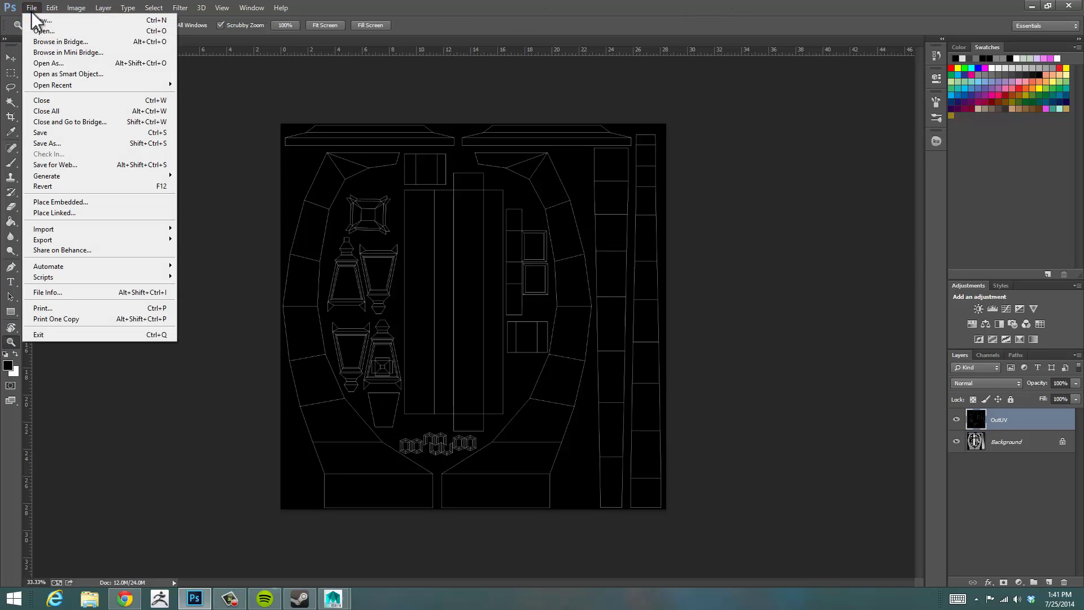
mouse_move(48, 12)
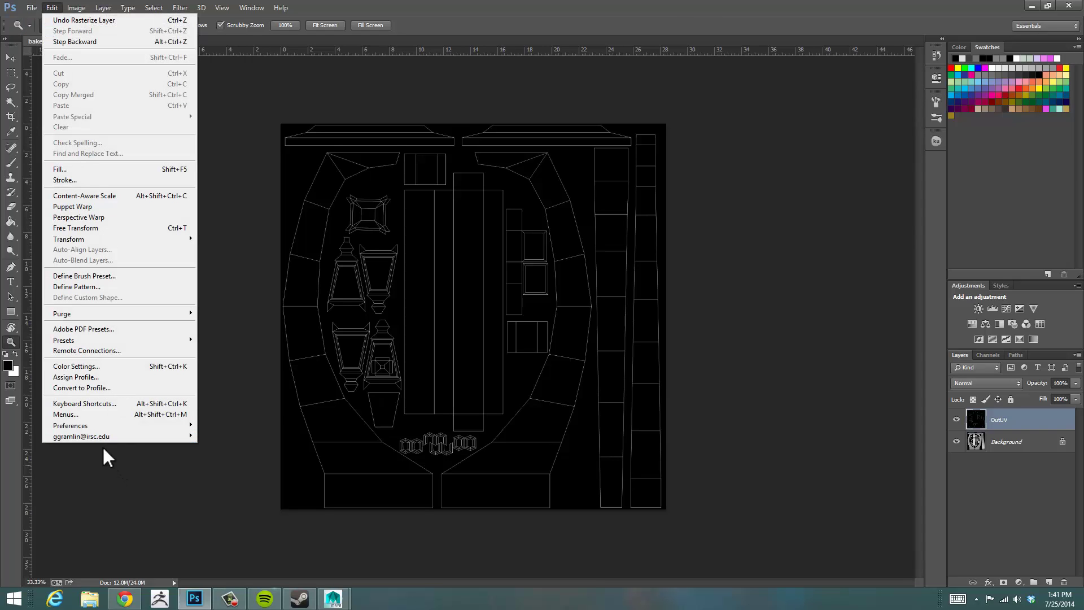
mouse_move(92, 422)
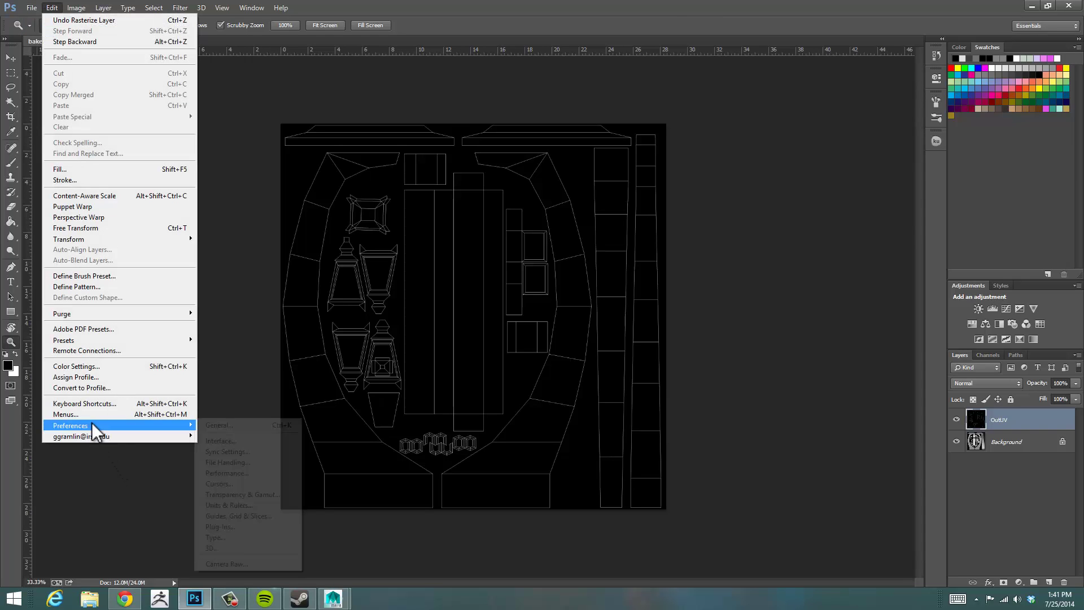
click(238, 422)
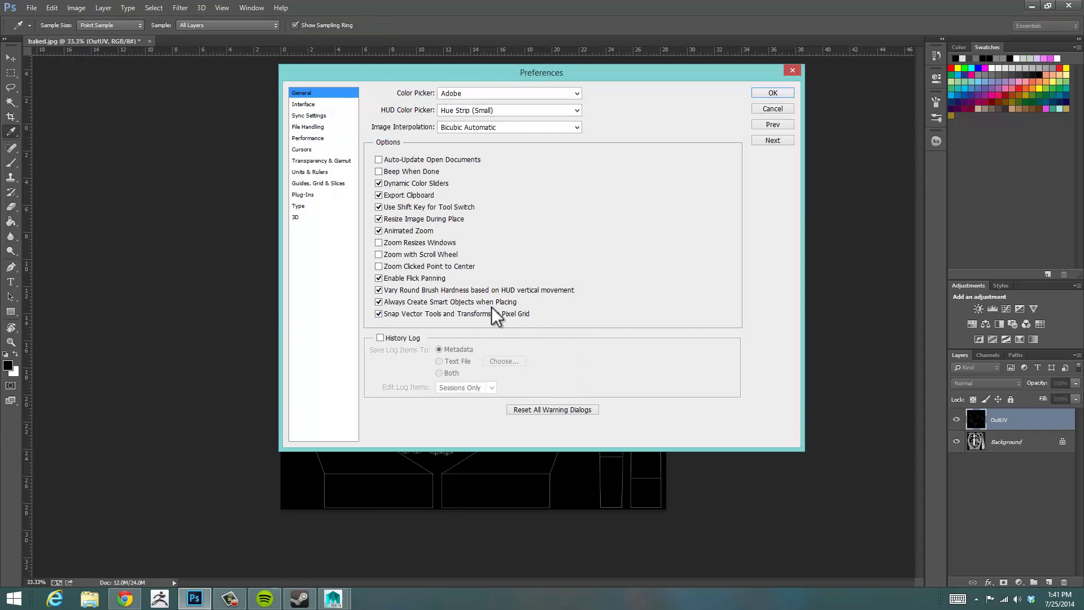
click(378, 302)
click(772, 93)
key(z)
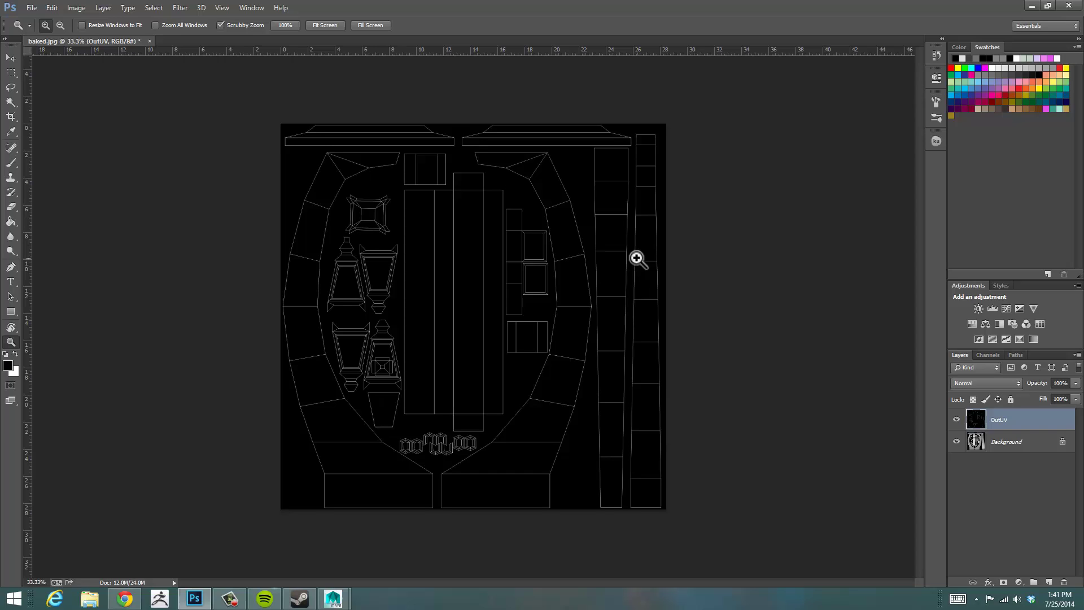
- Try the Screen blend mode on the OutUV layer and return it to Normal
click(1008, 442)
click(1028, 418)
click(965, 383)
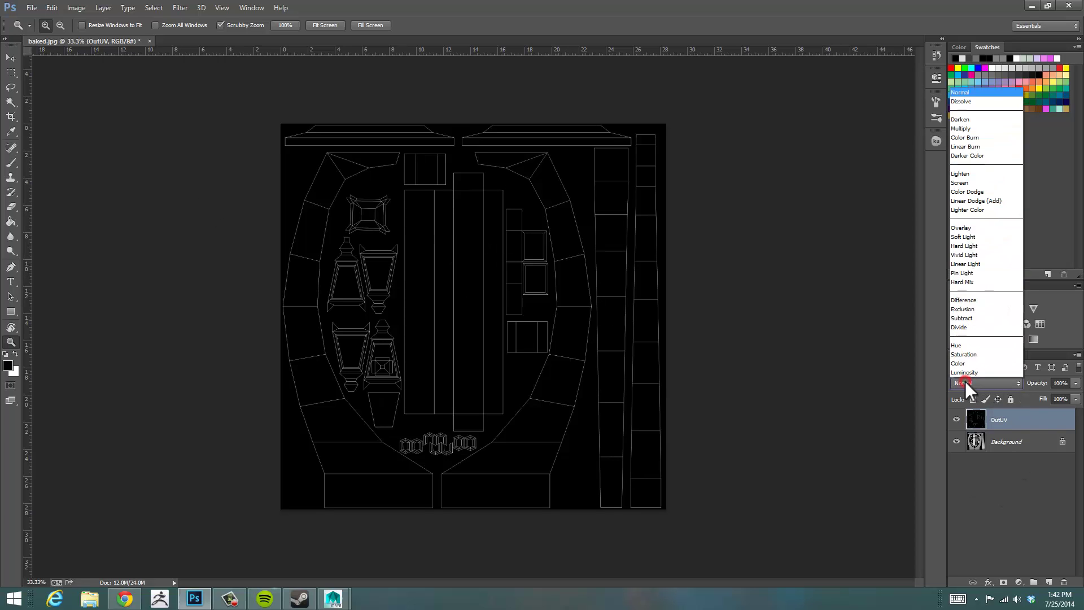
click(971, 182)
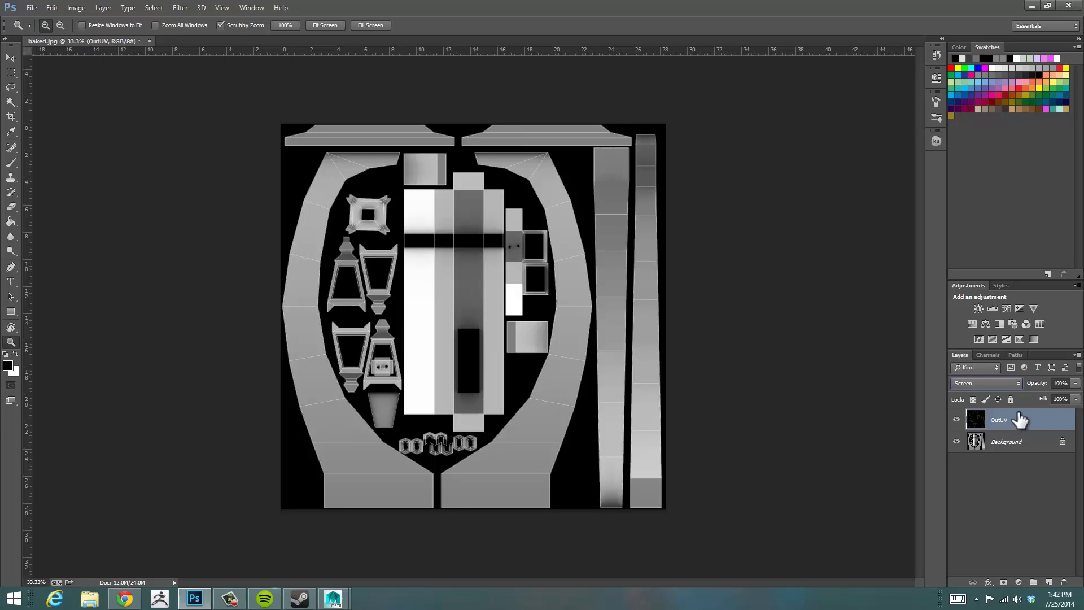
click(1007, 384)
click(985, 92)
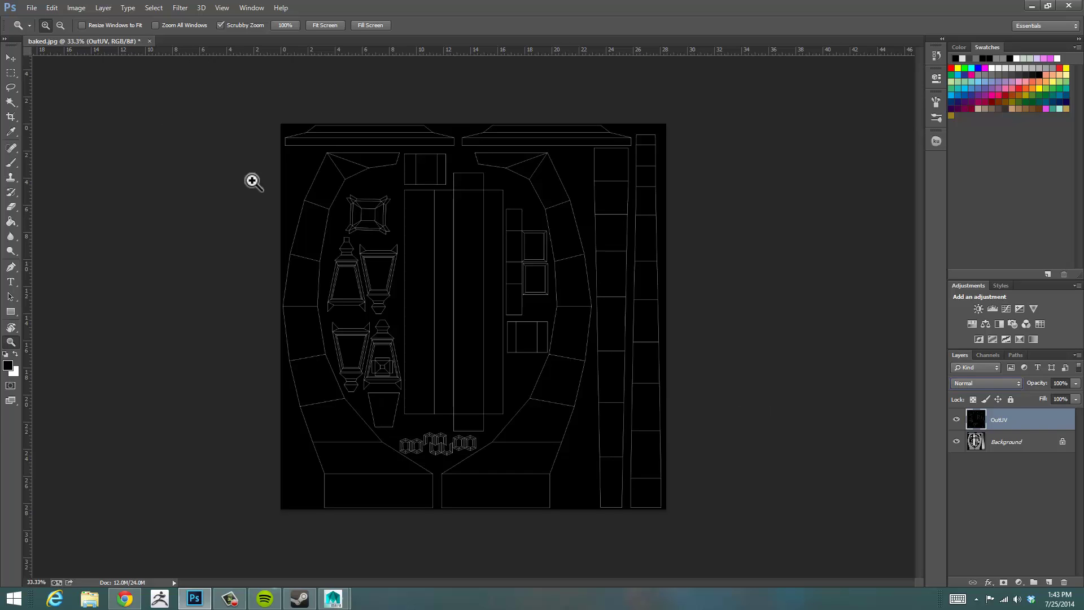
- Try inverting the OutUV layer's colors and invert them back
click(76, 7)
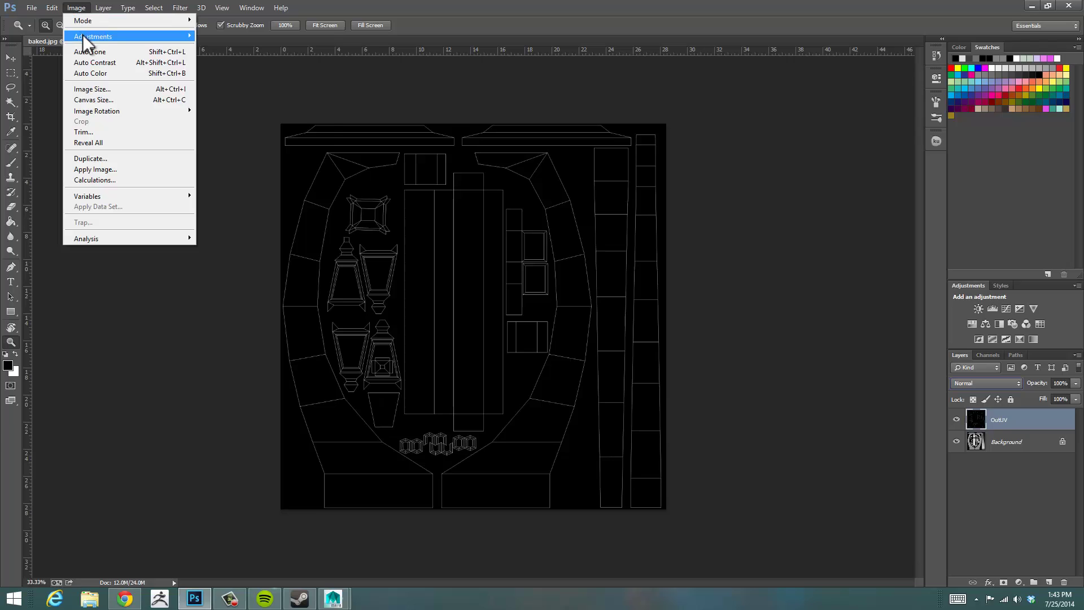
mouse_move(87, 45)
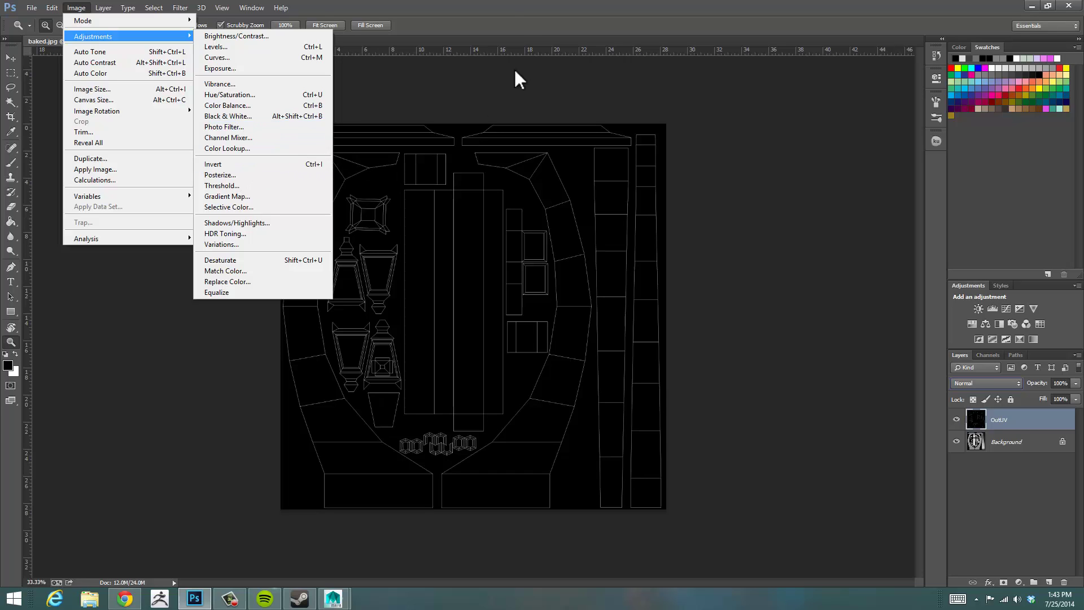
click(519, 12)
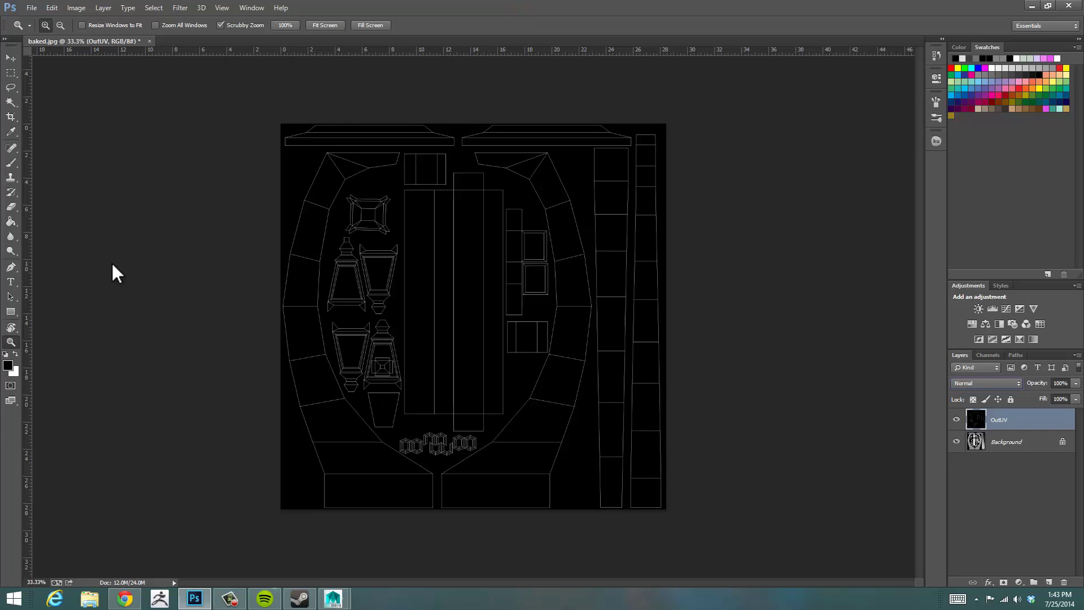
key(ctrl+i)
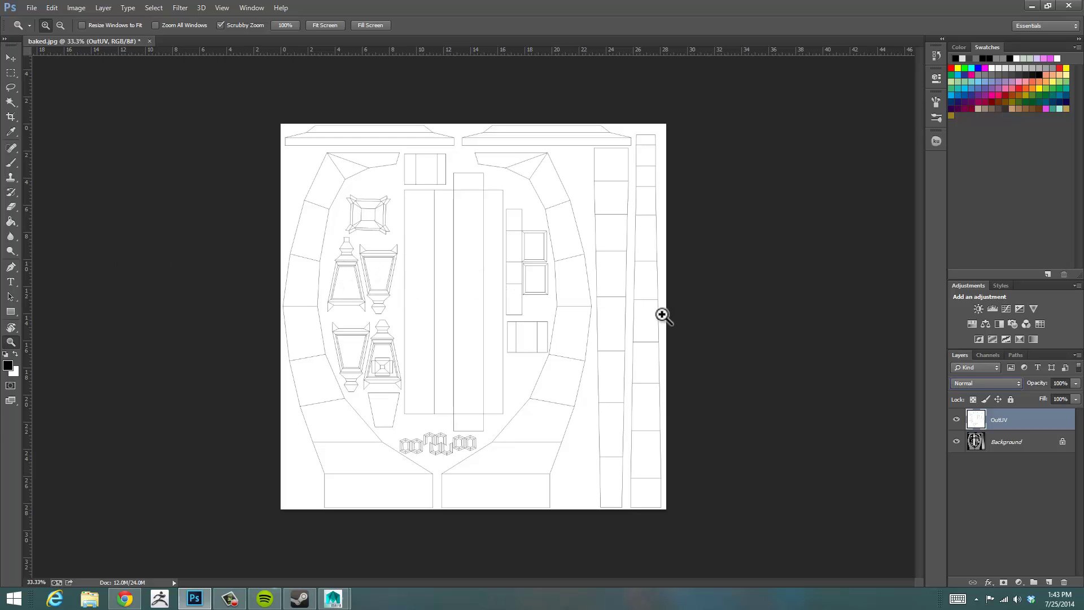
key(ctrl+i)
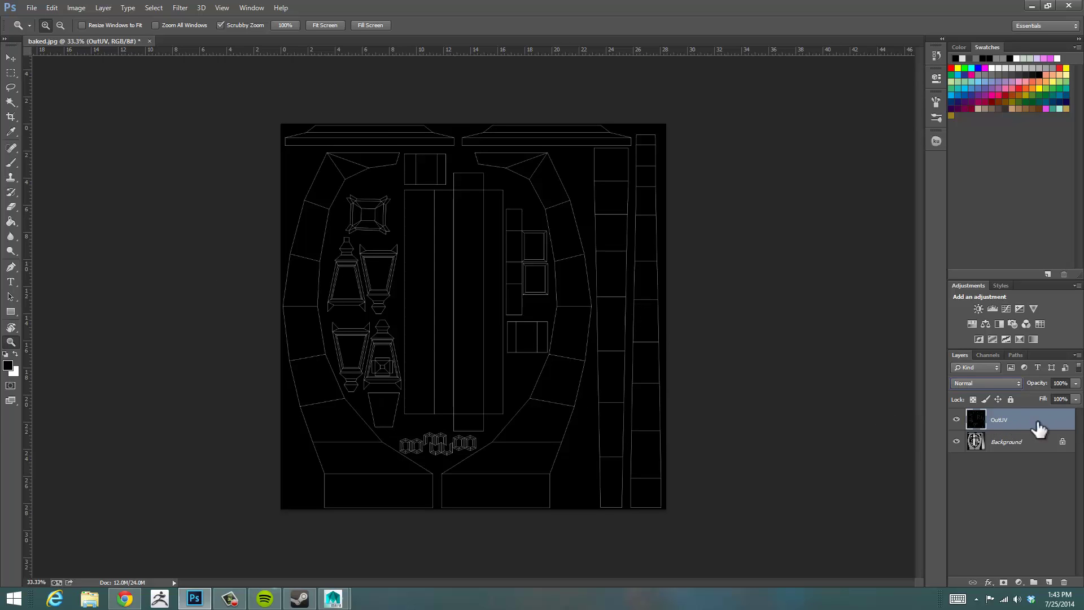
- Duplicate the OutUV layer within baked.jpg under the name Scratches and hide the duplicate
right_click(1002, 417)
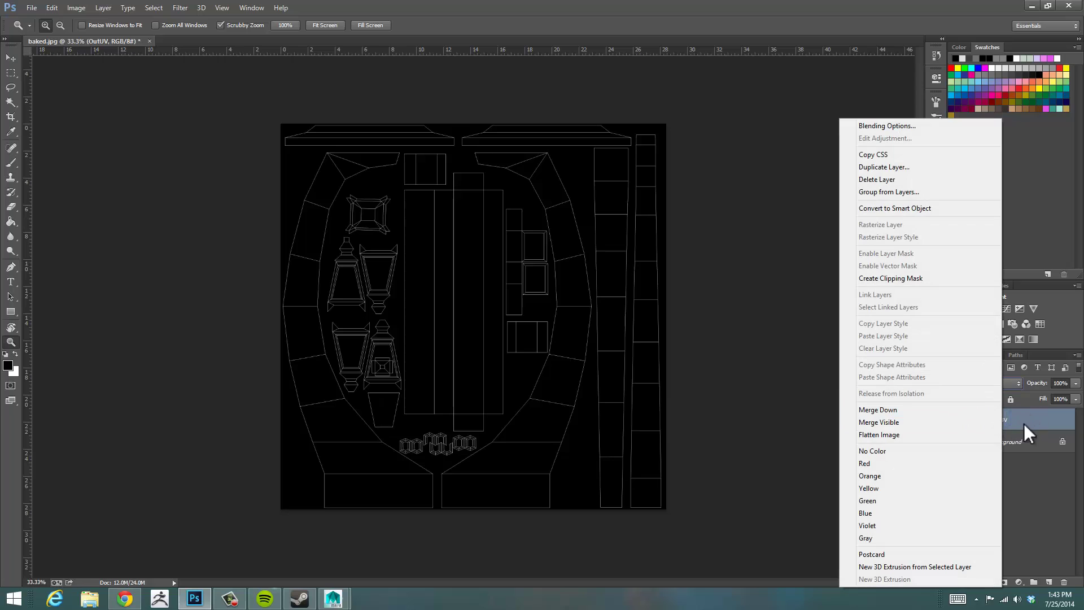
click(934, 169)
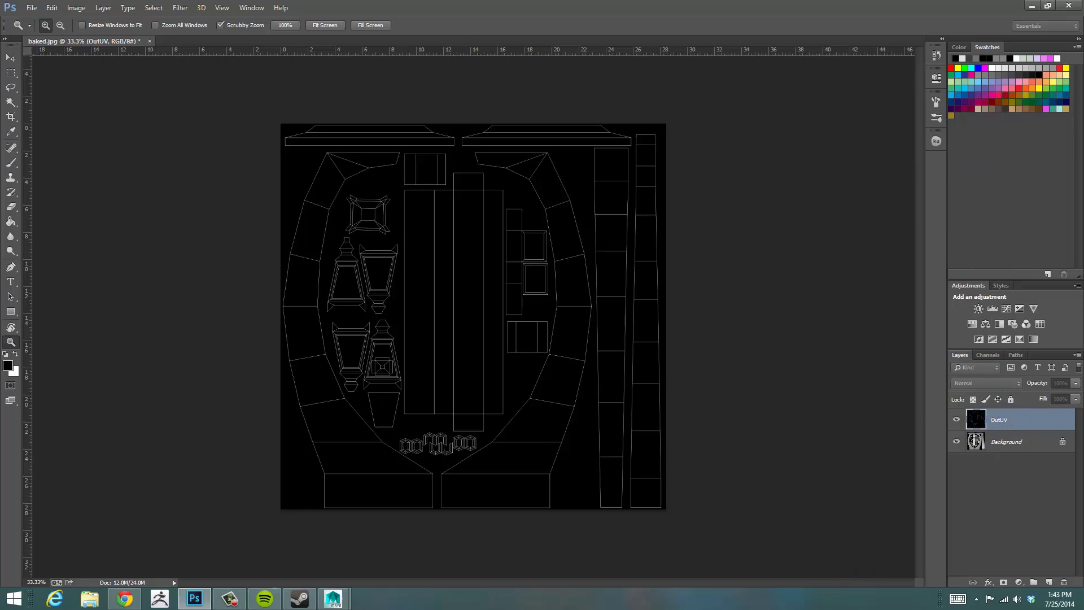
drag(772, 150, 688, 150)
click(690, 172)
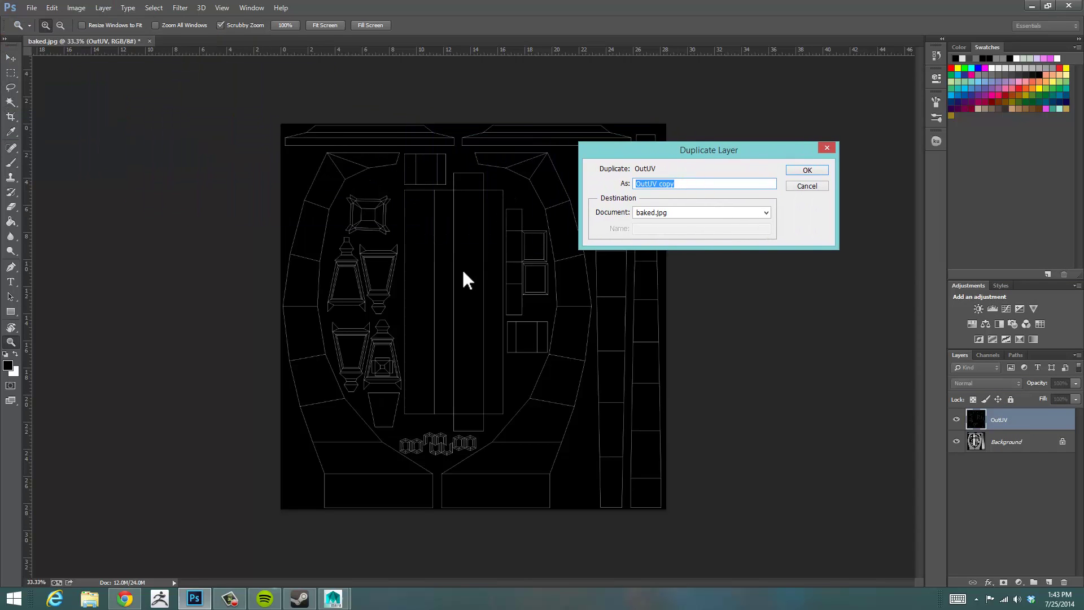
text(Scratches)
key(Return)
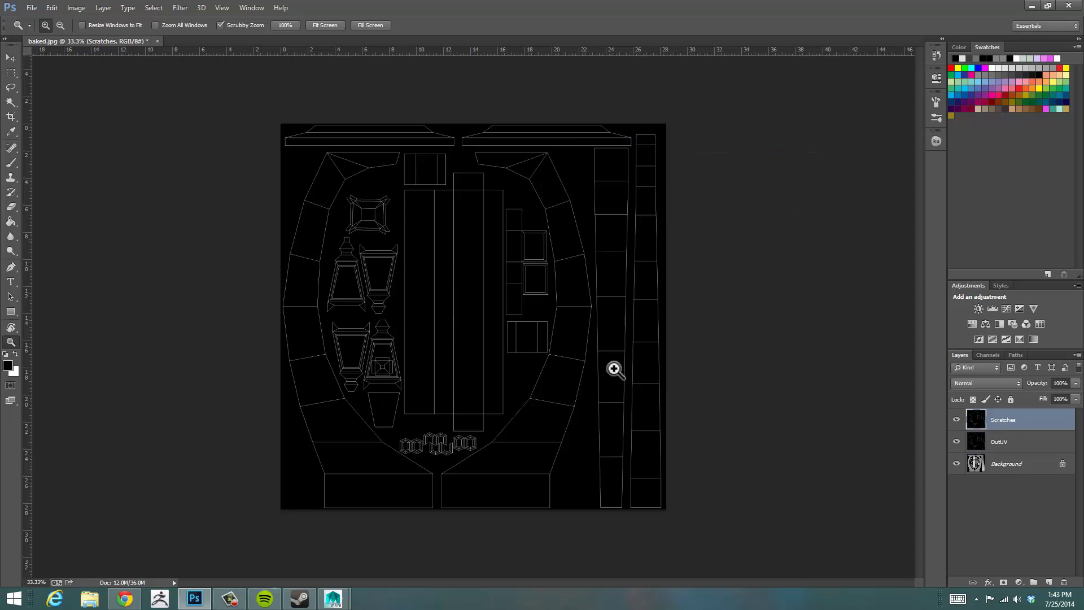
click(956, 420)
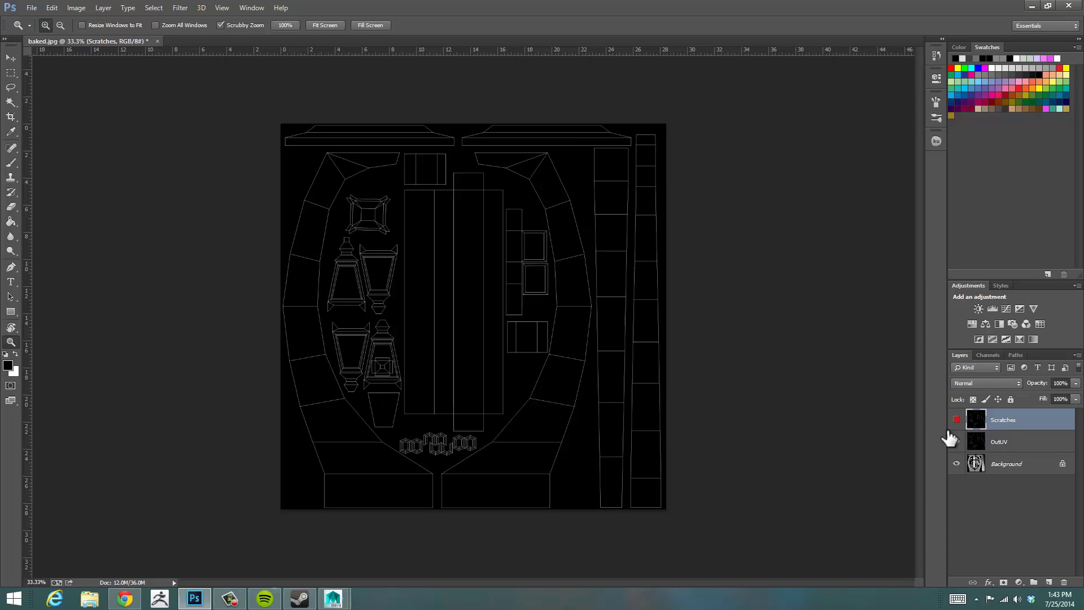
- Invert the OutUV layer's colors and set its blend mode to Multiply over the baked map
click(1007, 441)
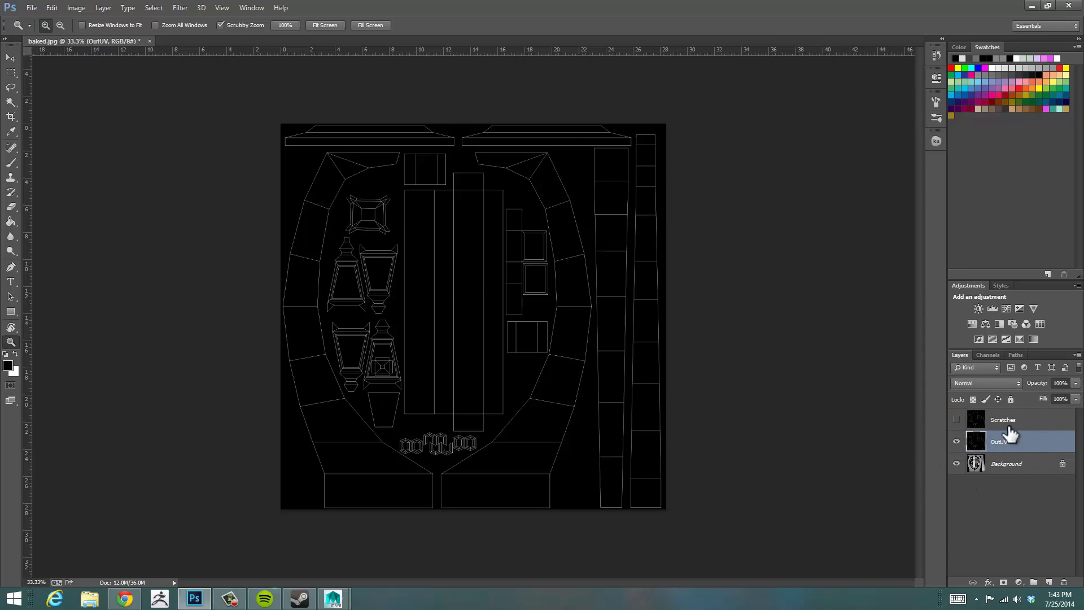
click(1001, 382)
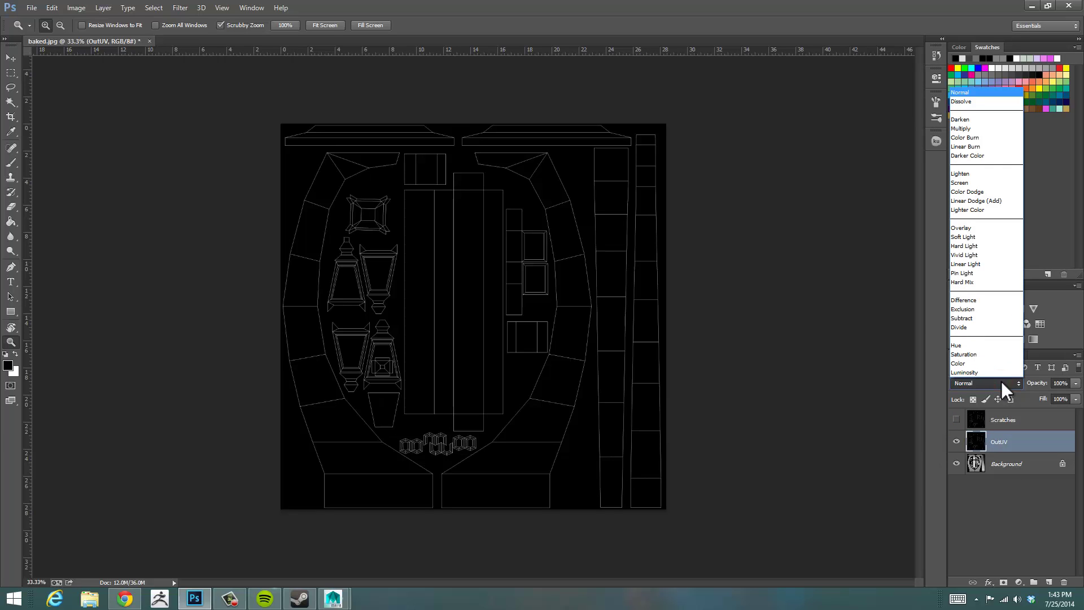
click(1008, 490)
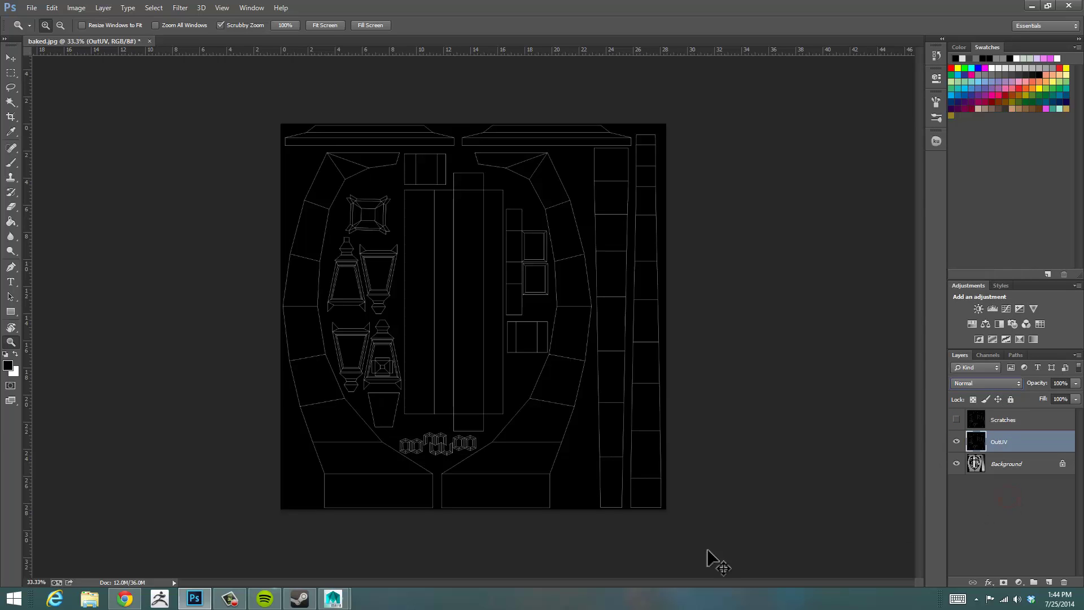
key(ctrl+i)
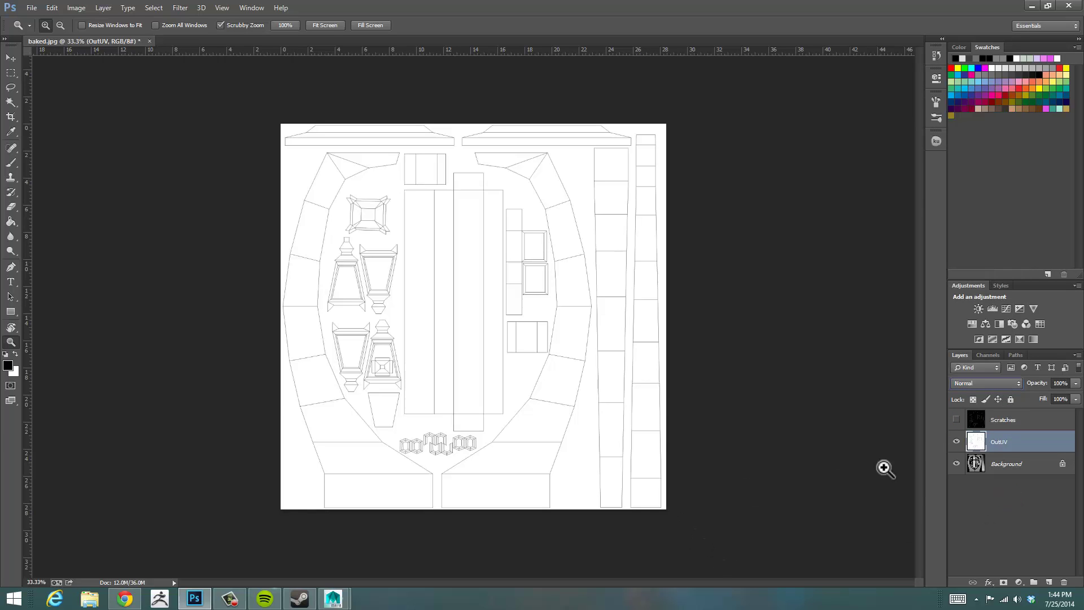
click(1005, 382)
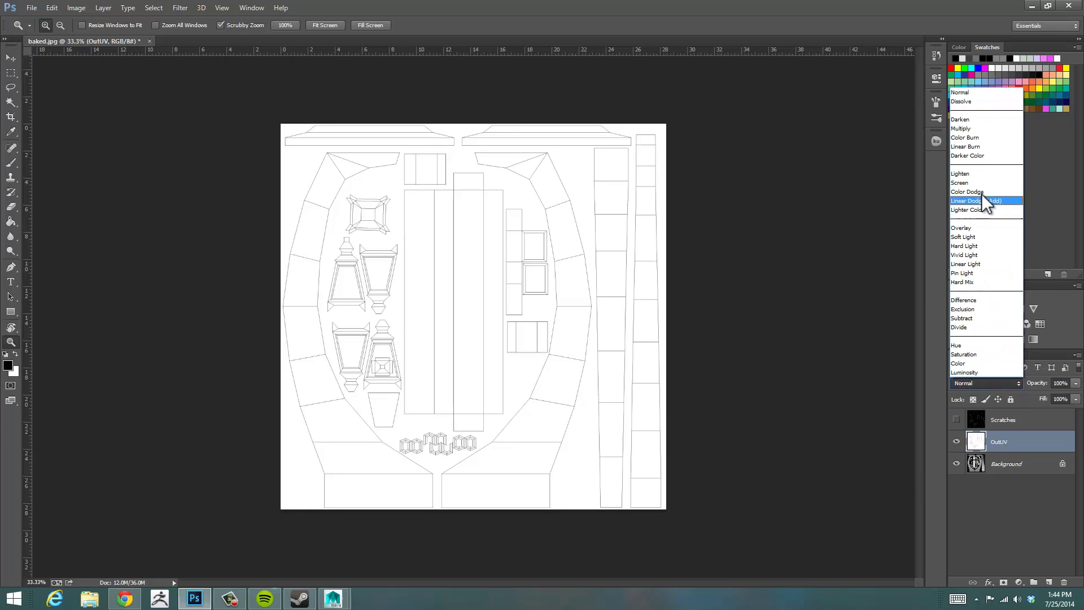
click(986, 128)
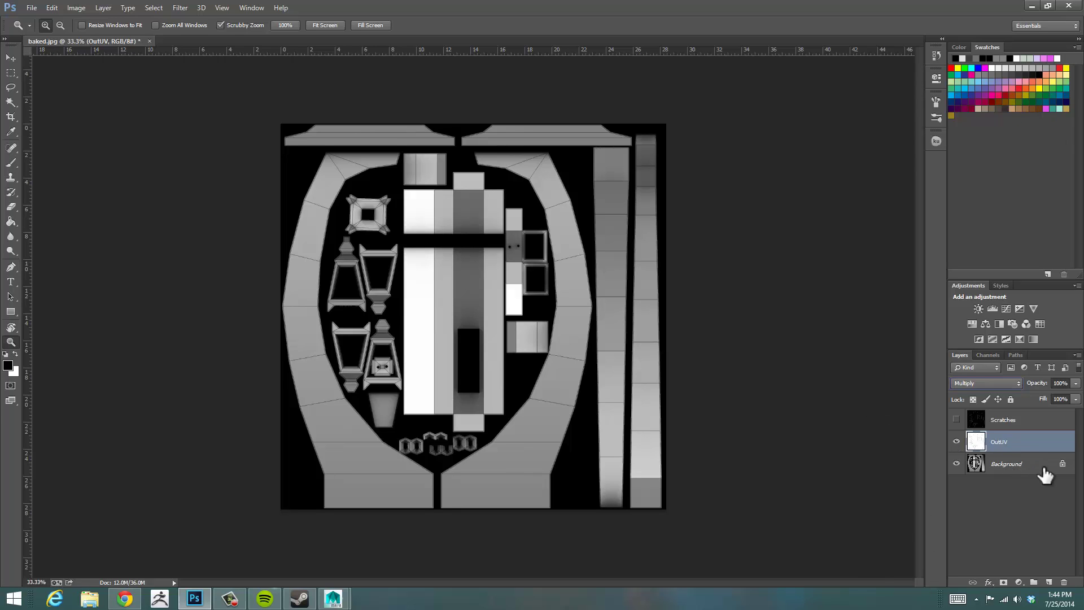
- Convert the locked Background into a regular layer named AO
click(1006, 467)
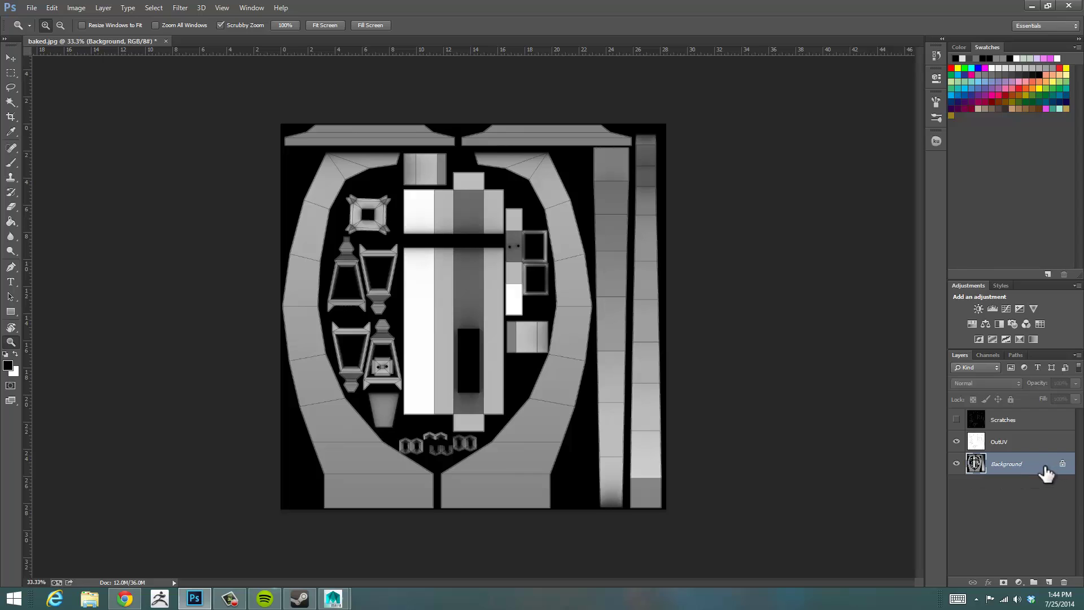
click(1007, 463)
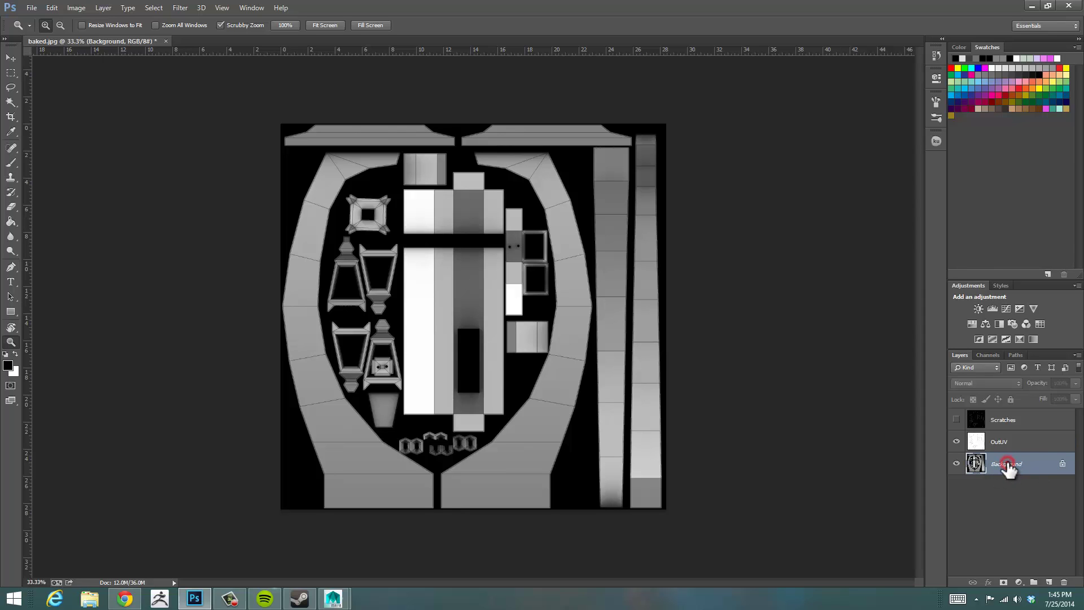
double_click(975, 463)
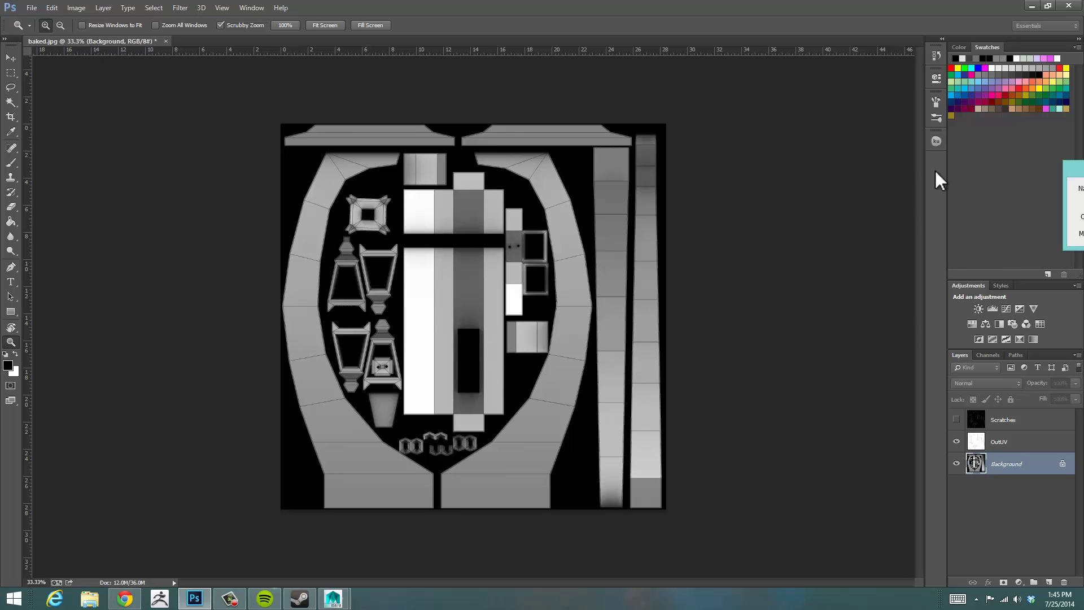
drag(504, 148, 538, 140)
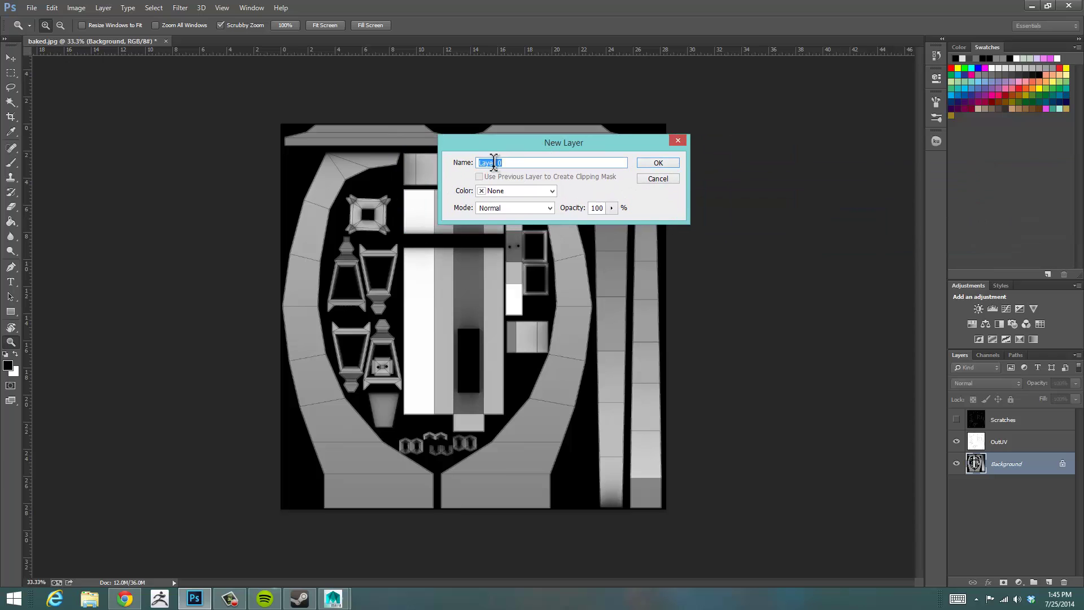
text(AO)
click(658, 163)
click(852, 435)
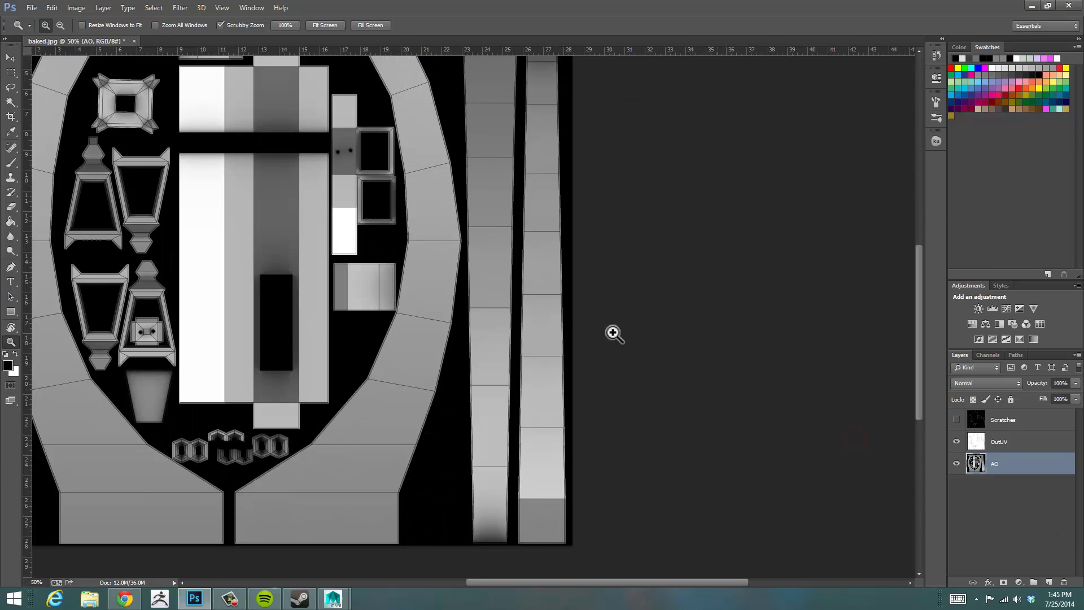
drag(428, 244, 637, 267)
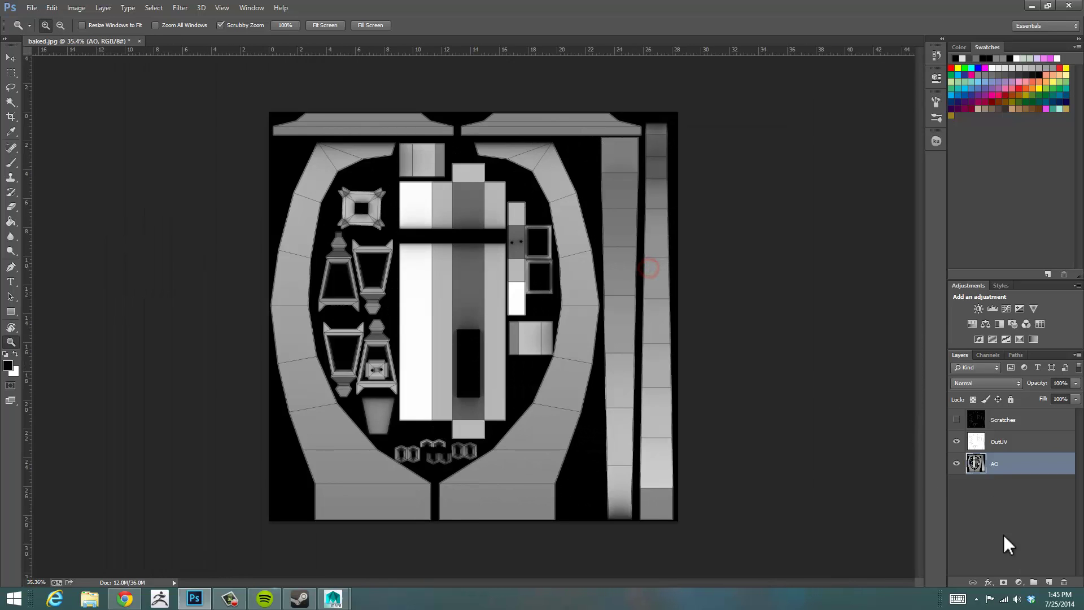
- Add a new empty layer, move it beneath AO and rename it Base Color
click(1049, 582)
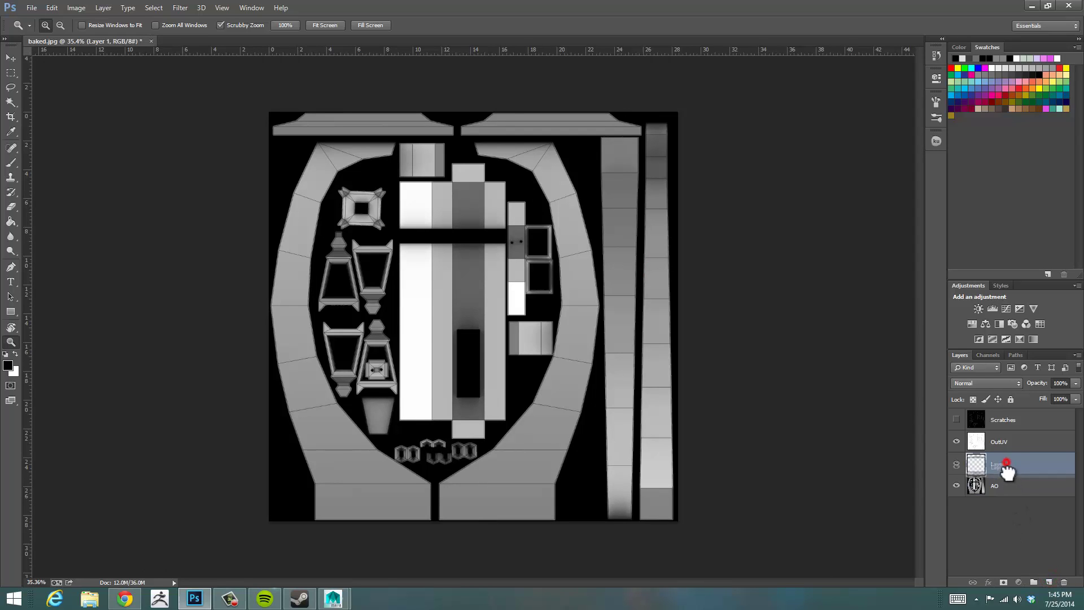
drag(999, 466, 1011, 496)
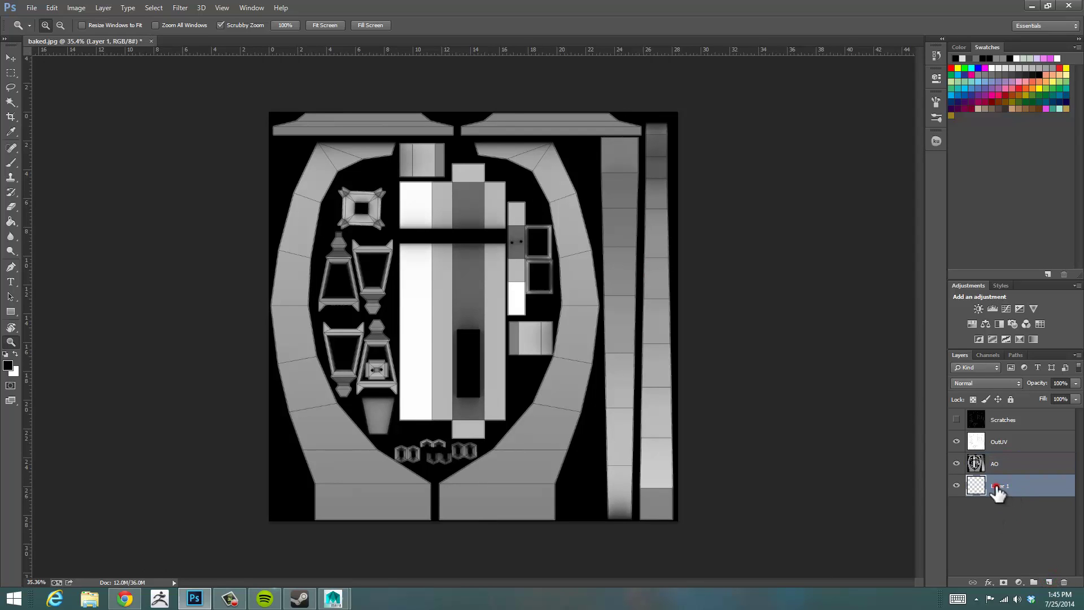
double_click(999, 485)
text(Base Color)
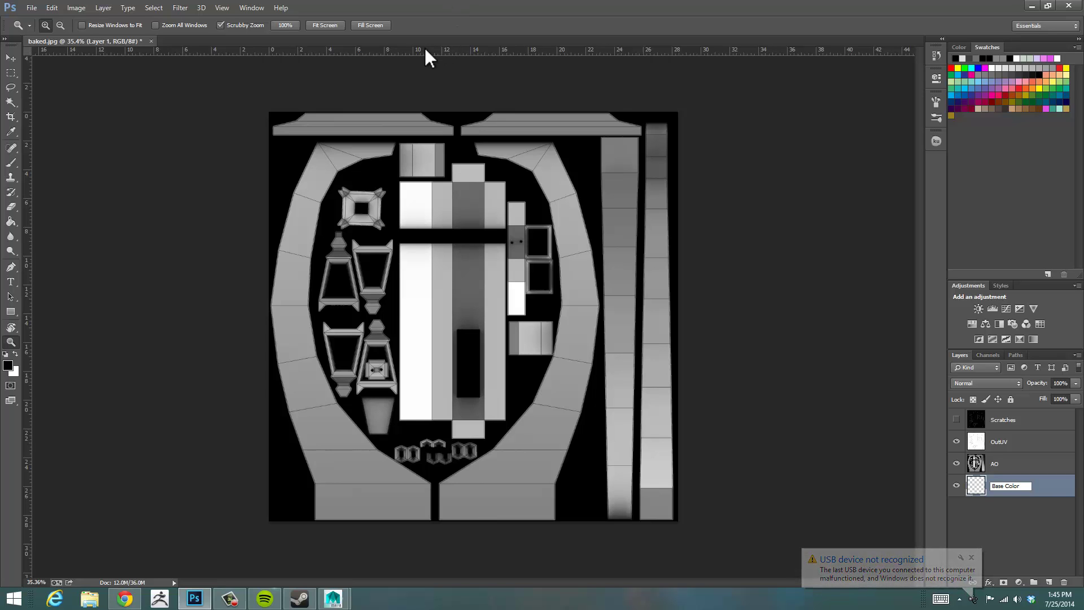
key(Return)
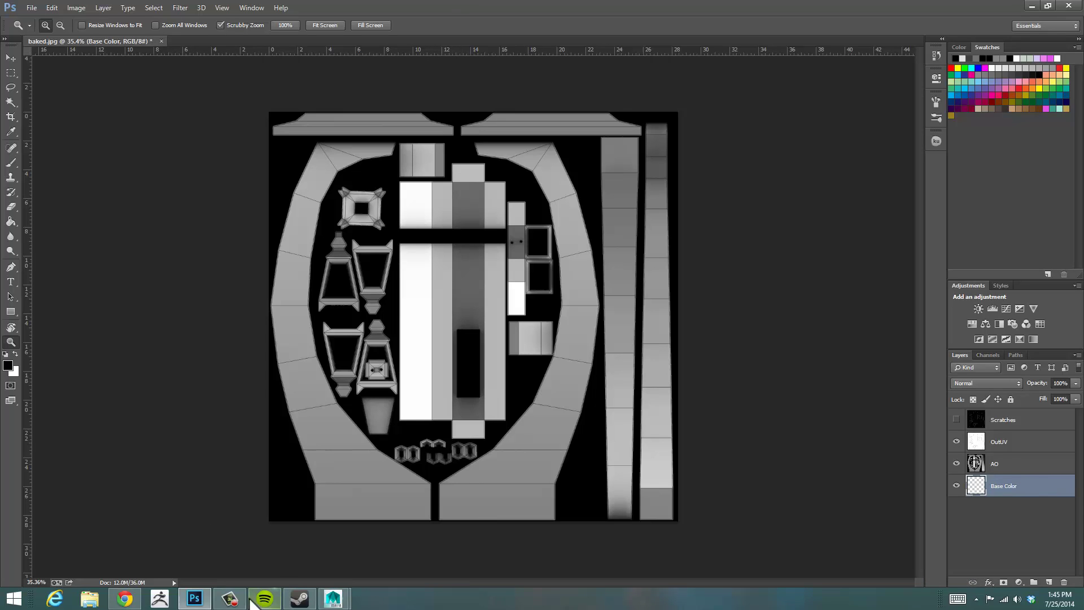
click(228, 599)
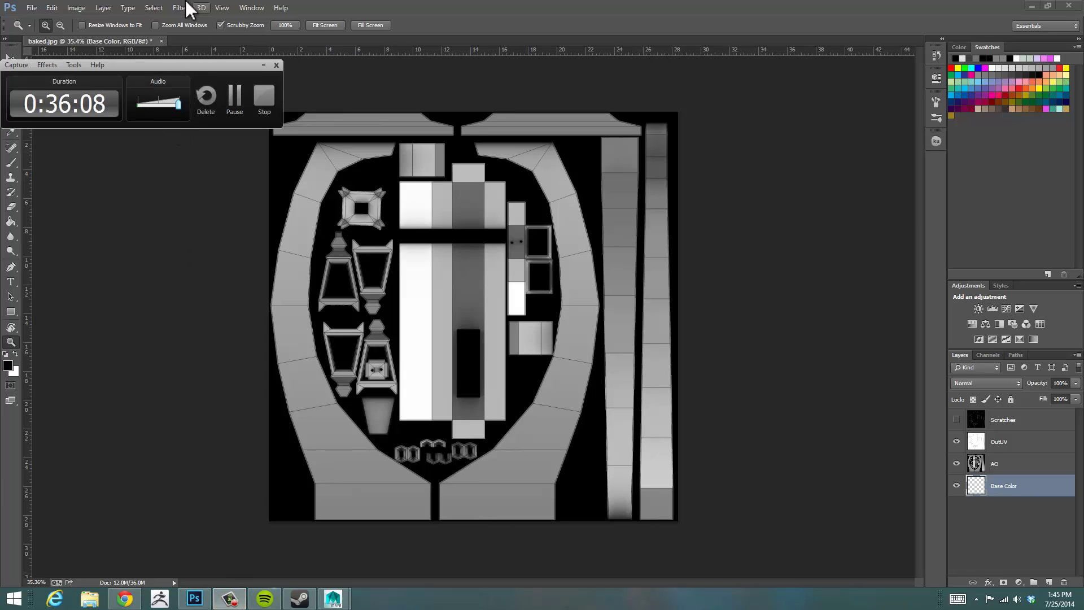
drag(228, 65, 268, 67)
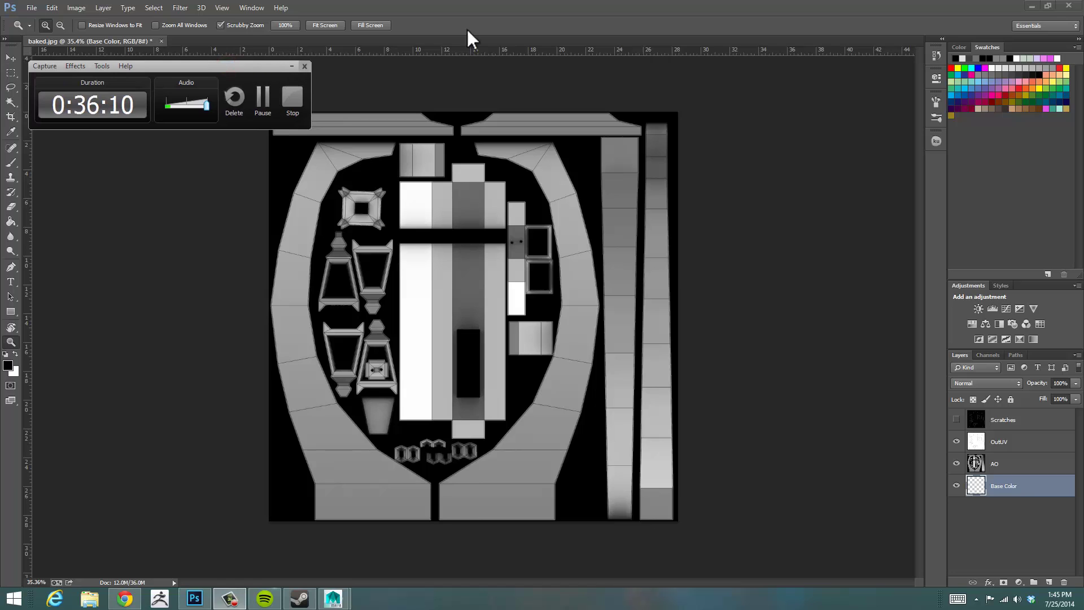
click(539, 9)
click(291, 66)
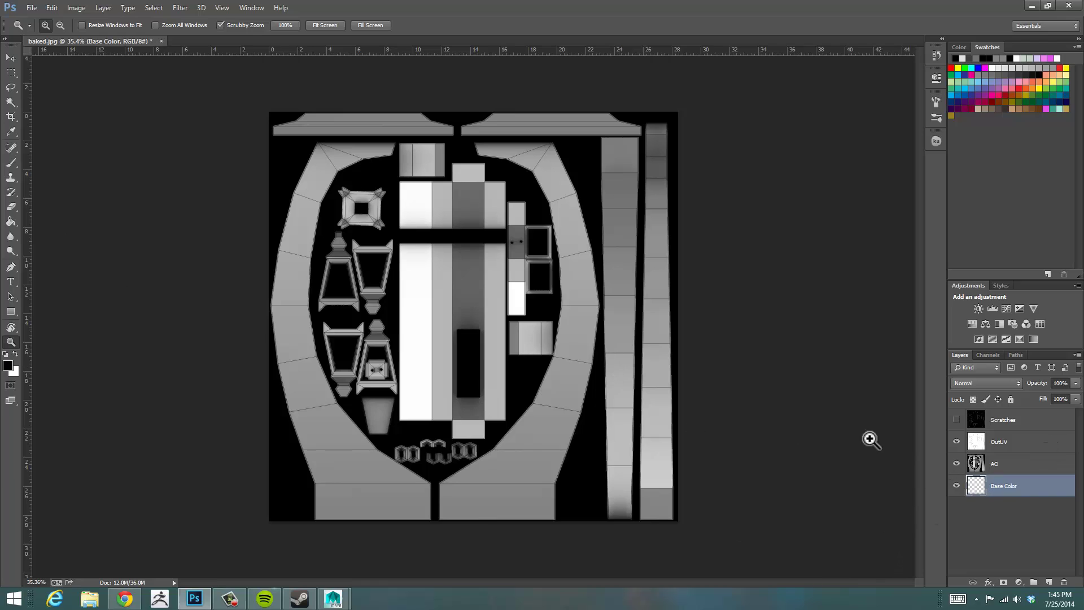
- Select the AO layer and toggle the OutUV layer off and on to compare the map with and without the wireframe
click(979, 466)
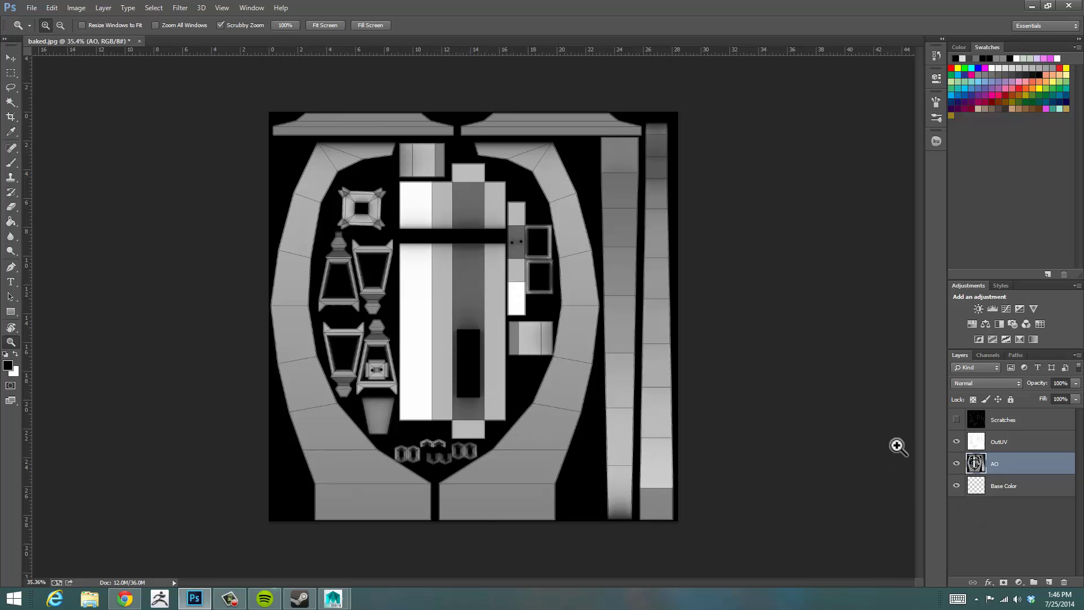
click(956, 441)
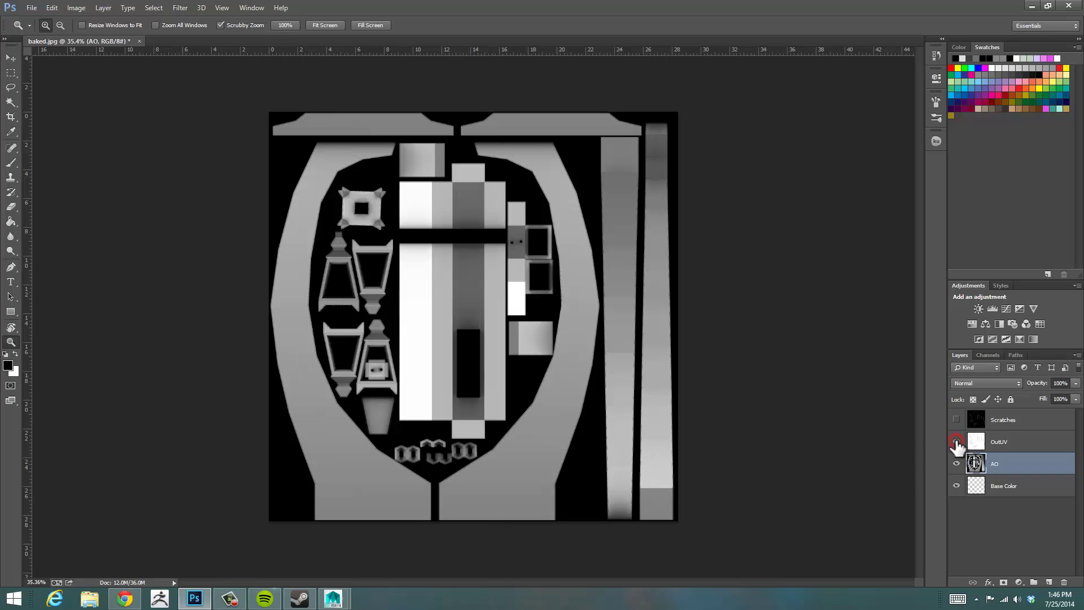
click(955, 442)
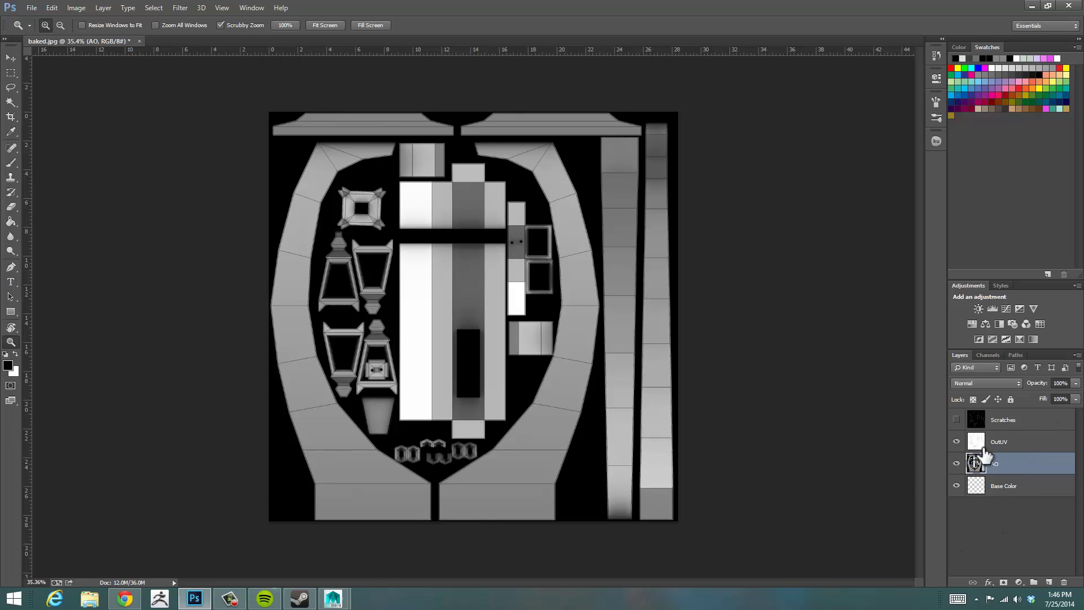
- Hide the OutUV layer, select the Base Color layer and set the foreground color to blue-gray 76818d
click(955, 441)
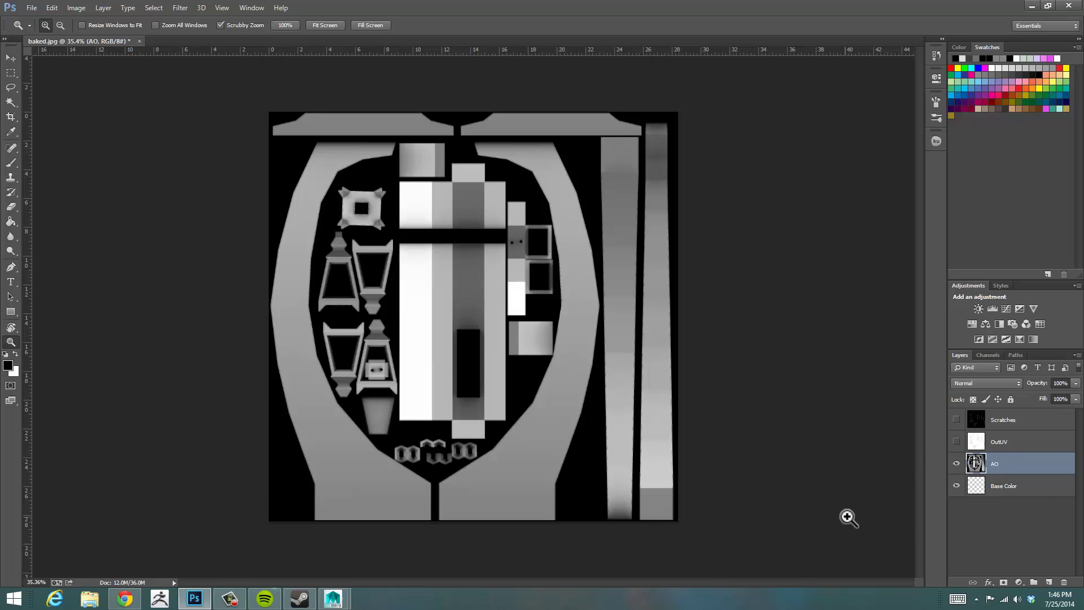
click(1024, 485)
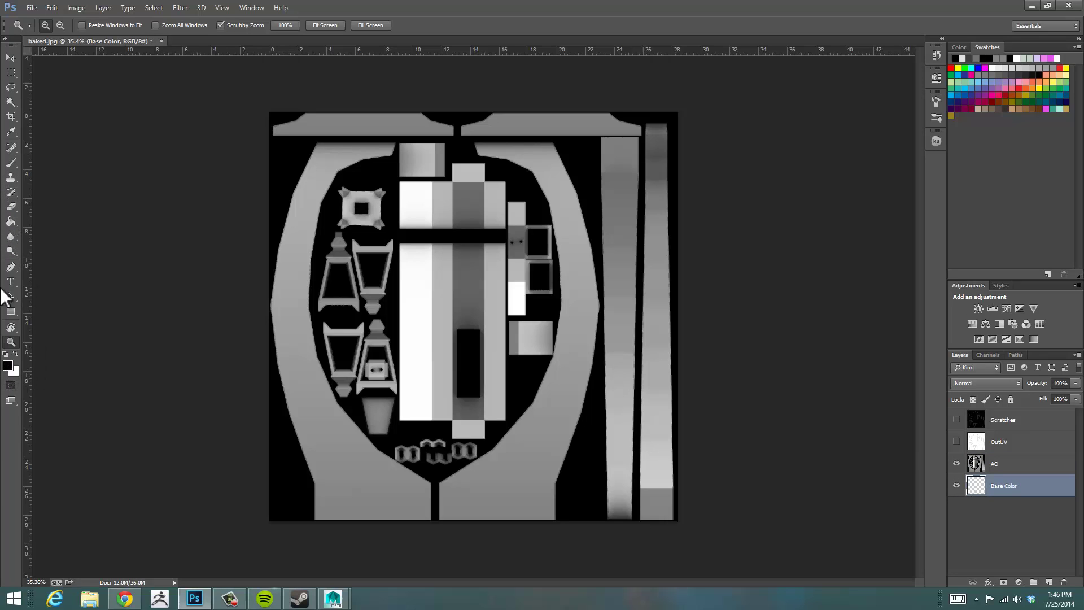
click(11, 221)
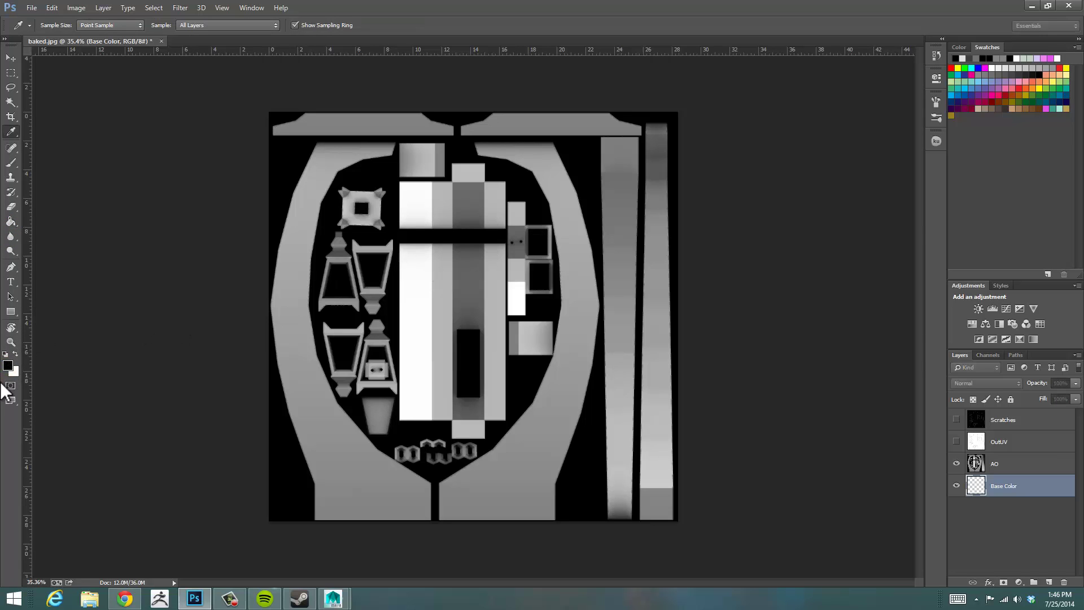
click(8, 365)
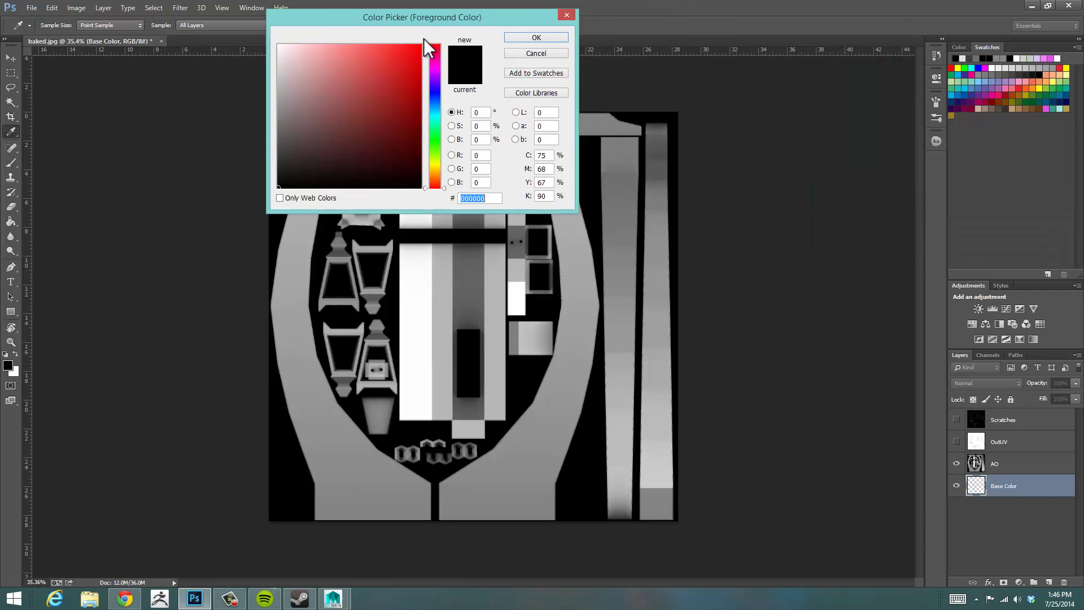
drag(446, 7, 615, 93)
drag(605, 199, 607, 188)
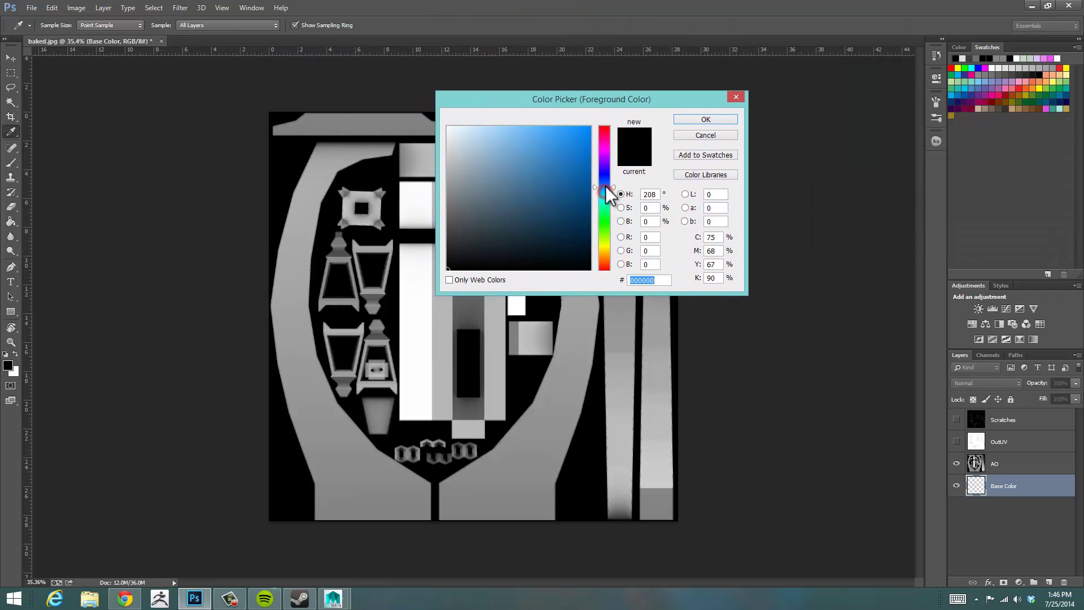
mouse_move(508, 174)
mouse_down()
mouse_move(483, 162)
mouse_move(458, 171)
mouse_move(471, 191)
mouse_up()
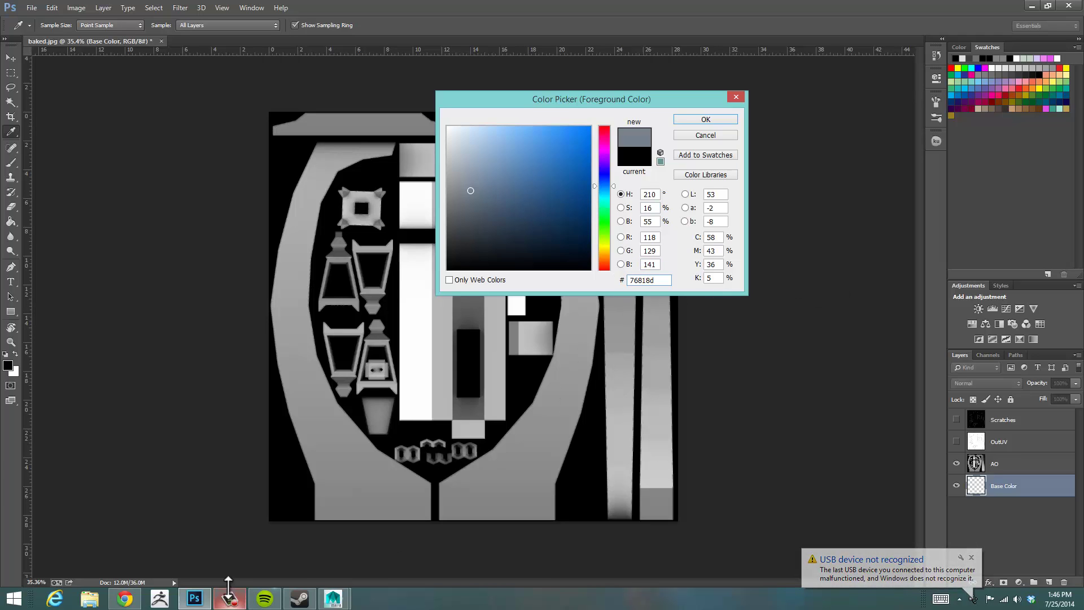
drag(680, 96, 704, 95)
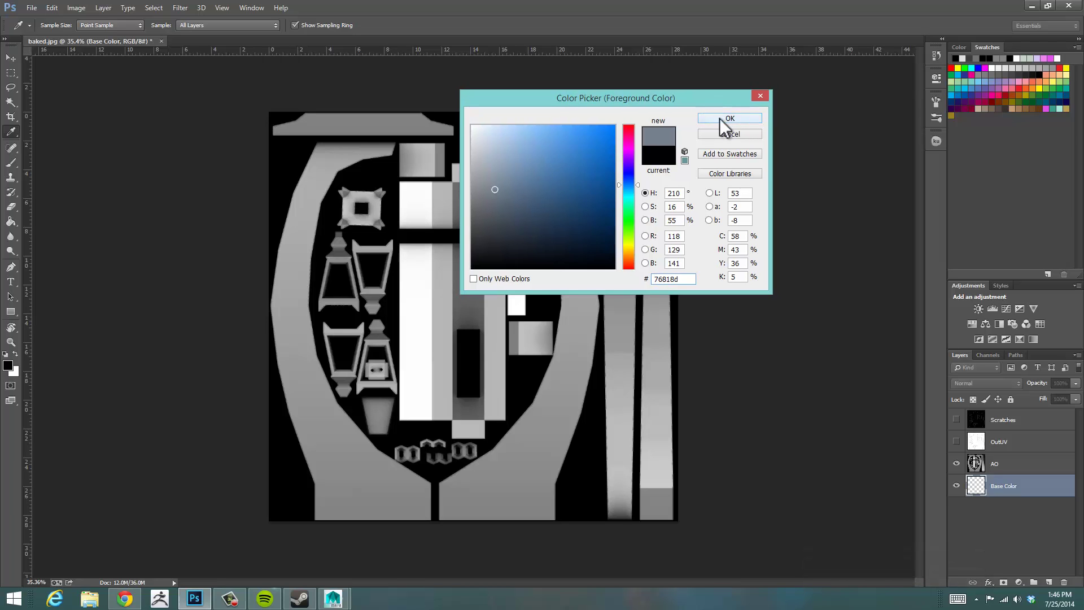
click(226, 599)
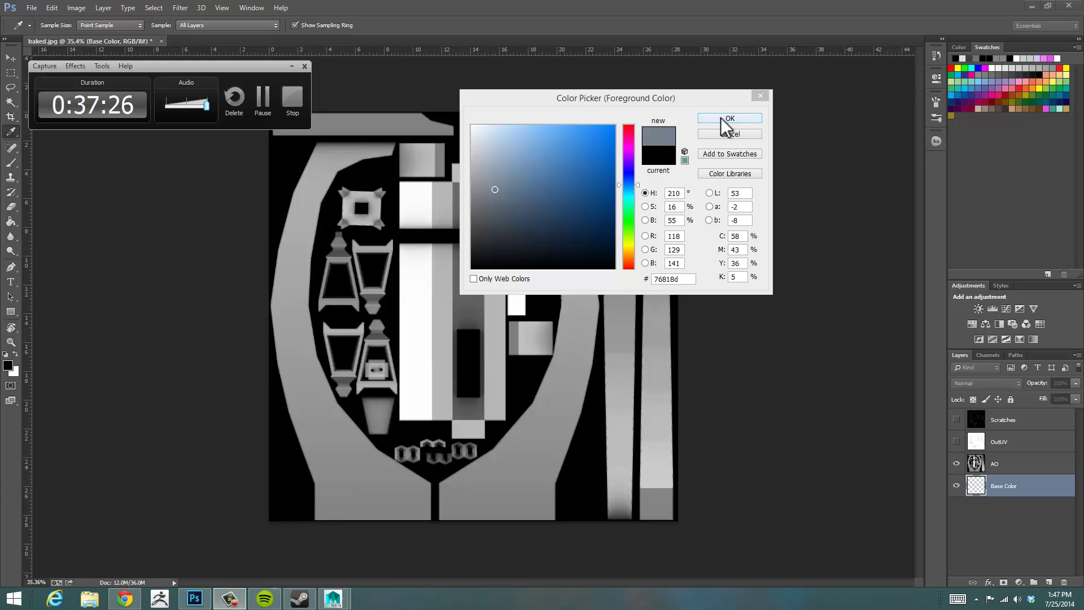
click(739, 116)
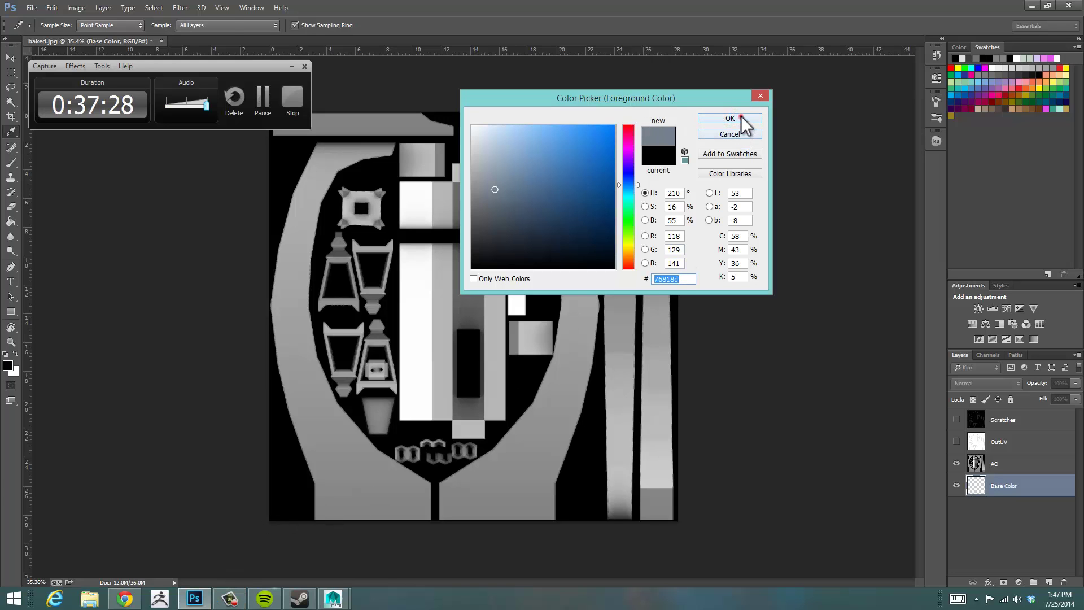
click(741, 116)
- Fill the Base Color layer with the blue-gray foreground color using the Paint Bucket
key(g)
click(293, 66)
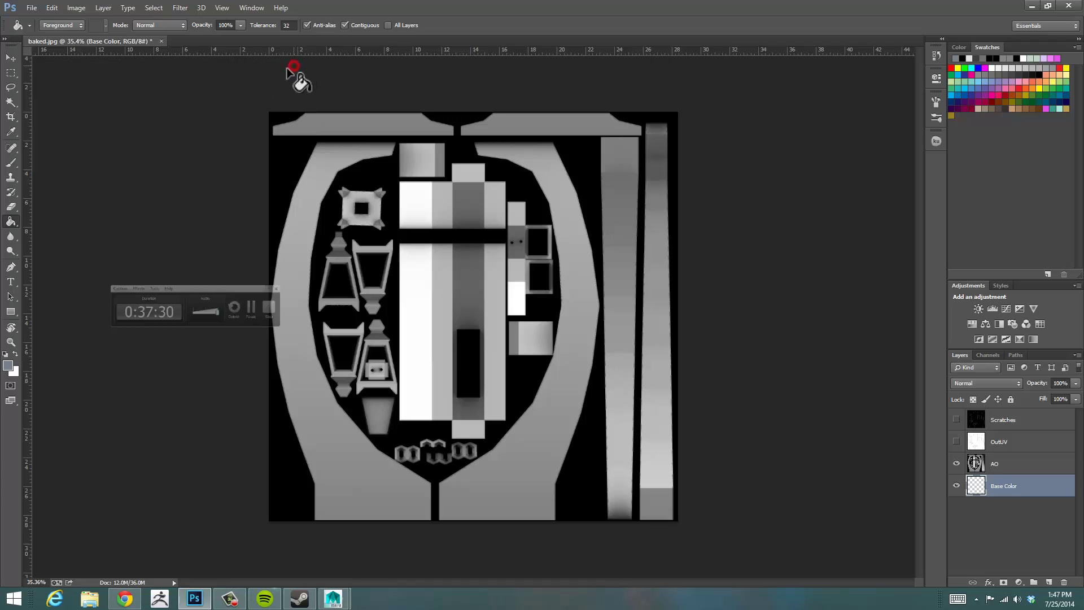
click(300, 228)
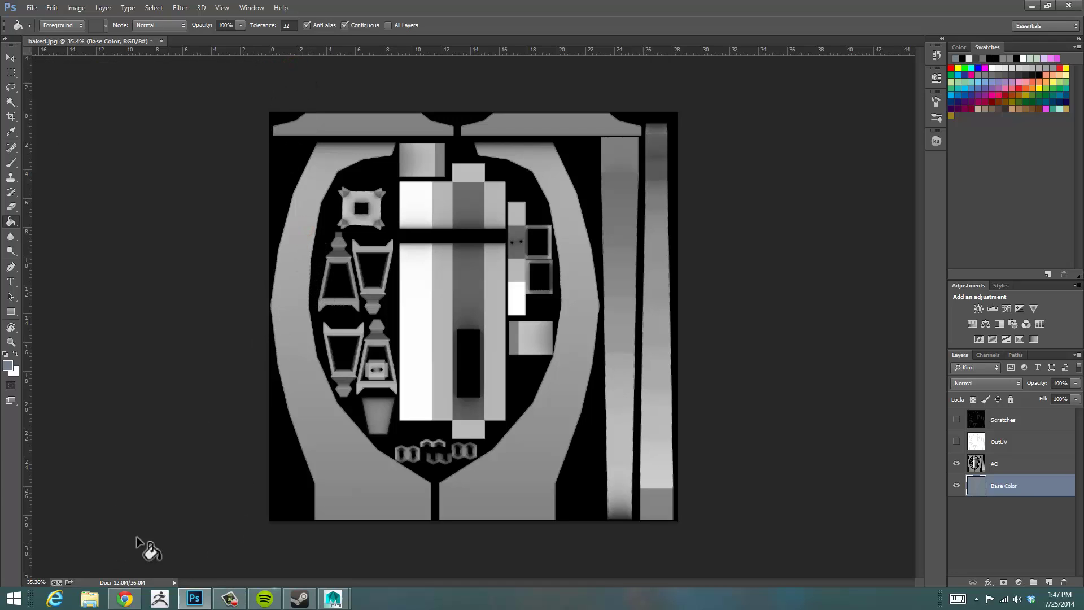
- Set the AO layer's blend mode to Multiply over the Base Color layer
click(1016, 463)
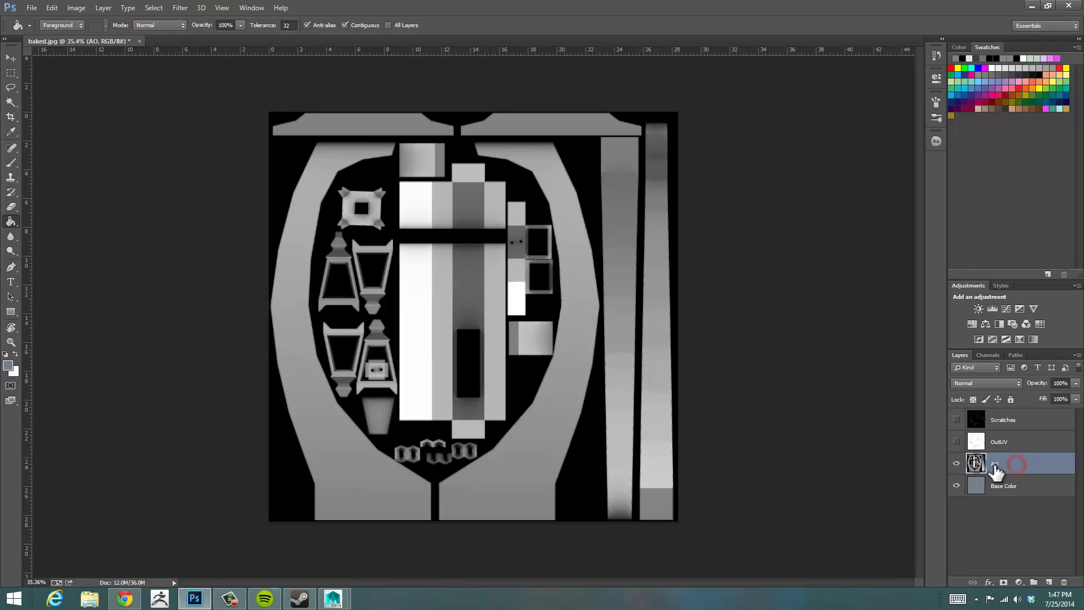
click(975, 383)
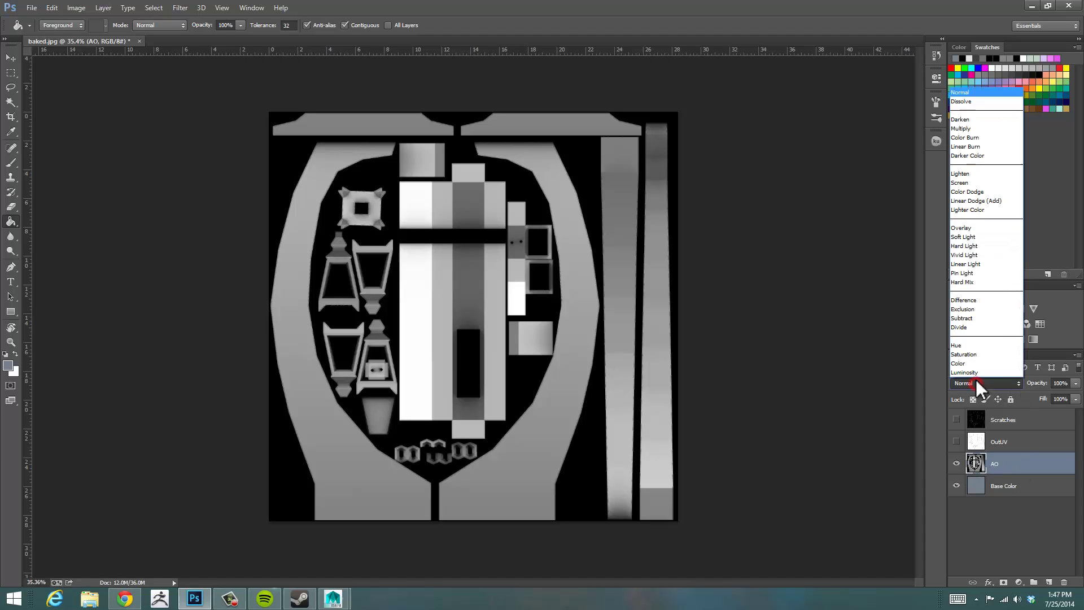
click(960, 128)
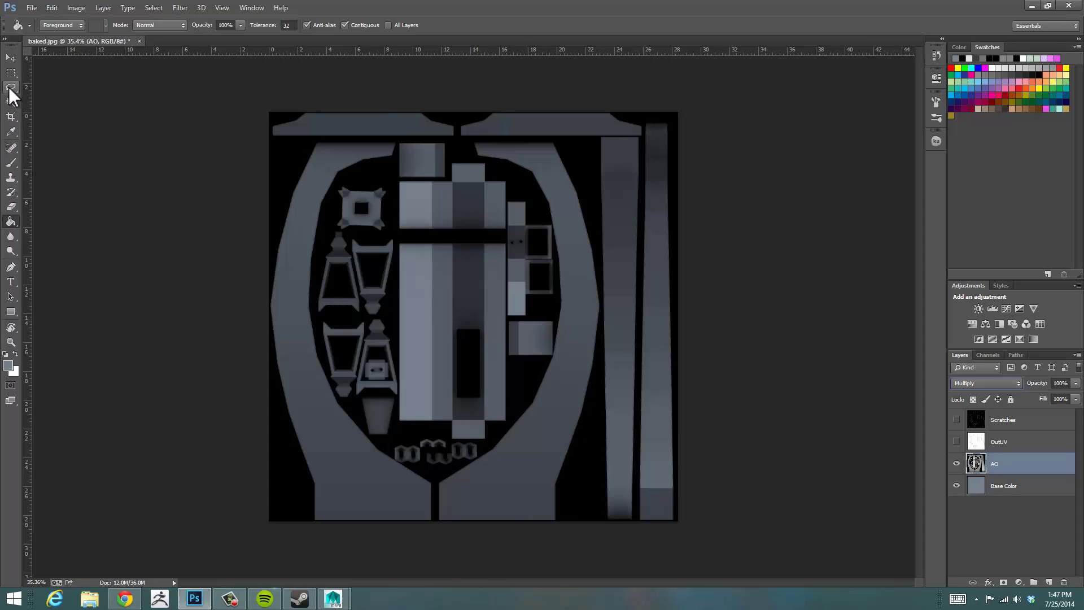
- Outline a Polygonal Lasso selection around the curved arch pieces, everything between them and the two long vertical strips, excluding the two uppermost pieces
mouse_move(10, 89)
mouse_down()
mouse_move(43, 85)
mouse_move(59, 97)
mouse_up()
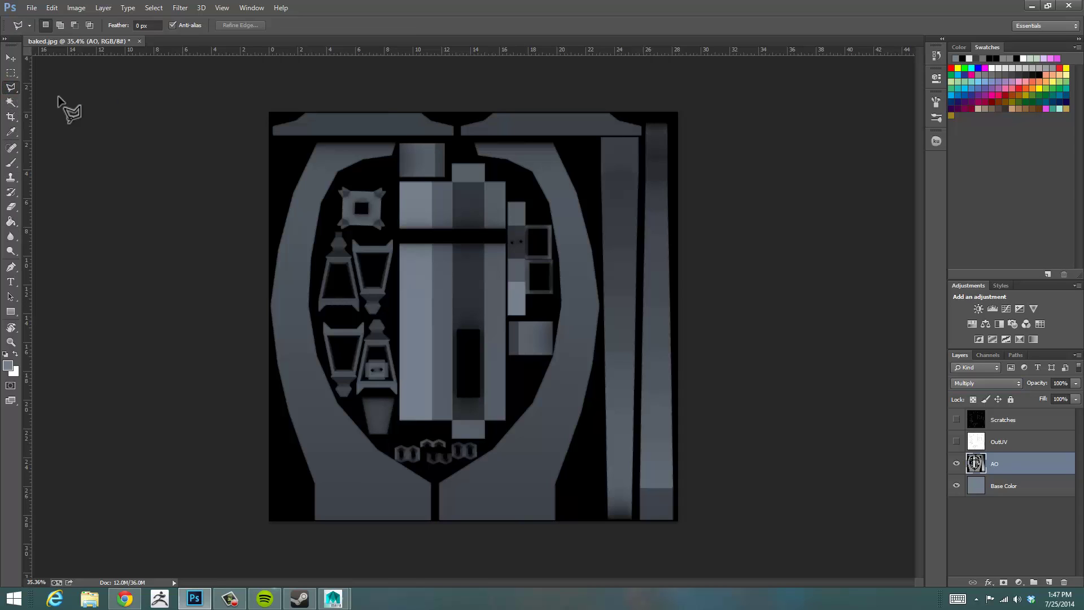
click(308, 523)
click(309, 479)
click(279, 389)
click(265, 297)
click(273, 244)
click(313, 137)
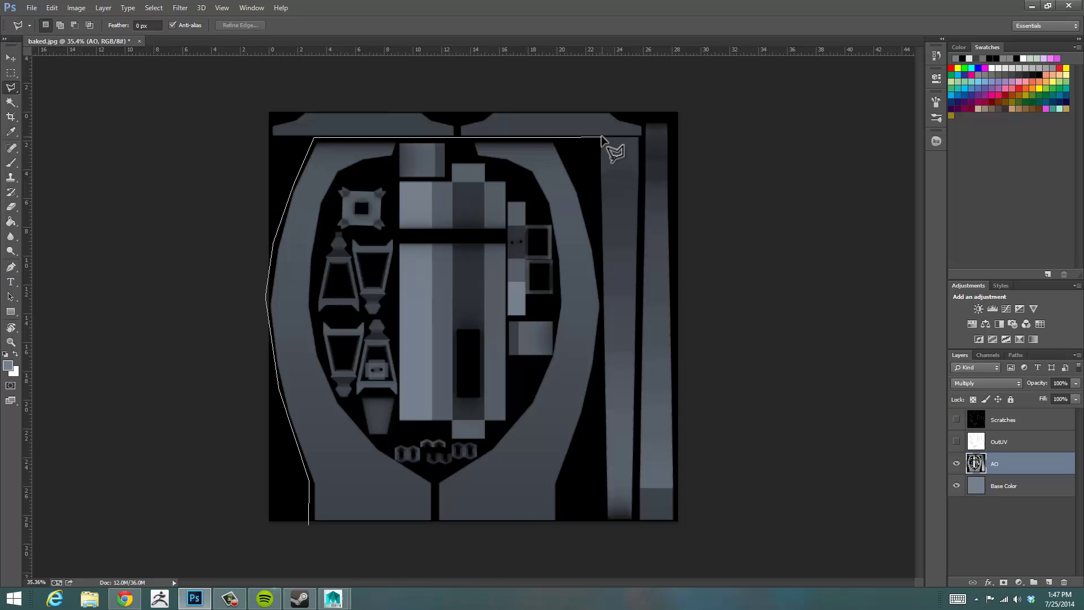
click(643, 137)
click(644, 116)
click(676, 117)
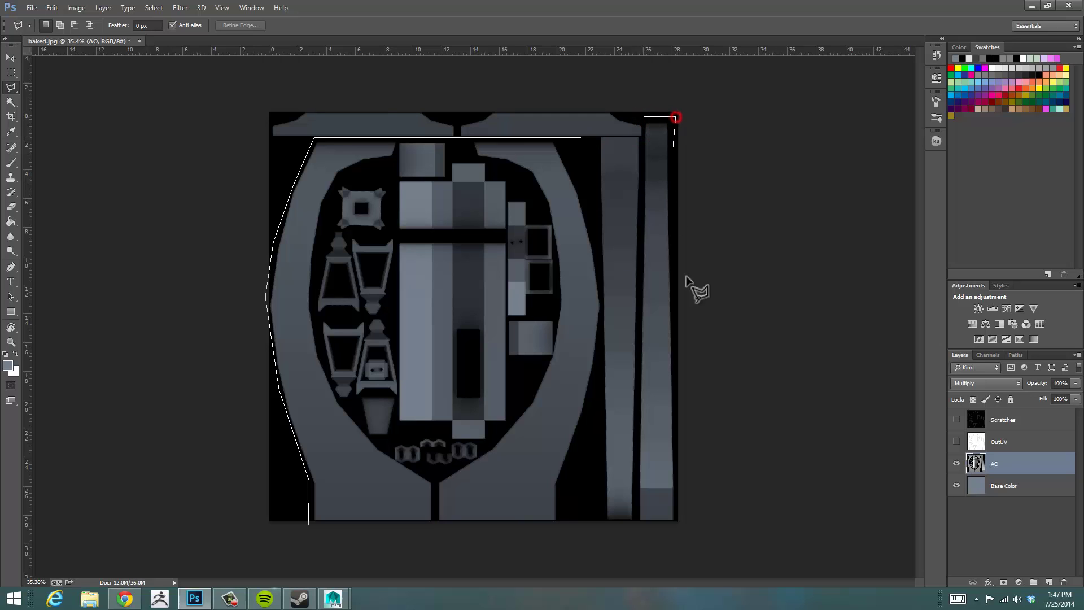
click(676, 521)
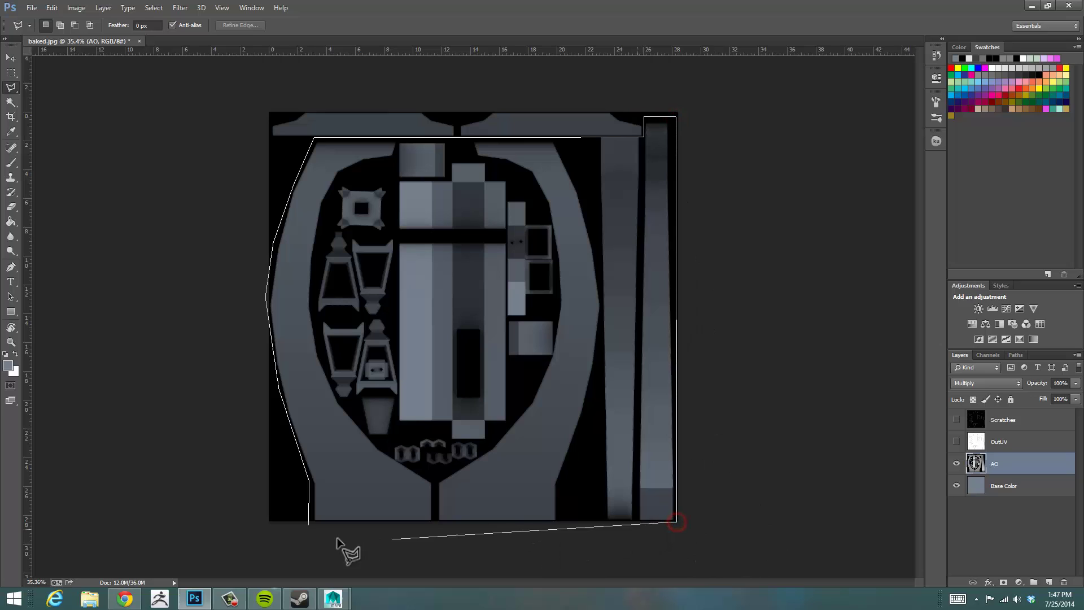
click(308, 526)
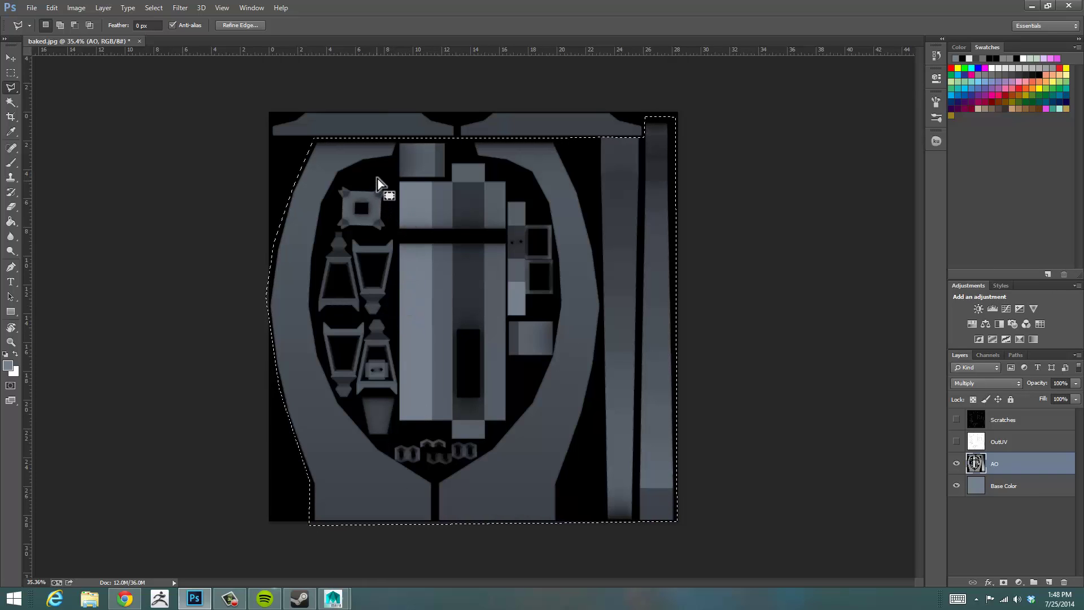
- Subtract the area with the small lantern frames and chain links from the selection, following the arch's inner edge and the central block's left side
alt+click(398, 141)
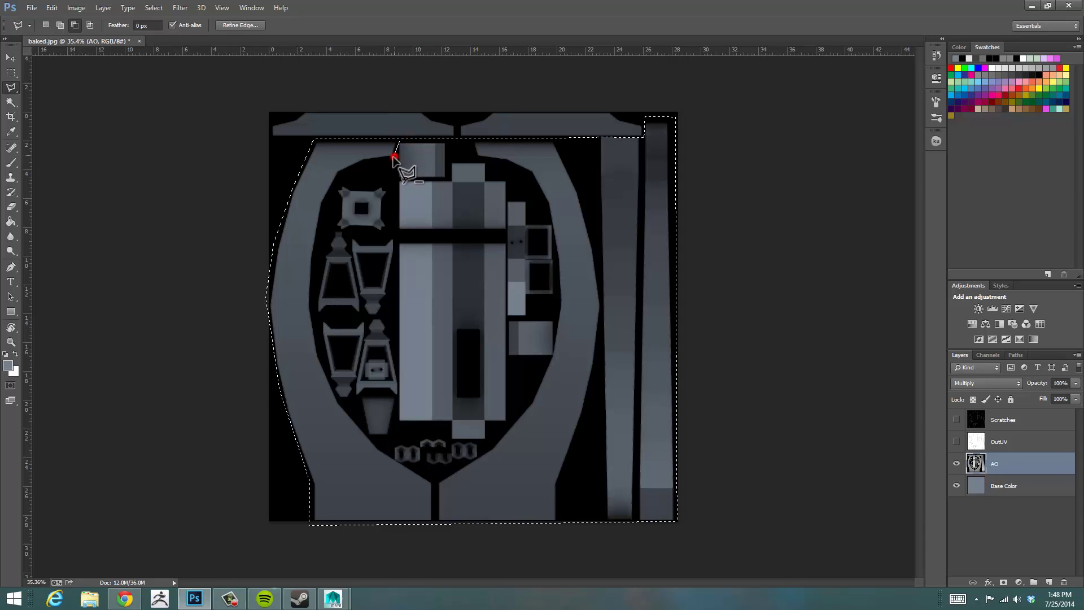
click(394, 155)
click(364, 161)
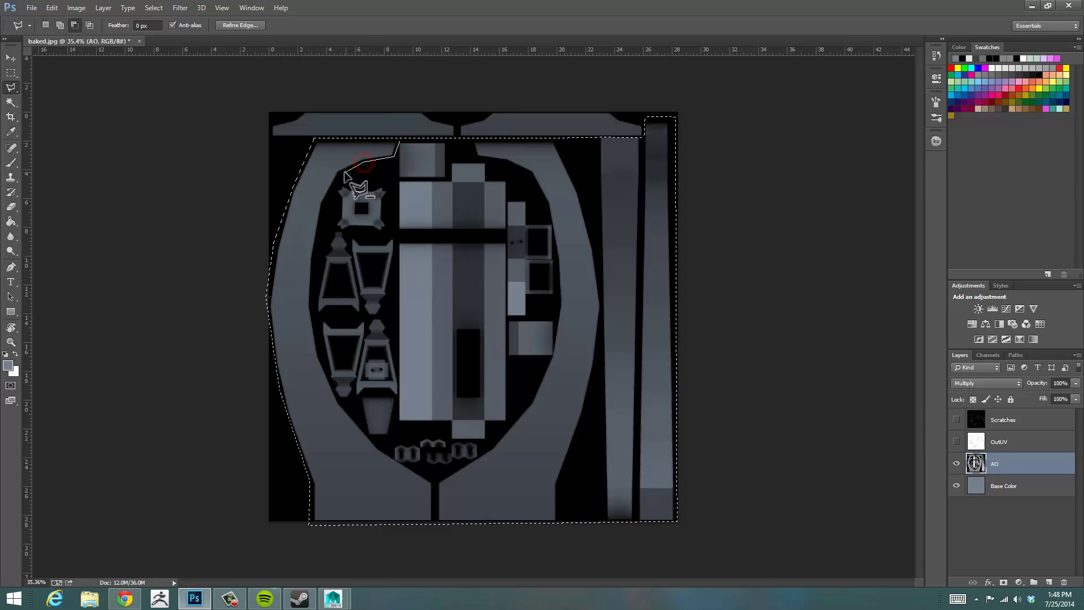
click(339, 172)
click(324, 206)
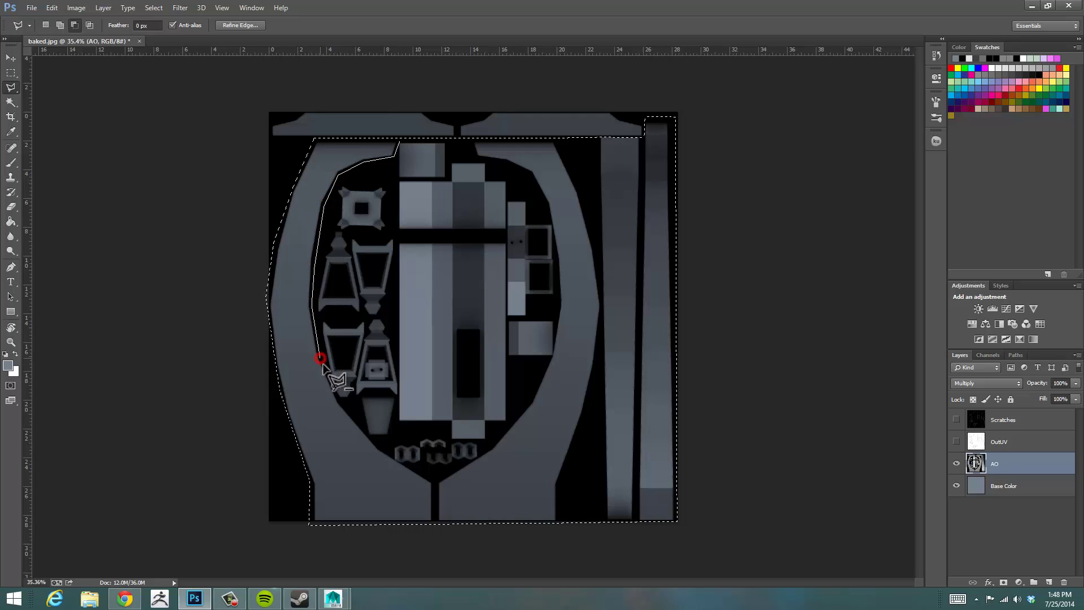
click(319, 357)
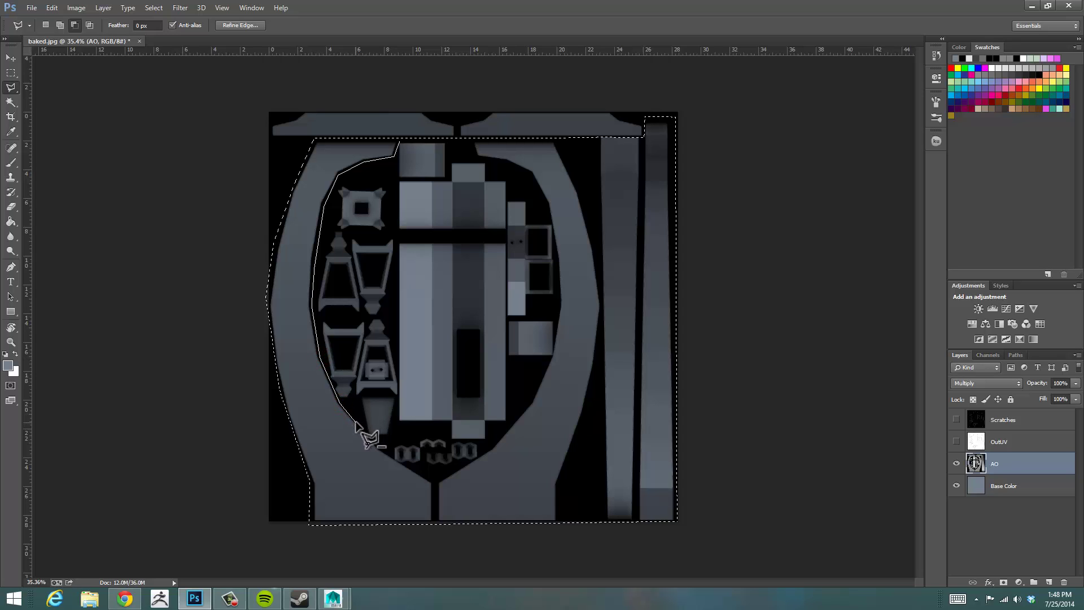
click(356, 422)
click(371, 438)
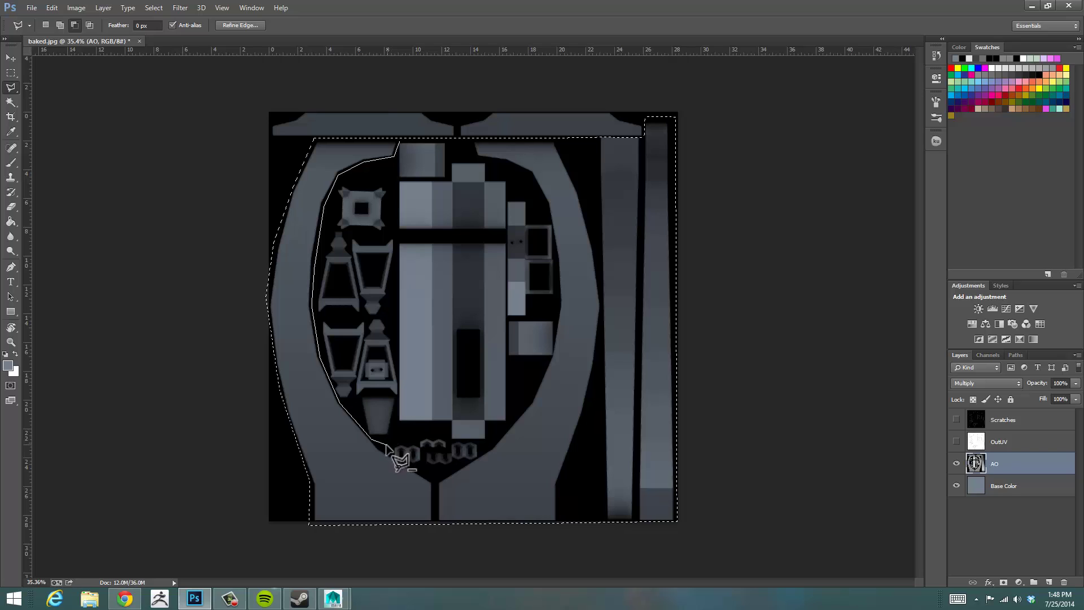
click(431, 479)
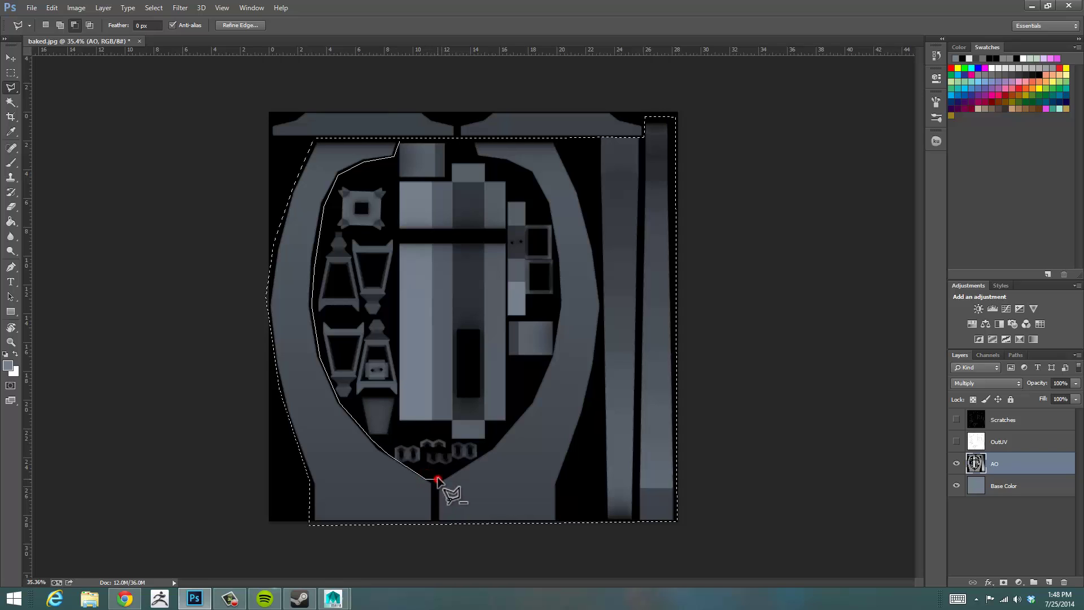
click(480, 456)
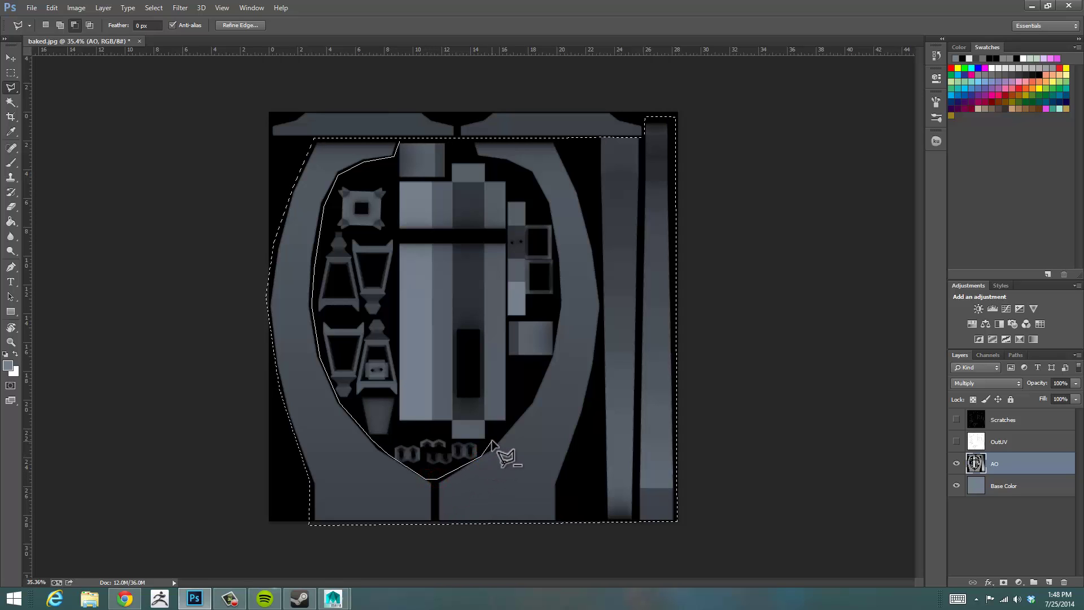
click(491, 440)
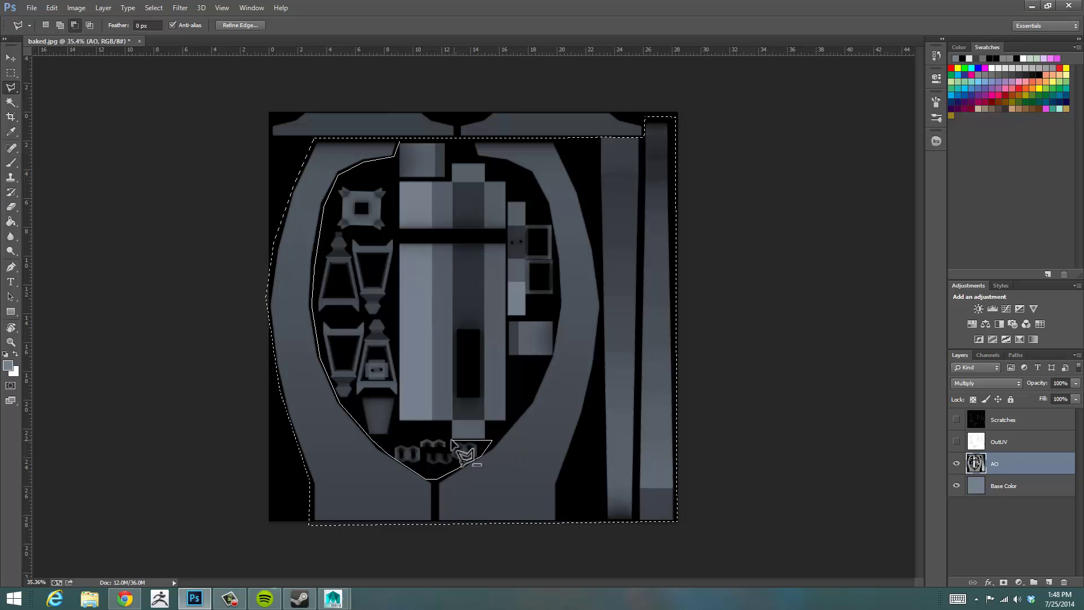
click(447, 422)
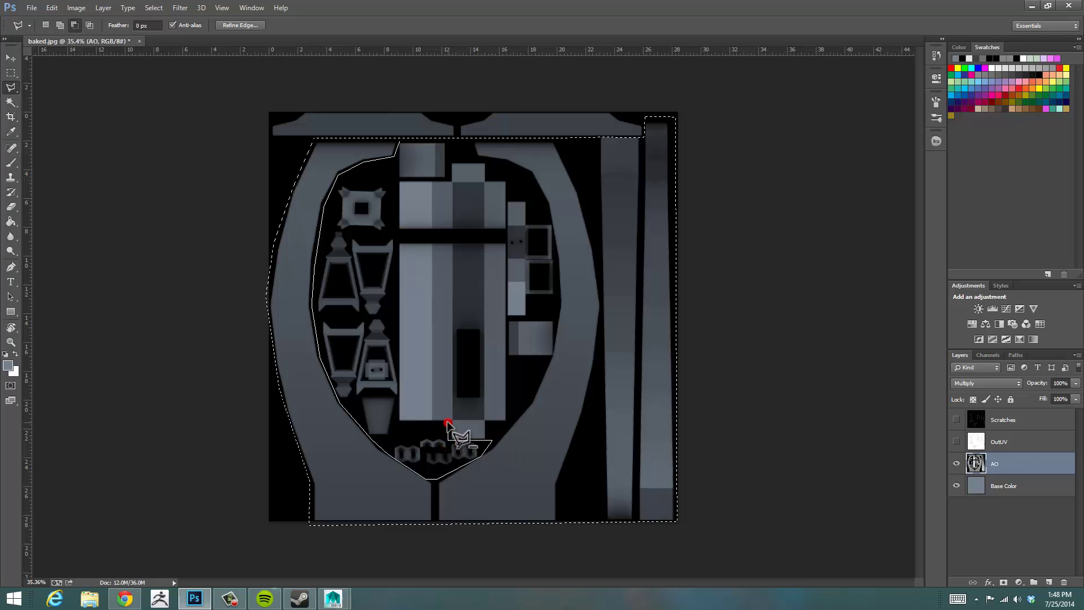
click(397, 421)
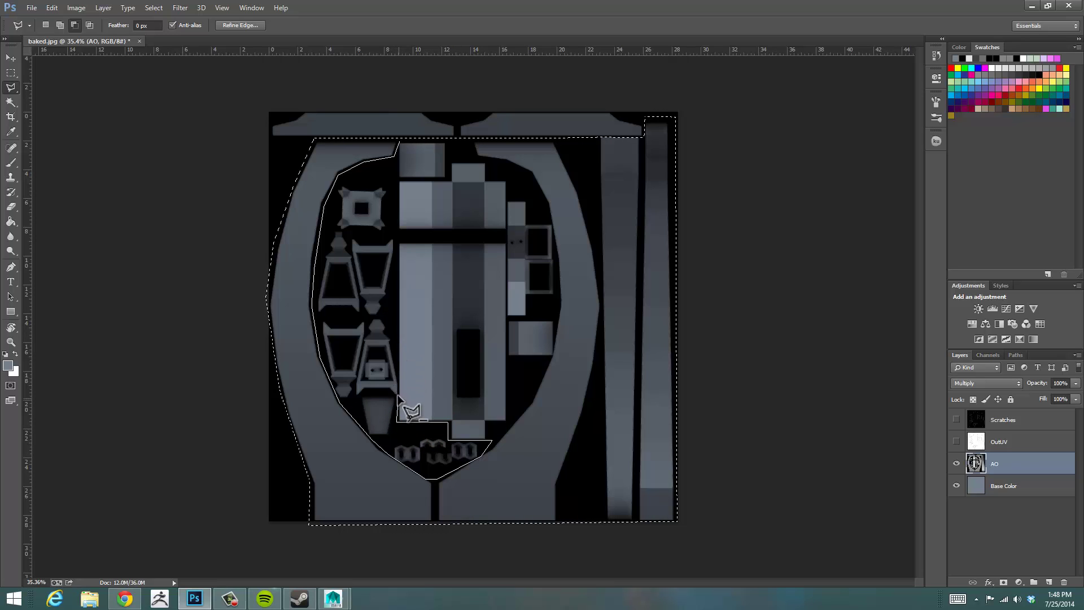
click(396, 289)
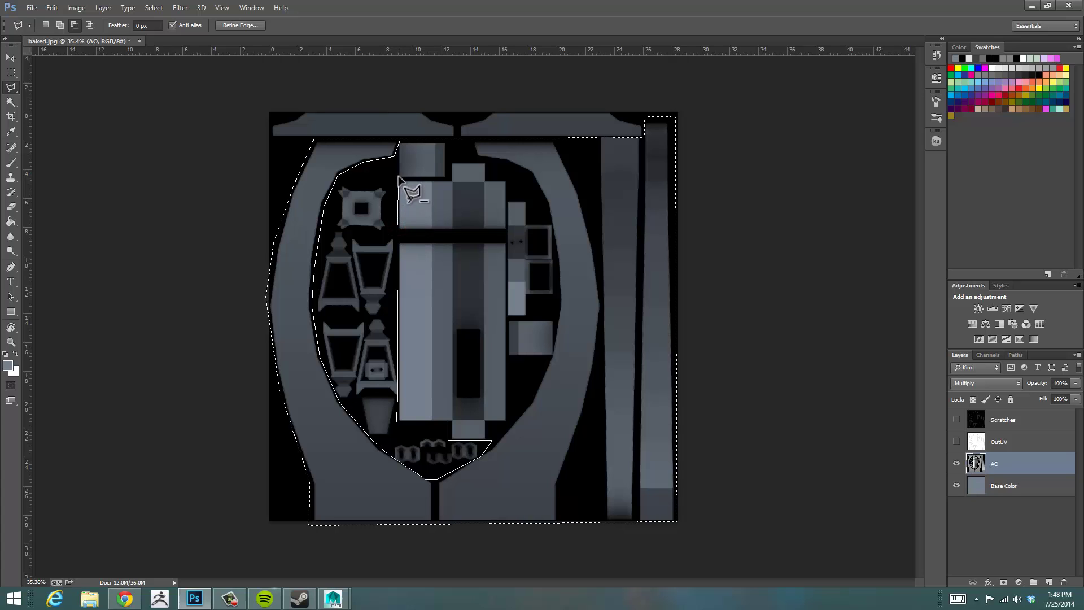
click(398, 142)
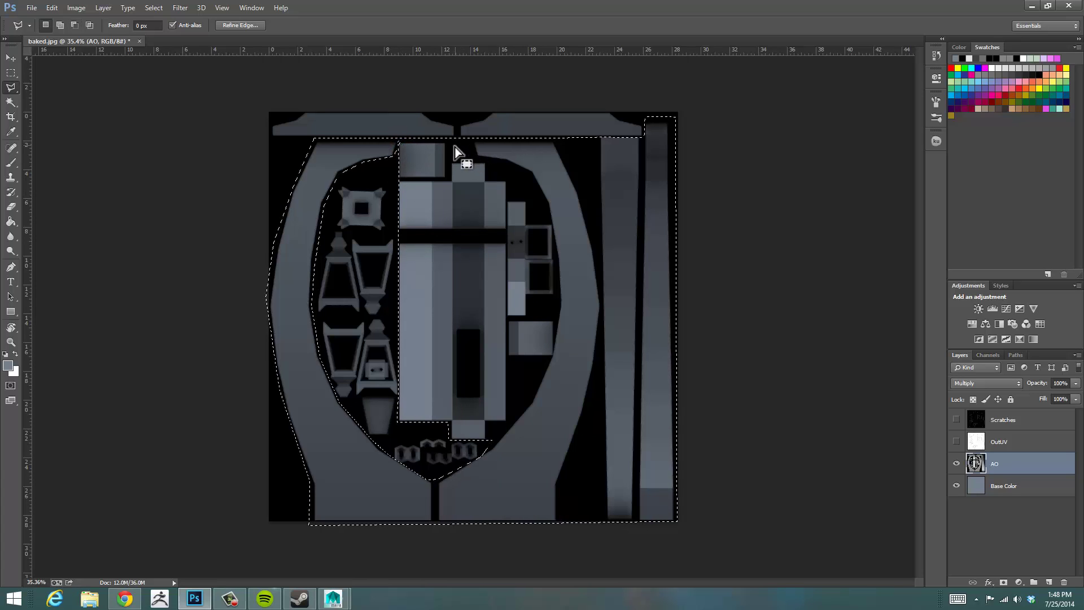
- Subtract the small square piece above the central block and the area between the block's right side and the arch's inner edge from the selection
alt+click(398, 178)
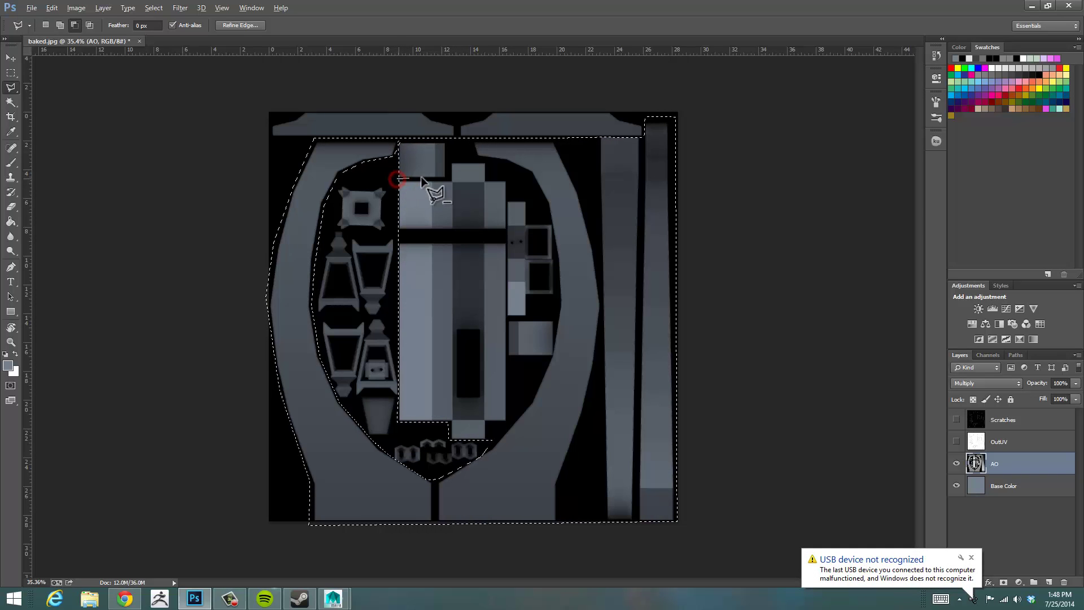
click(449, 179)
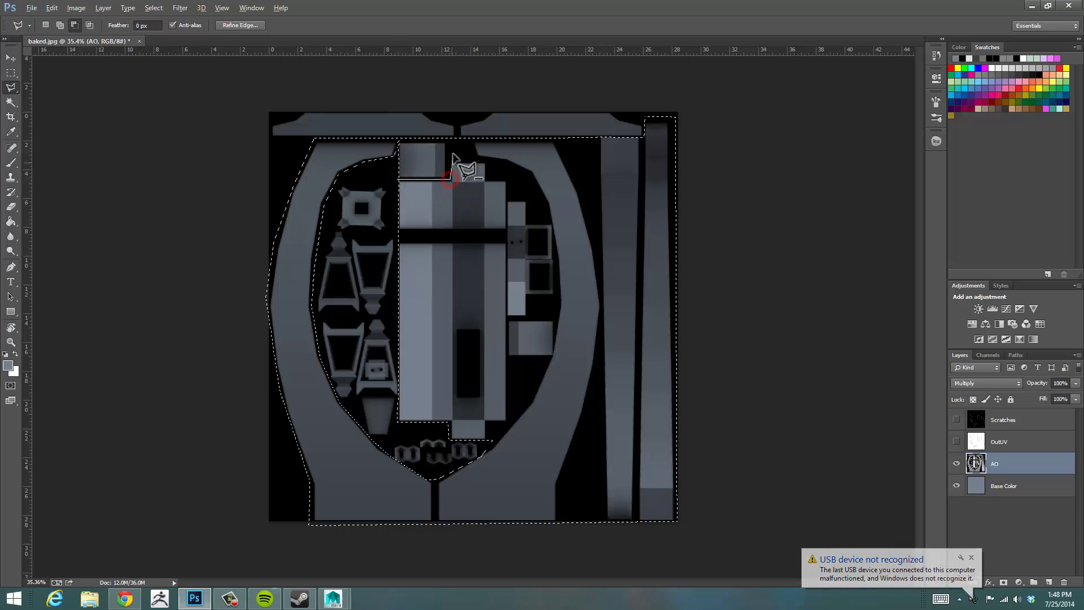
click(450, 158)
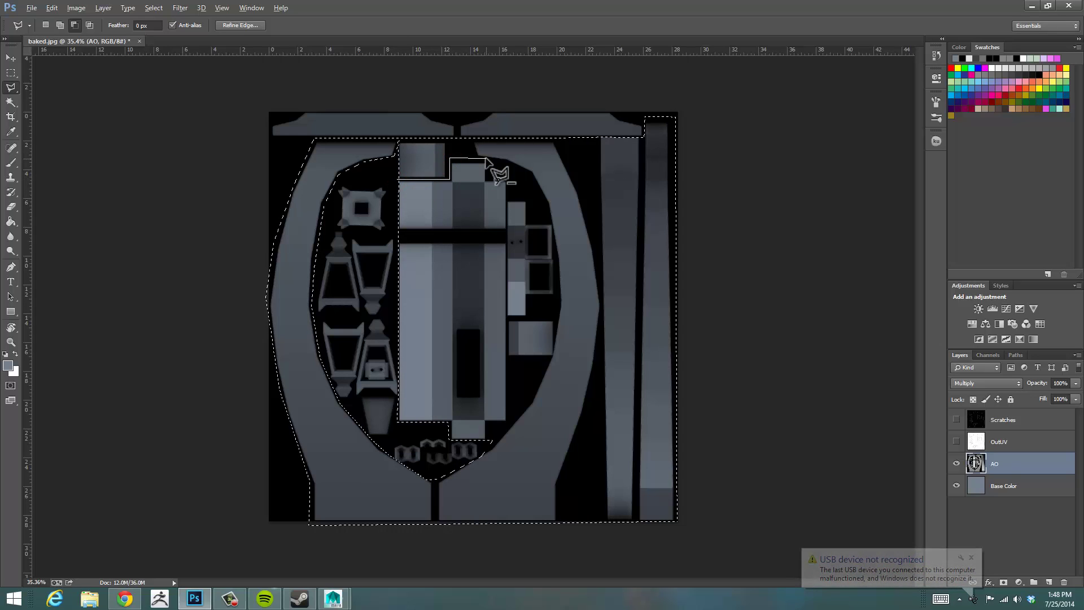
click(486, 159)
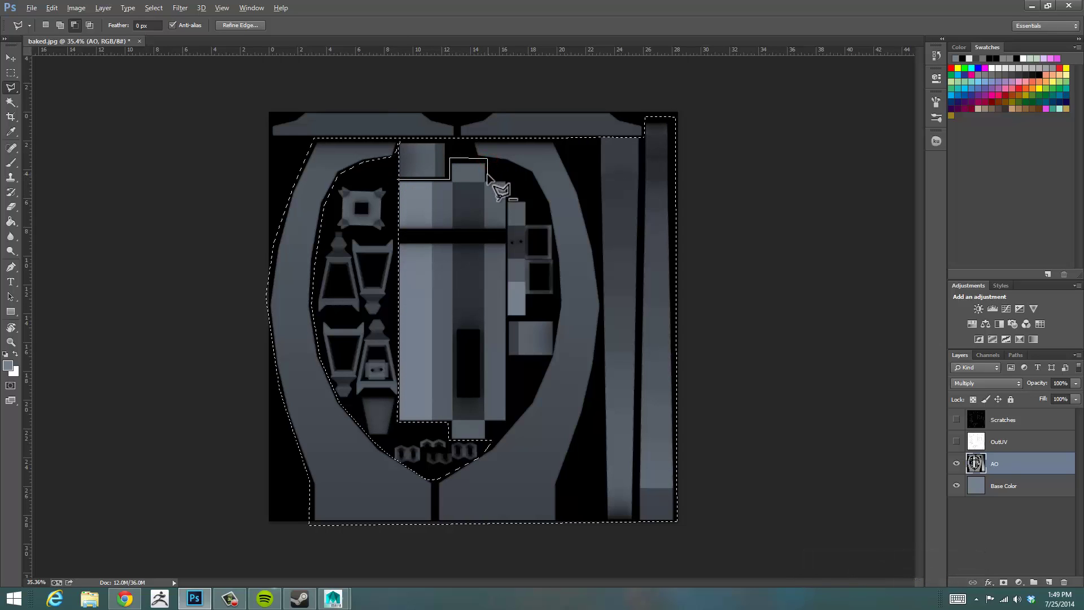
click(486, 179)
click(506, 179)
click(524, 407)
click(553, 354)
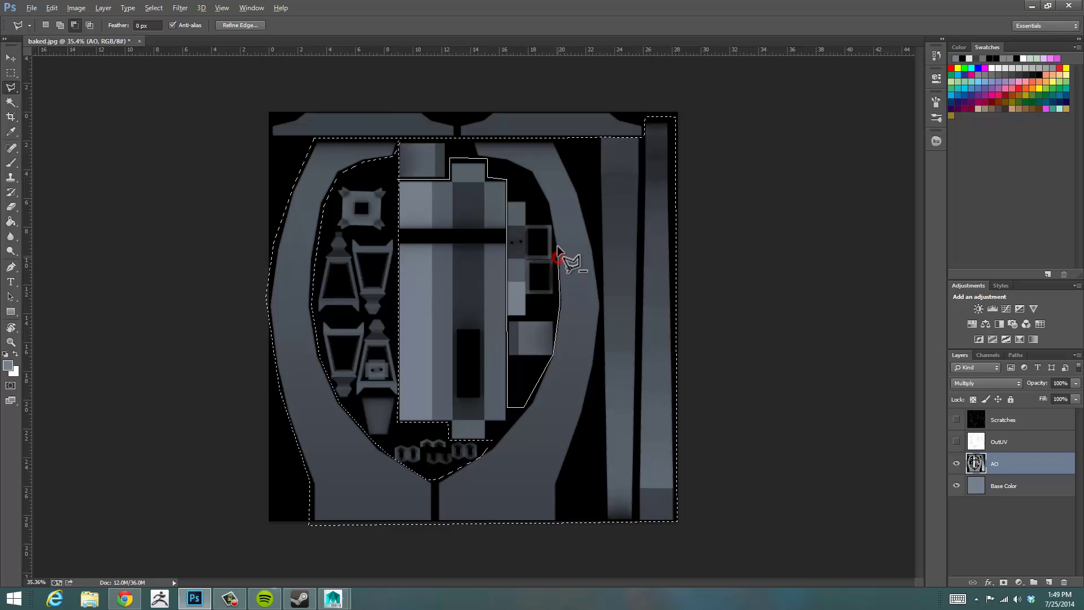
click(550, 217)
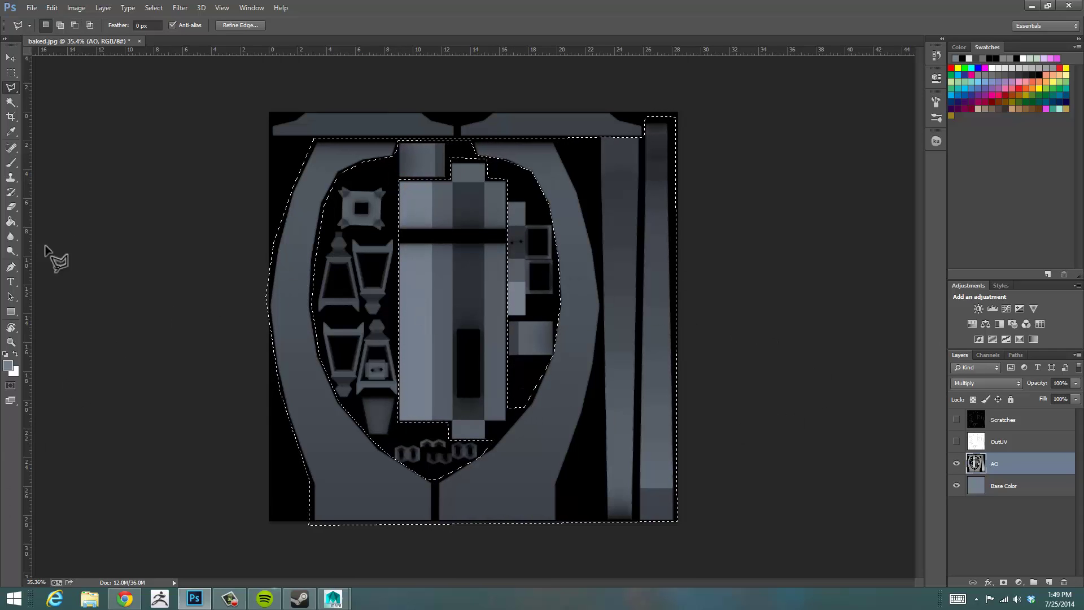
- Fill the selected area of the Base Color layer with dark brown #5c311f using the Paint Bucket, and deselect
click(11, 221)
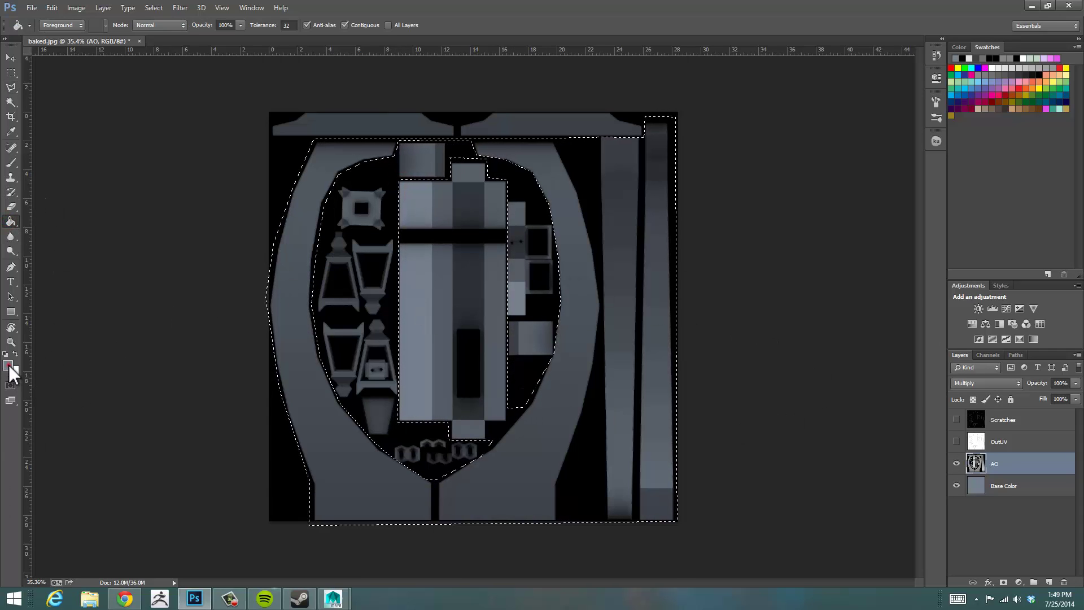
click(8, 366)
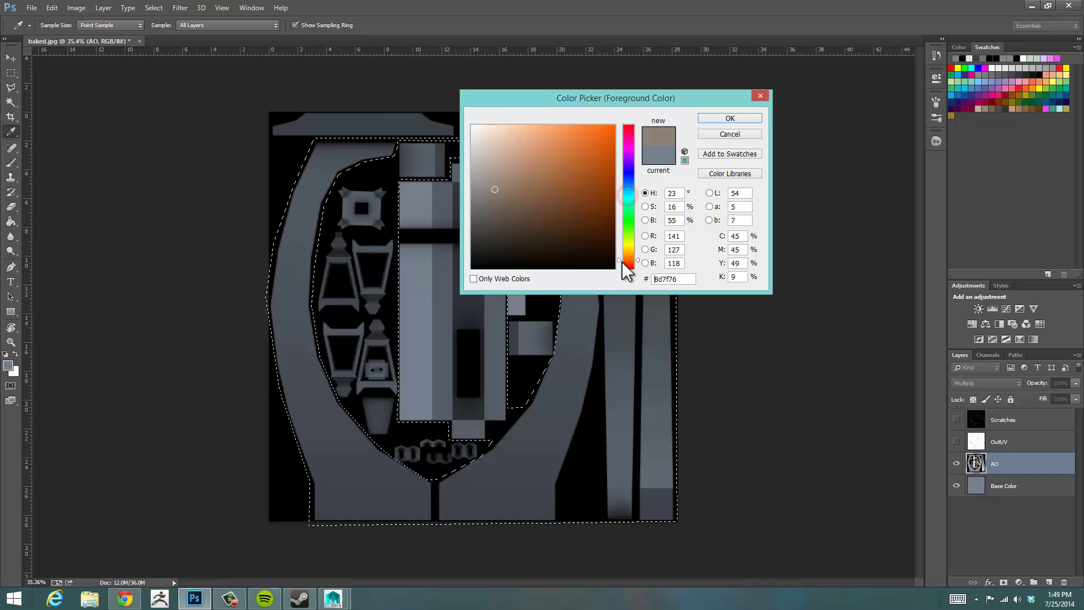
drag(520, 185, 552, 204)
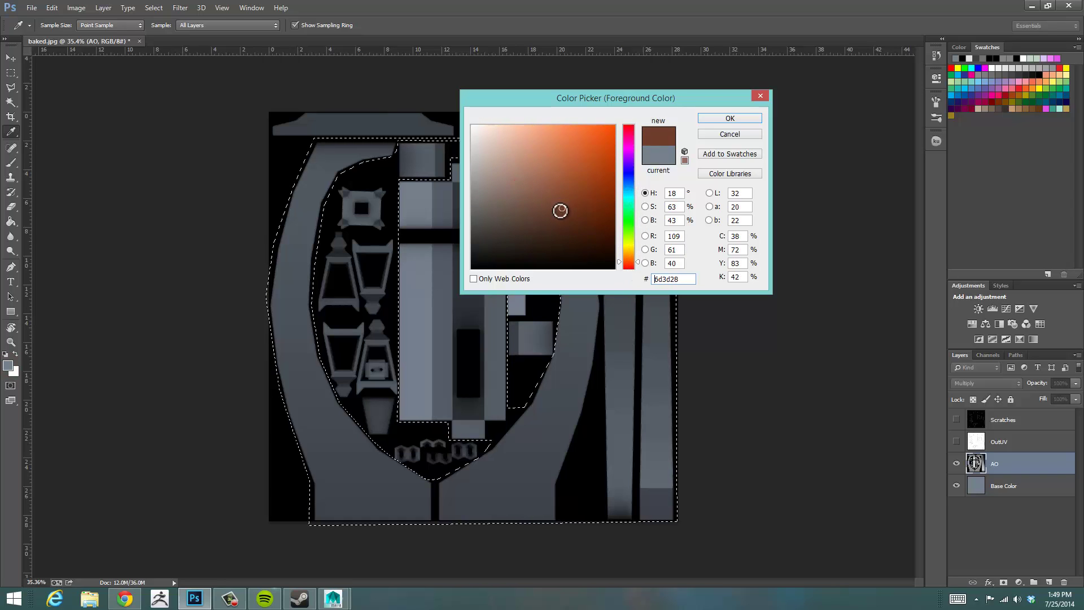
click(738, 117)
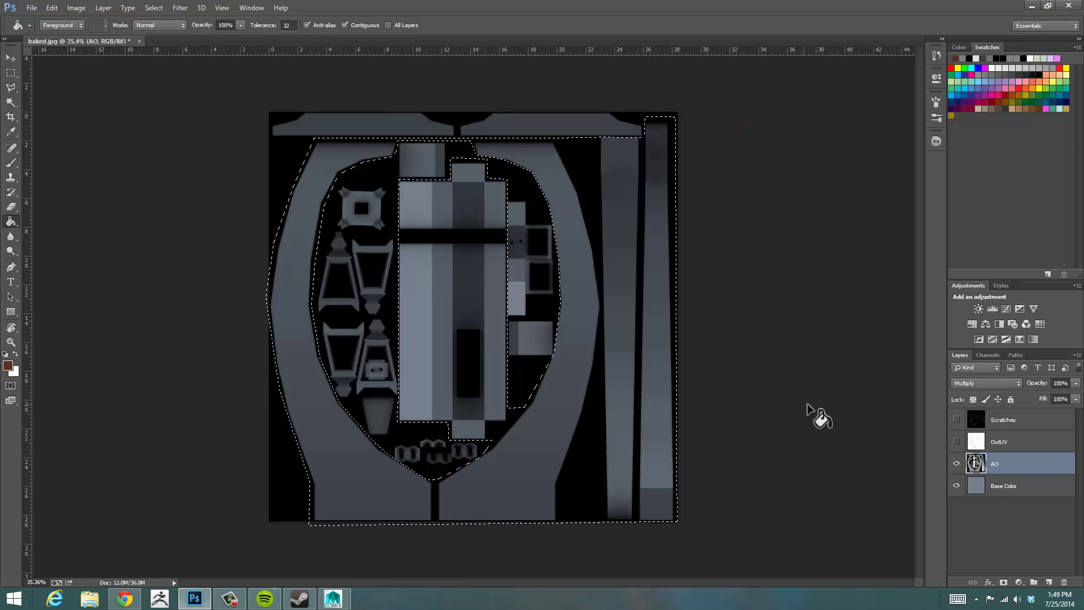
click(1020, 491)
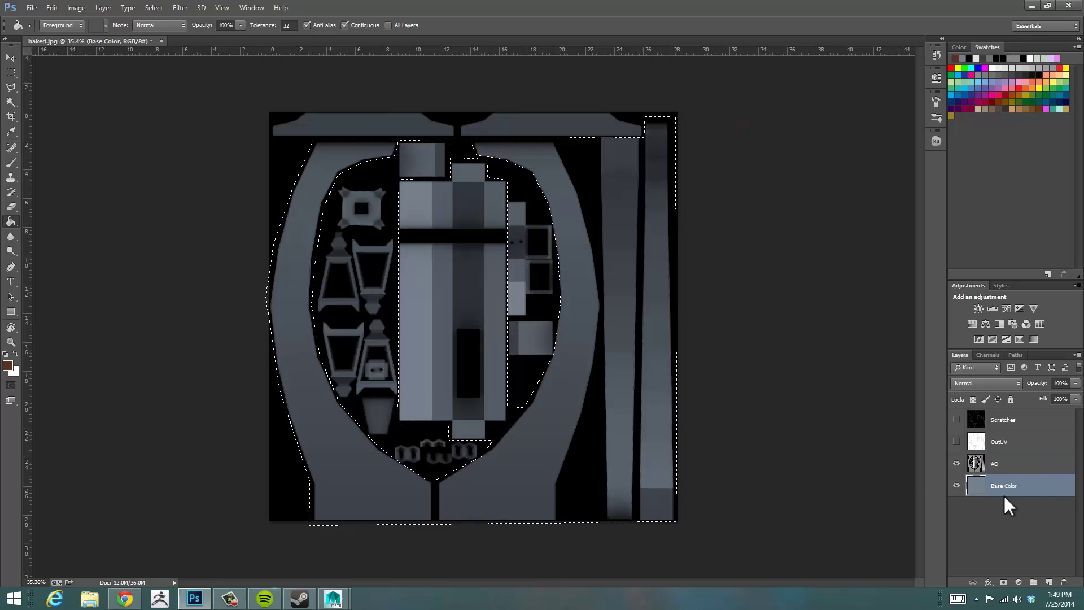
click(572, 275)
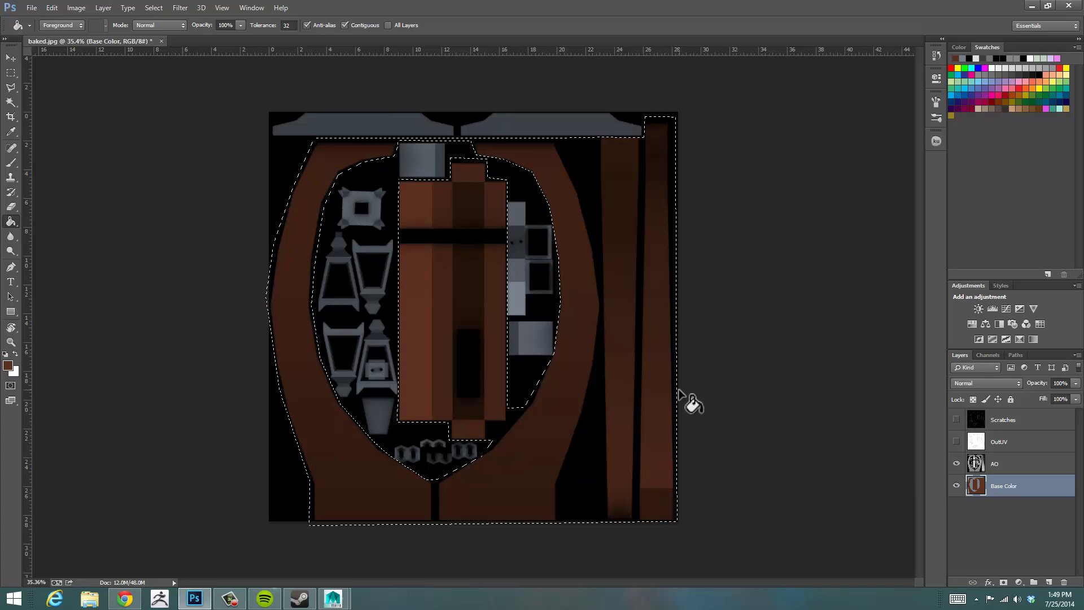
key(ctrl+d)
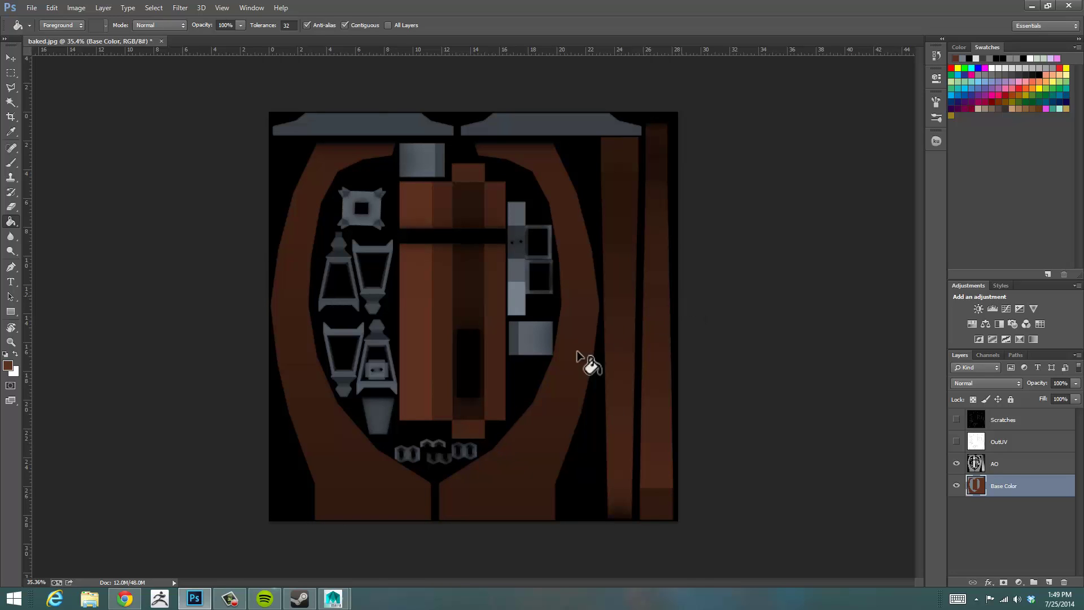
- Outline the tapered panel below the small lantern frames with a Polygonal Lasso selection
click(11, 87)
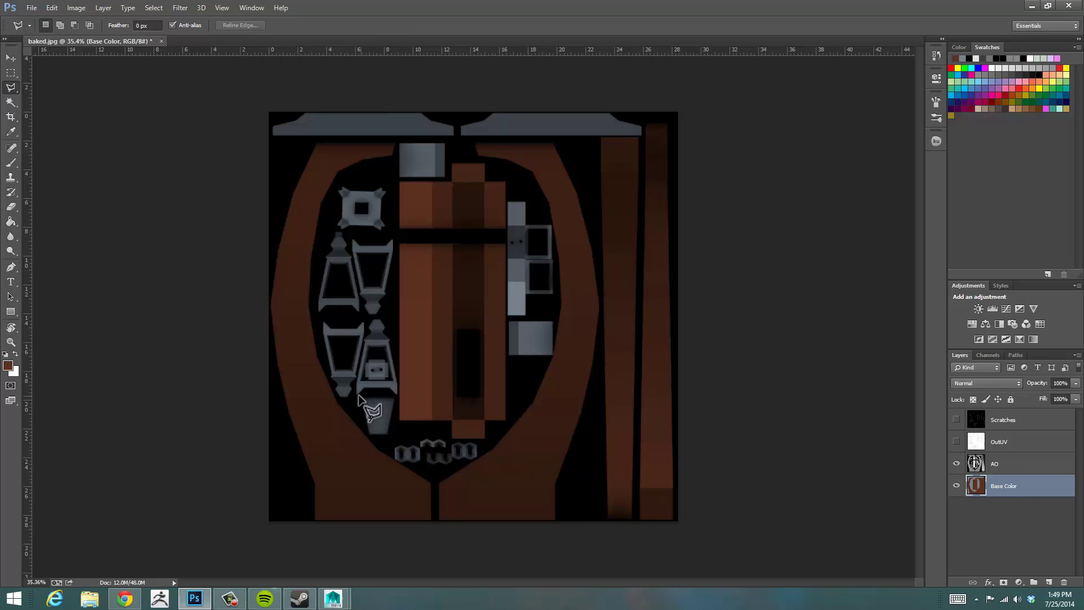
click(356, 397)
click(377, 394)
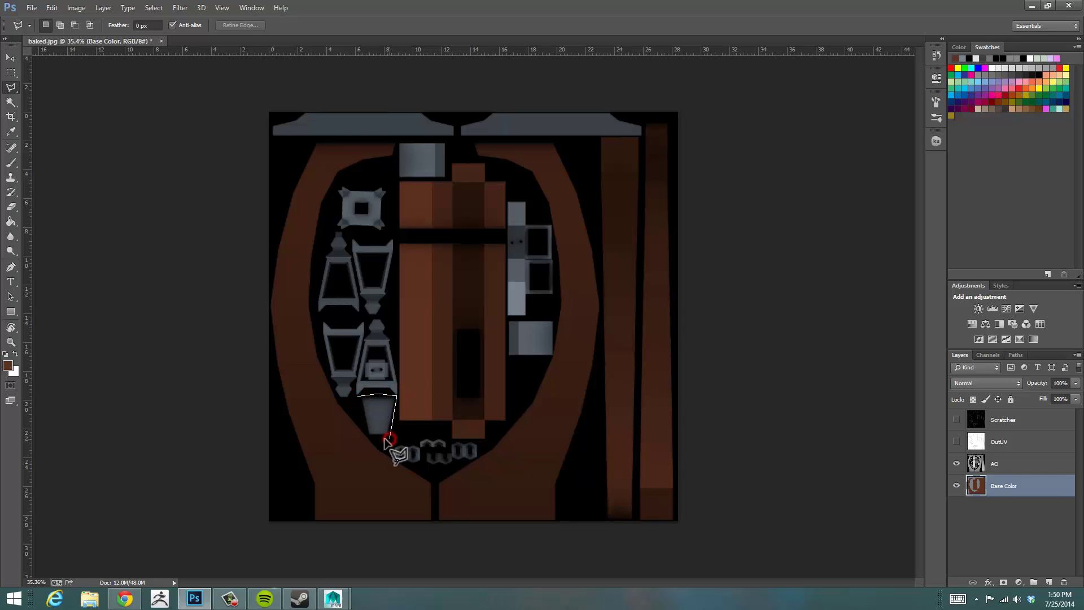
click(368, 438)
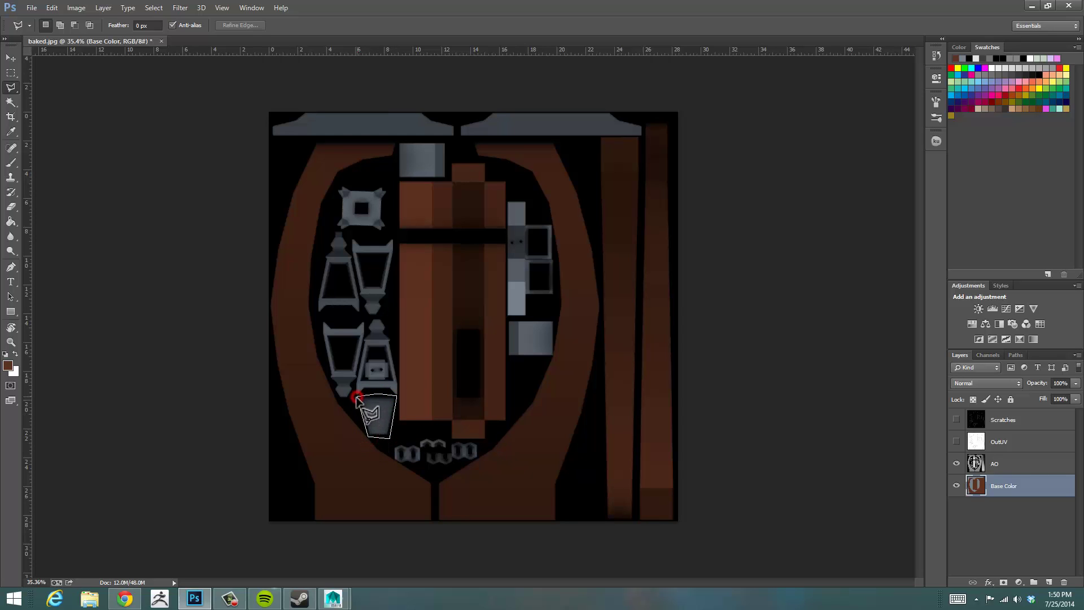
click(357, 395)
- Fill the selected tapered panel on the Base Color layer with orange-yellow #fab242 and deselect
click(8, 366)
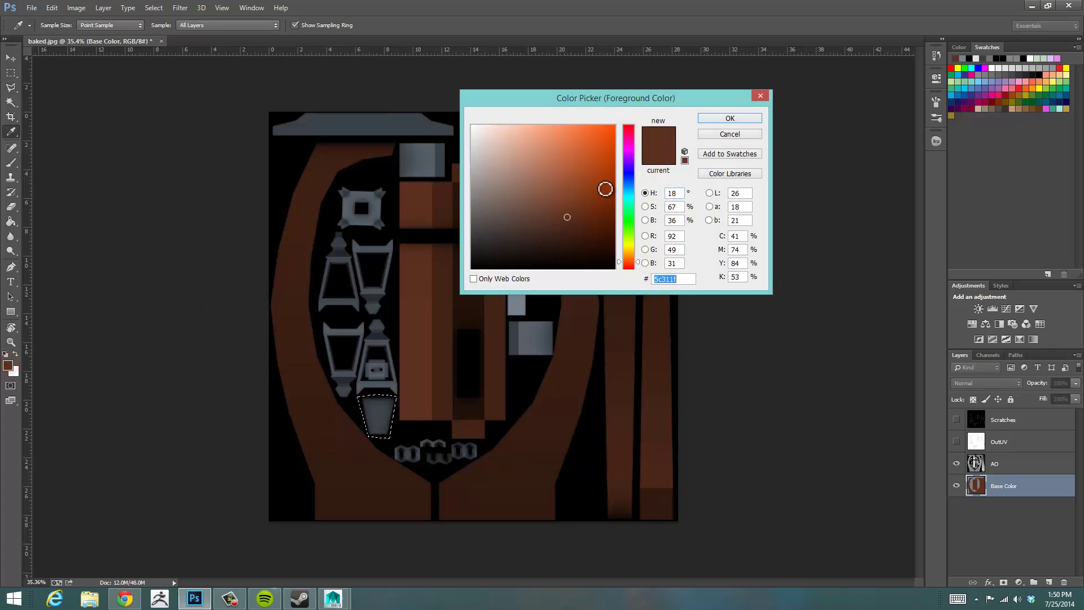
click(624, 244)
click(575, 151)
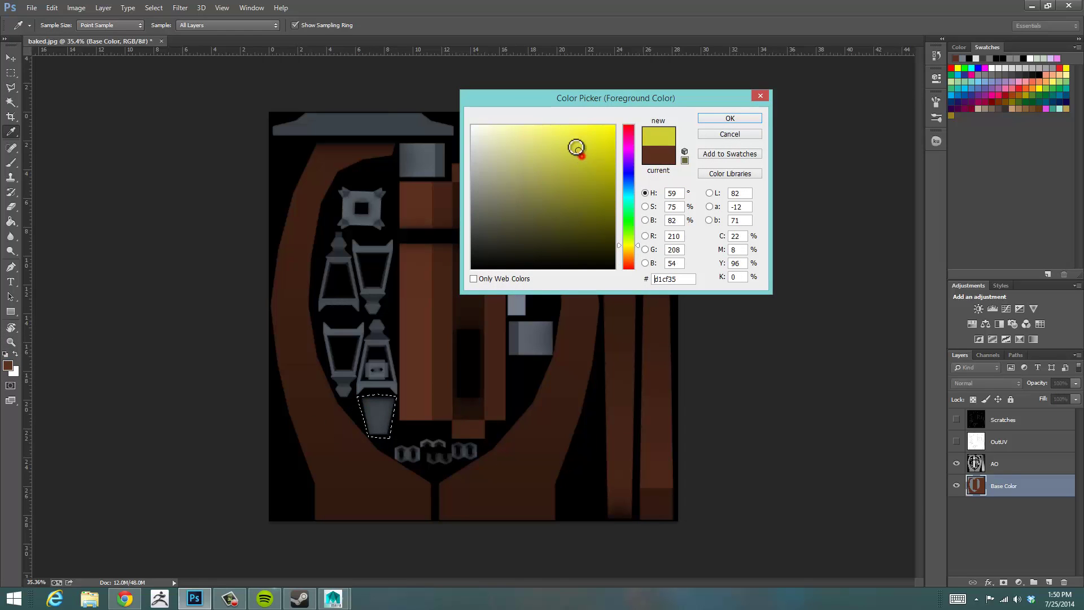
drag(625, 246, 625, 254)
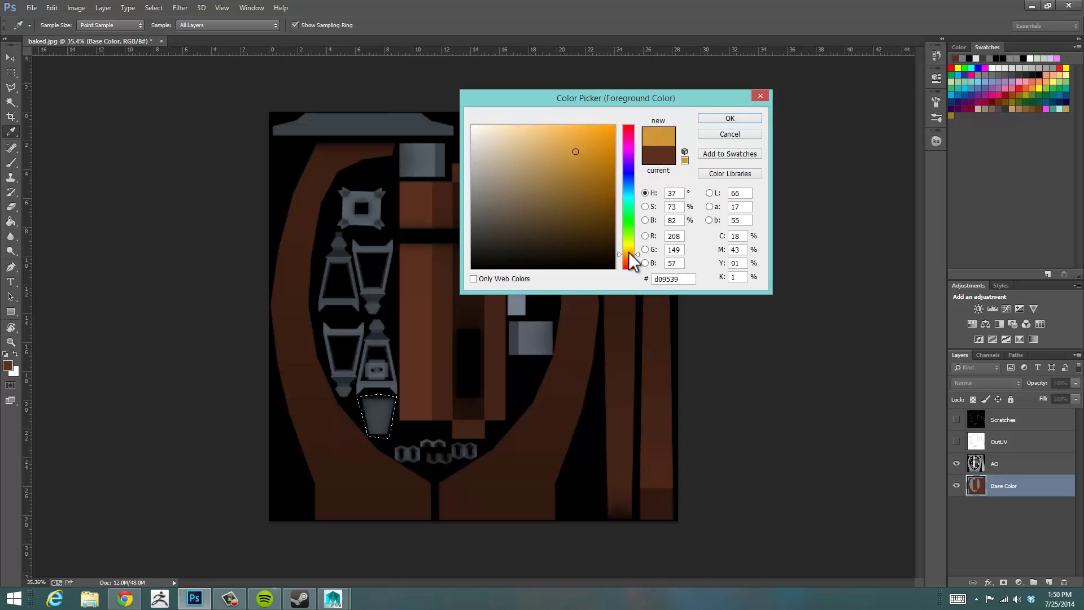
drag(581, 135, 576, 127)
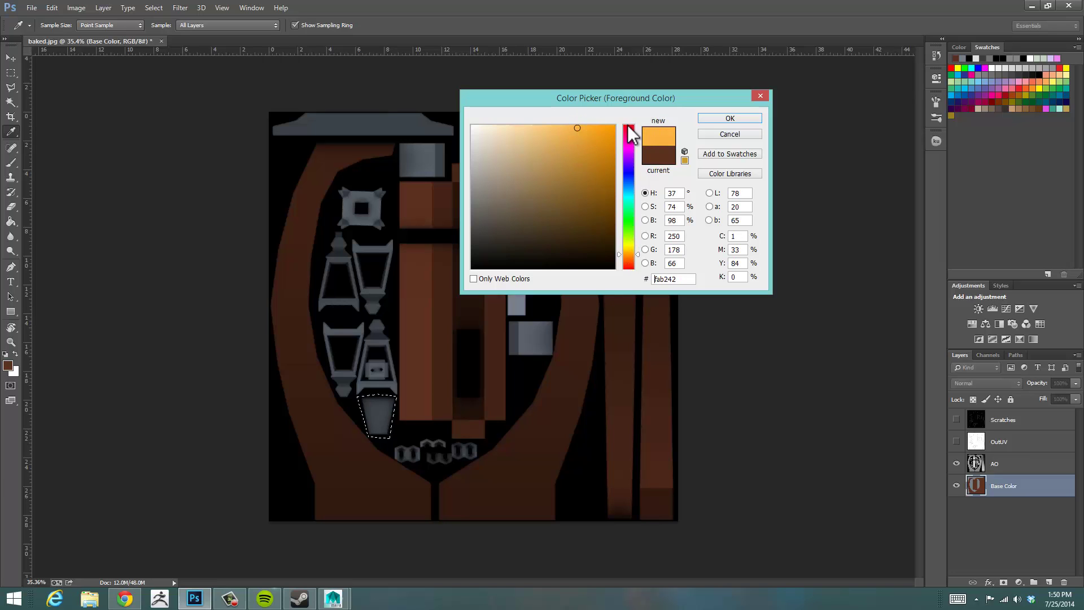
click(727, 118)
key(g)
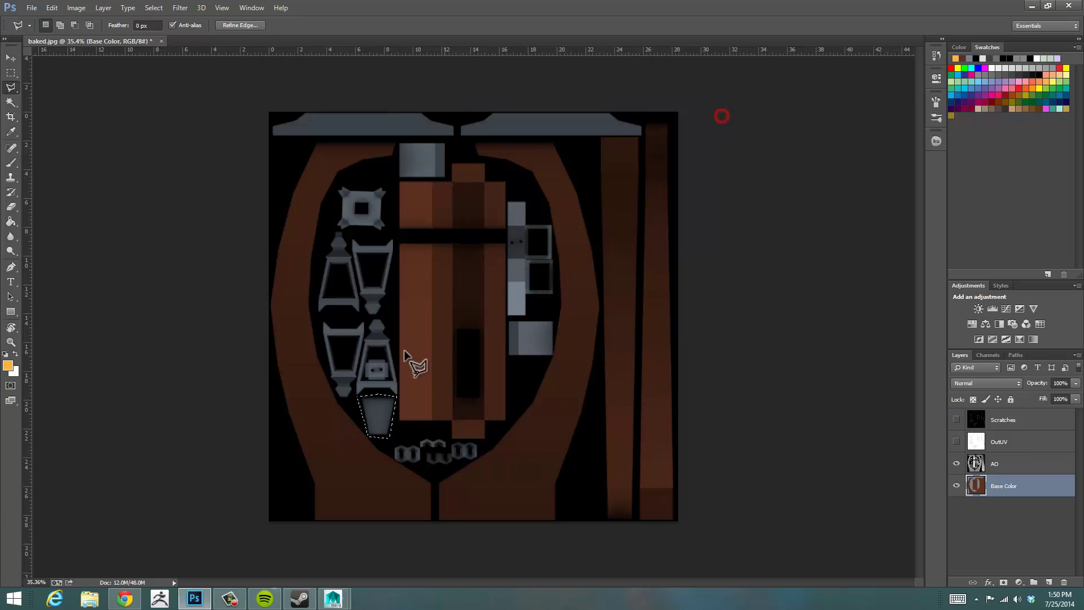
click(377, 408)
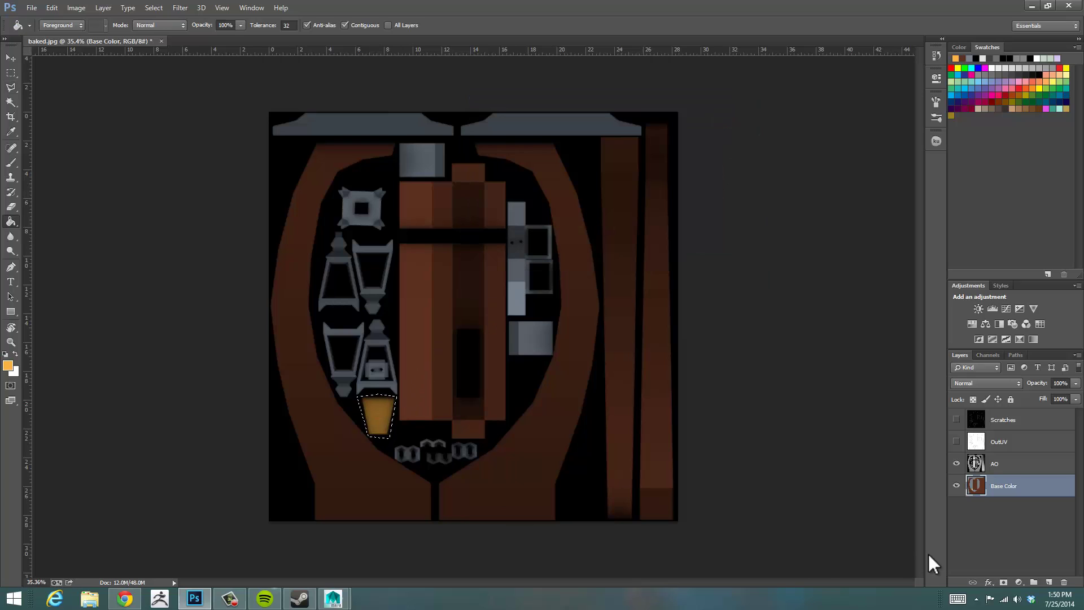
key(ctrl+d)
- Preview the OutUV layer over the colored texture by toggling its visibility, leaving it hidden
click(1013, 446)
click(955, 442)
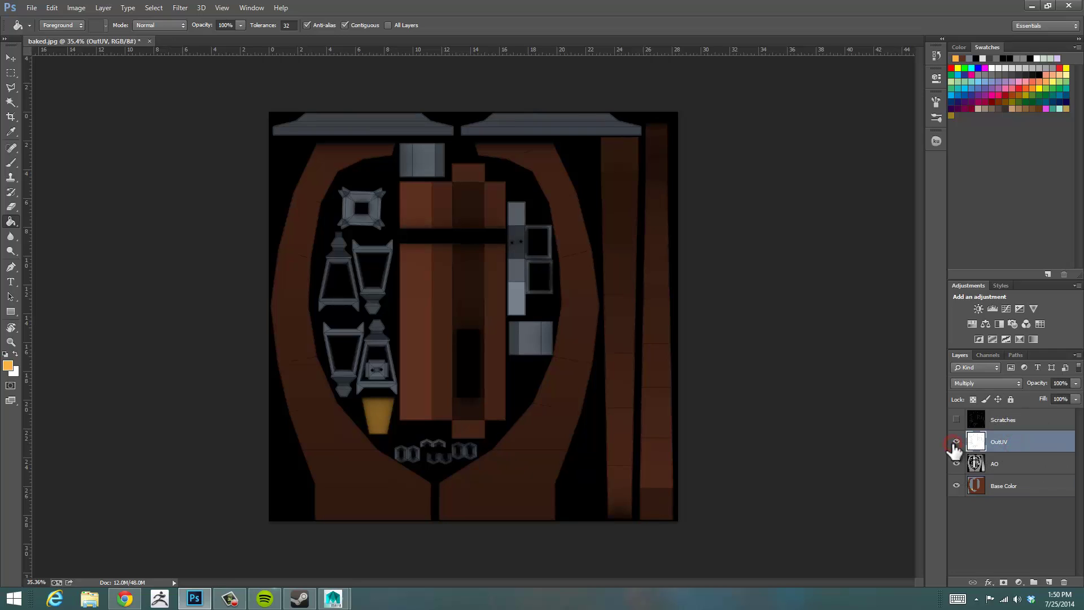
click(953, 443)
click(953, 443)
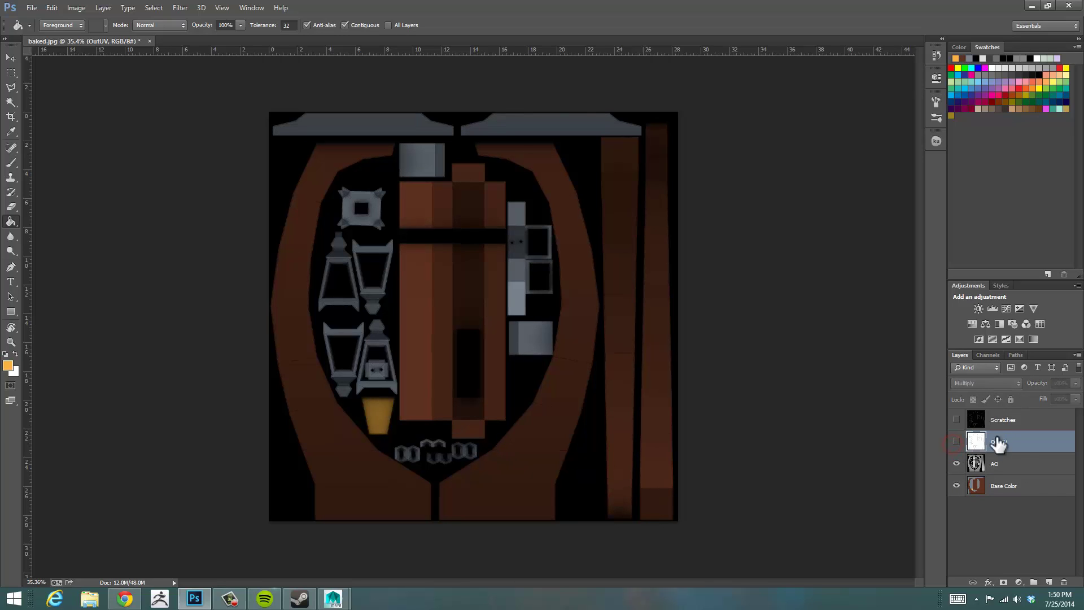
- Save the document to the Desktop as a layered Photoshop file named Lantern Color Texture.psd
click(32, 8)
click(62, 143)
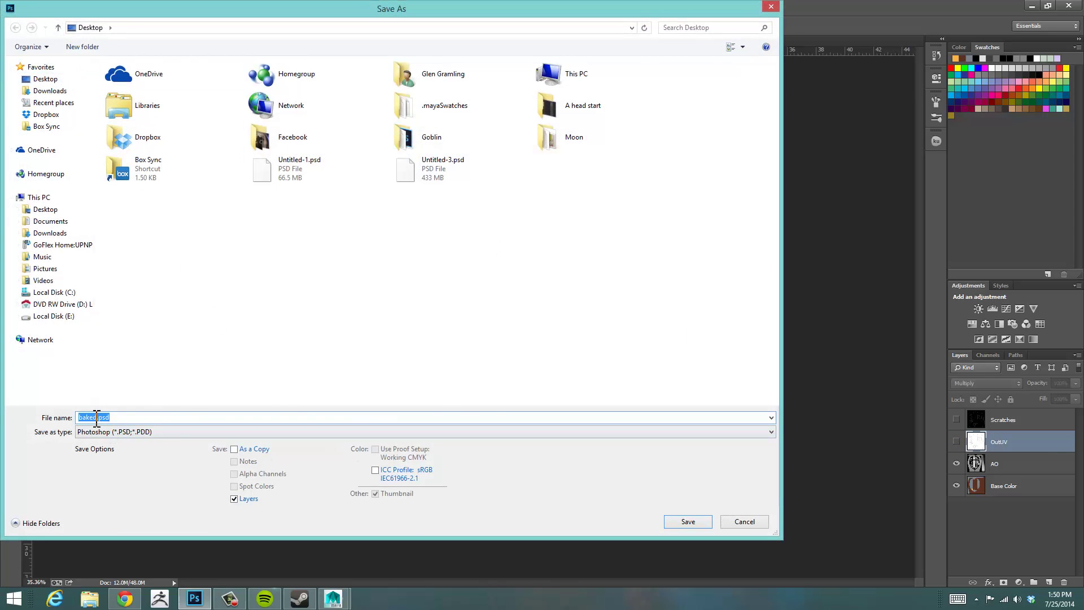
drag(97, 416, 78, 416)
text(Lan)
text(tern Color Texture)
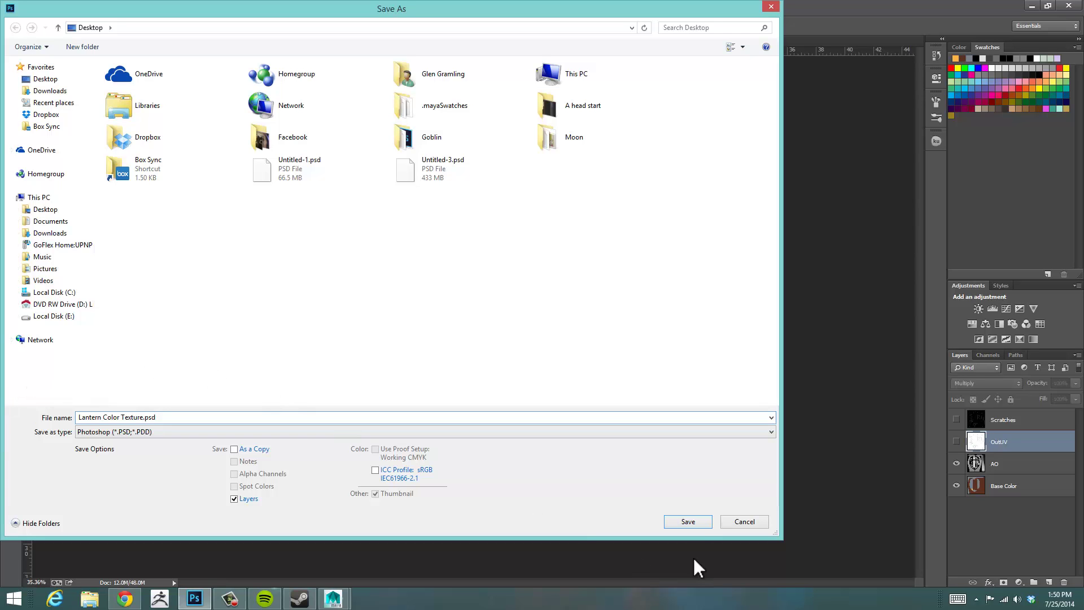
click(688, 521)
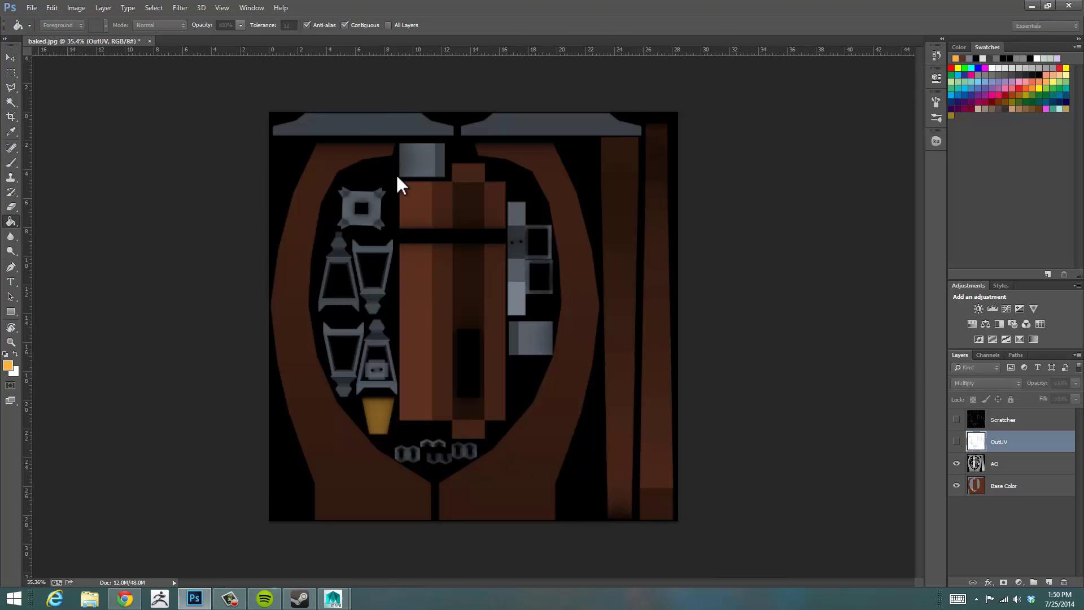
click(31, 9)
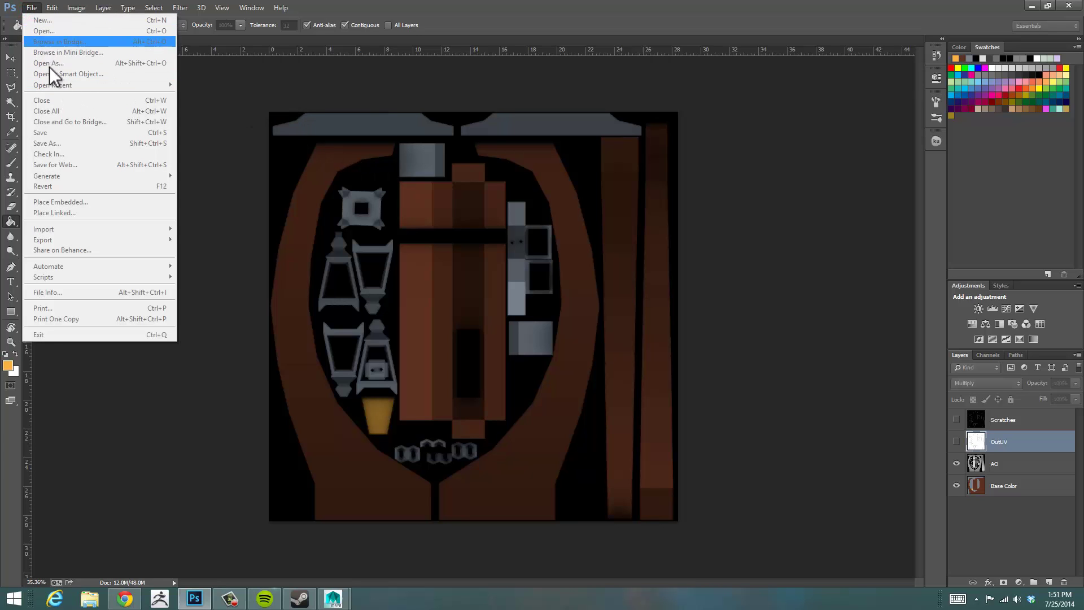
click(474, 14)
click(31, 8)
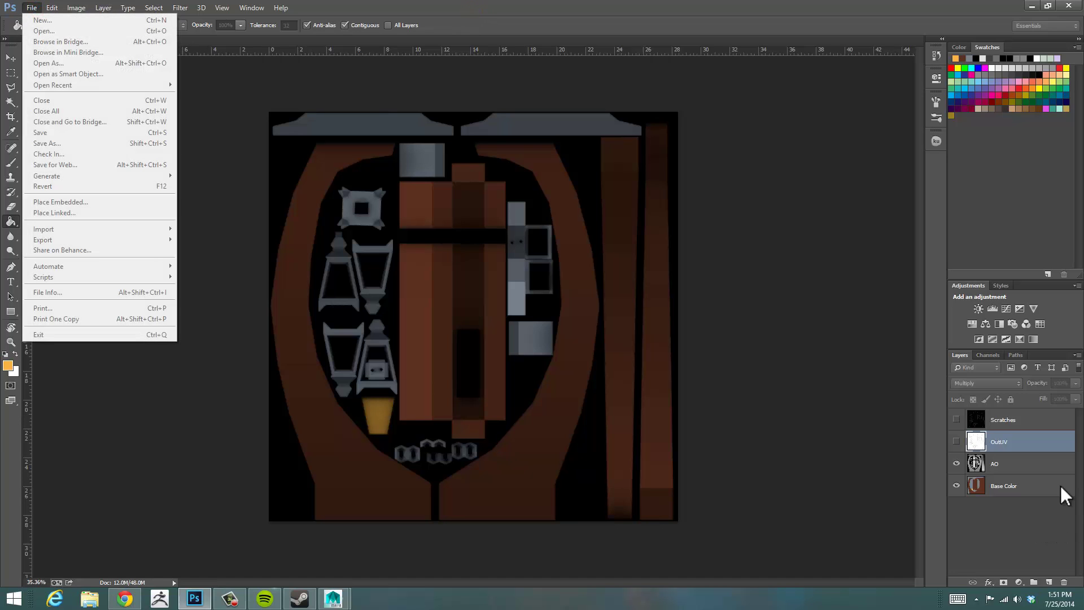
click(1017, 479)
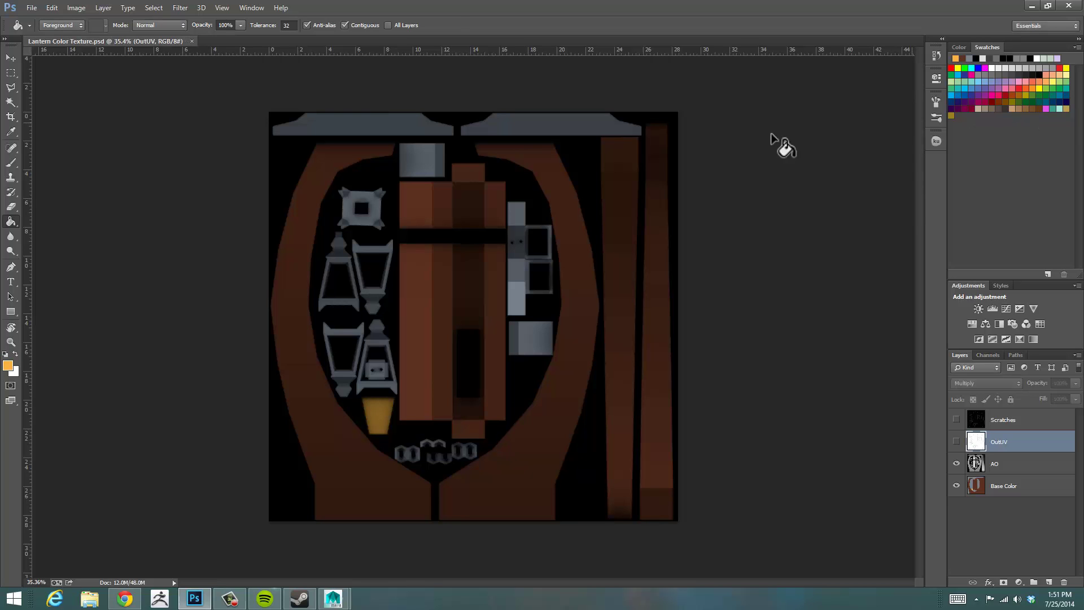
- Start saving a copy of the lantern texture document under a different format, choosing PNG as the file type
click(32, 9)
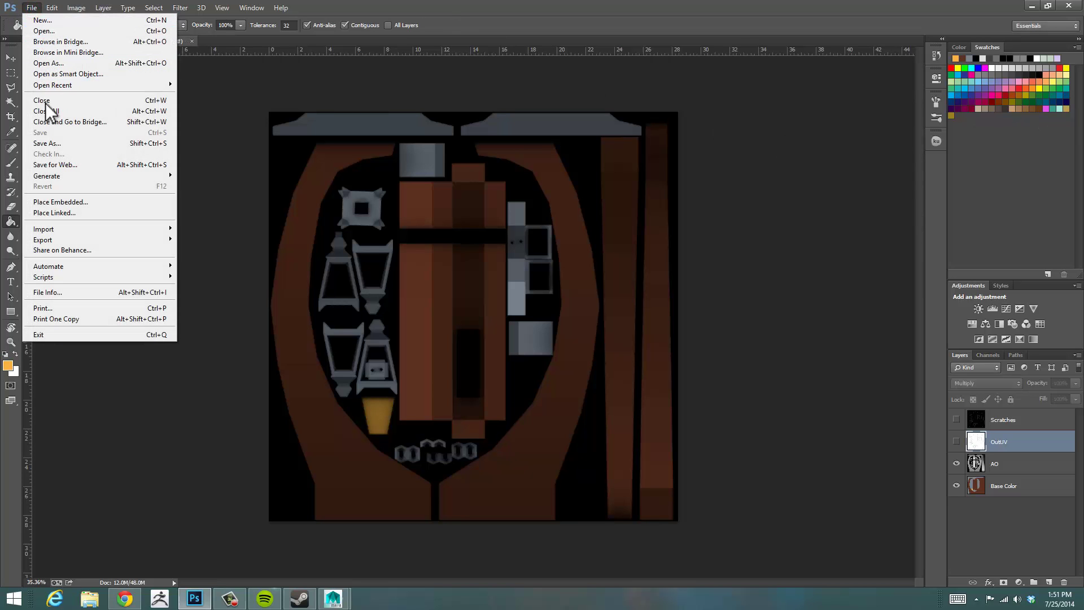
click(50, 142)
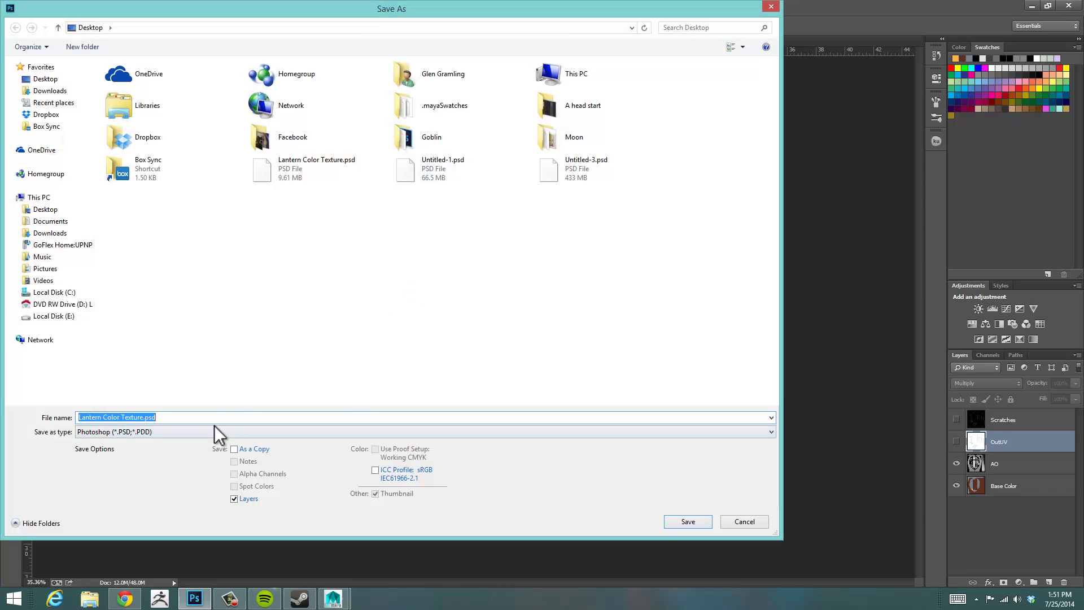
click(211, 430)
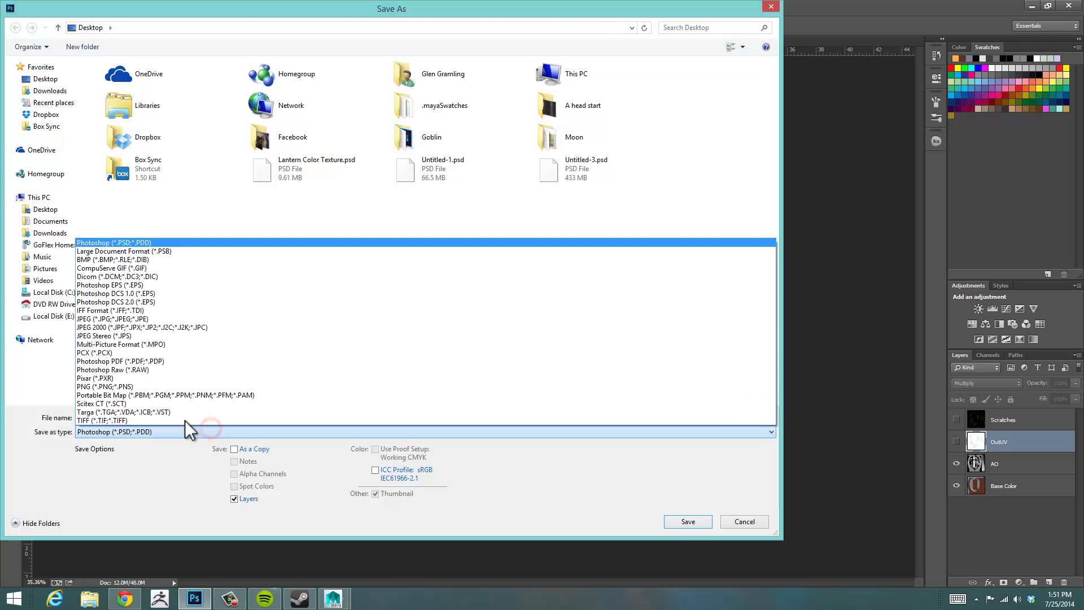
click(176, 377)
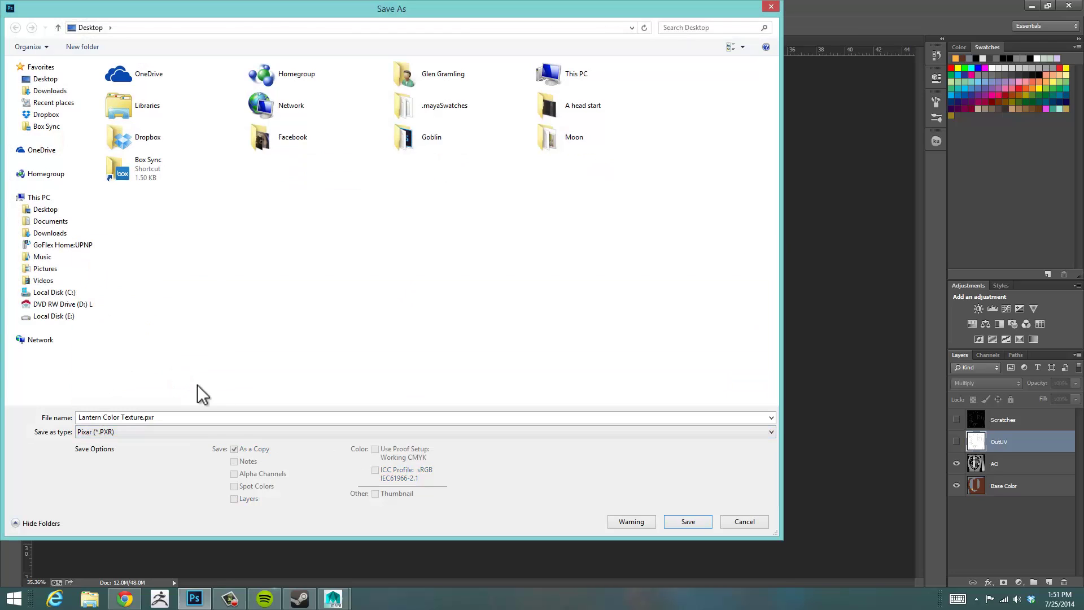
click(135, 432)
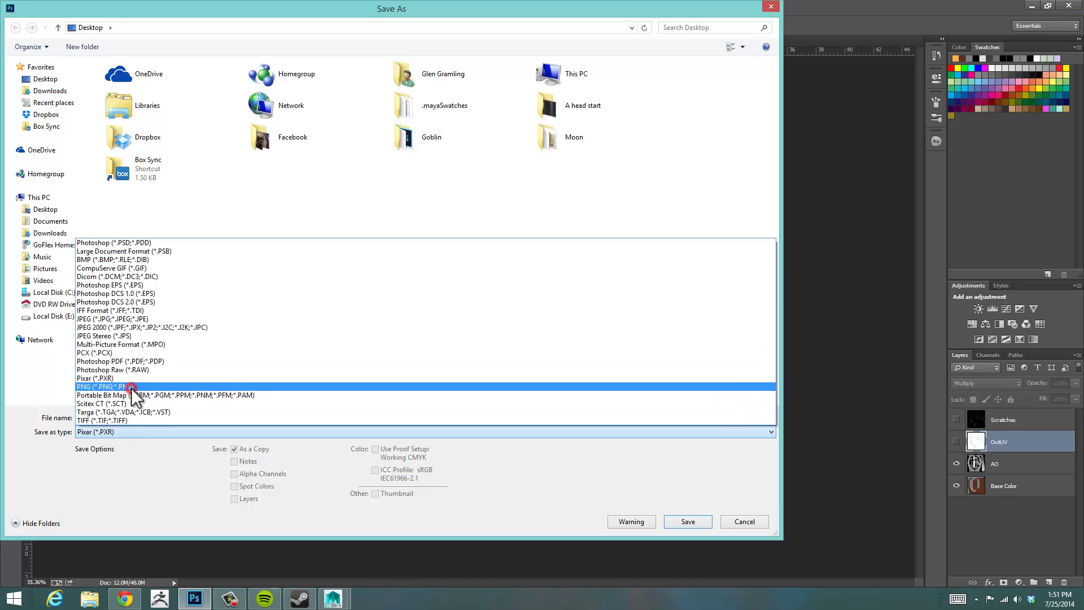
click(131, 387)
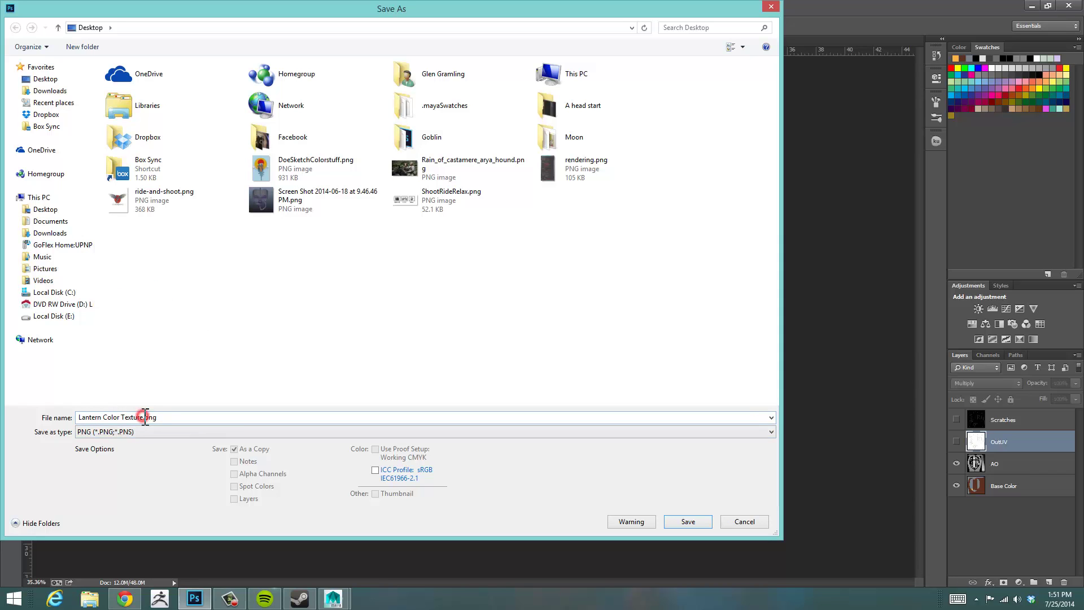
- Name the PNG copy Lantern_Diffuse_2048 and save it to the Desktop with Smallest / Slow compression and no interlacing
click(145, 417)
drag(143, 416, 12, 434)
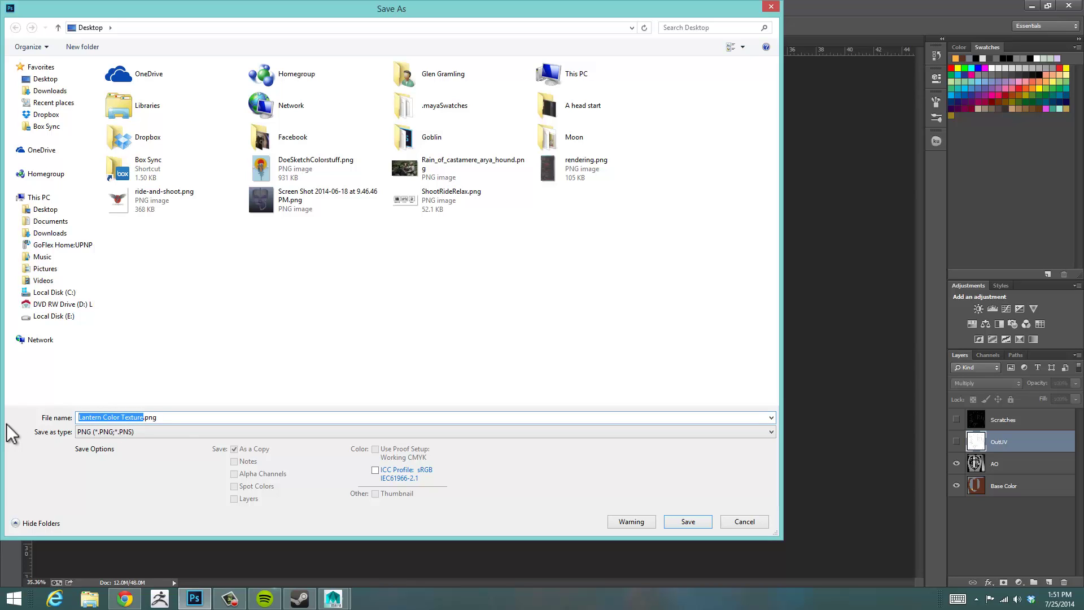
text(Lantern_Diffuse_2048)
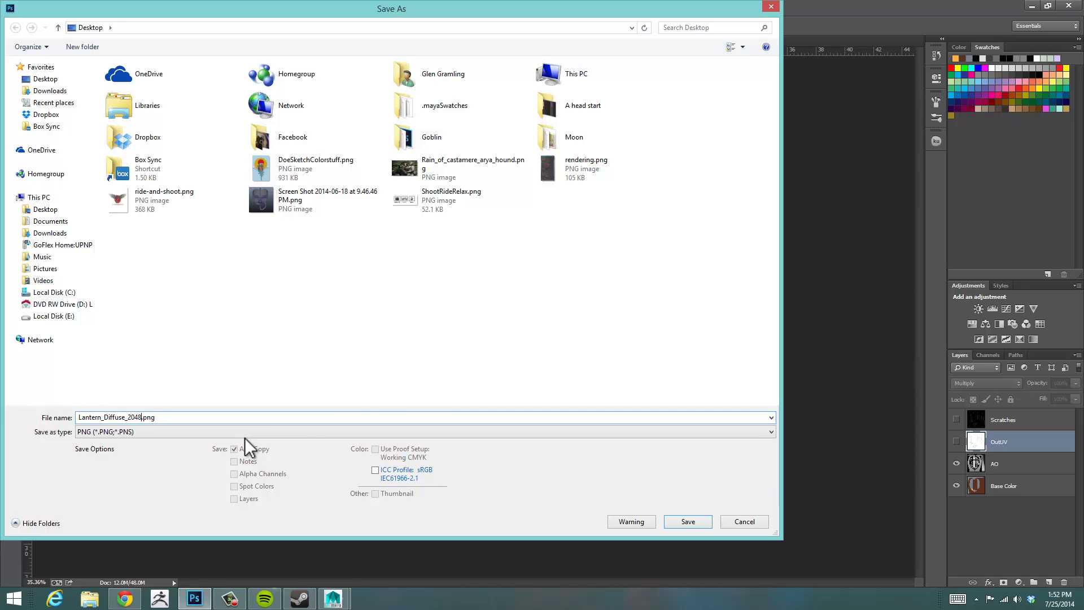
drag(657, 9, 734, 10)
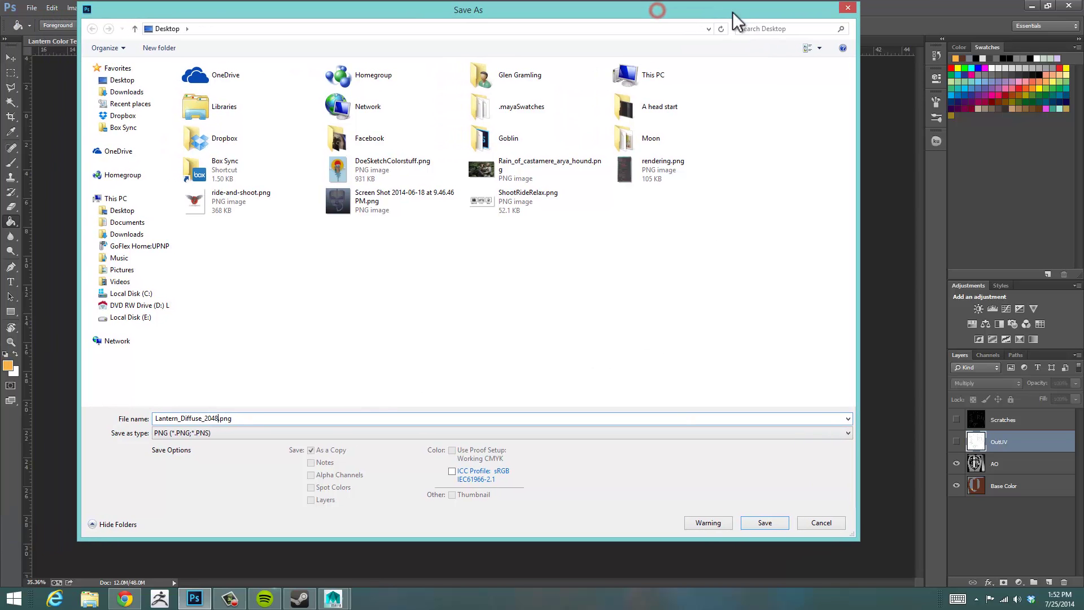
click(758, 523)
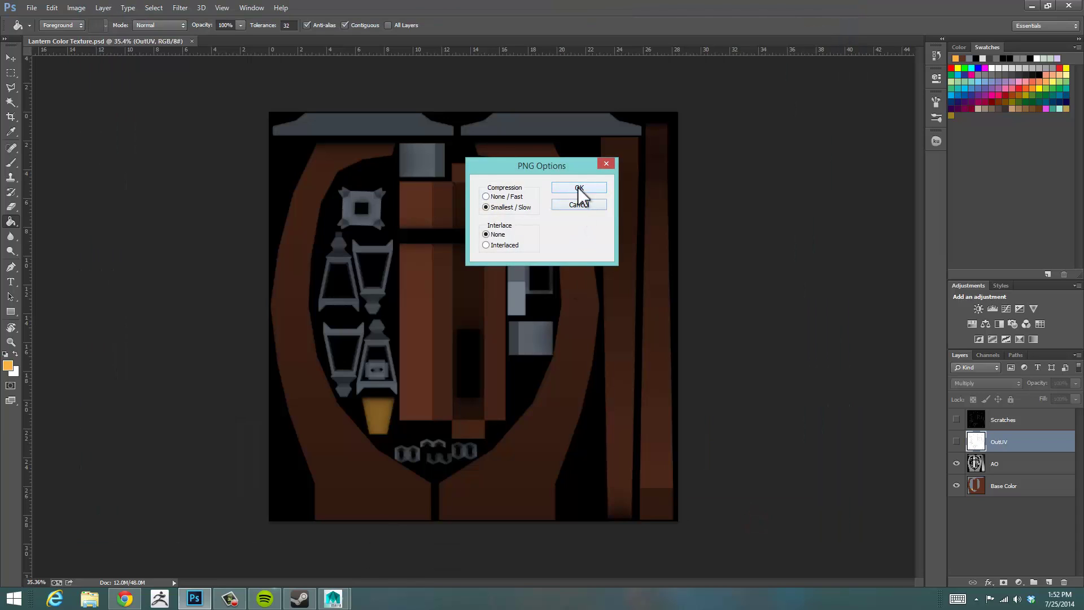
click(577, 190)
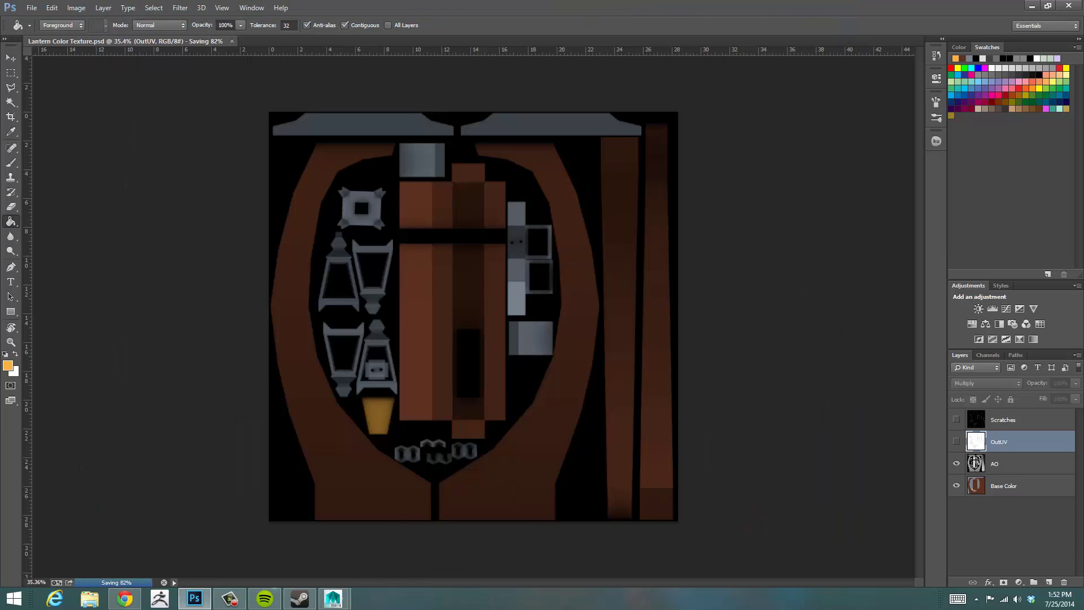
- Switch to Maya and assign a new Blinn material named LanternMat to the lantern post model
click(1031, 5)
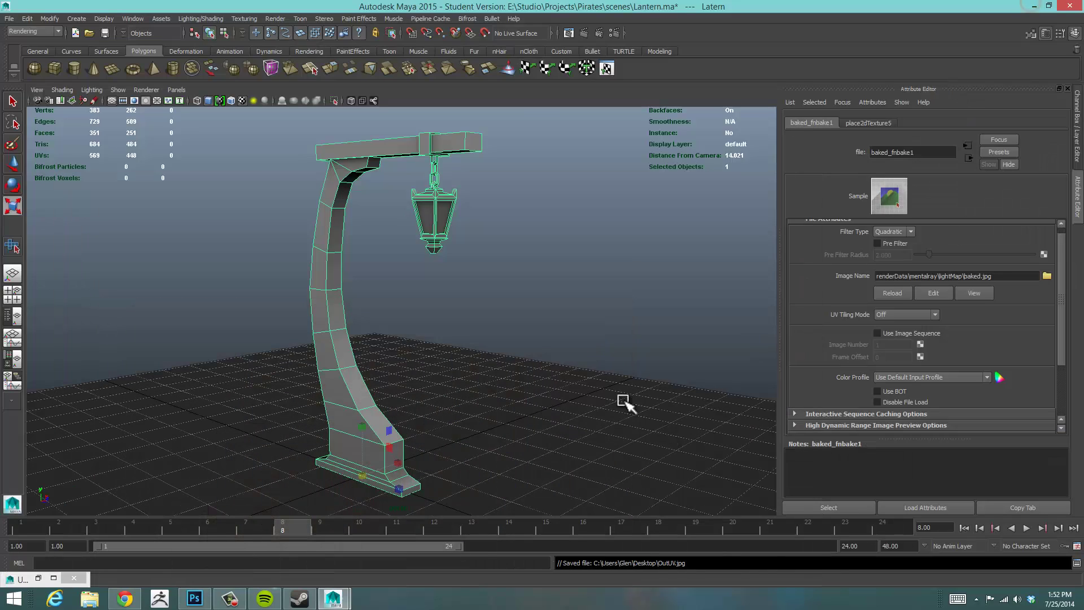
alt+drag(559, 249, 598, 257)
click(486, 275)
click(404, 331)
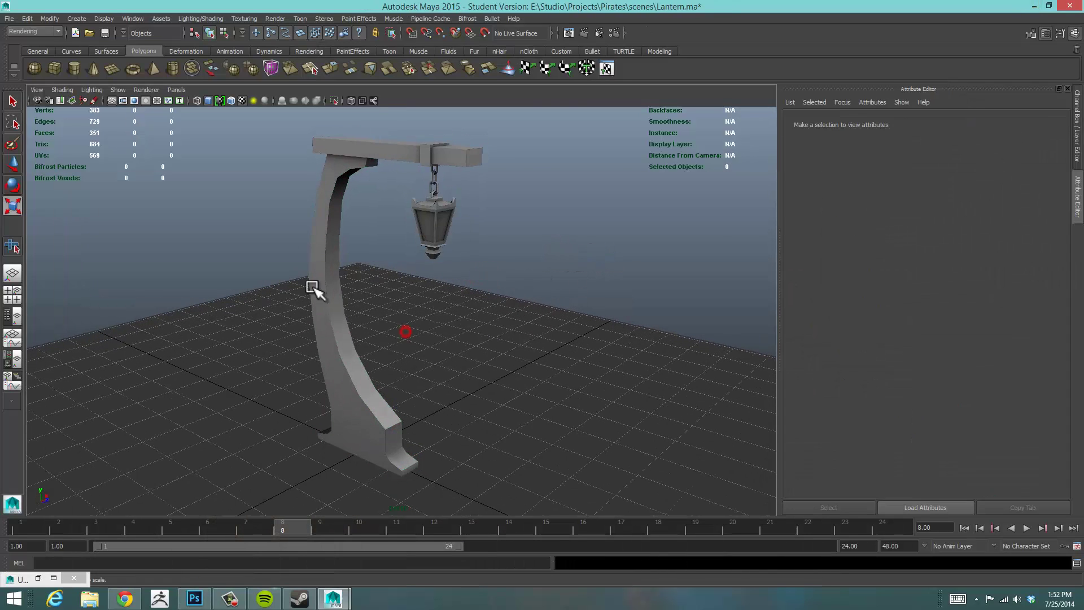
click(325, 226)
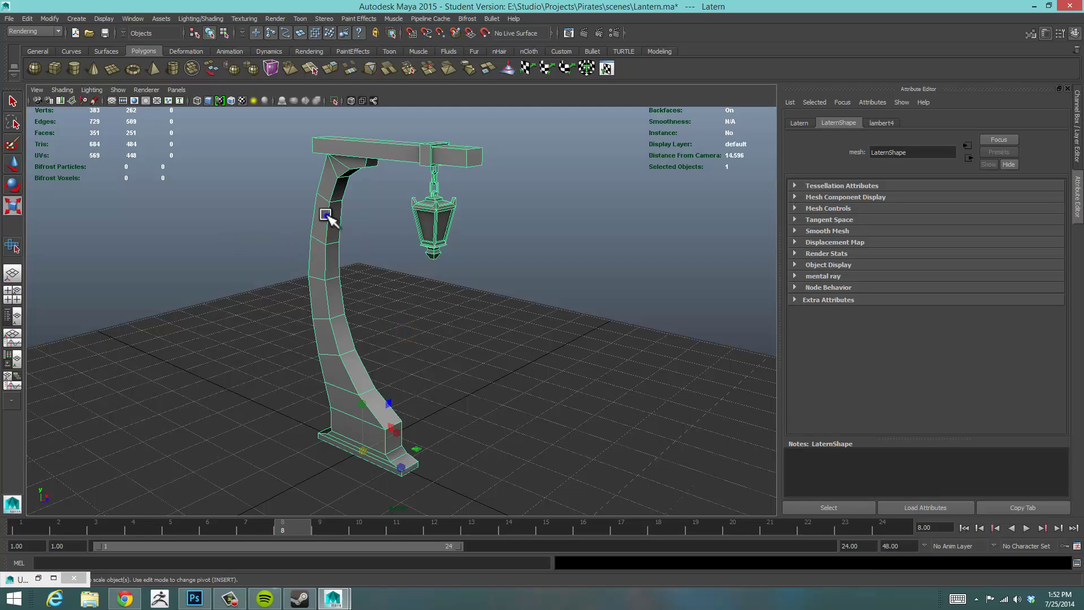
right_click(326, 215)
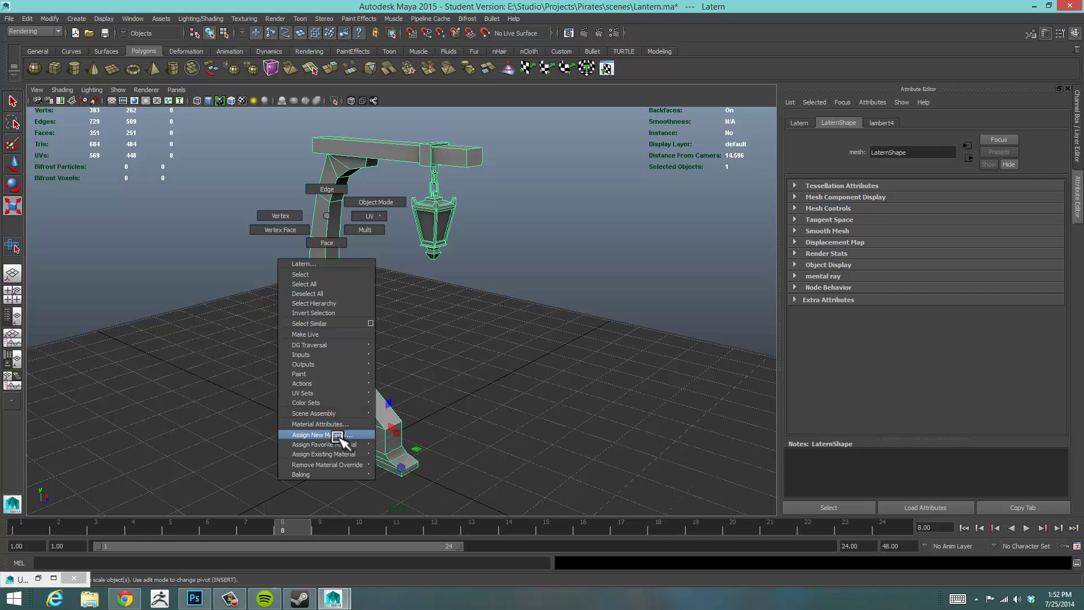
mouse_move(325, 442)
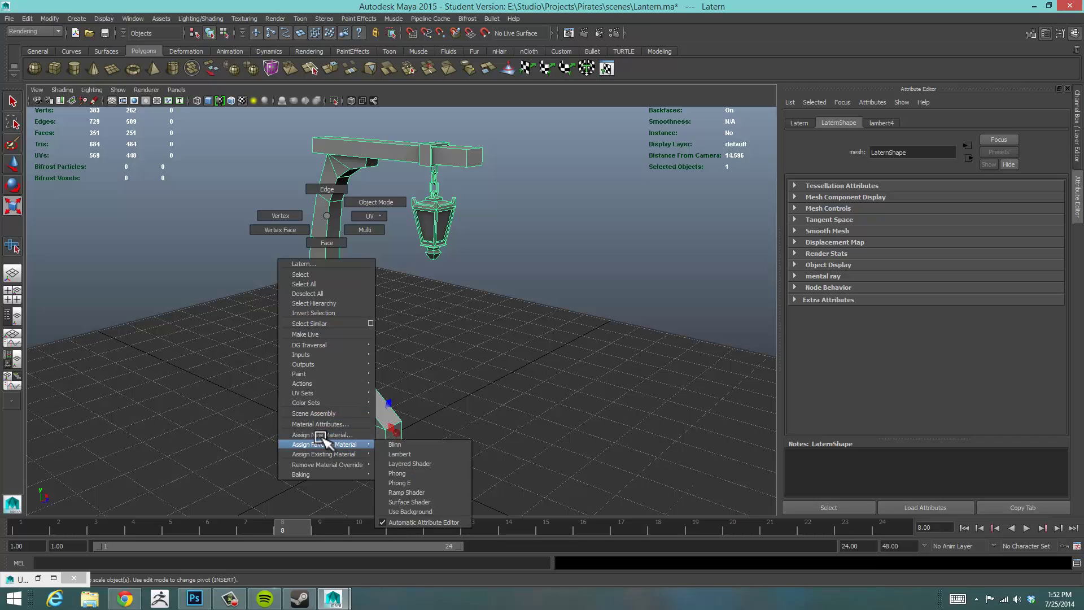
click(395, 442)
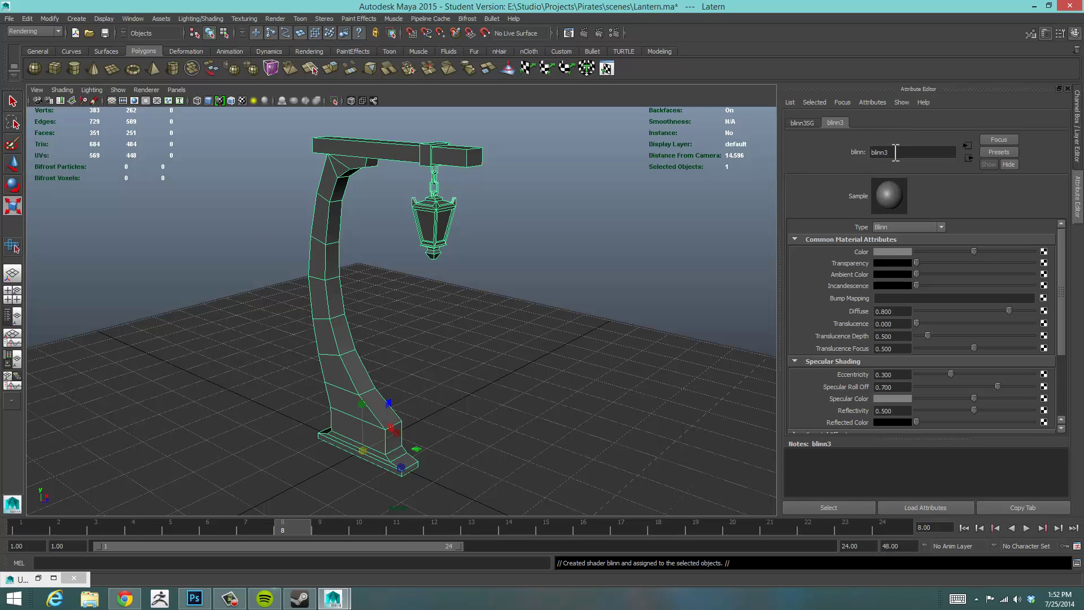
double_click(891, 152)
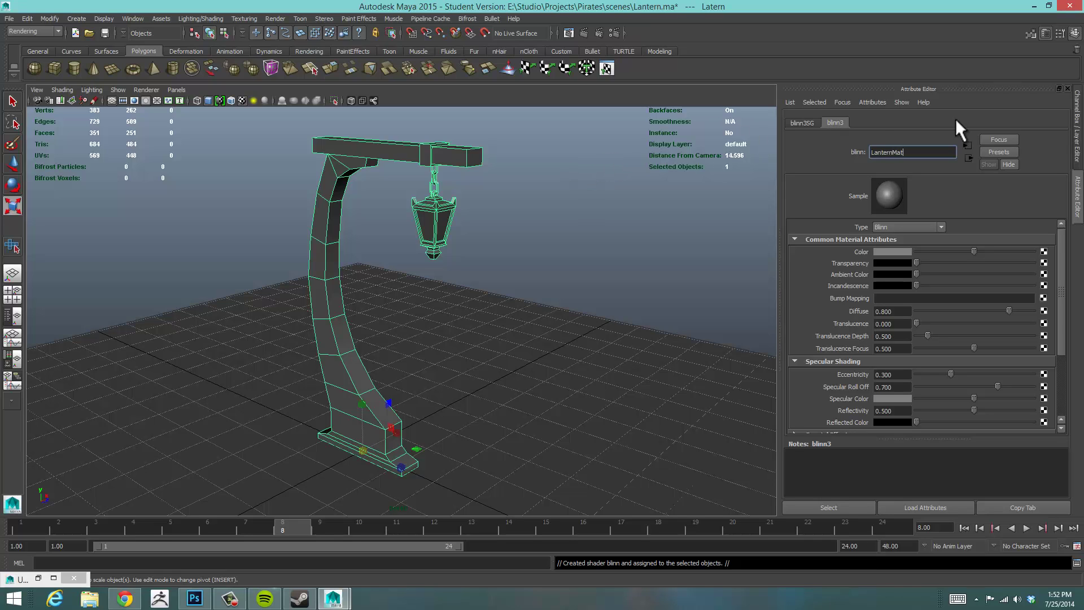
key(Return)
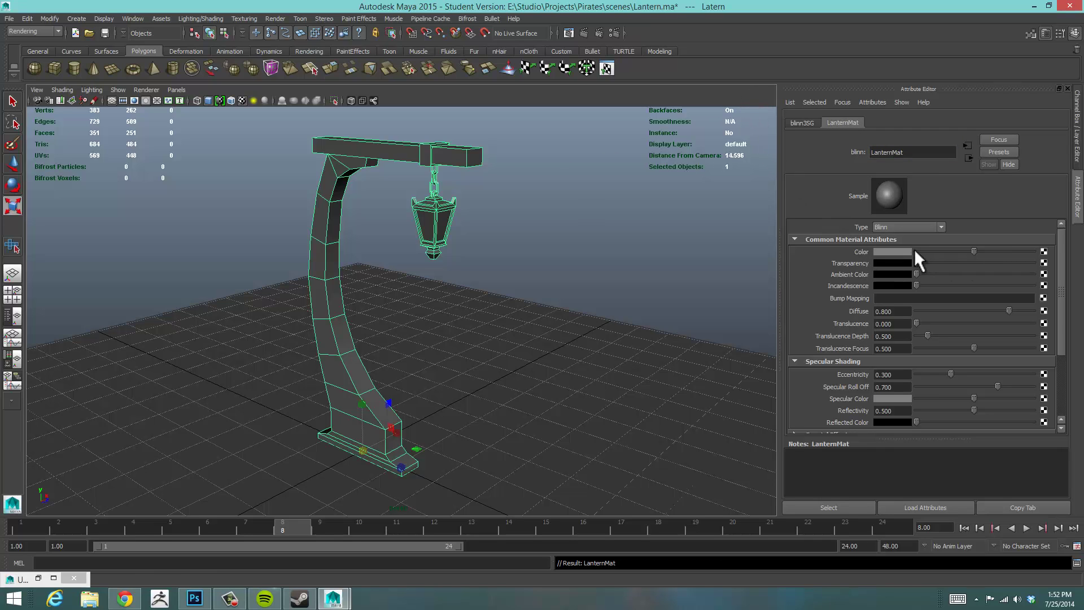
- Connect a File texture node to the Color attribute of LanternMat
click(1042, 250)
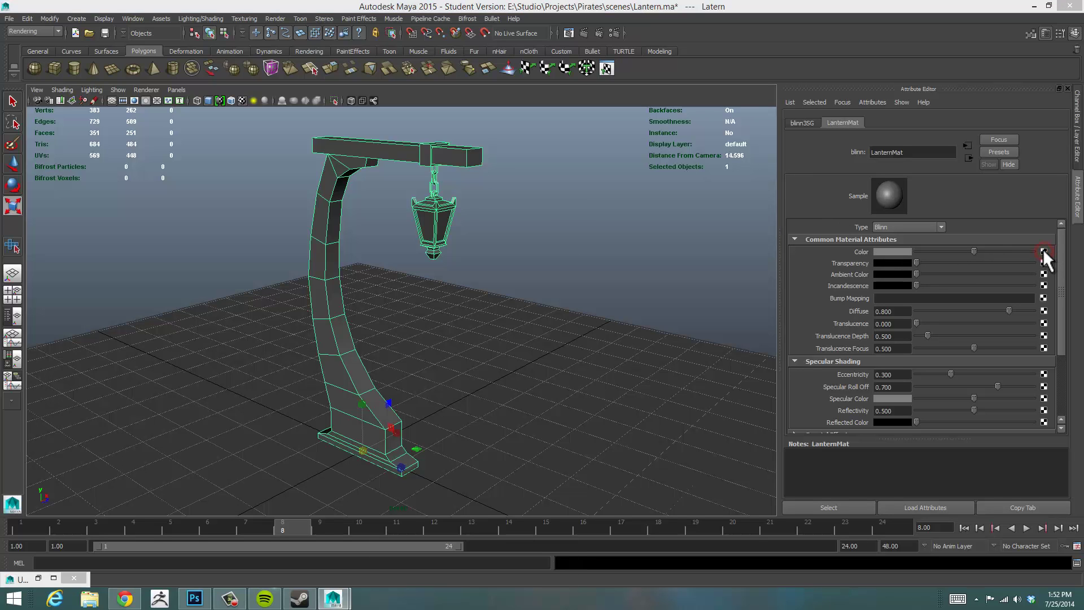
drag(518, 205, 606, 168)
drag(635, 123, 660, 76)
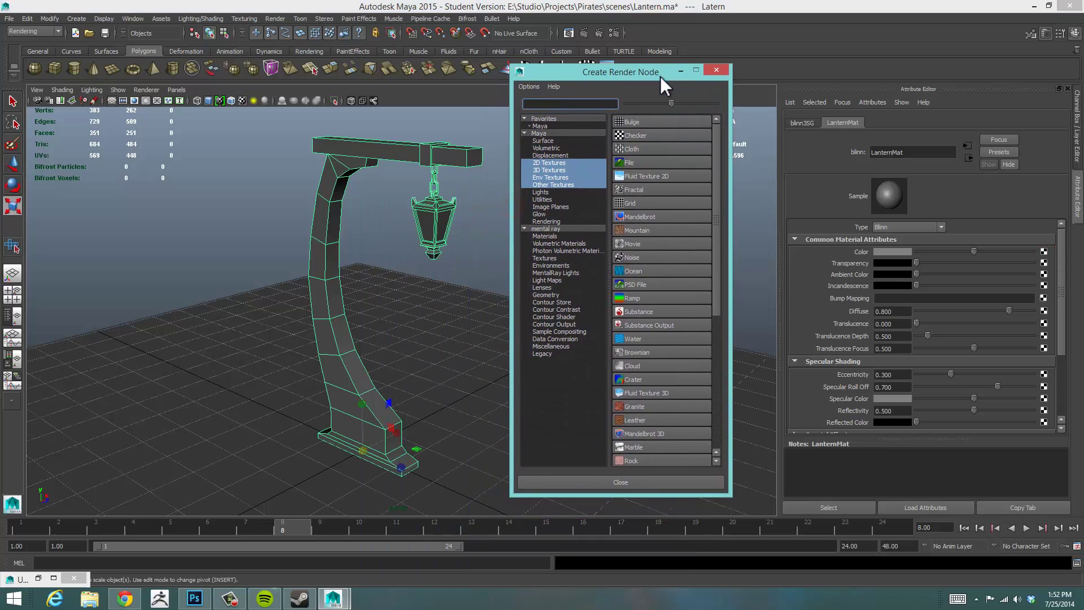
click(637, 161)
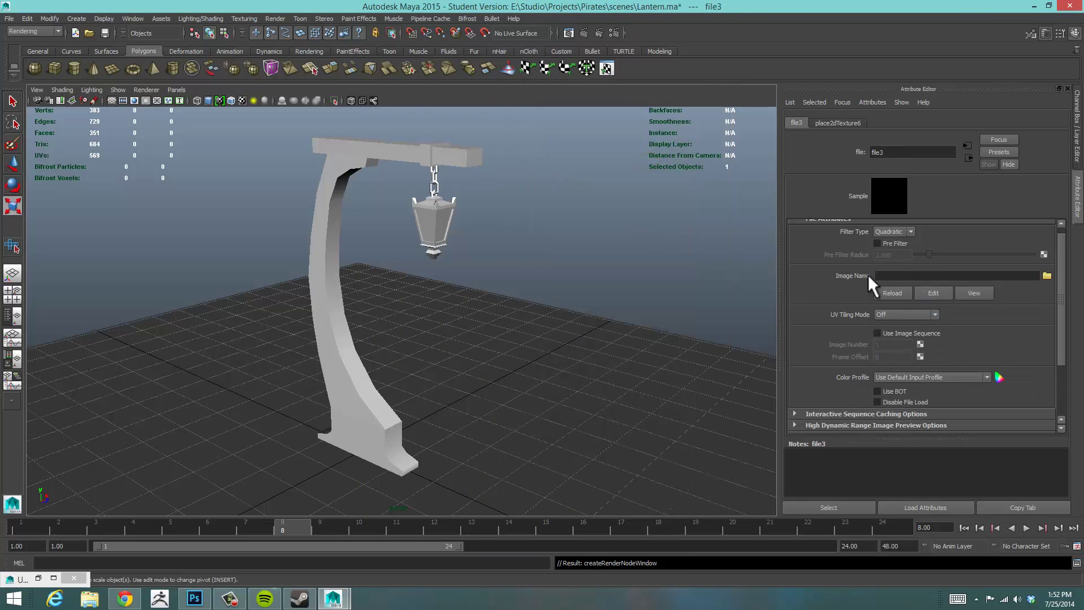
- Load Lantern_Diffuse_2048.png from the Desktop as the file texture's image, then deselect everything and check the textured model
click(1045, 275)
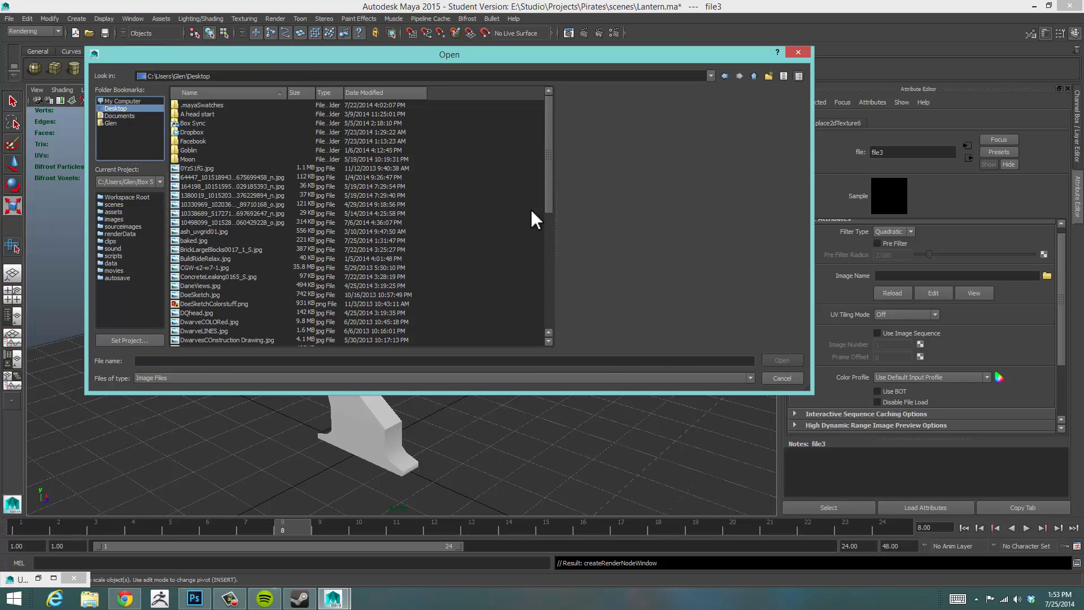
scroll(553, 192, down, 2)
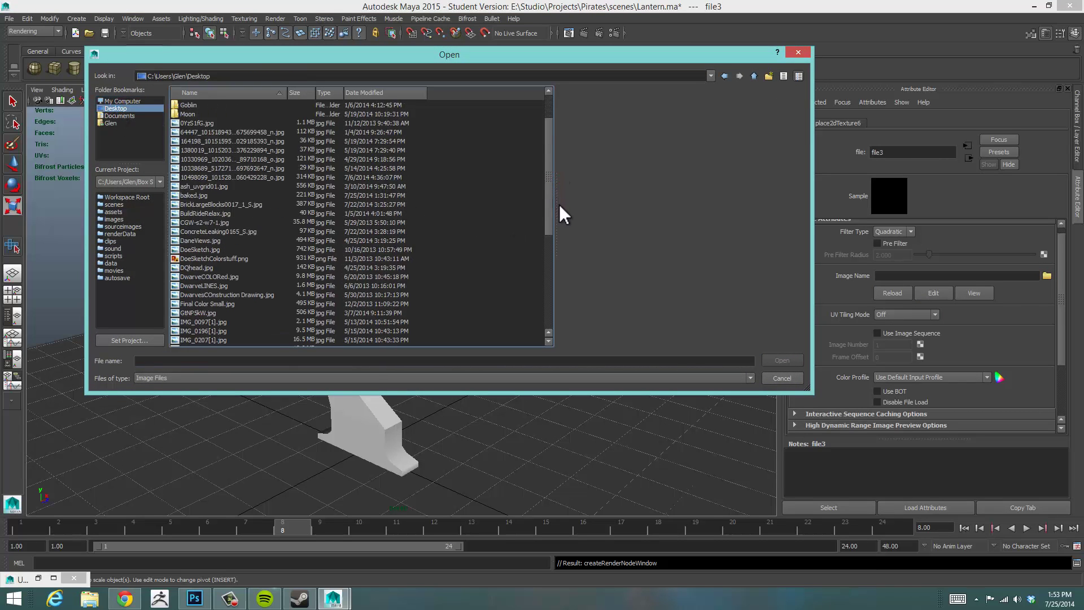
drag(559, 204, 561, 249)
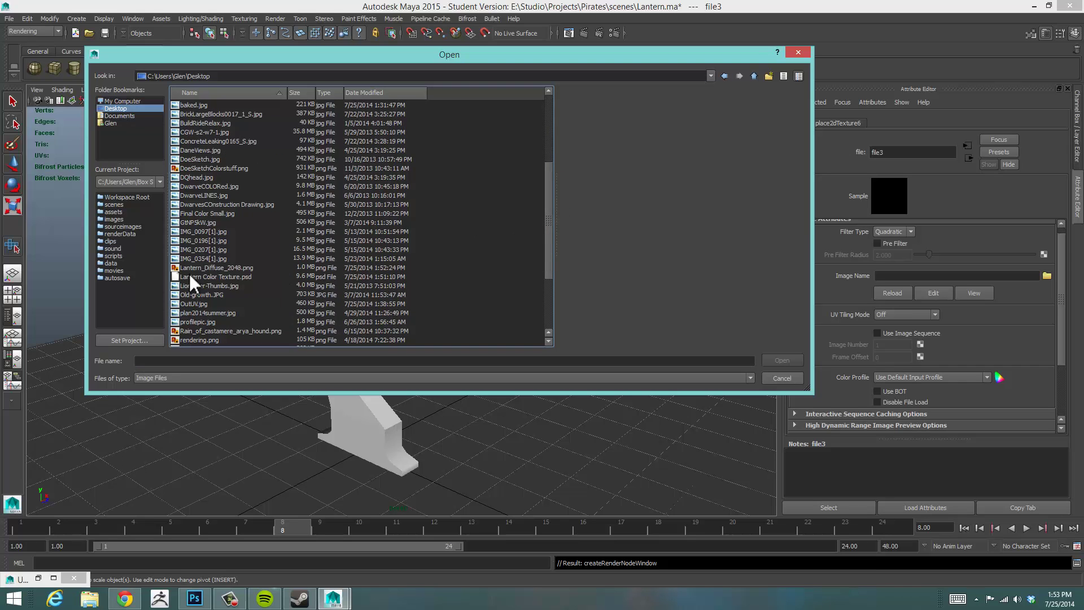
click(218, 268)
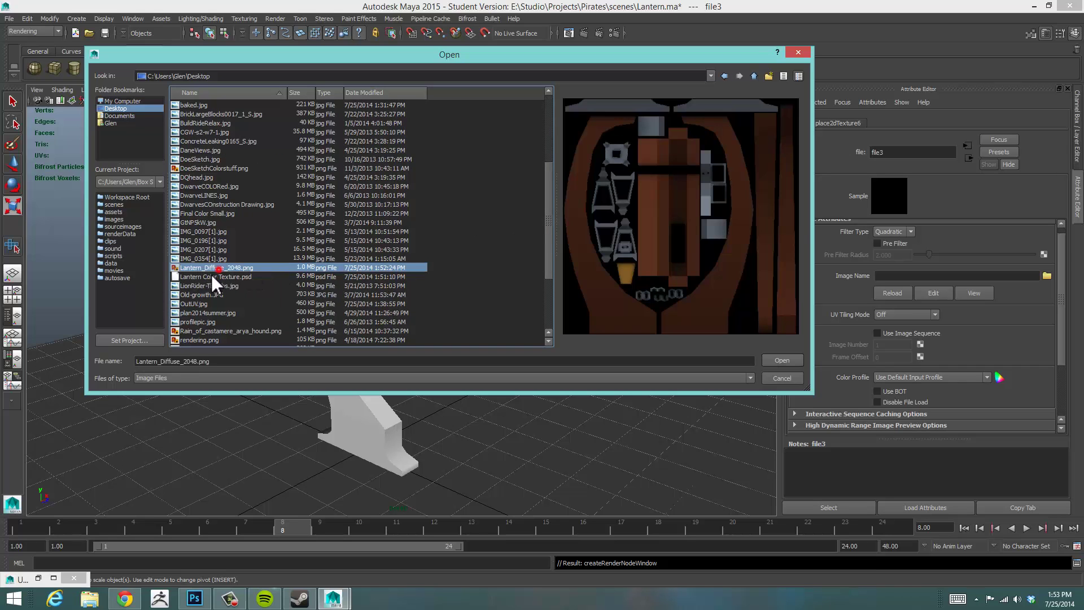
click(781, 361)
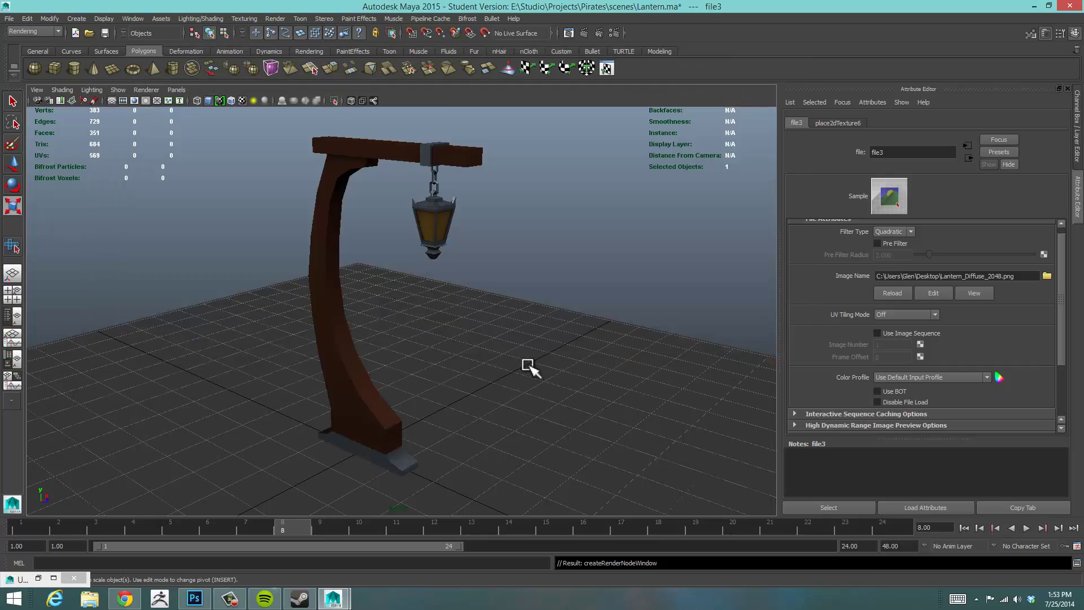
click(550, 319)
click(588, 249)
alt+drag(505, 337, 462, 344)
alt+middle_drag(462, 343, 546, 341)
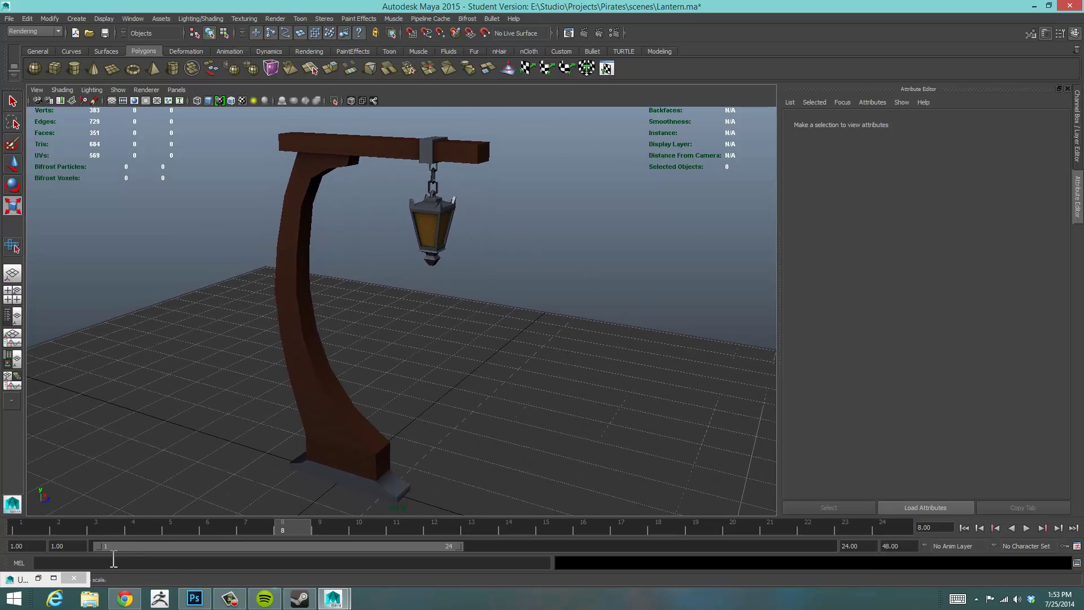
- Switch back to Photoshop and make the Base Color layer active
click(195, 598)
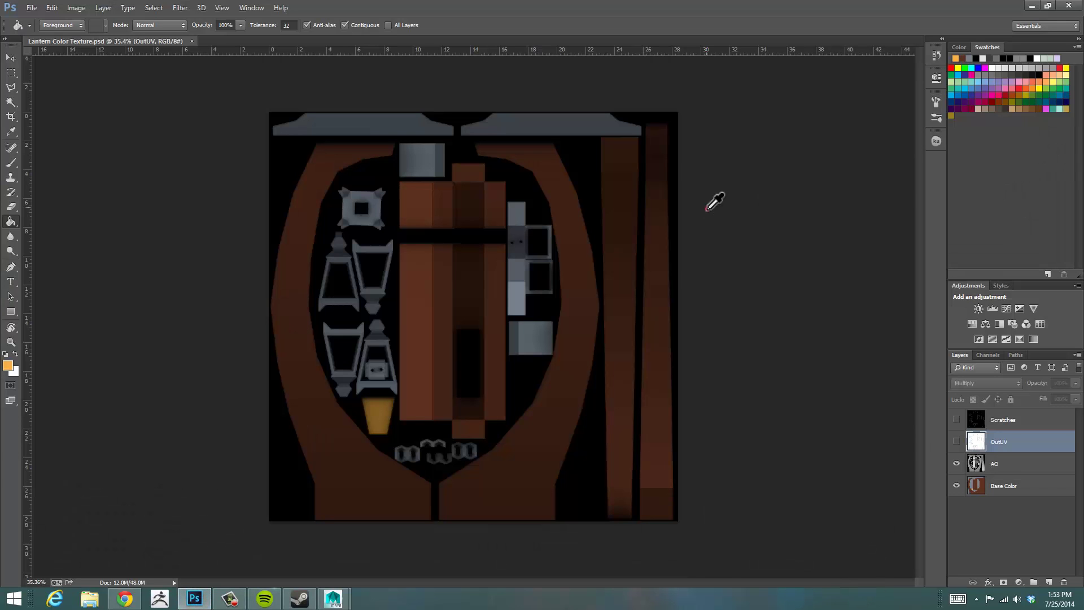
alt+click(707, 210)
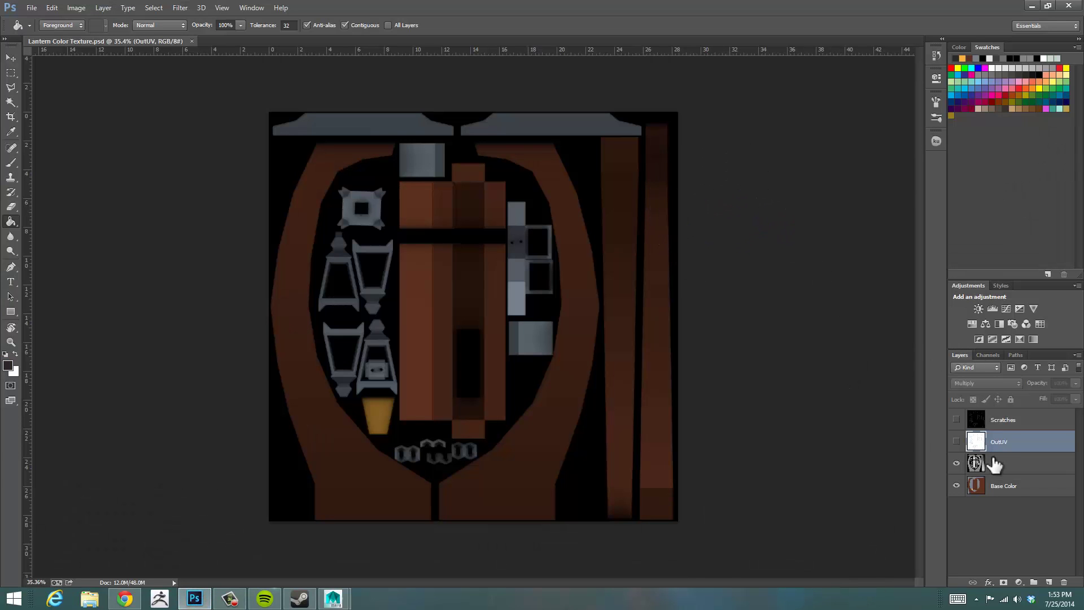
click(995, 494)
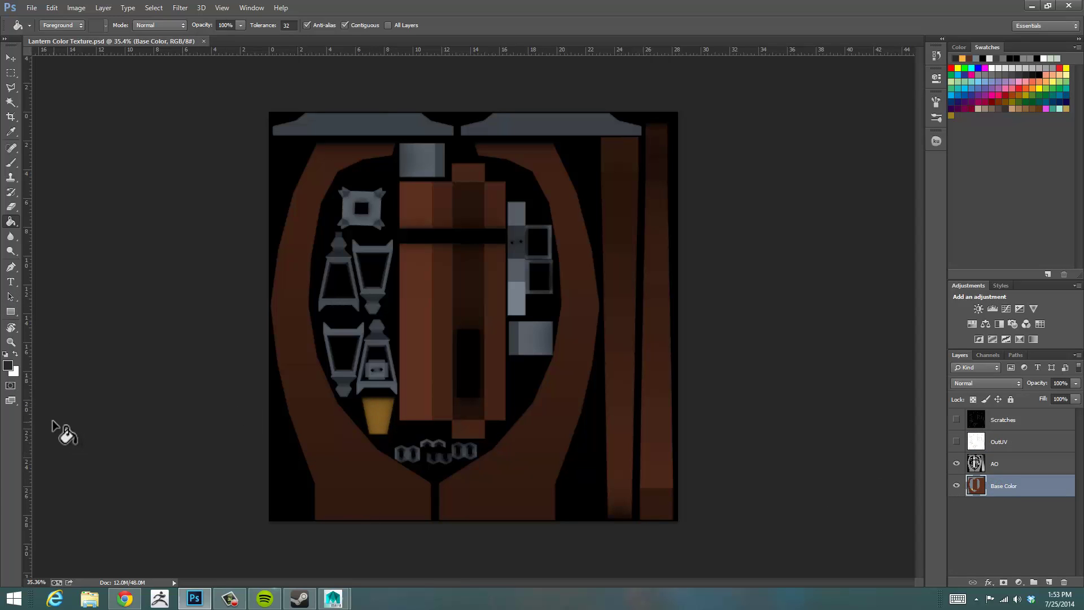
- Set the foreground color to a light red and fill the tapered orange-yellow panel with it using the Paint Bucket
click(8, 366)
mouse_move(567, 185)
mouse_down()
mouse_move(575, 145)
mouse_move(566, 136)
mouse_move(571, 143)
mouse_up()
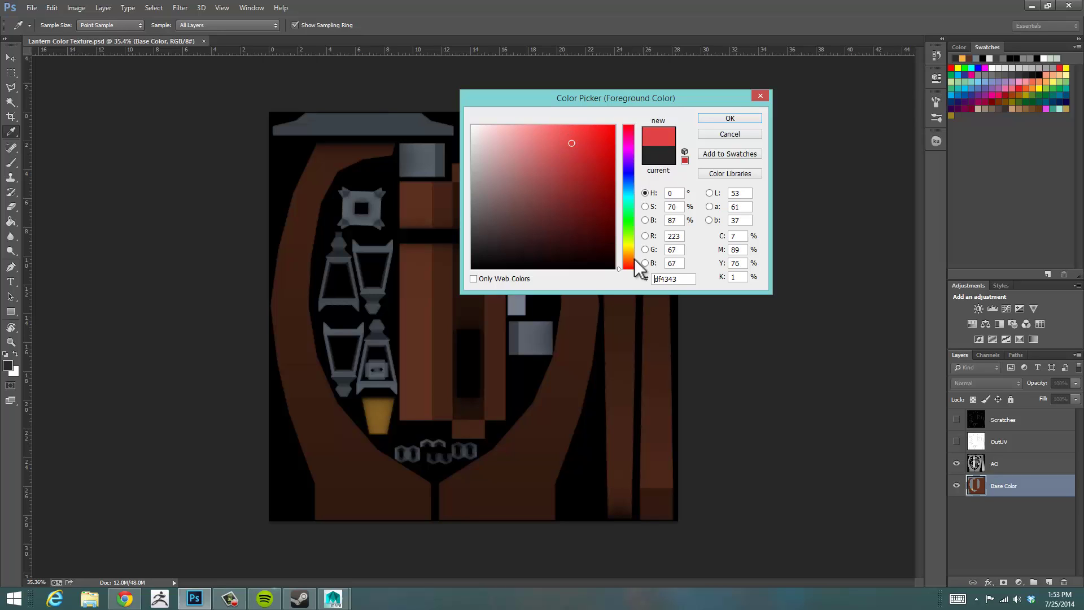
drag(634, 267, 637, 261)
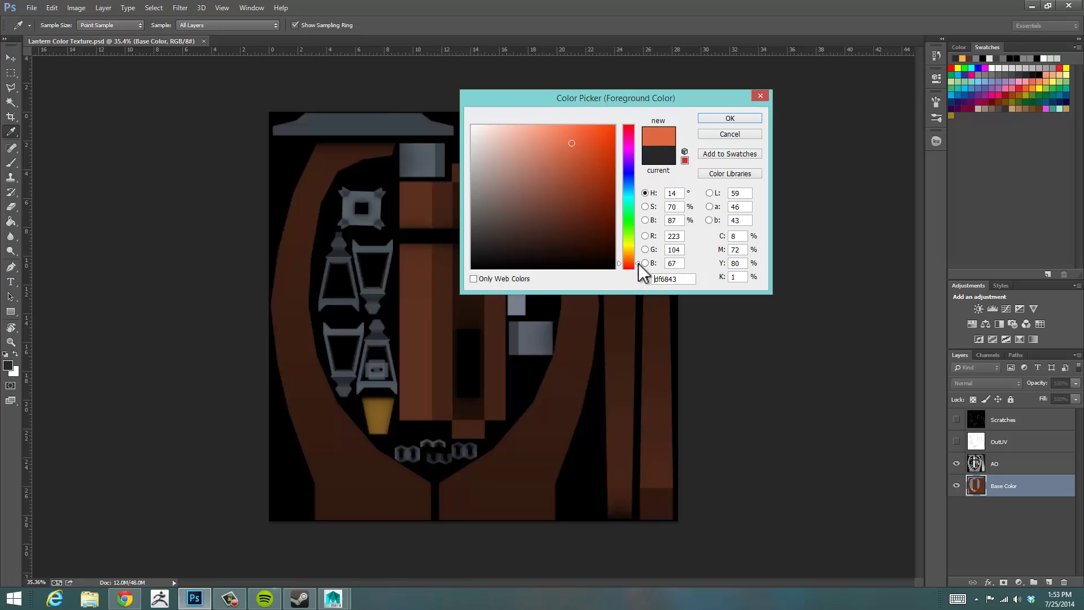
click(636, 268)
drag(581, 147, 564, 126)
click(758, 117)
key(g)
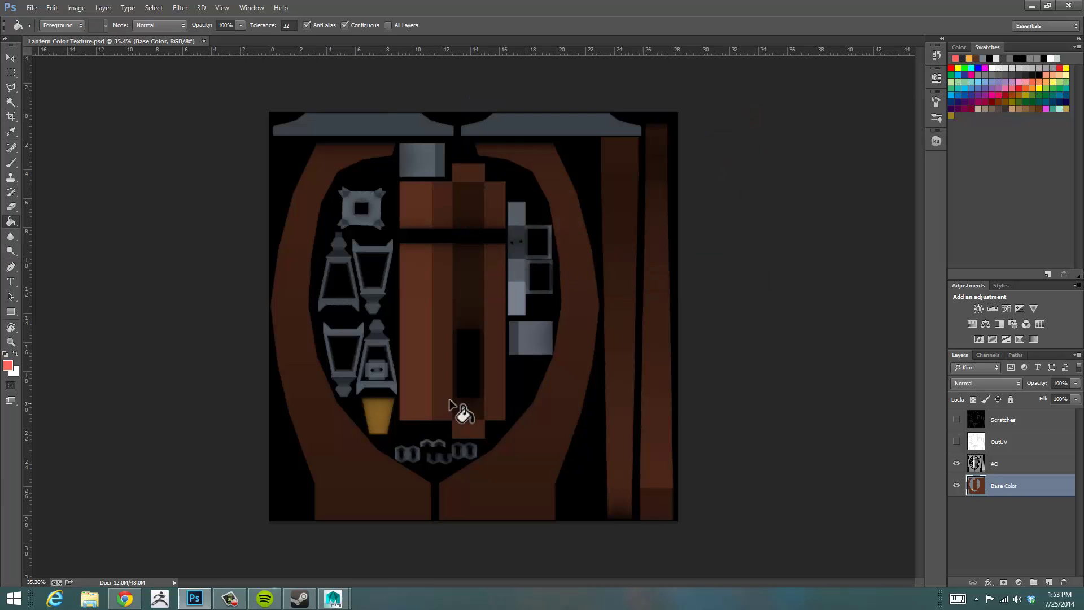
click(373, 414)
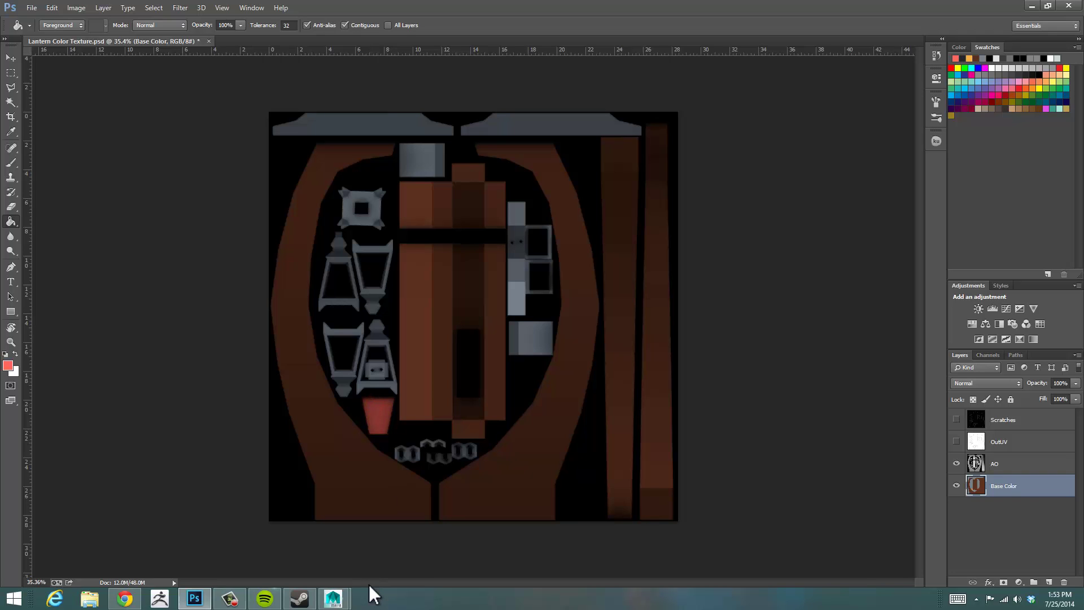
- Set the foreground color to pale yellow fefda7 and fill the tapered red panel on the Base Color layer with the Paint Bucket
click(7, 365)
click(626, 245)
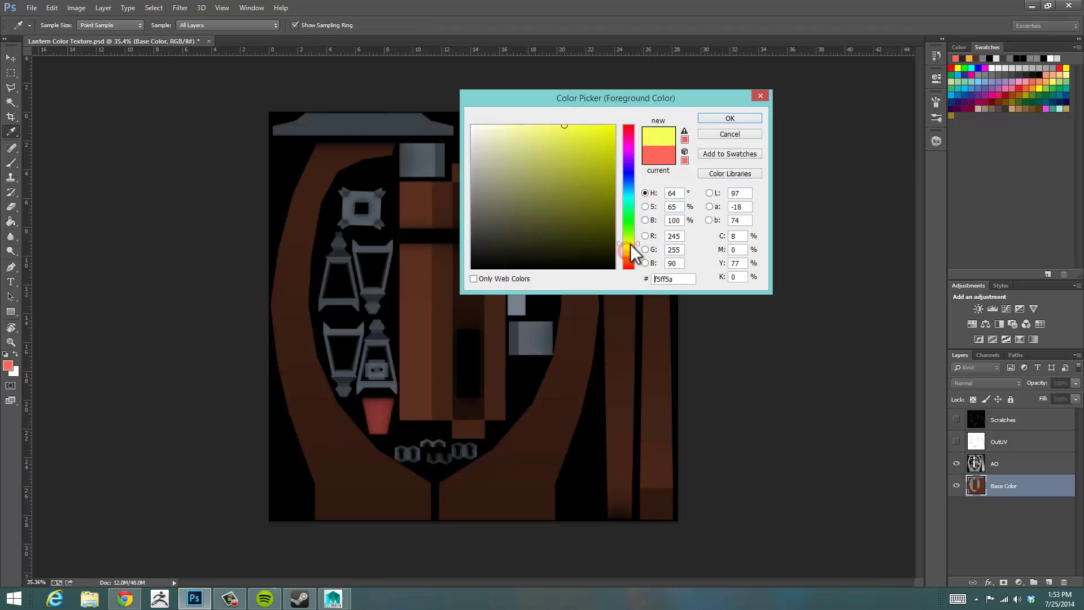
mouse_move(544, 147)
mouse_down()
mouse_move(507, 125)
mouse_move(520, 125)
mouse_up()
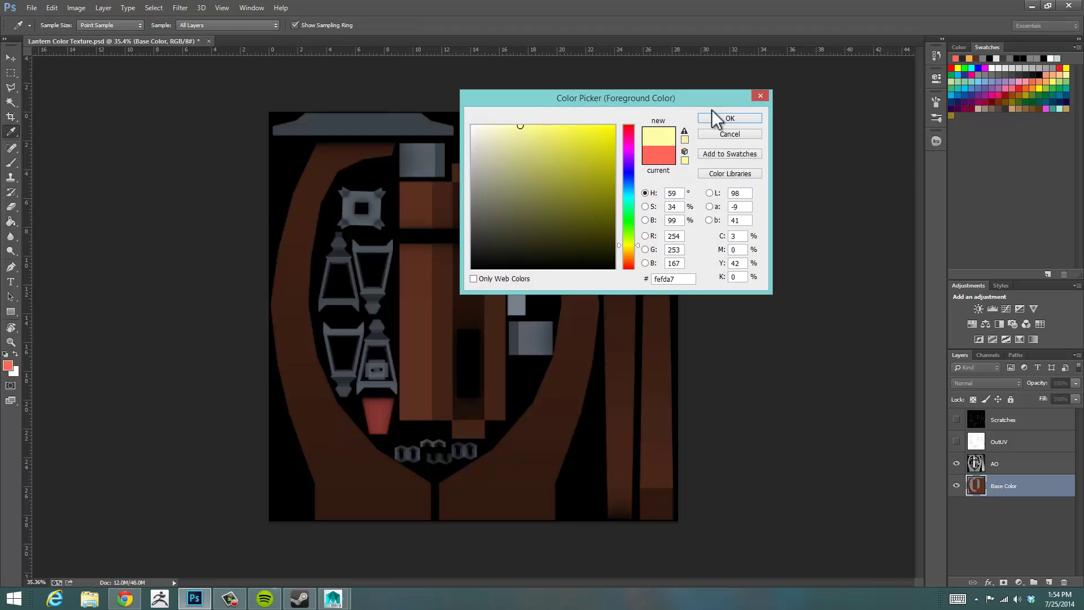
click(724, 120)
key(g)
click(378, 414)
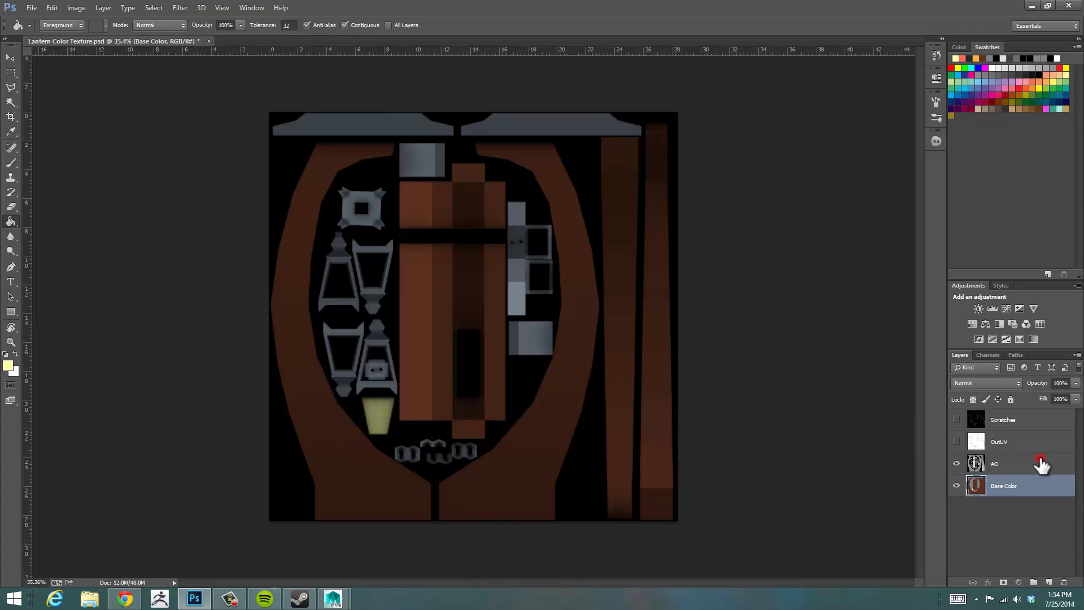
- Lower the AO layer's opacity to 71%
click(1040, 462)
click(1076, 384)
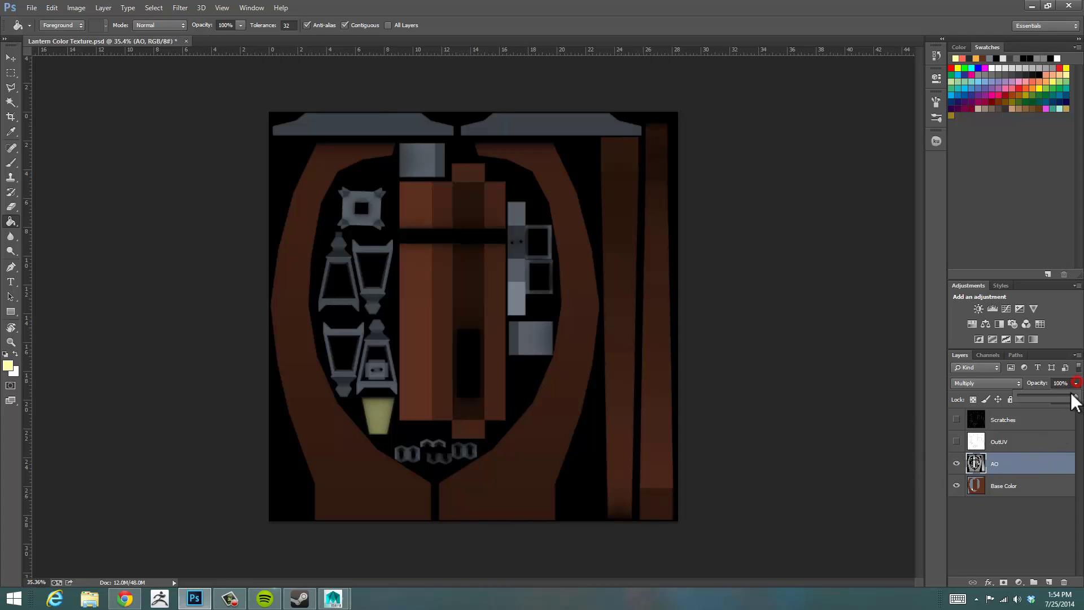
drag(1072, 397, 1055, 398)
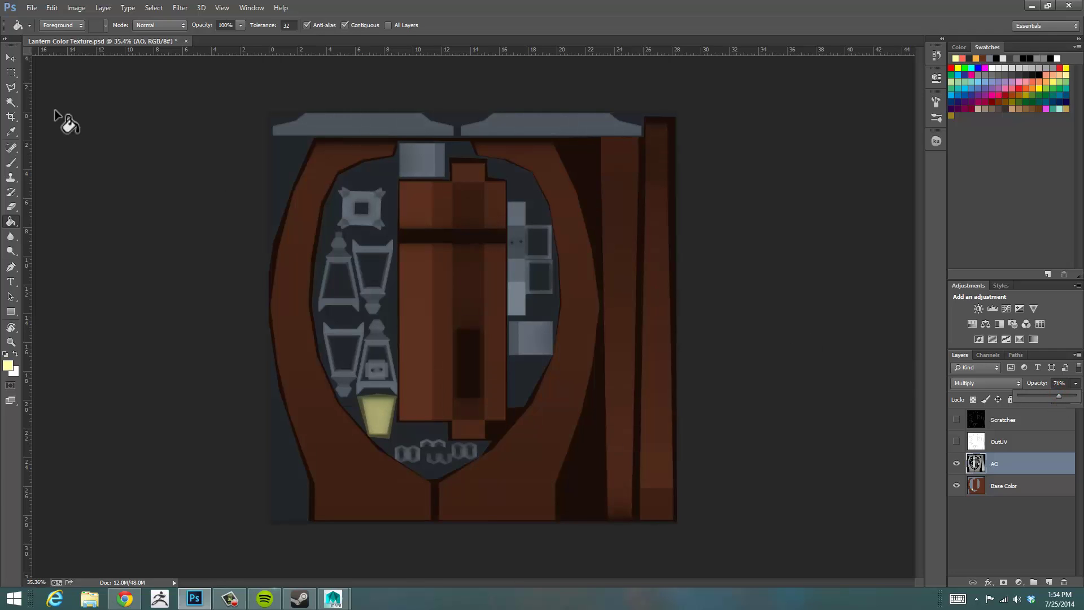
- Save the layered PSD and save a PNG copy to the Desktop, replacing Lantern_Diffuse_2048.png
click(32, 9)
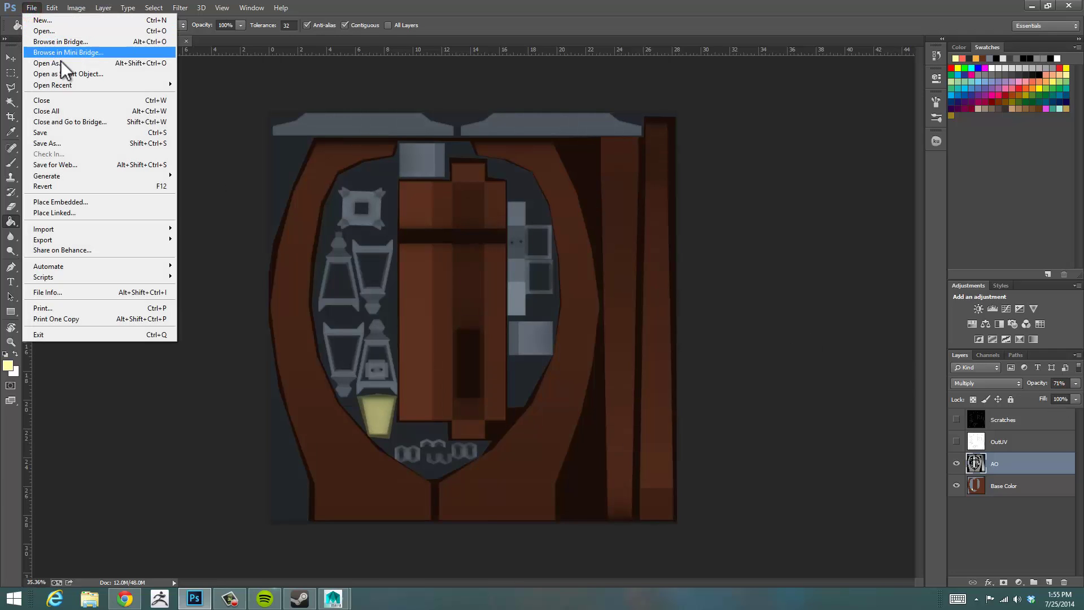
click(50, 135)
click(31, 8)
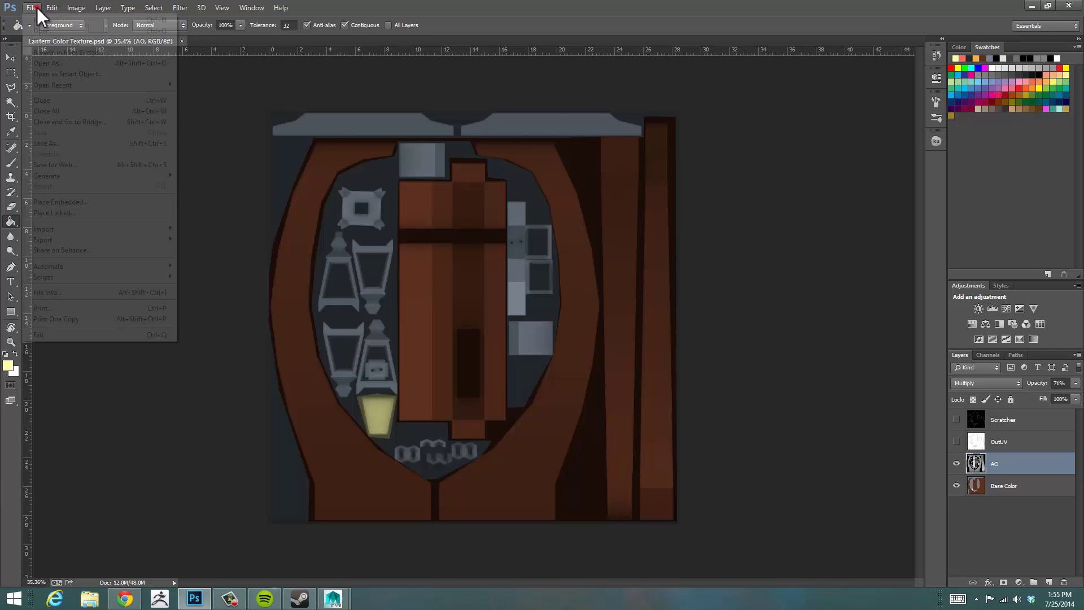
click(83, 146)
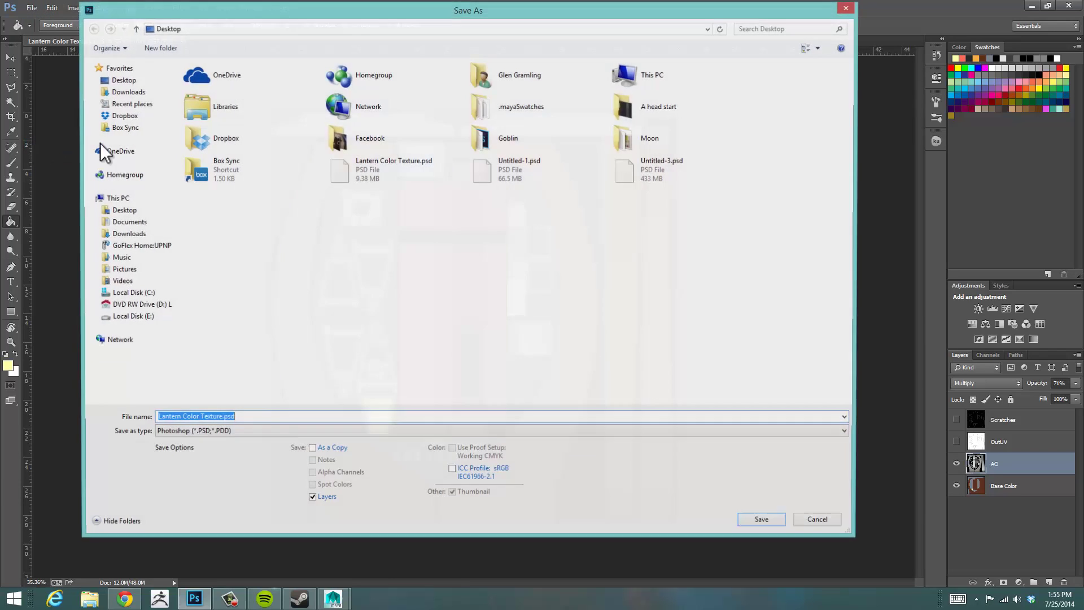
click(300, 432)
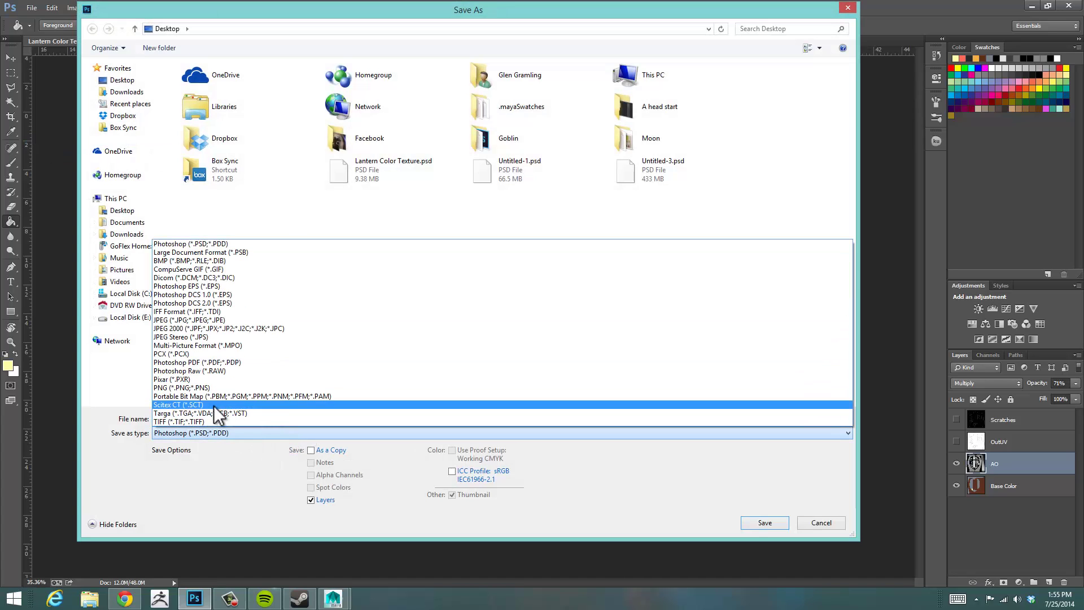
click(216, 388)
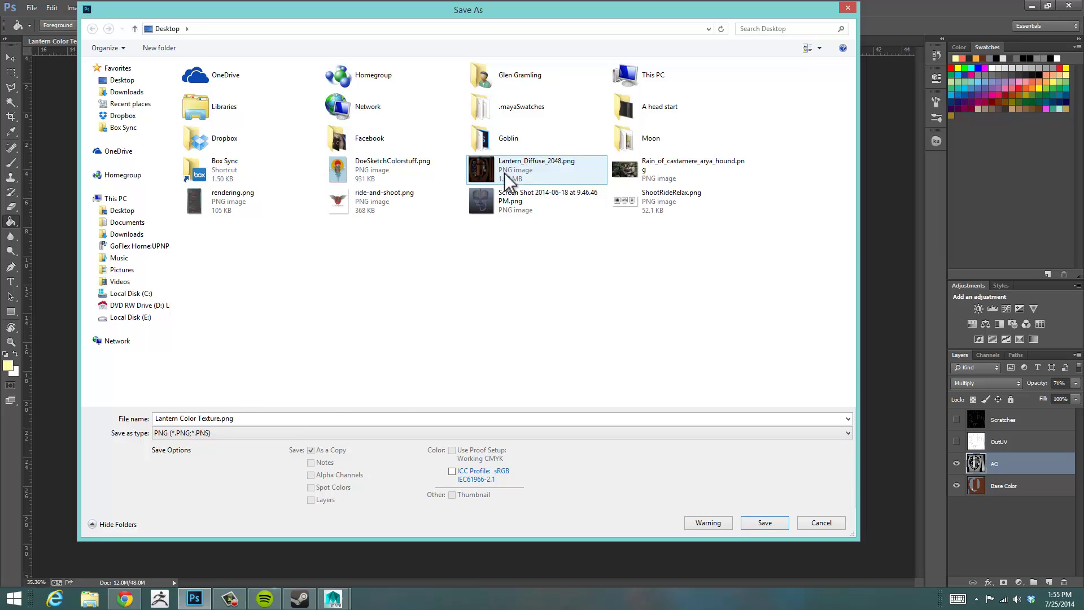
click(530, 172)
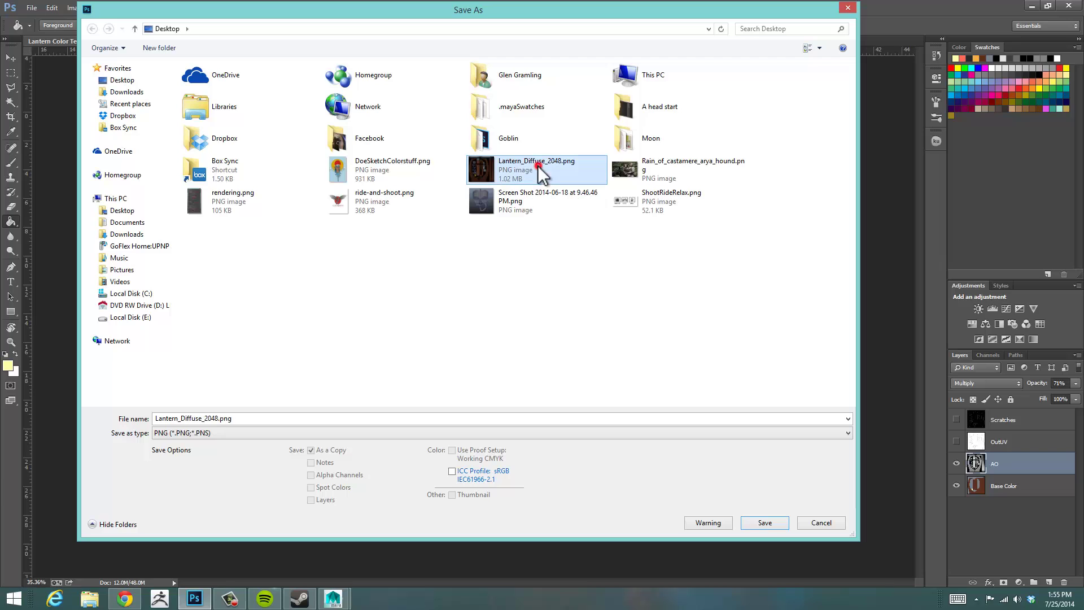
click(763, 523)
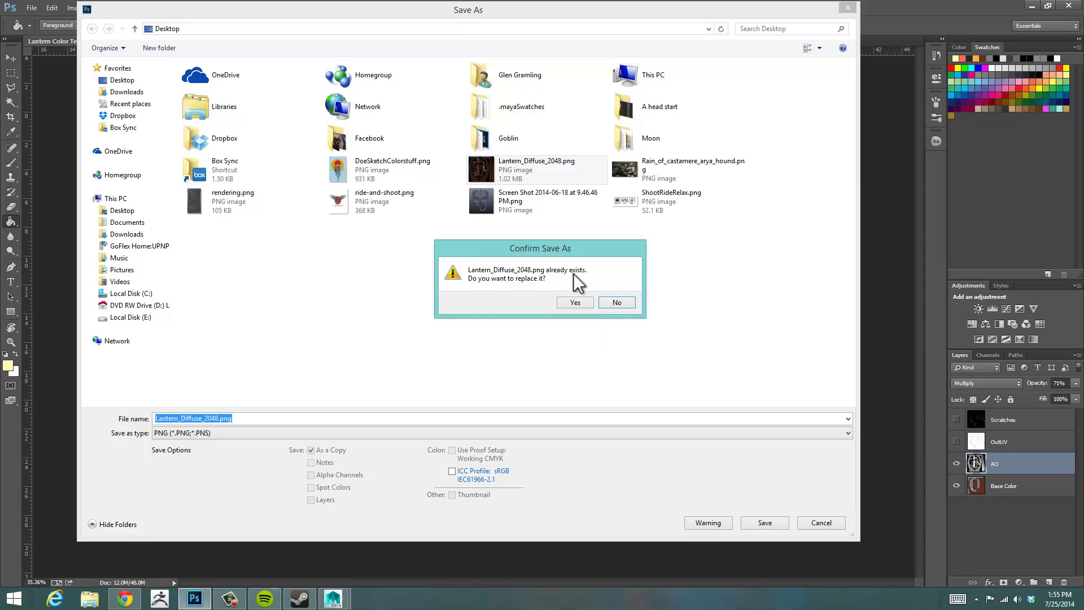
click(574, 302)
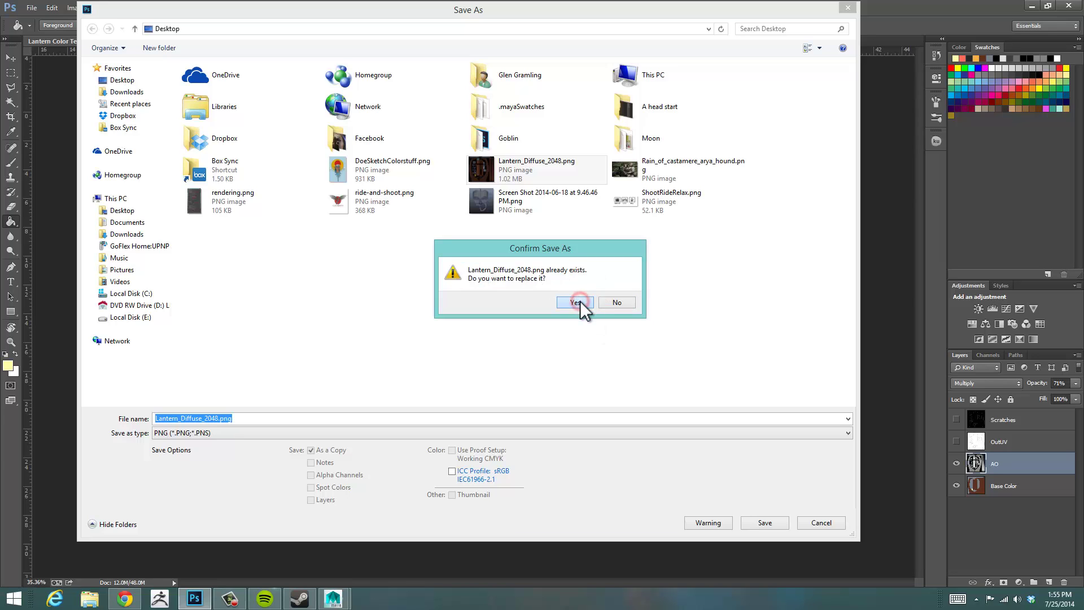
click(573, 186)
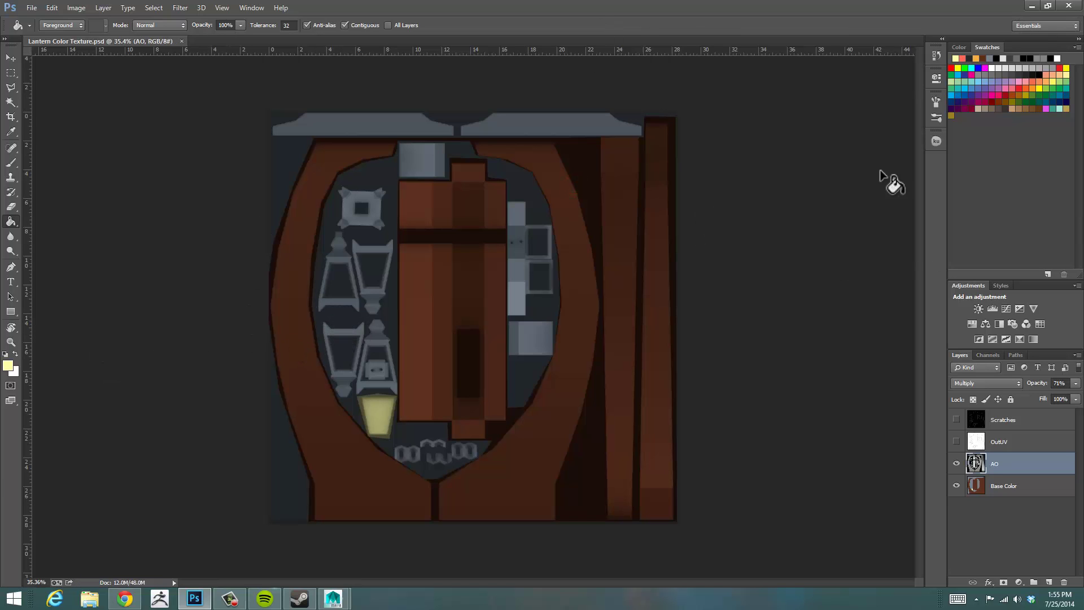
- Switch to Maya, open the lantern's LanternMat material attributes, refresh its sample swatch to reload the texture, and deselect the model
mouse_move(333, 598)
click(364, 570)
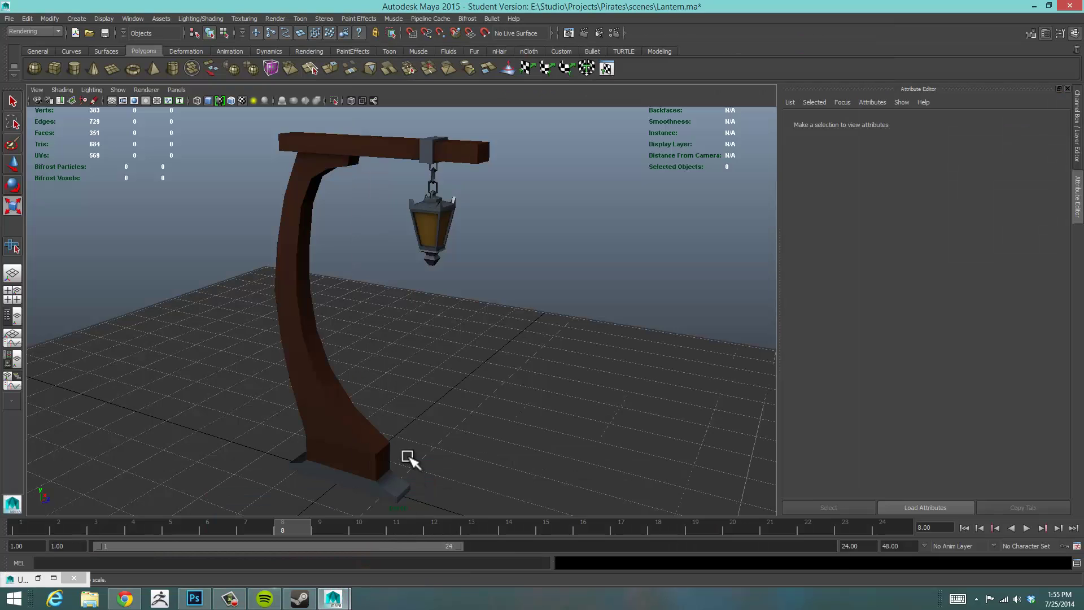
click(314, 375)
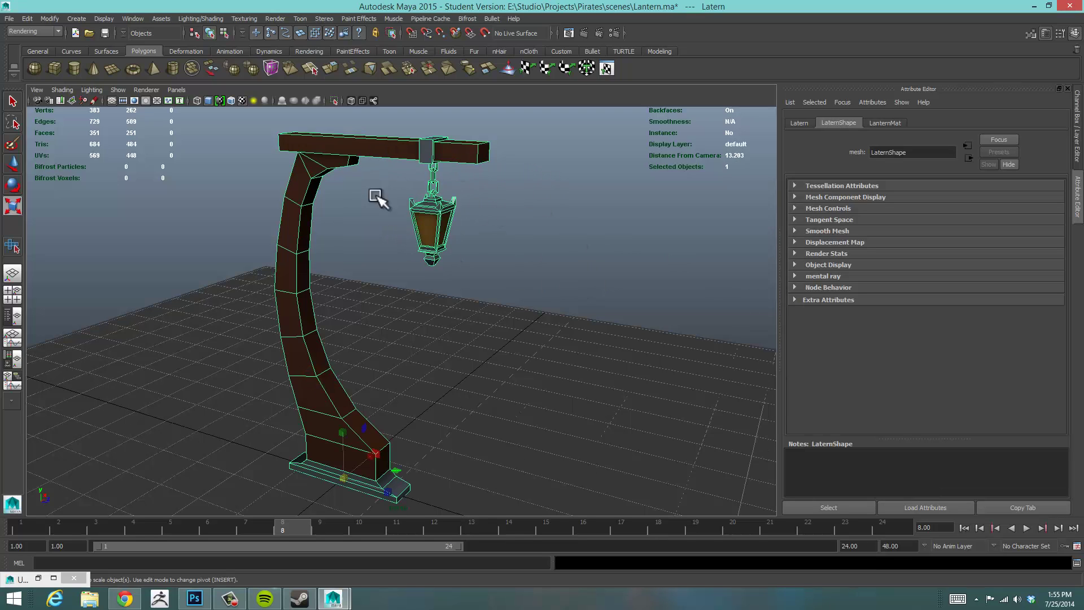
right_click(291, 301)
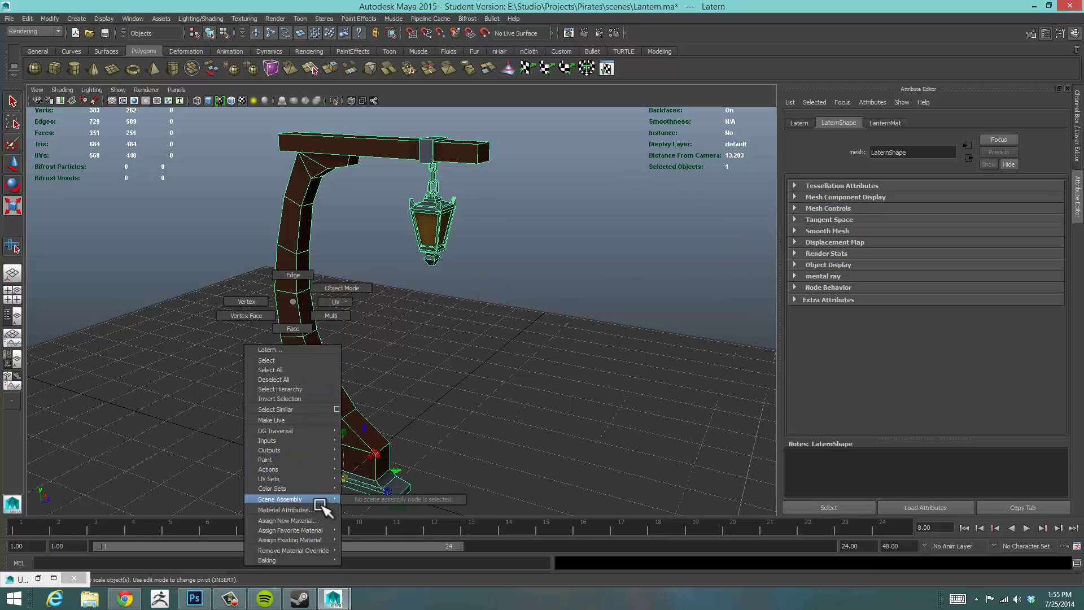
click(303, 509)
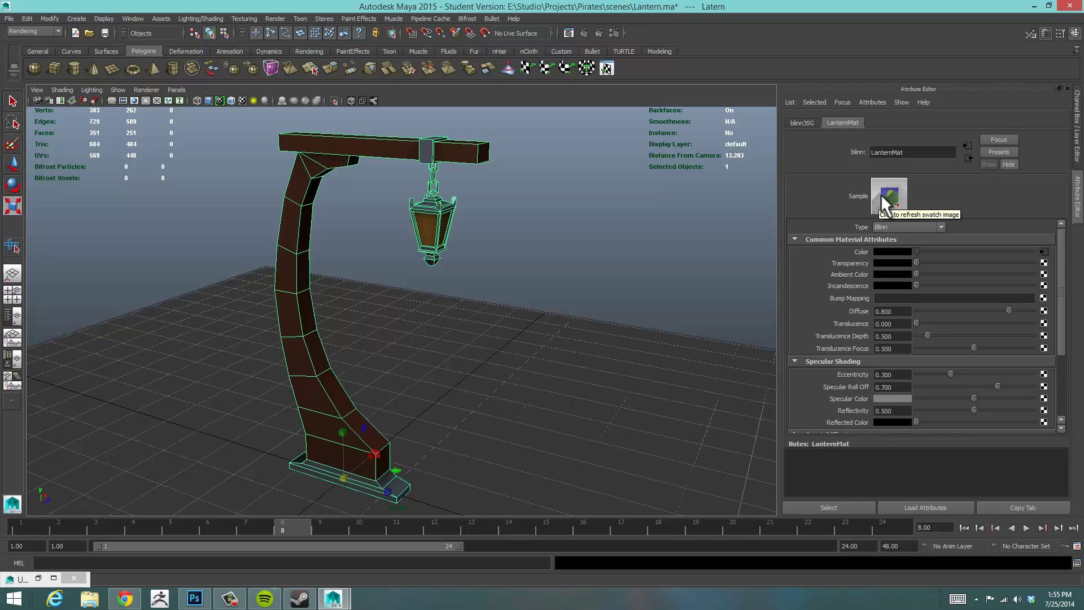
click(886, 194)
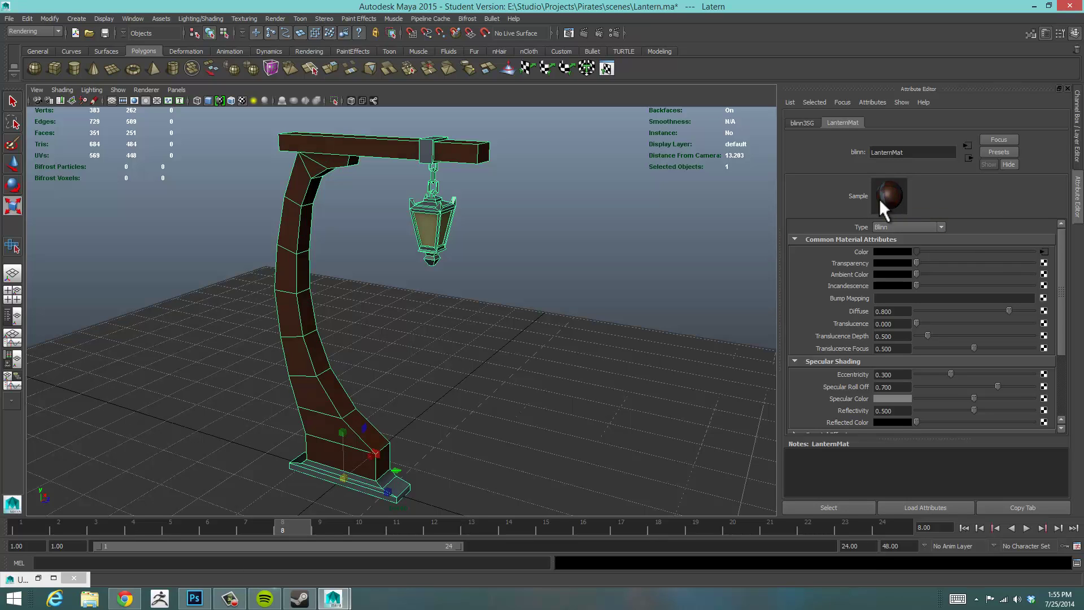
click(555, 247)
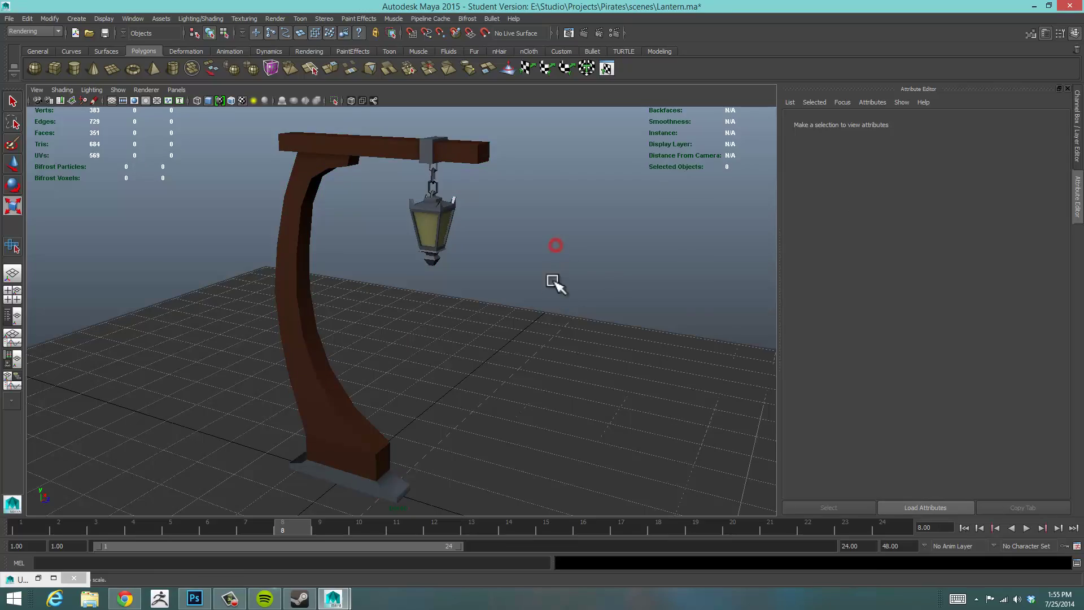
- Delete the ground plane beneath the lantern post
alt+drag(555, 283, 500, 310)
alt+middle_drag(503, 311, 557, 289)
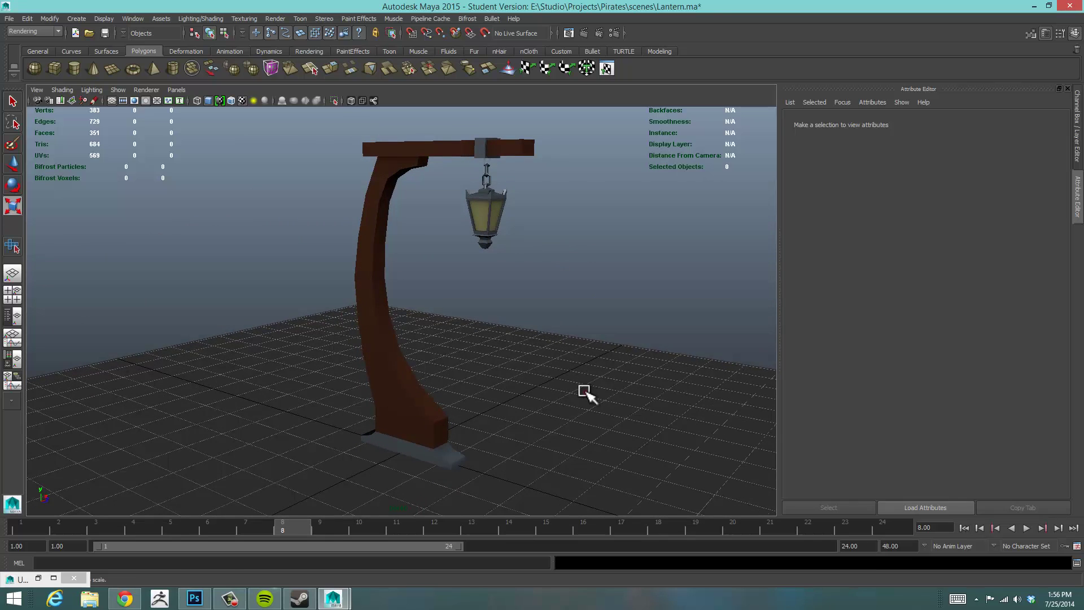
click(585, 392)
key(Delete)
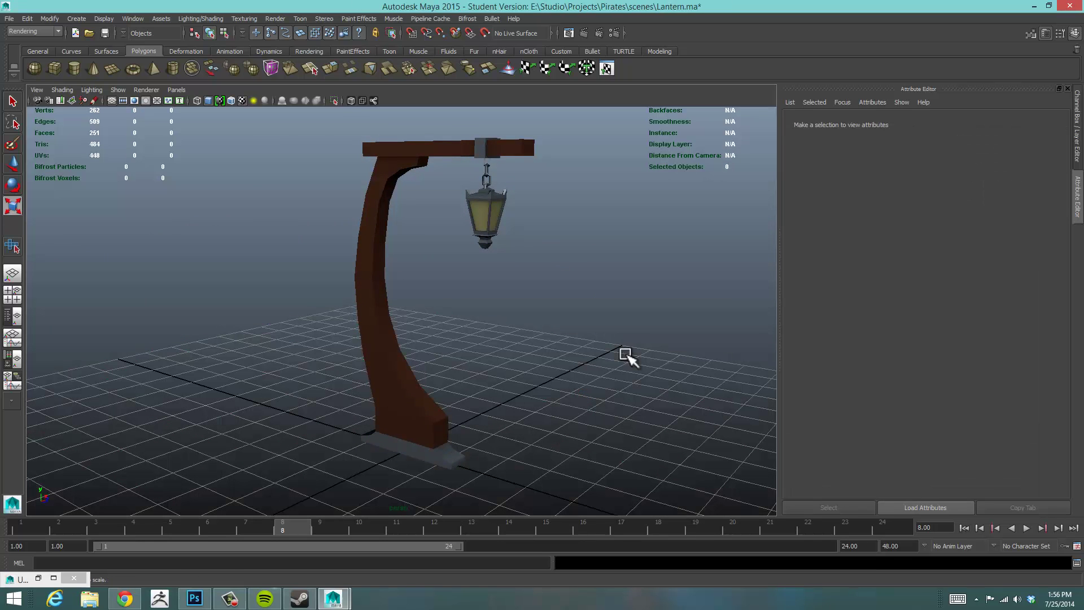
- Examine the textured lantern and post from several angles and distances
alt+drag(605, 266, 565, 261)
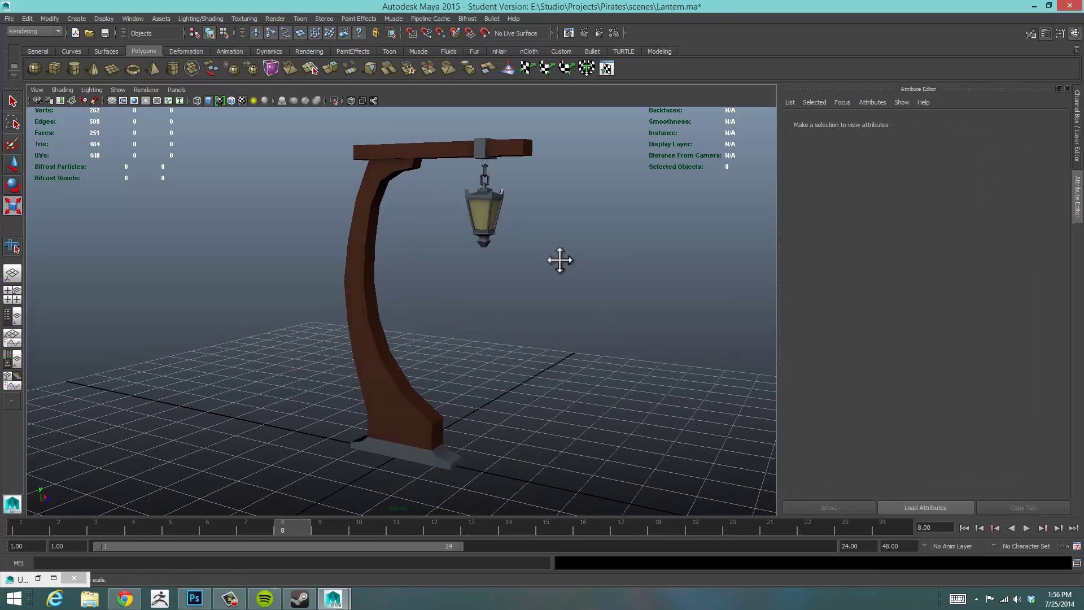
alt+middle_drag(559, 259, 574, 272)
alt+drag(571, 270, 529, 283)
alt+right_drag(529, 283, 556, 283)
alt+middle_drag(556, 283, 511, 284)
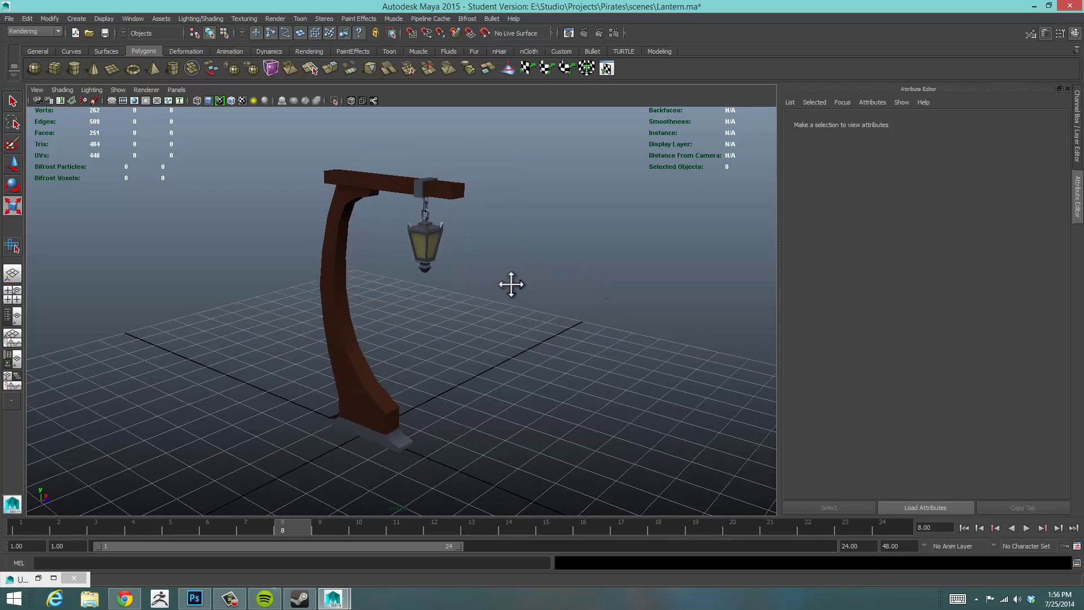
scroll(545, 307, up, 2)
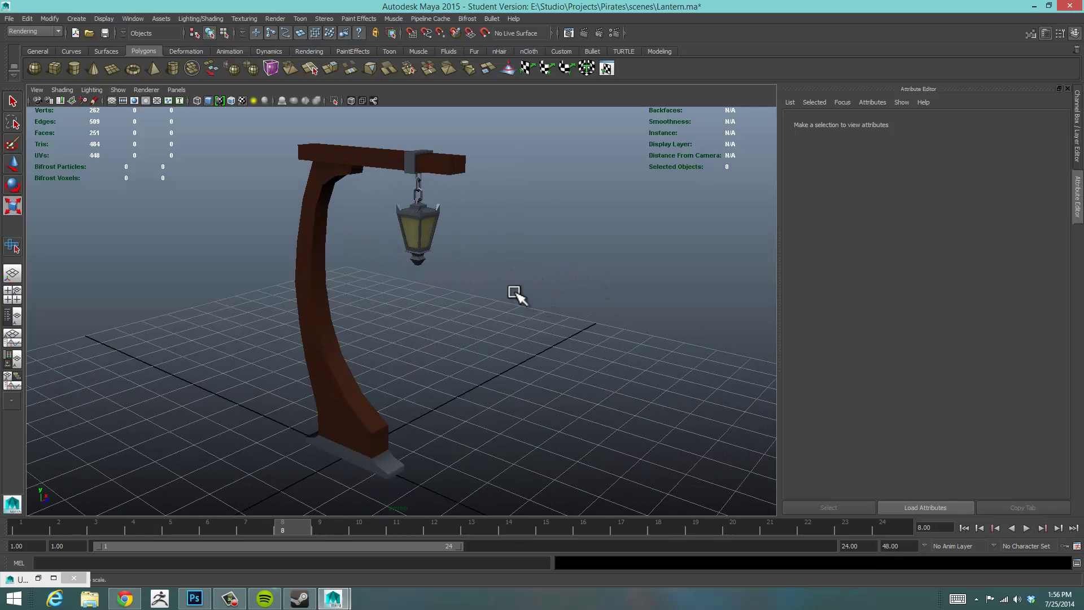
alt+drag(515, 293, 518, 307)
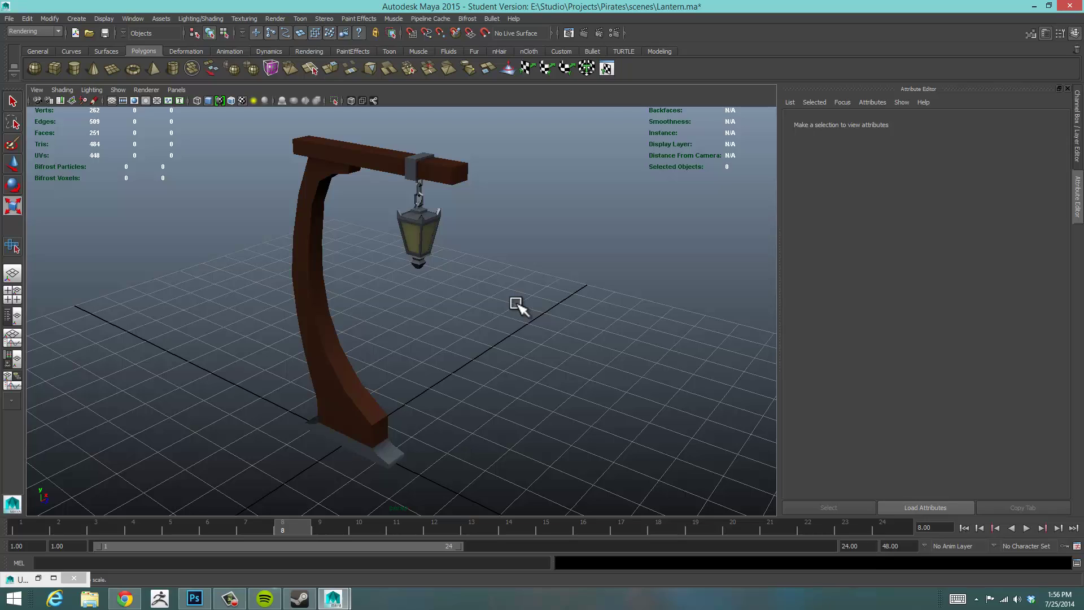
mouse_move(510, 310)
alt+mouse_down()
mouse_move(483, 297)
mouse_move(533, 303)
mouse_move(542, 315)
mouse_move(515, 333)
mouse_move(510, 303)
mouse_move(491, 298)
mouse_move(360, 300)
mouse_move(496, 315)
mouse_move(474, 305)
mouse_move(481, 295)
mouse_move(503, 307)
alt+mouse_up()
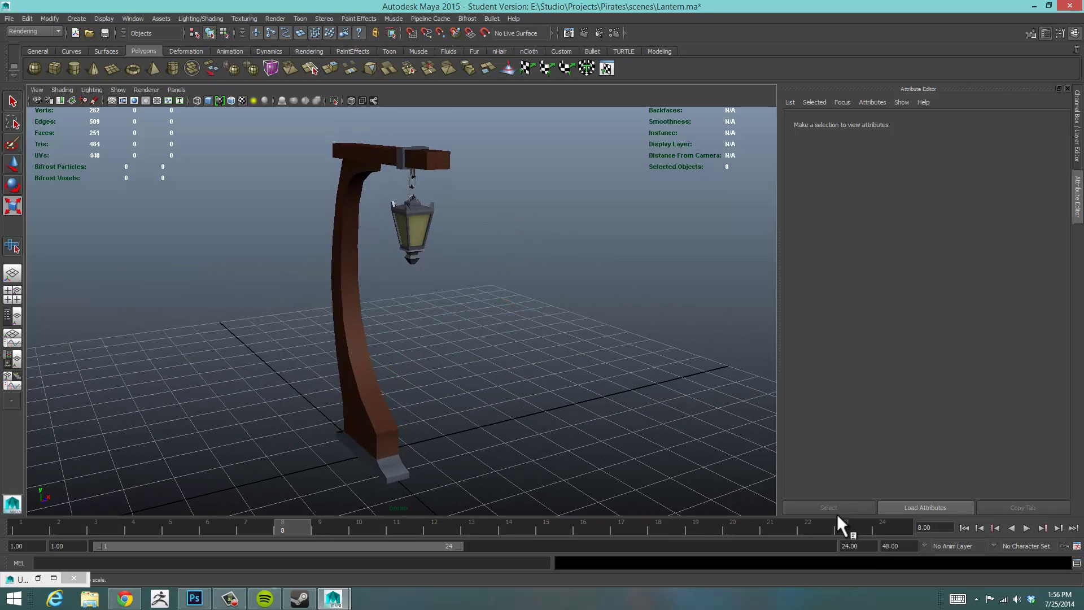